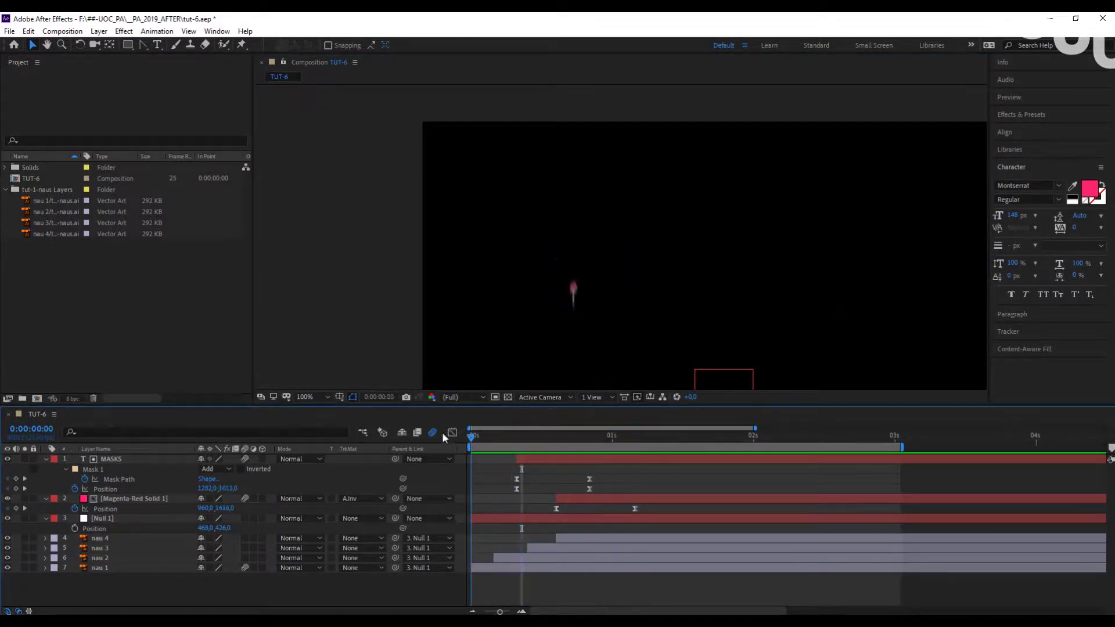
Step: Examine the finished MASKS and spaceship animation in TUT-6 around 0:00:01:06, and collapse the MASKS layer's properties
key(h)
drag(841, 318, 529, 169)
drag(695, 286, 515, 155)
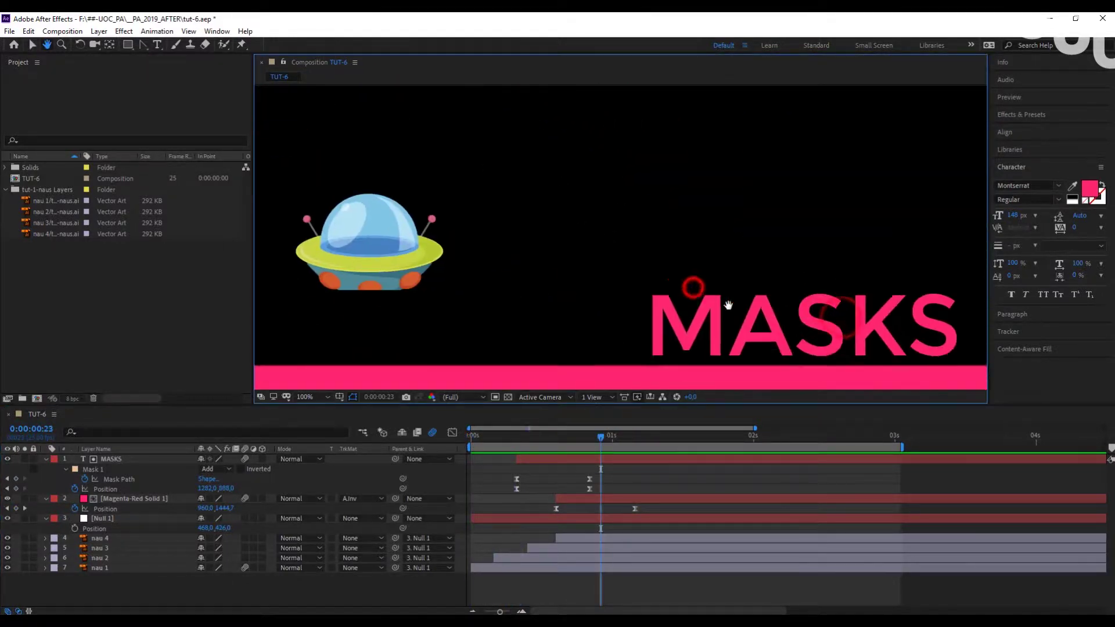
drag(730, 307, 568, 225)
key(v)
drag(598, 435, 646, 436)
scroll(540, 256, down, 2)
scroll(540, 256, down, 2)
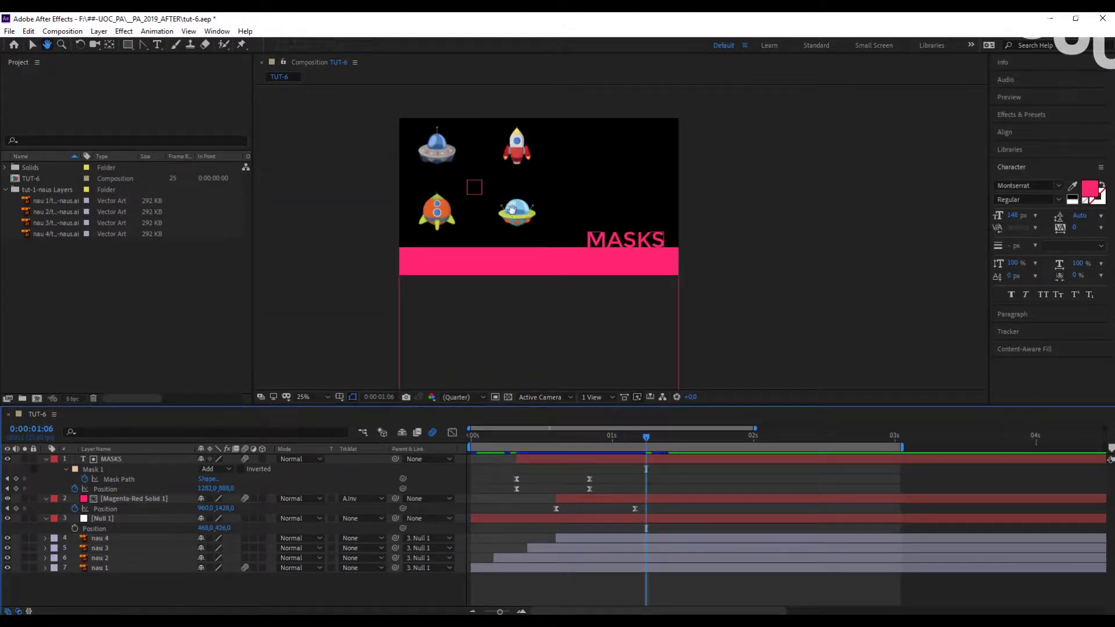
drag(511, 214, 554, 280)
scroll(554, 279, up, 2)
drag(518, 313, 618, 236)
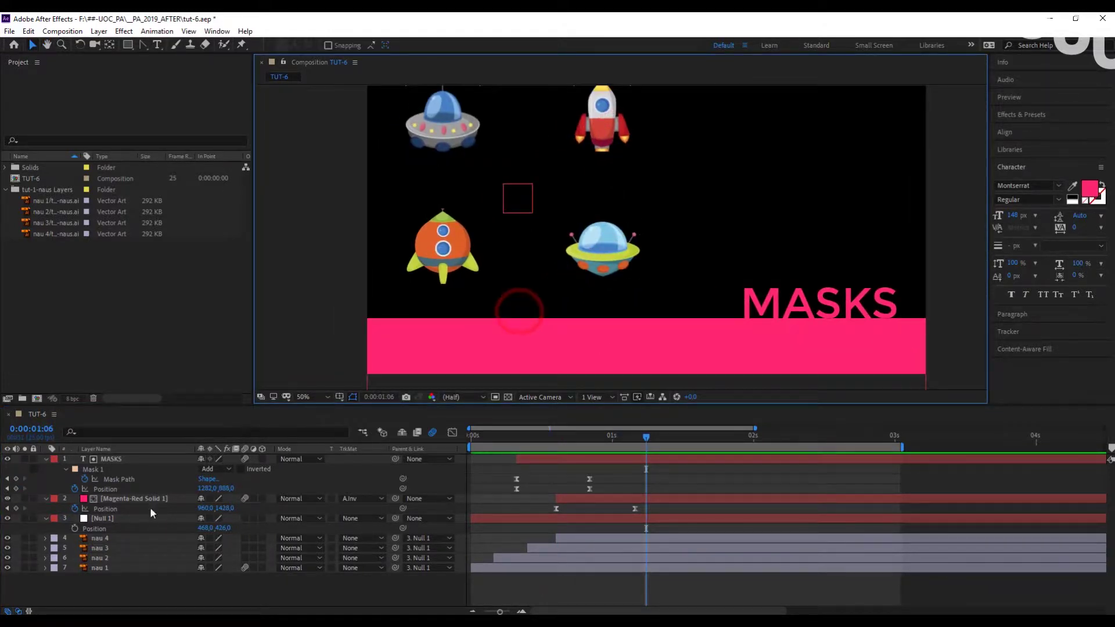
click(144, 581)
click(44, 459)
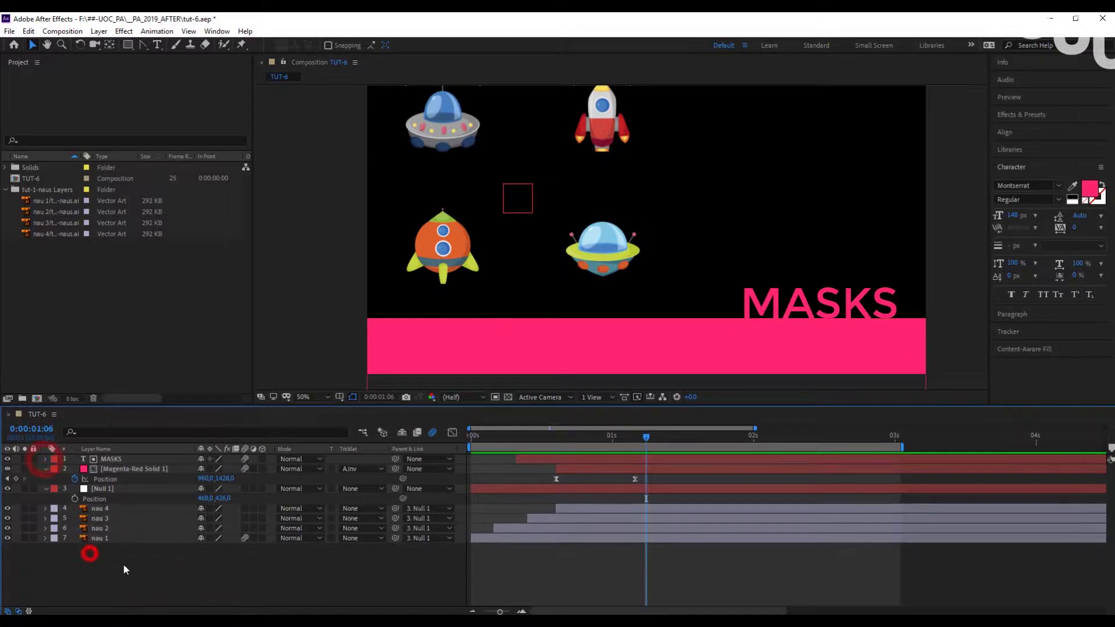
click(91, 558)
Step: Create a new composition with the HDTV 1080 25 preset and add the nau 1 spaceship artwork as a layer
click(72, 31)
click(79, 44)
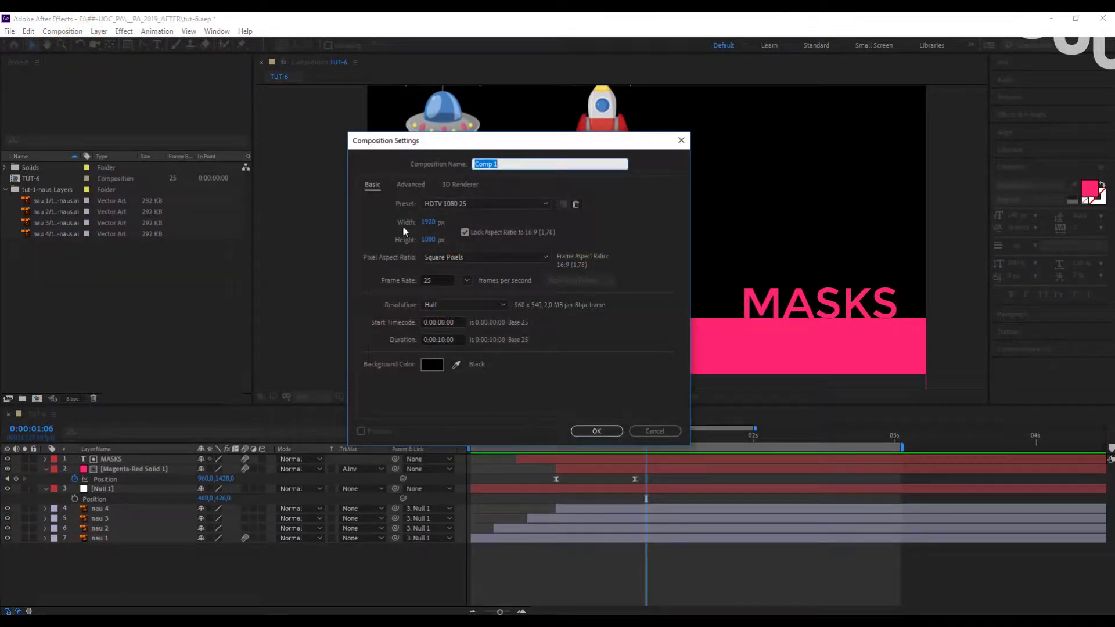
click(592, 433)
click(86, 291)
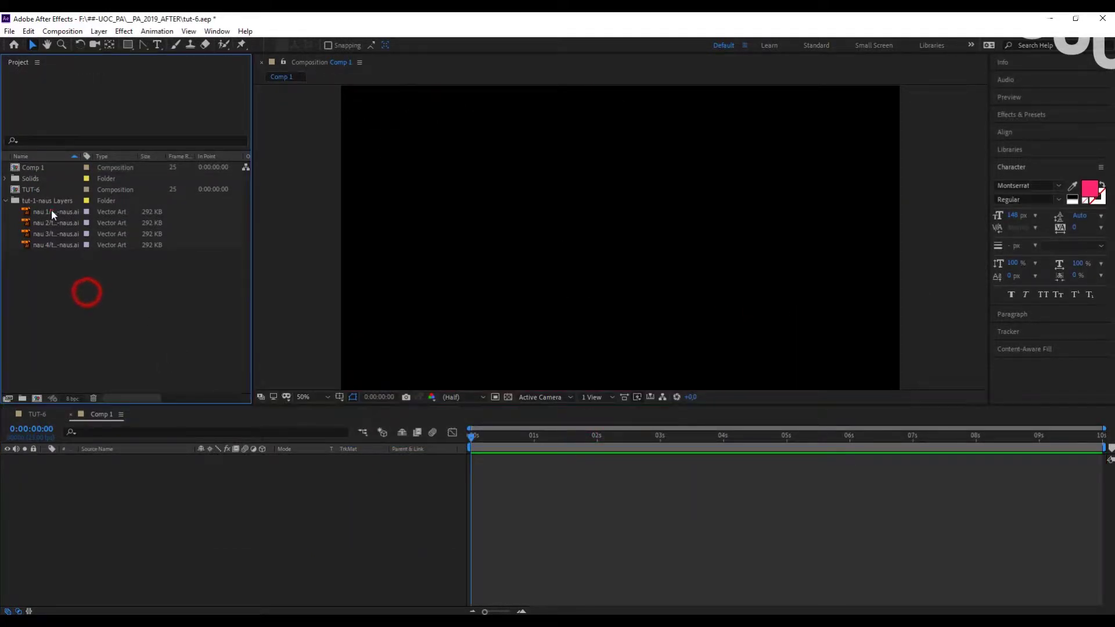
drag(49, 210, 148, 477)
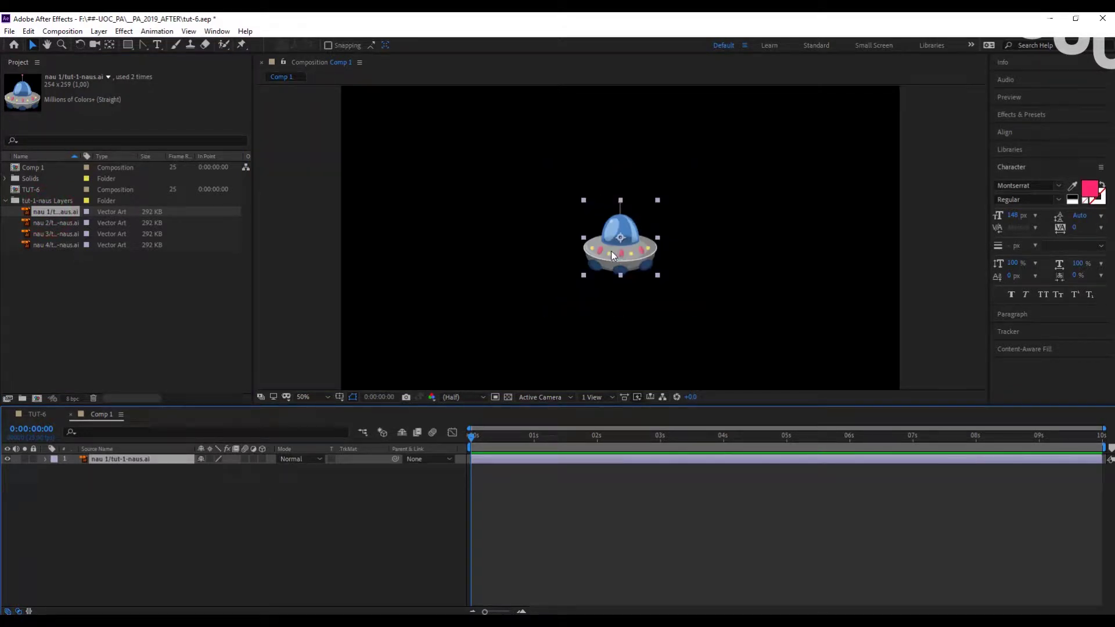
click(628, 255)
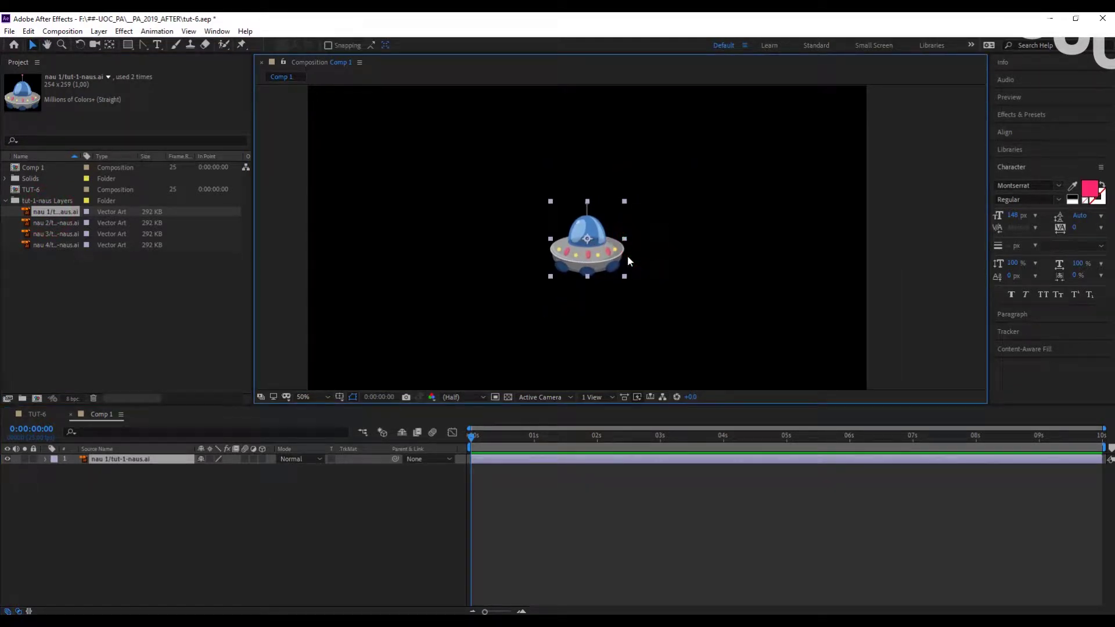
drag(566, 240, 574, 248)
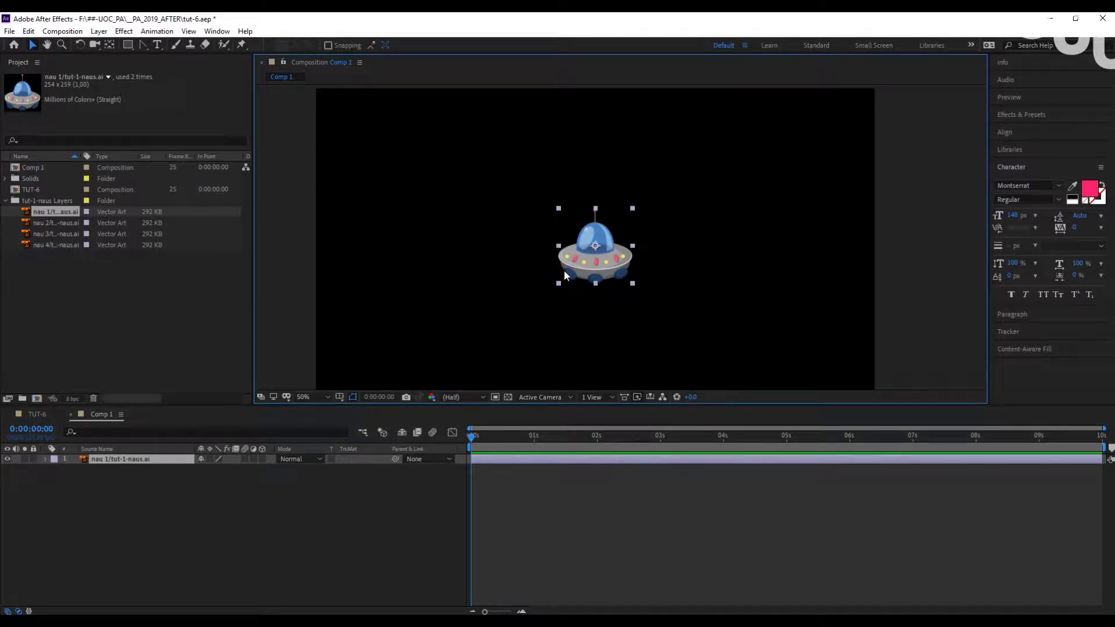
Step: Draw a closed, curved five-point mask on the nau 1 layer with the Pen tool, enclosing the saucer's left half
click(144, 44)
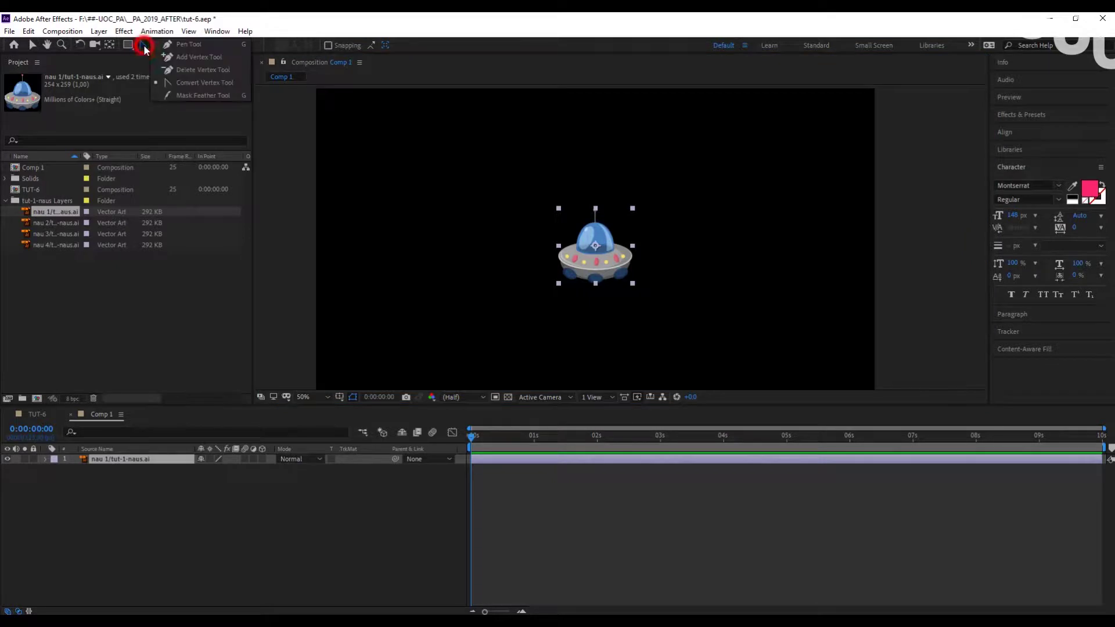
click(200, 42)
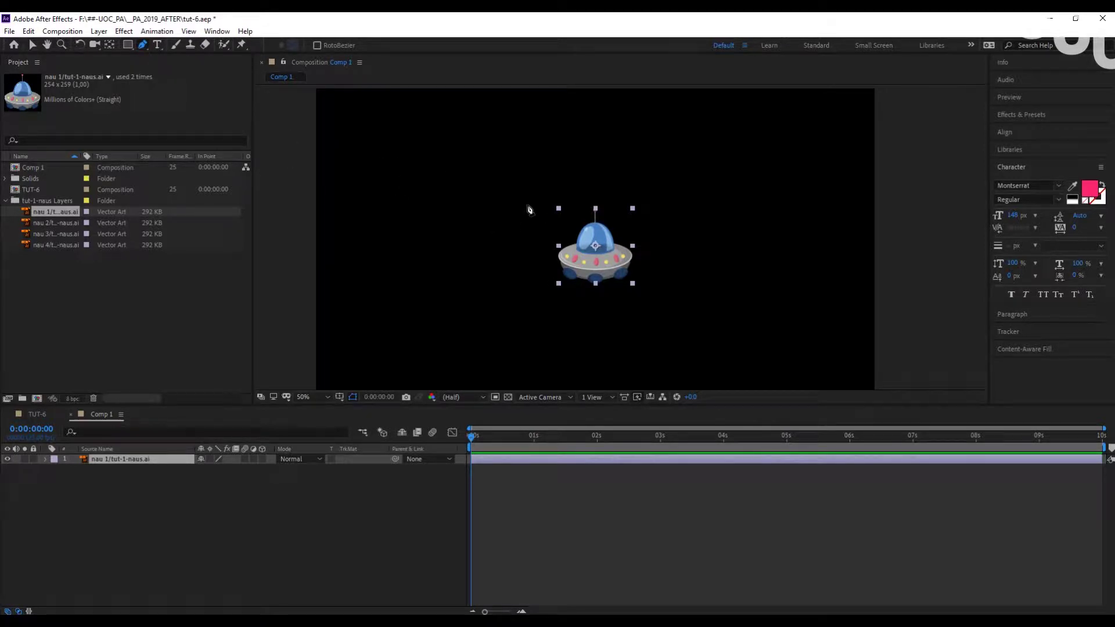
click(466, 219)
drag(549, 191, 606, 265)
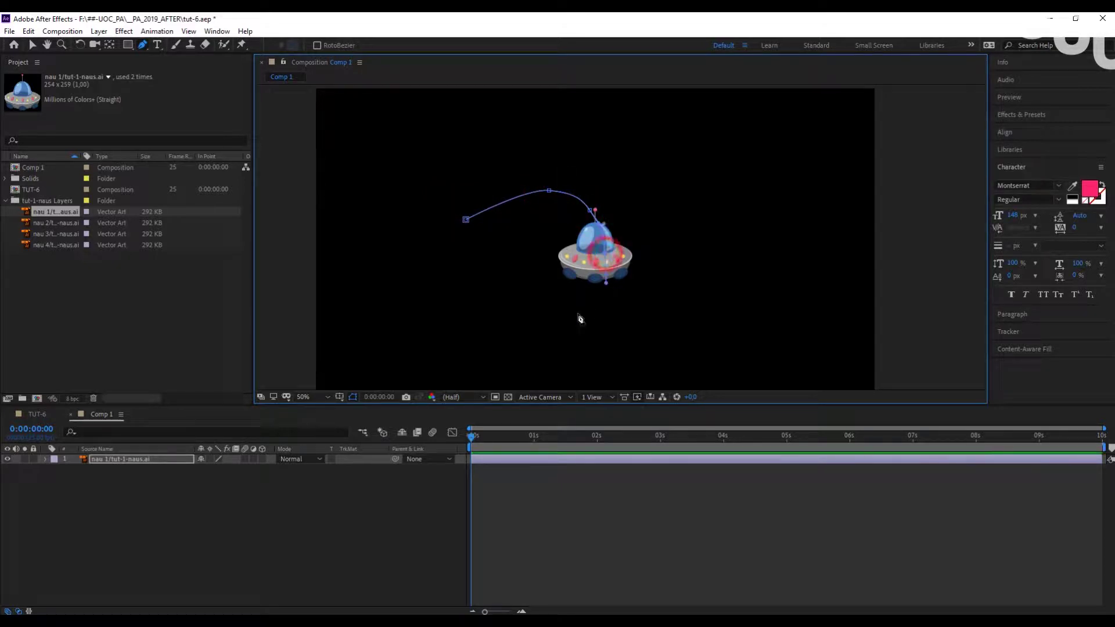
drag(577, 314, 554, 324)
drag(479, 302, 463, 288)
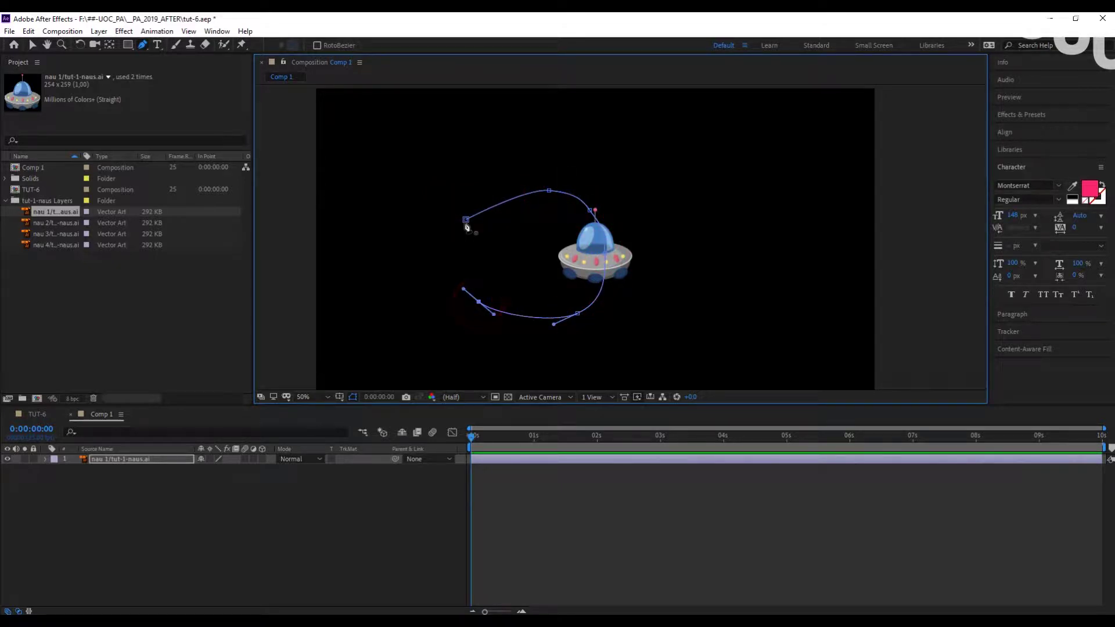
click(466, 219)
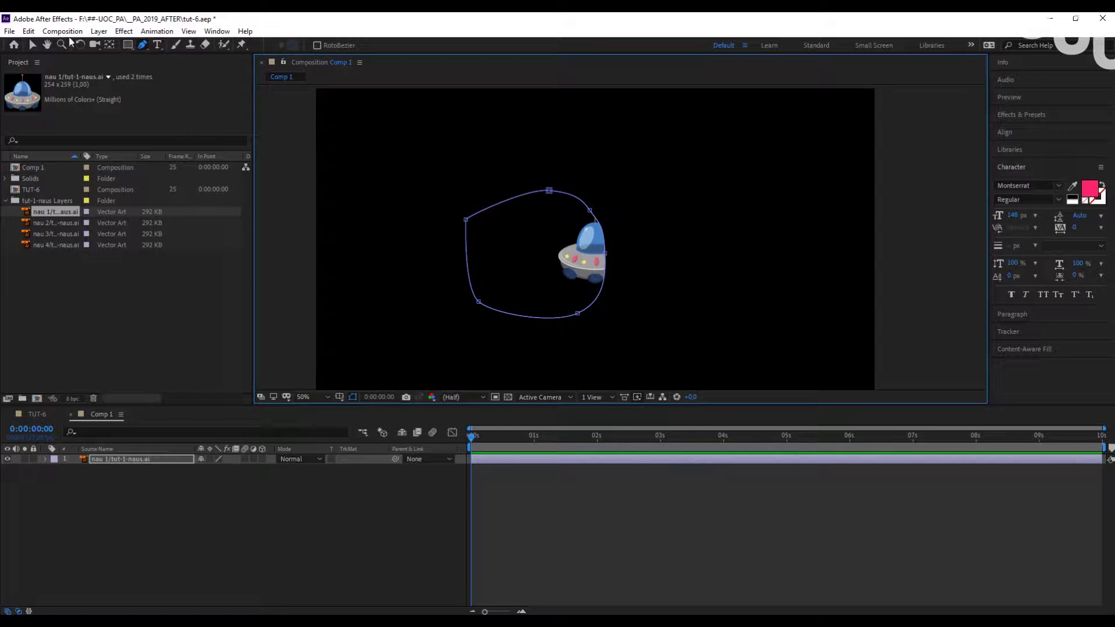
Step: Reshape the mask by moving the vertex on the saucer's right side slightly inward, then deselect the layer
click(32, 45)
click(573, 268)
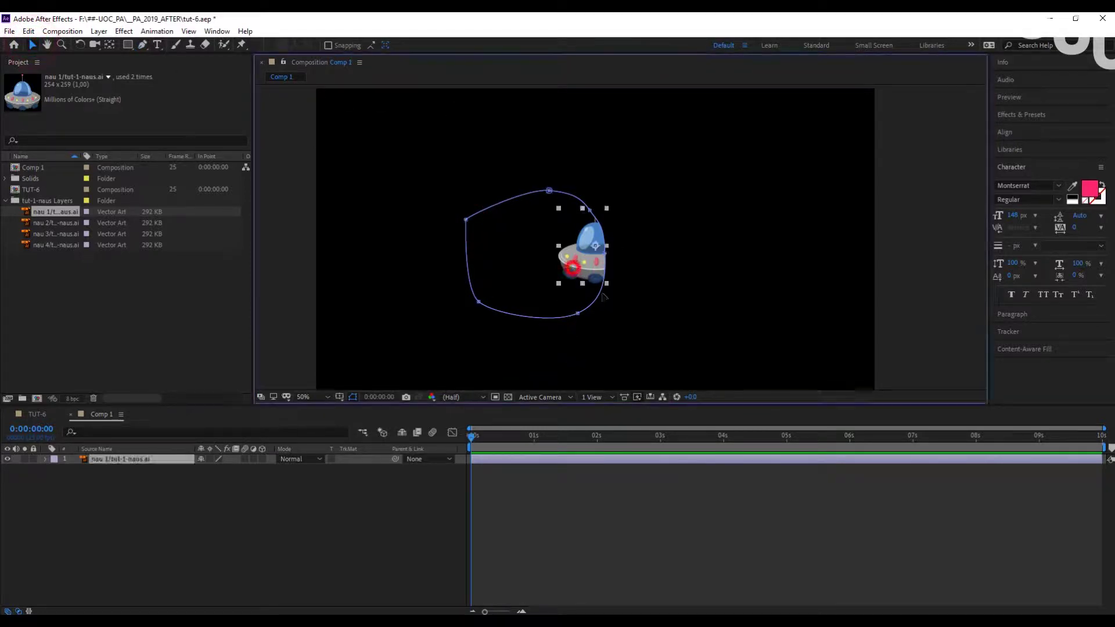
click(653, 291)
click(578, 266)
scroll(583, 267, up, 1)
key(space)
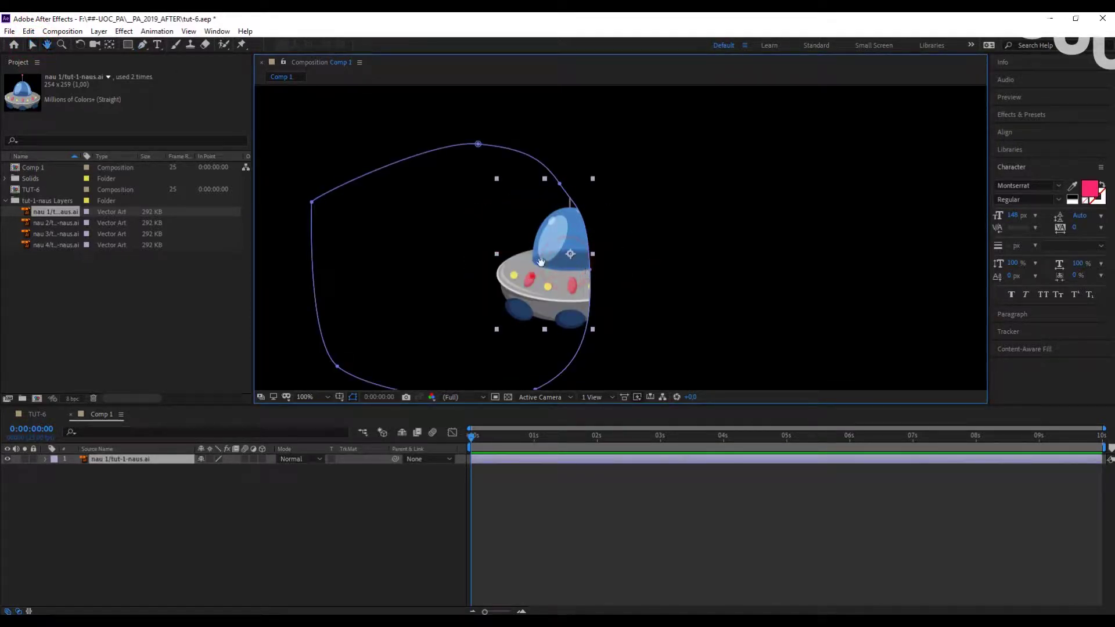
drag(541, 262, 566, 227)
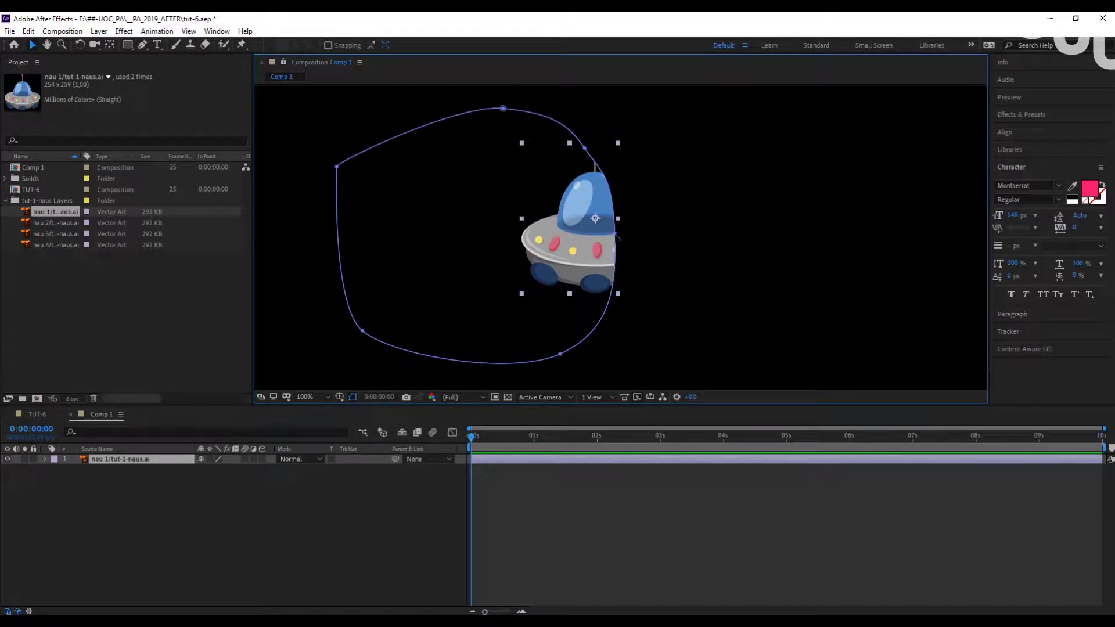
mouse_move(616, 234)
mouse_down()
mouse_move(660, 233)
mouse_move(609, 240)
mouse_up()
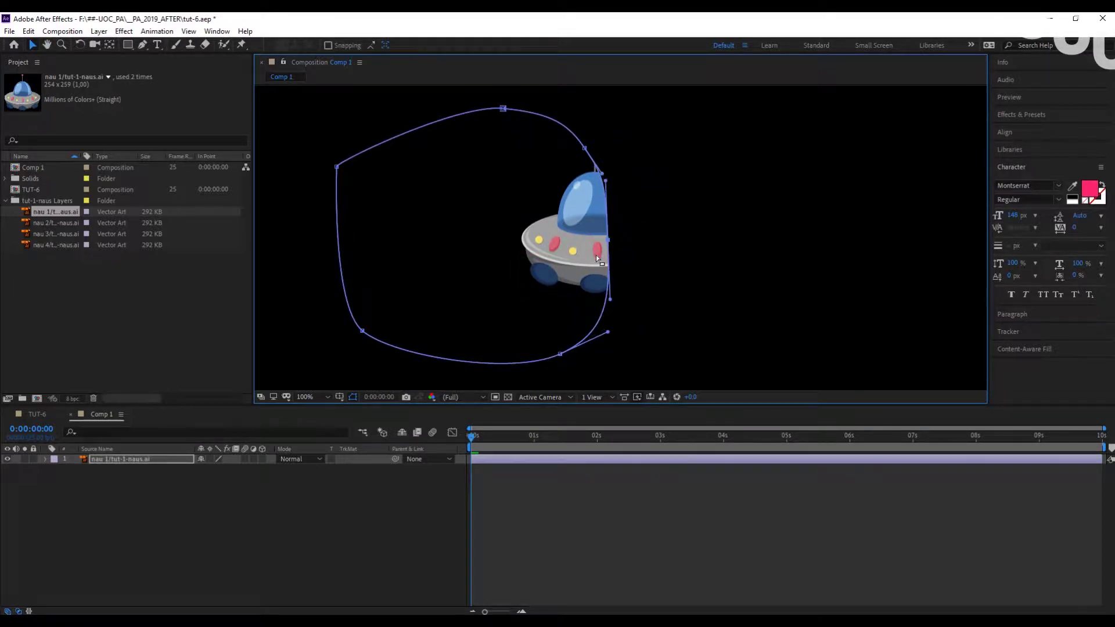
click(504, 109)
click(260, 520)
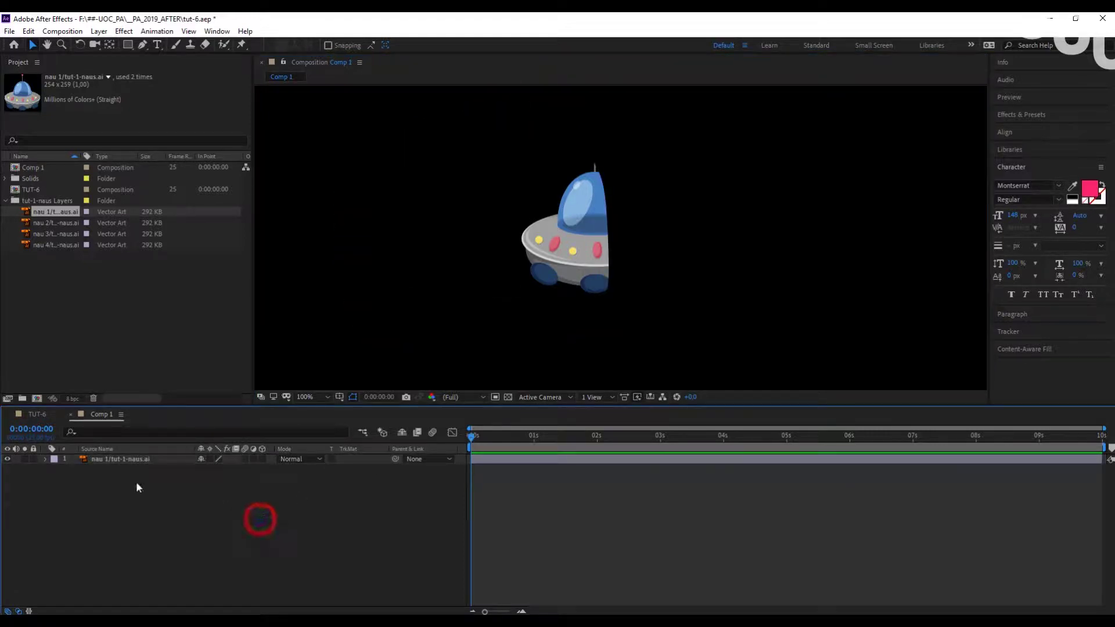
Step: Reveal the nau 1 layer's mask group and delete it
click(53, 459)
click(45, 459)
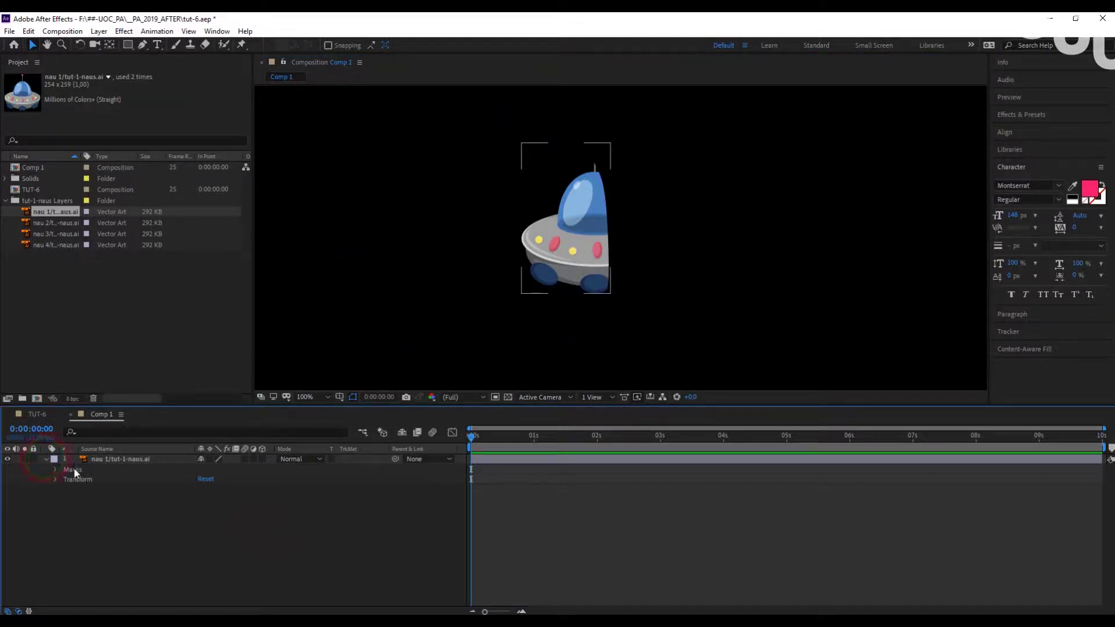
click(75, 468)
click(55, 468)
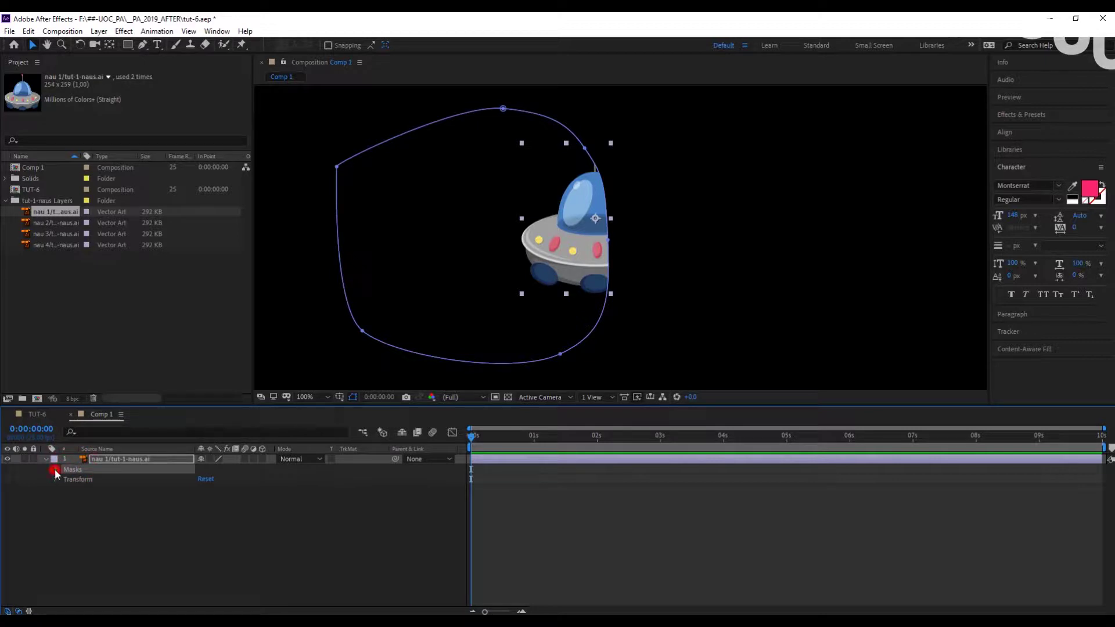
click(55, 469)
key(Delete)
click(131, 504)
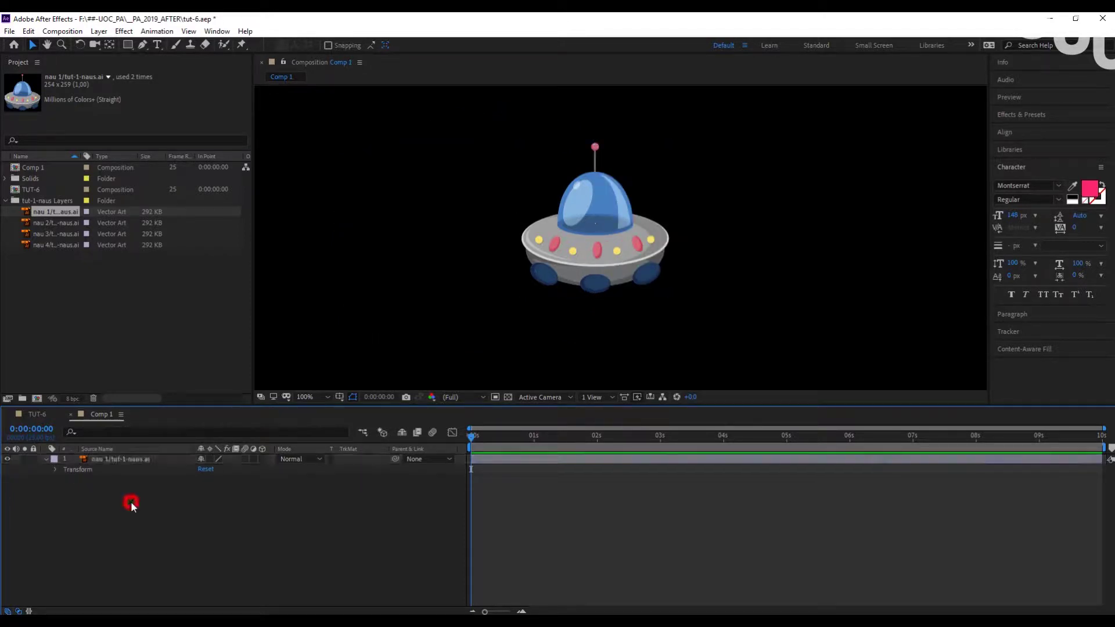
click(127, 459)
click(129, 504)
click(133, 458)
click(132, 492)
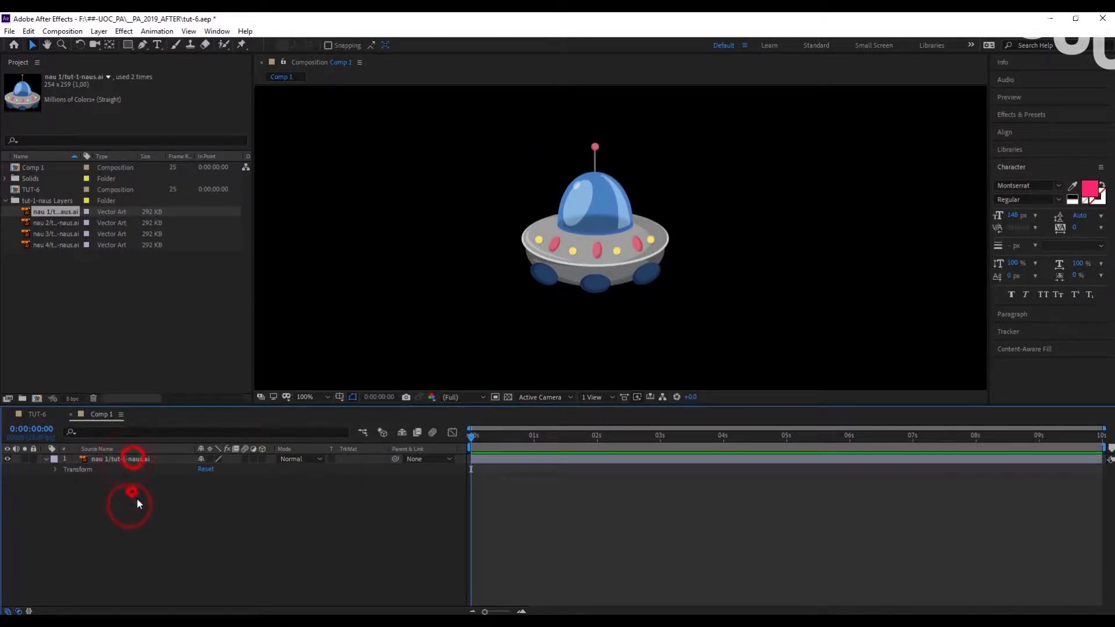
click(115, 458)
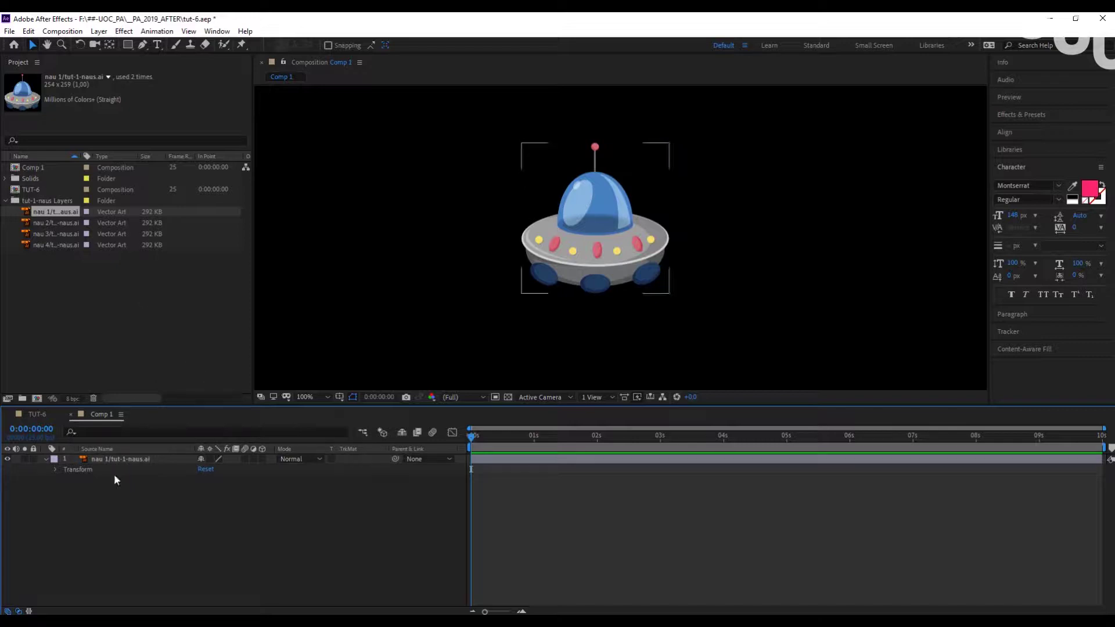
Step: Draw a closed five-point shape with the Pen tool beside the saucer's left side, with no layer selected
click(143, 45)
click(368, 168)
click(455, 152)
click(474, 270)
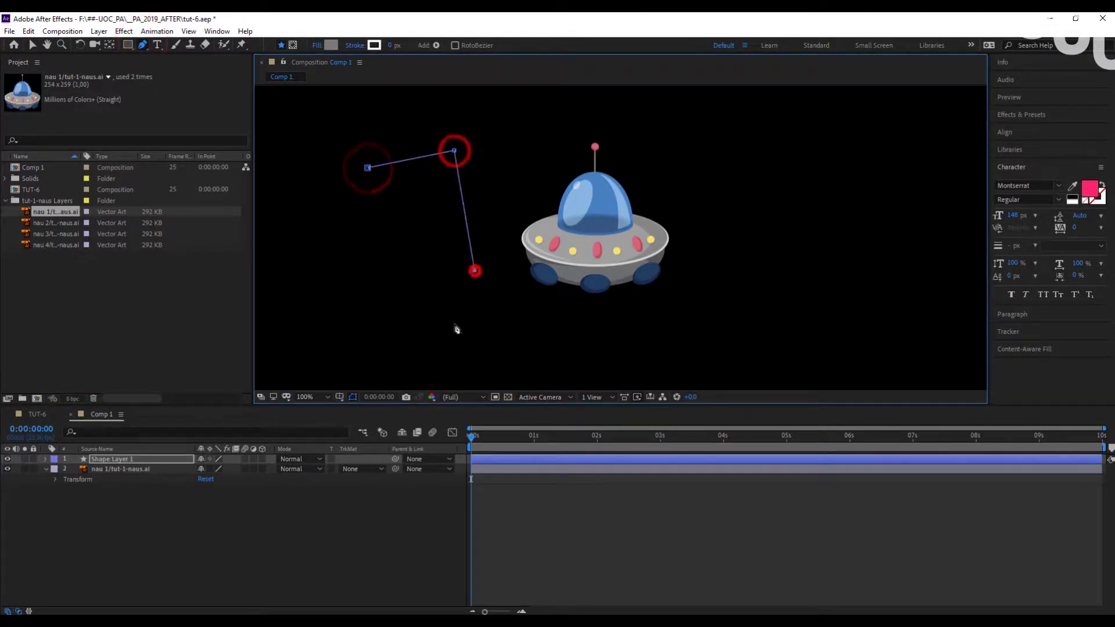
click(431, 345)
click(357, 308)
click(368, 168)
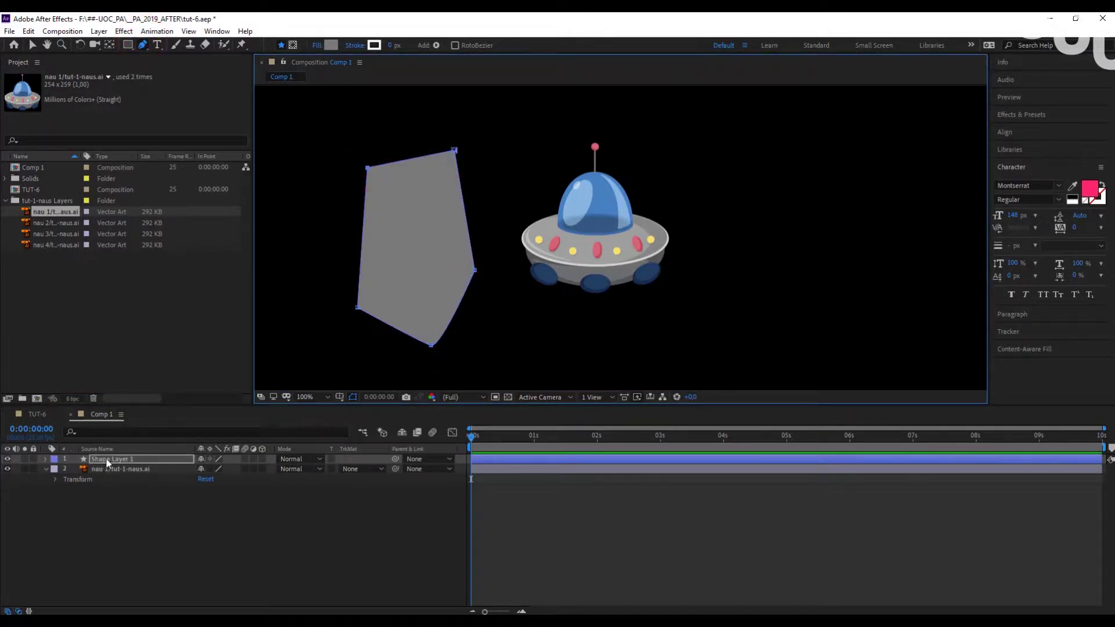
Step: Delete the shape layer containing the grey polygon
click(137, 500)
click(124, 459)
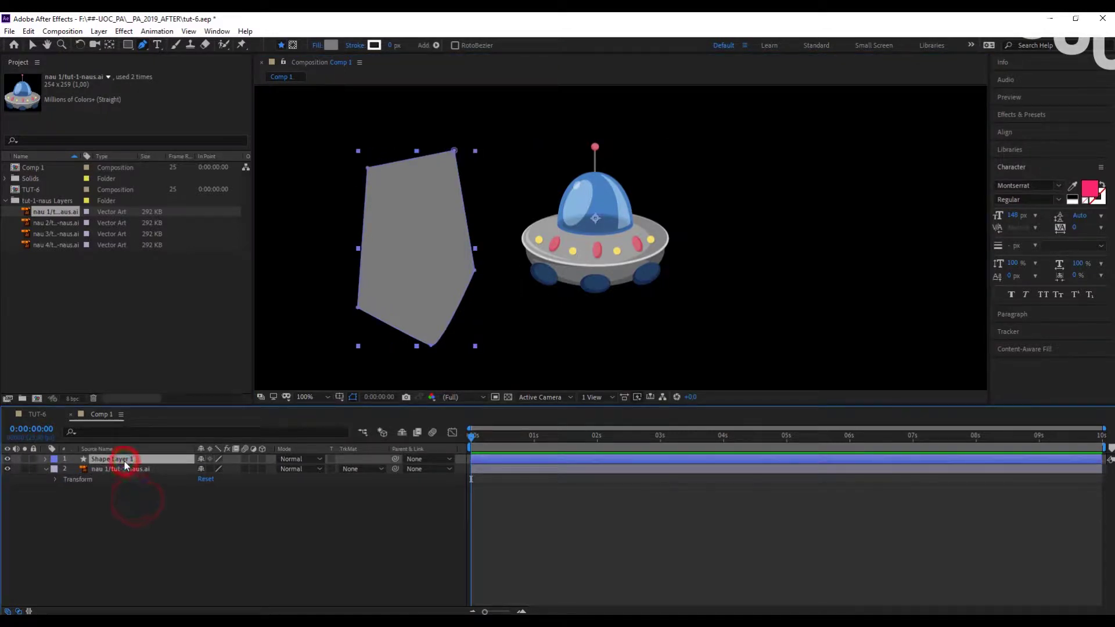
key(Delete)
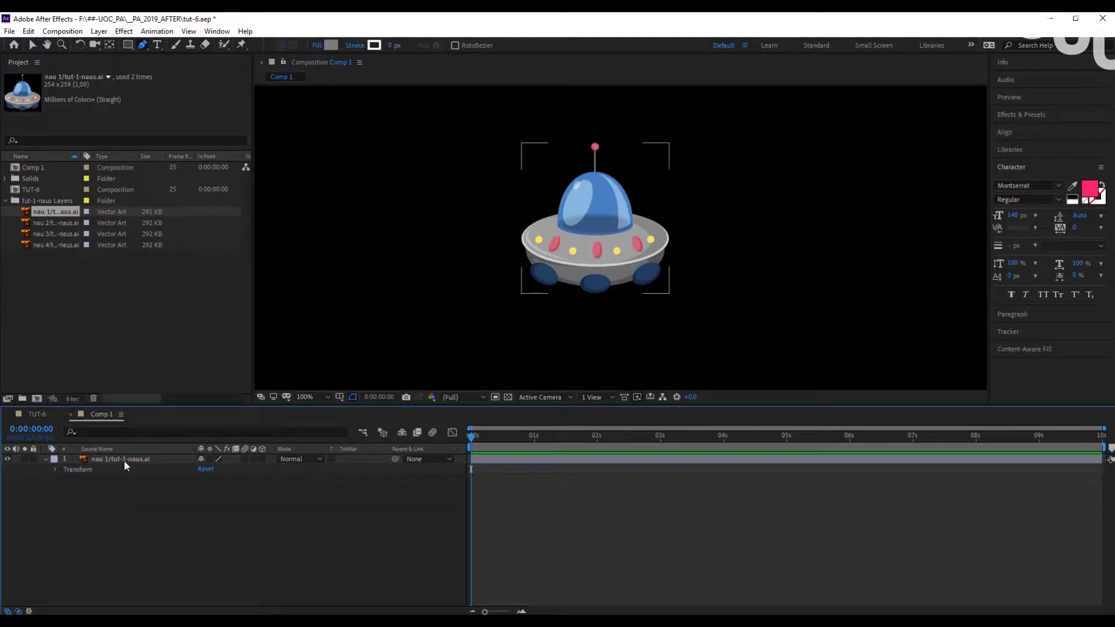
Step: Select the nau 1 layer and draw a closed, straight-edged eight-point Pen mask that cuts off the saucer's right edge and antenna
click(124, 459)
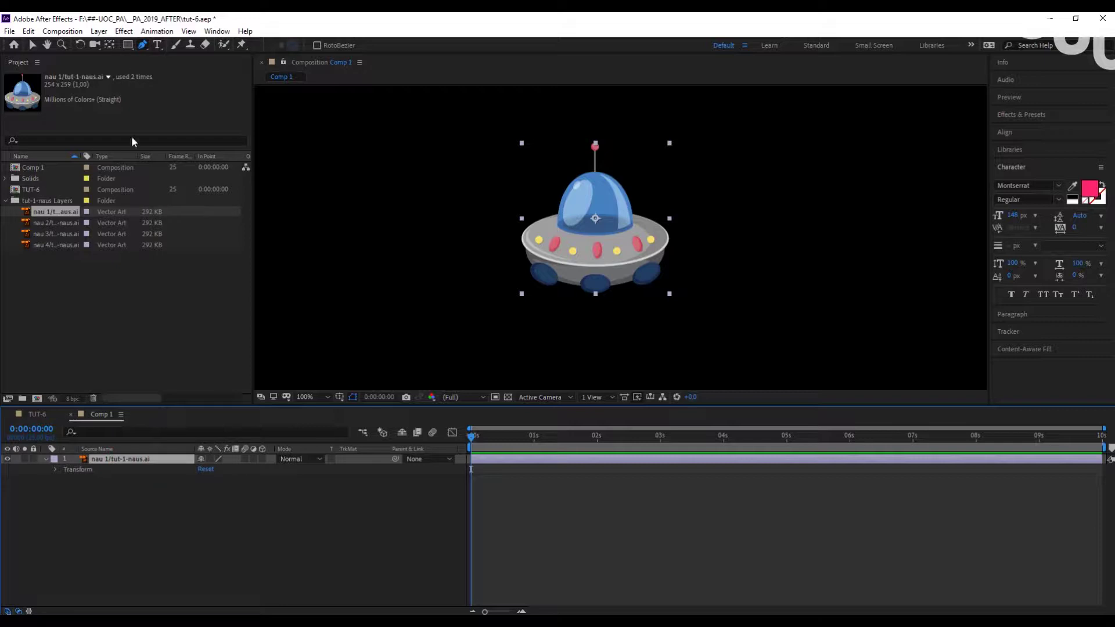
click(142, 45)
click(523, 178)
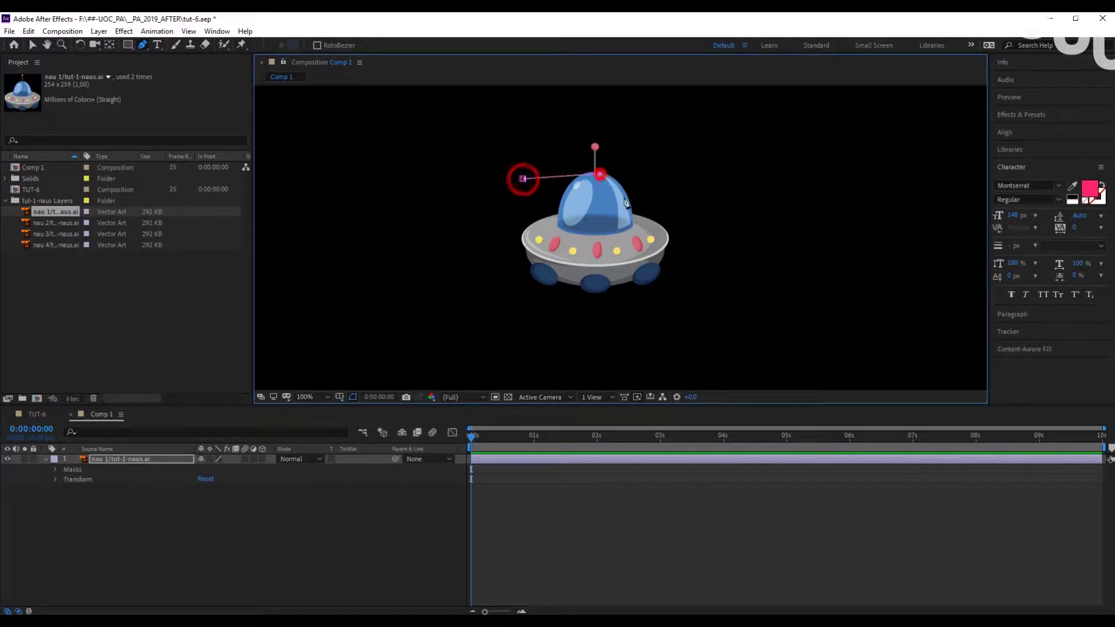
click(599, 173)
click(633, 209)
click(640, 285)
click(604, 329)
click(527, 330)
click(475, 266)
click(499, 195)
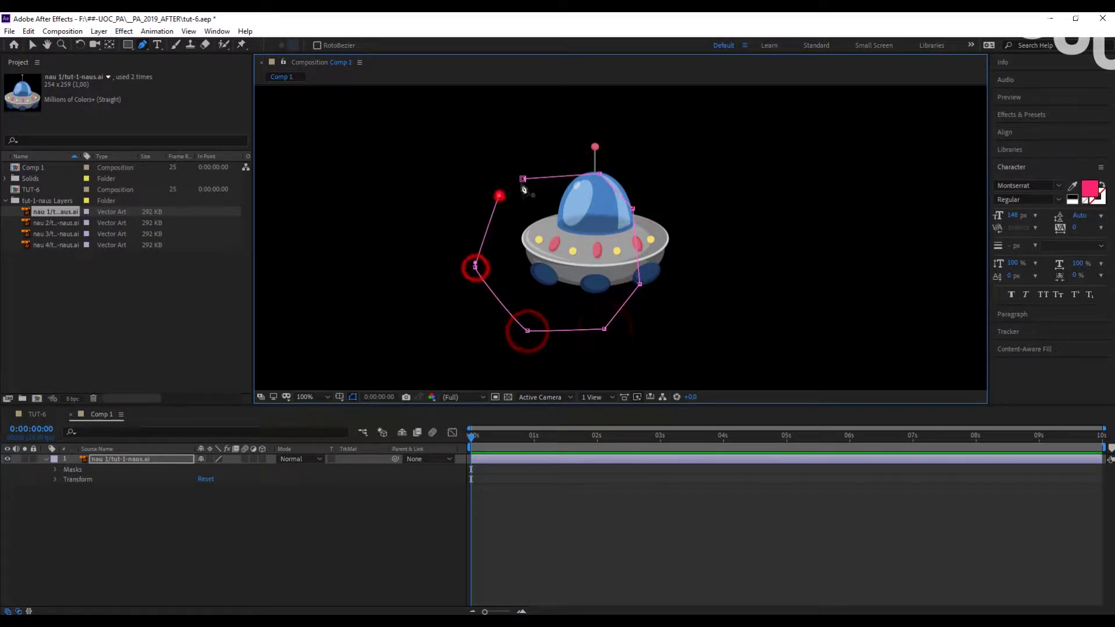
click(523, 179)
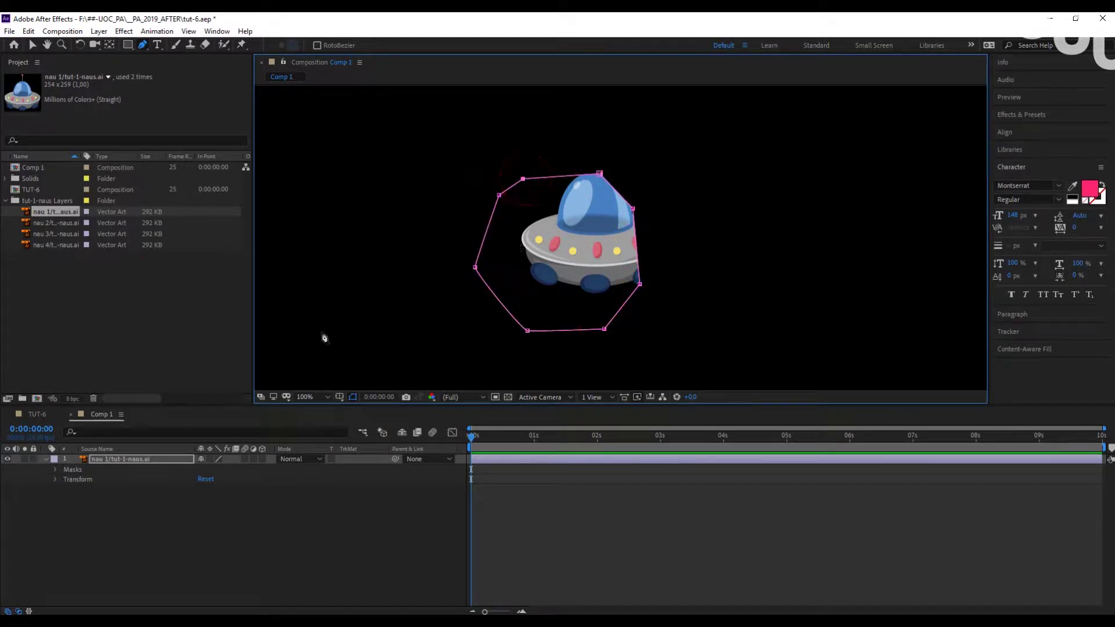
Step: Delete the eight-point polygonal mask from the nau 1 layer
click(109, 522)
click(69, 463)
click(72, 471)
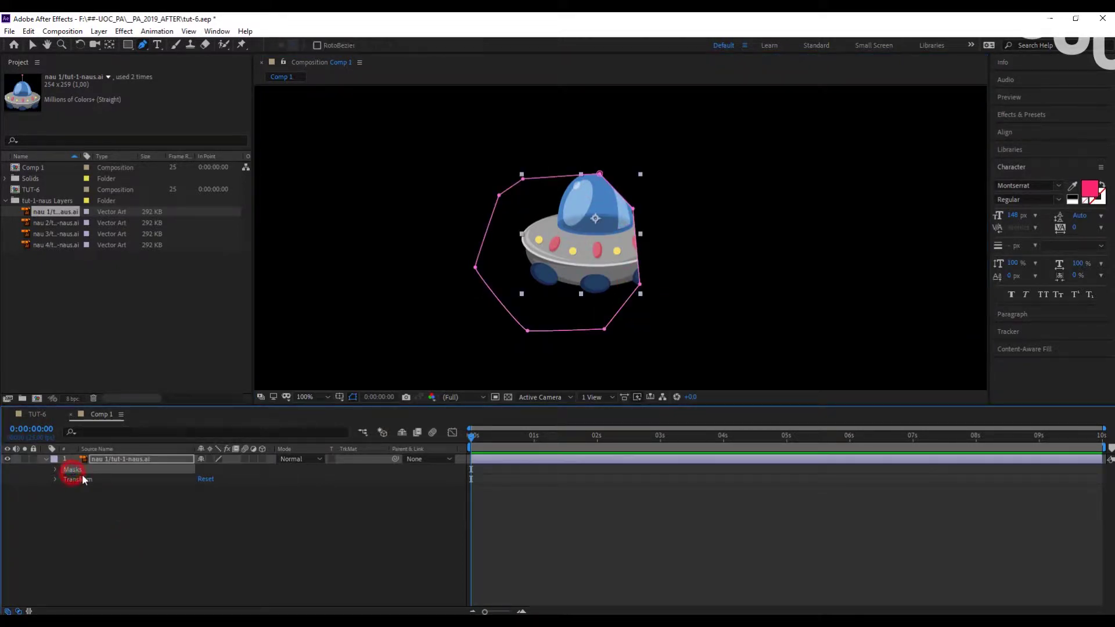
key(Delete)
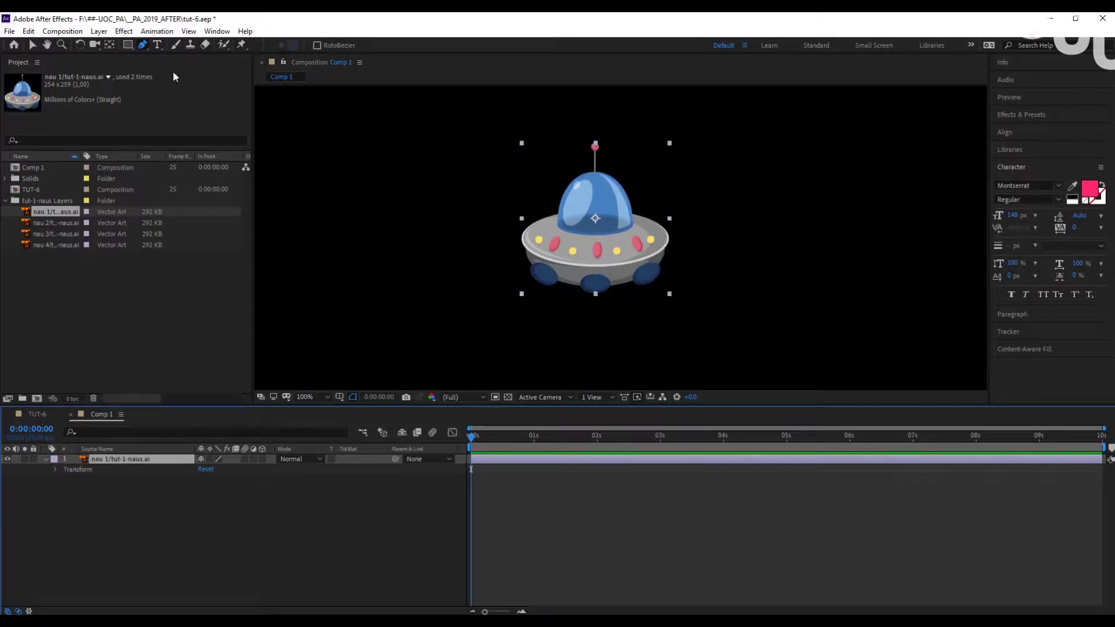
Step: Draw a circular Ellipse mask on the nau 1 layer, covering the lower right part of the spaceship
click(130, 45)
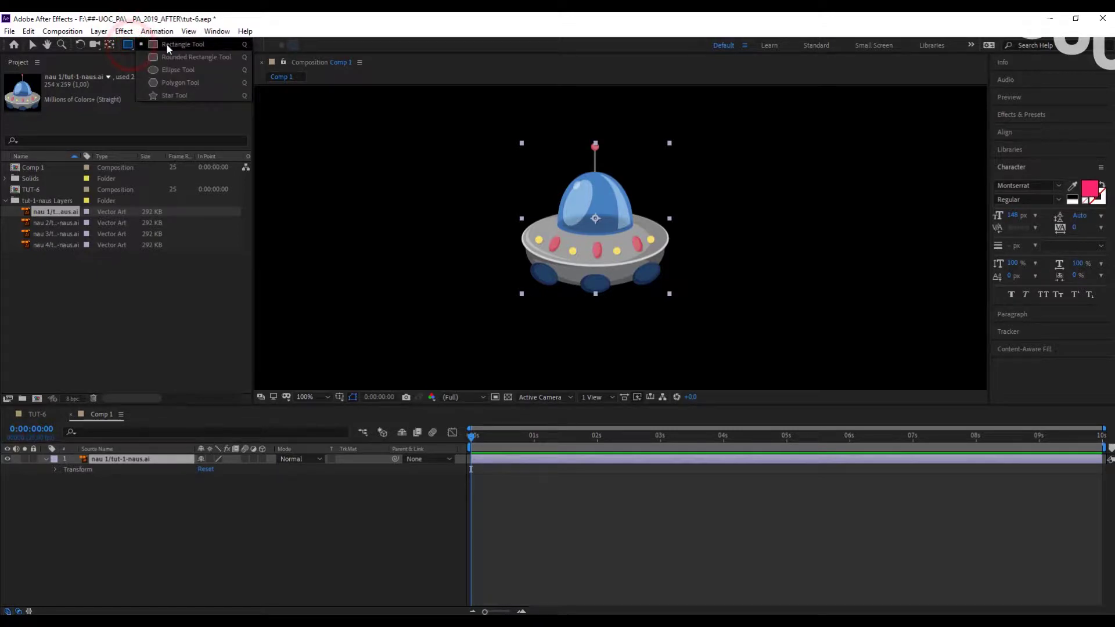
click(178, 71)
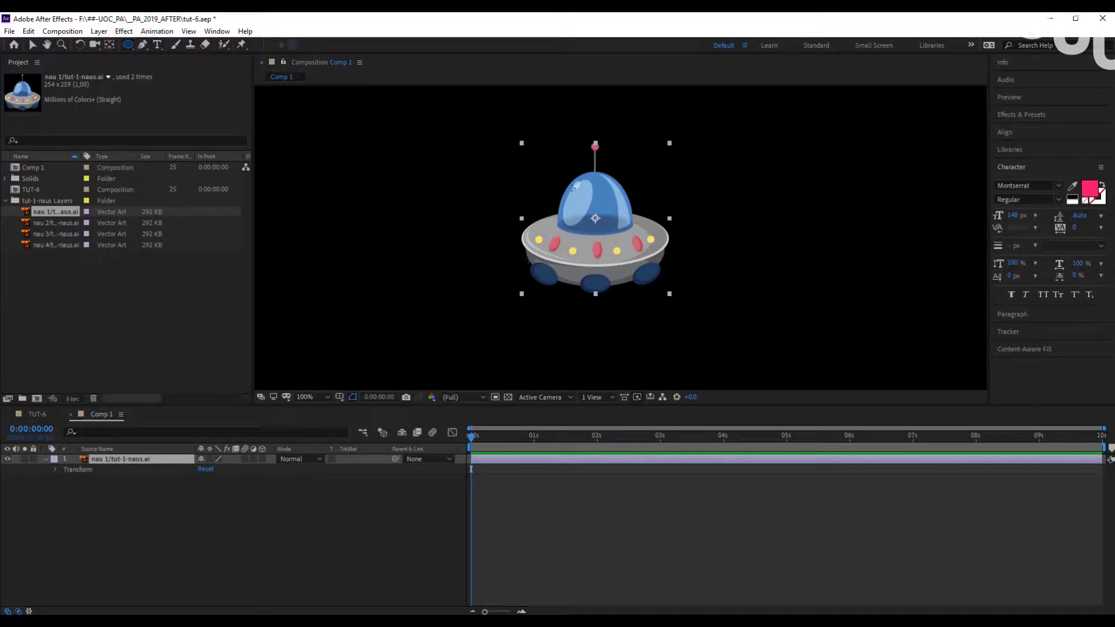
drag(565, 184, 678, 302)
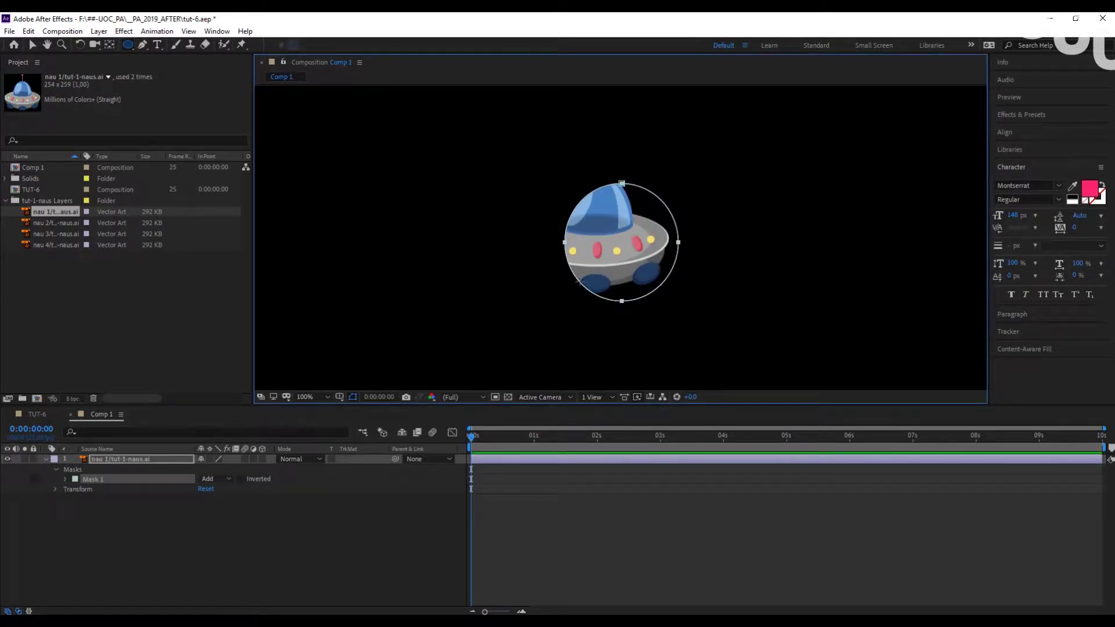
click(214, 586)
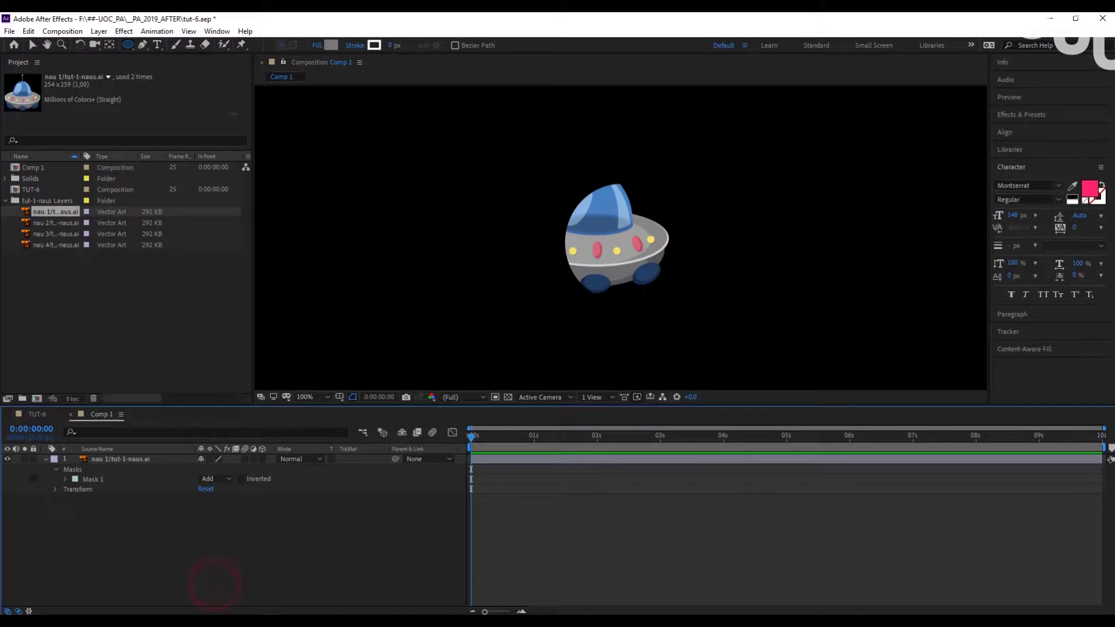
Step: Reshape the circular mask by moving its four points so that only the spaceship's left half and the antenna base show
click(32, 44)
click(615, 231)
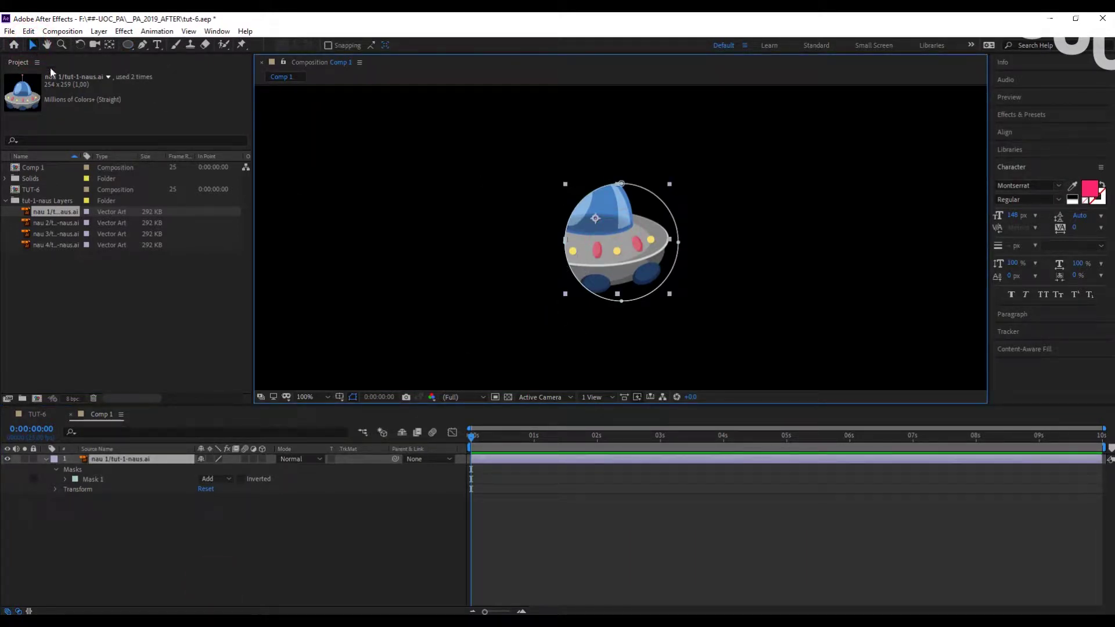
drag(565, 240, 521, 242)
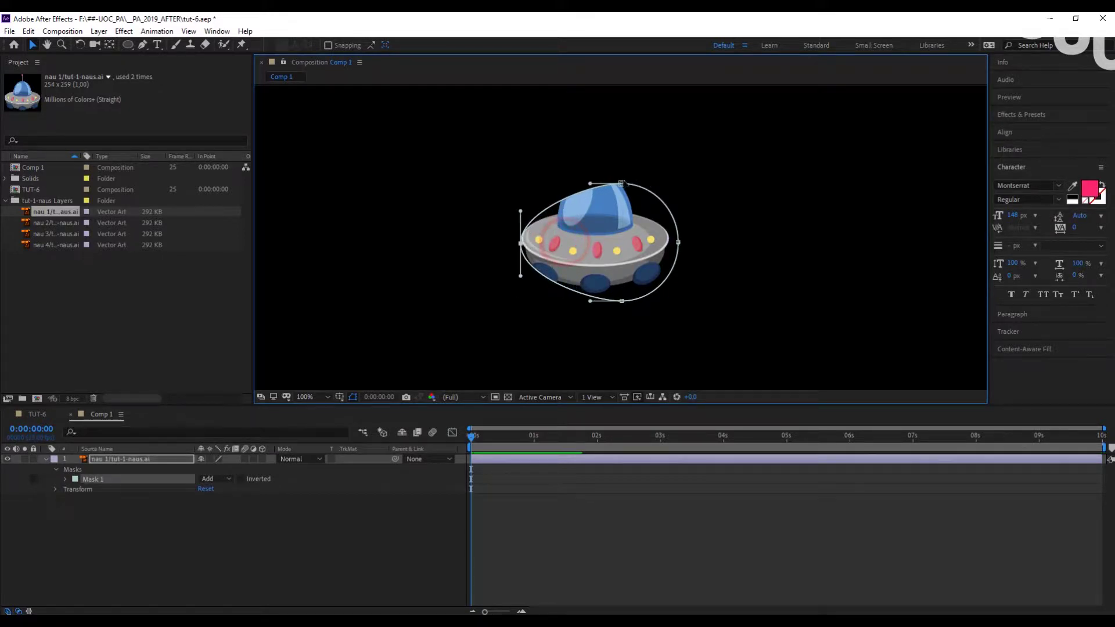
drag(621, 184, 591, 152)
drag(621, 300, 577, 332)
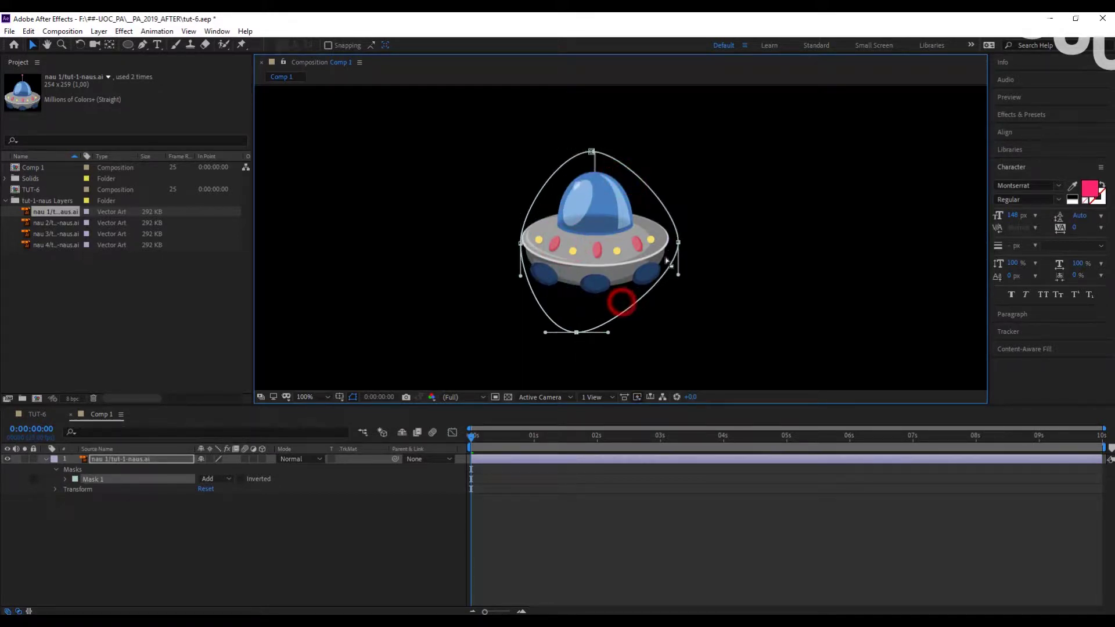
drag(678, 242, 601, 232)
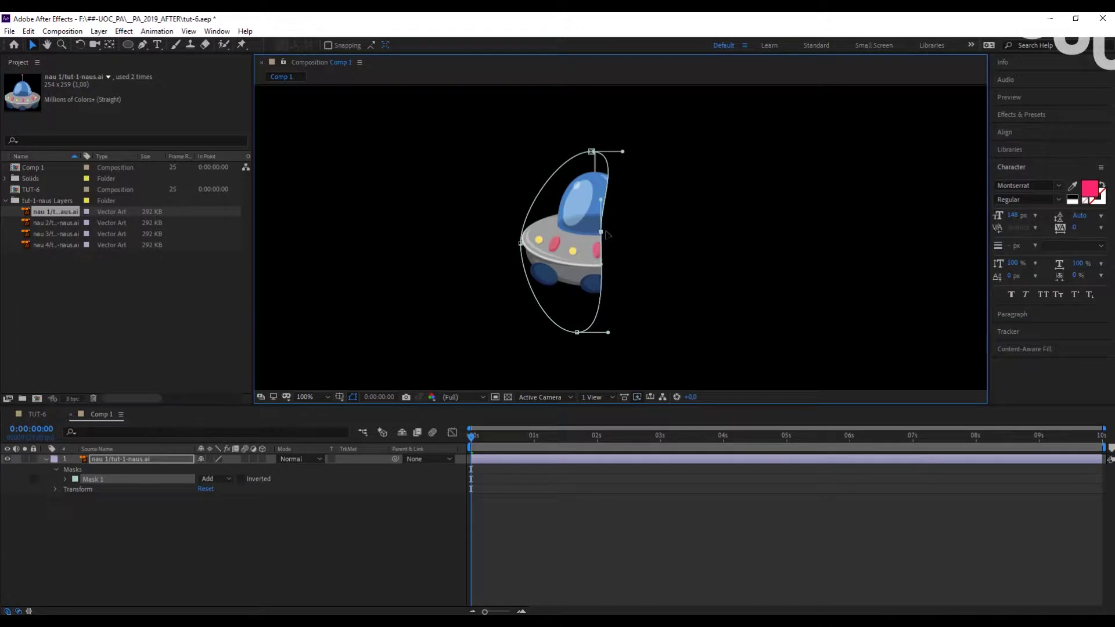
Step: Reshape Mask 1 into a crescent beside the spaceship's left side and set a Mask Path keyframe at 0:00:00:00
click(64, 479)
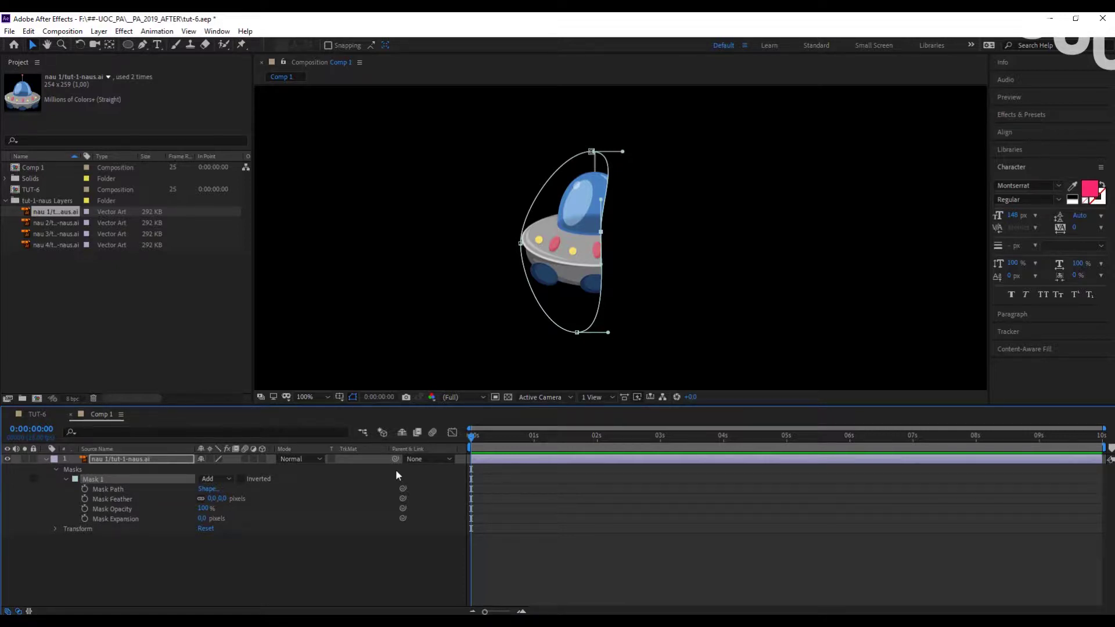
mouse_move(472, 436)
mouse_down()
mouse_move(483, 436)
mouse_move(471, 436)
mouse_up()
drag(521, 242, 405, 240)
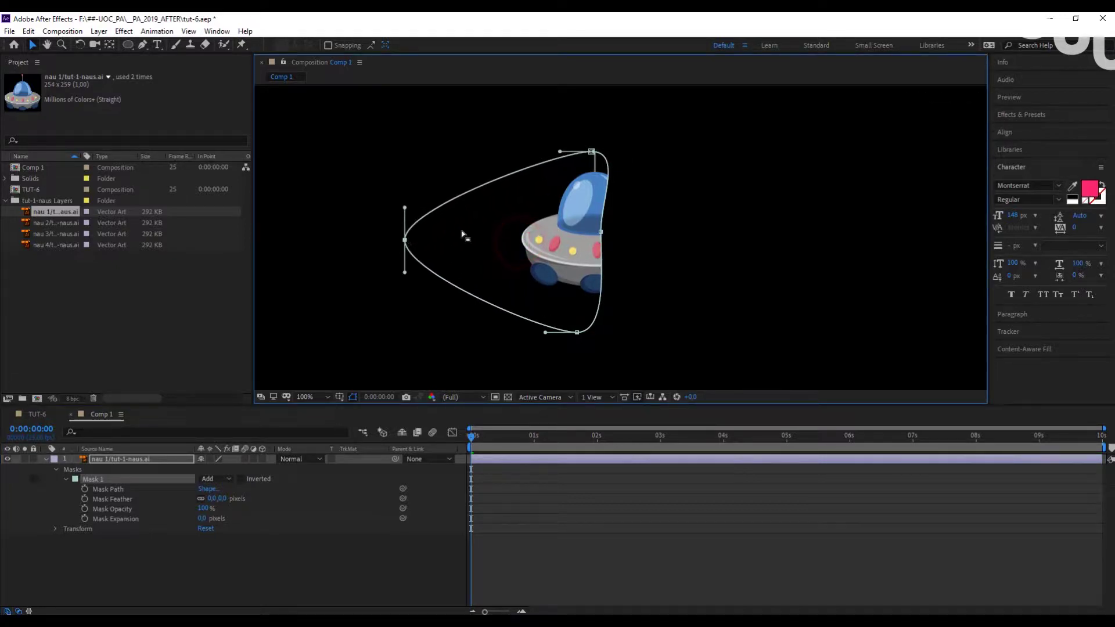
click(602, 233)
drag(564, 234, 503, 231)
drag(576, 333, 533, 354)
drag(602, 152, 537, 126)
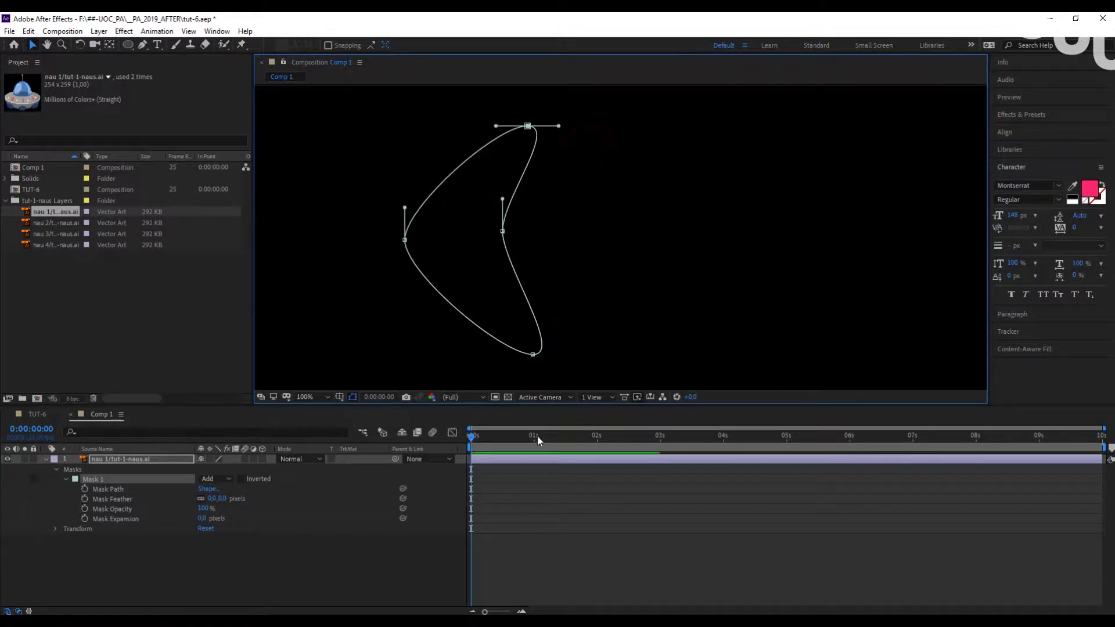
click(84, 489)
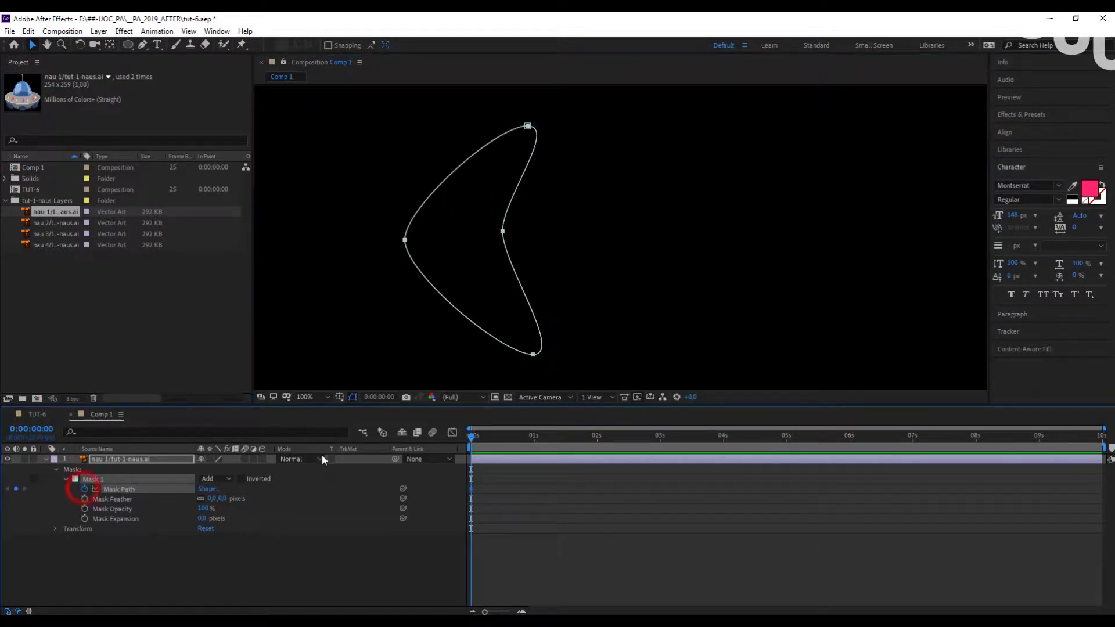
Step: At 0:00:01:24, move the points of Mask 1 so the mask encloses the whole spaceship, animating the Mask Path
drag(468, 435, 596, 437)
click(480, 243)
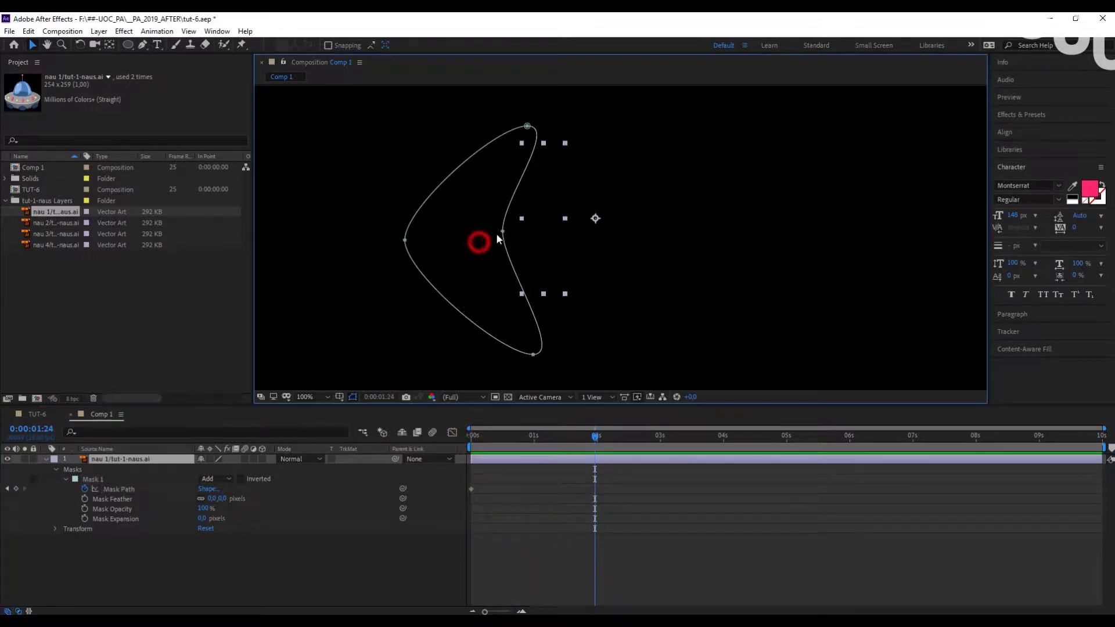
drag(501, 230, 659, 233)
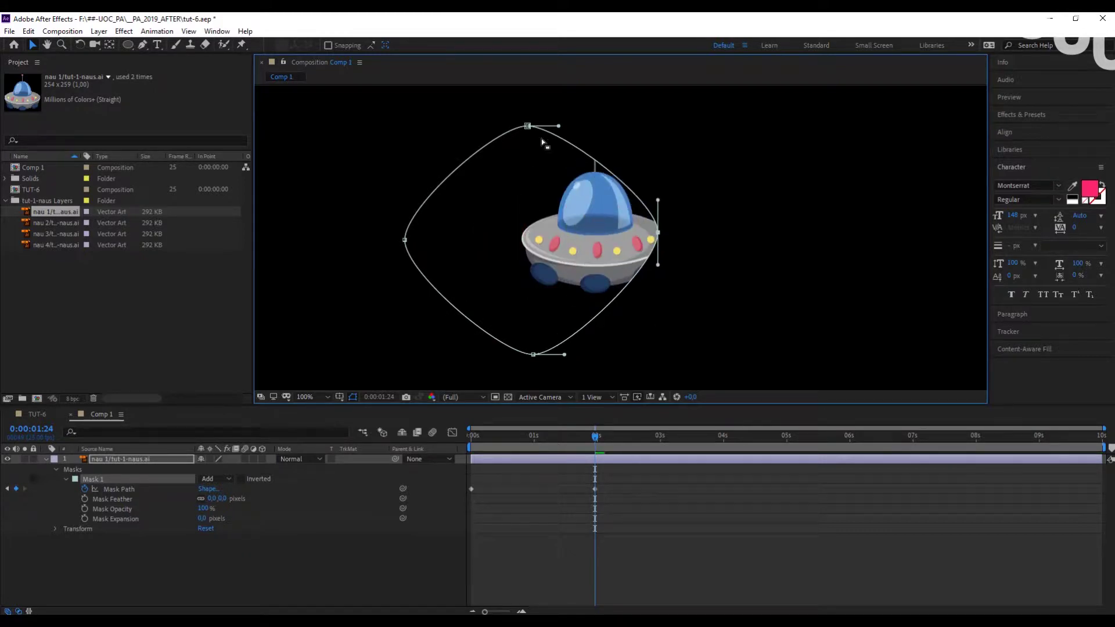
drag(528, 126, 641, 121)
drag(534, 355, 608, 365)
drag(658, 233, 705, 234)
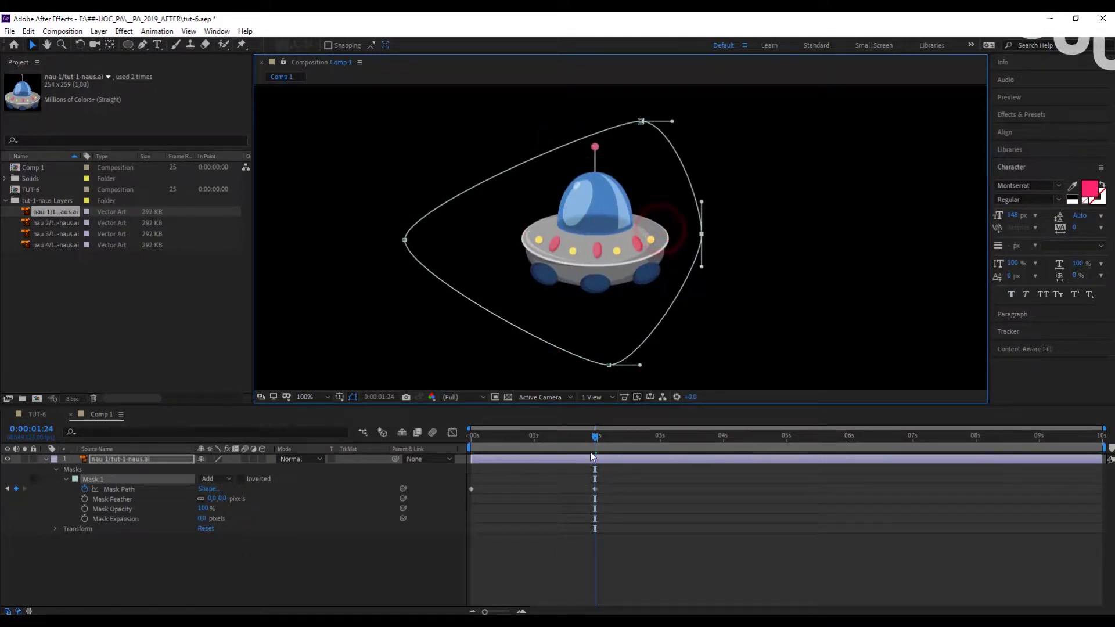
Step: At 0:00:00:23, set the Mask Feather of Mask 1 to 32 pixels and its Mask Expansion to -14 pixels
drag(592, 436, 514, 426)
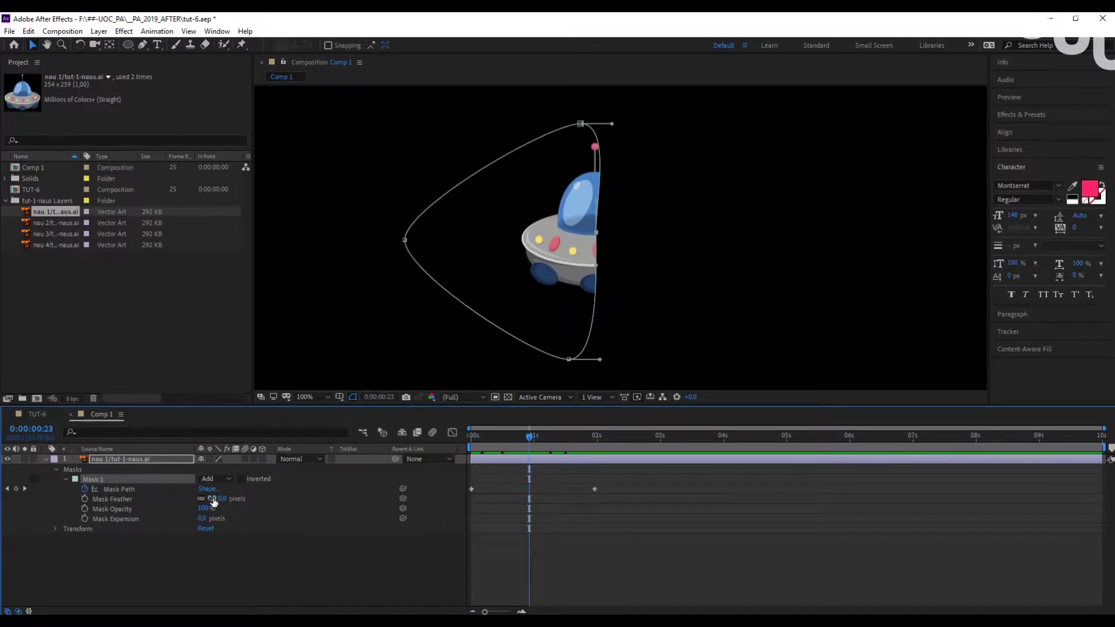
drag(212, 498, 227, 499)
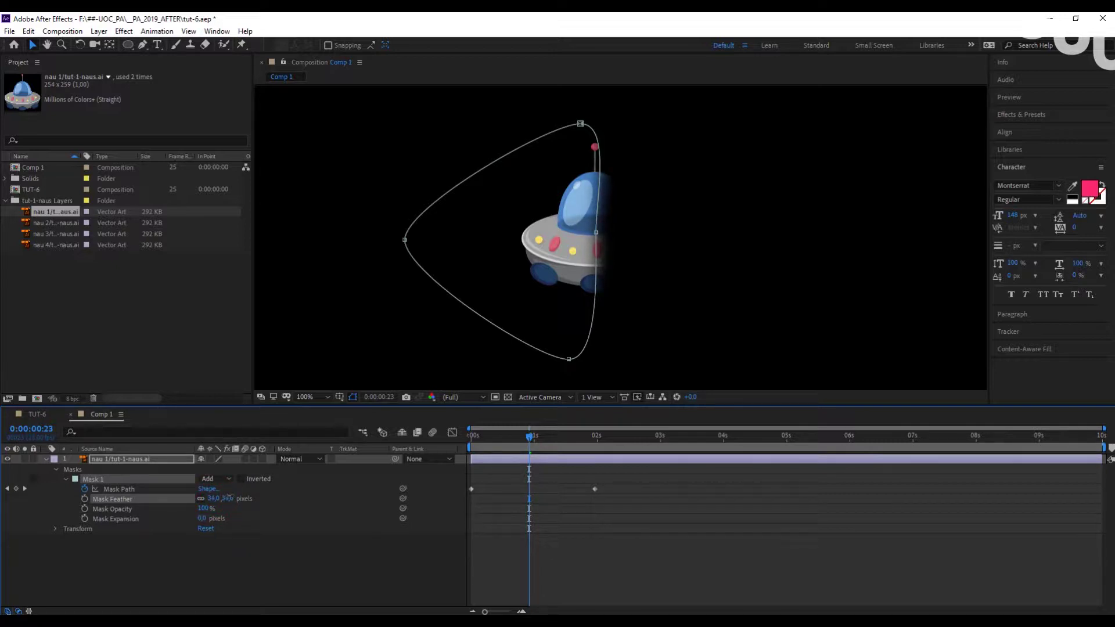
click(118, 509)
drag(205, 509, 176, 515)
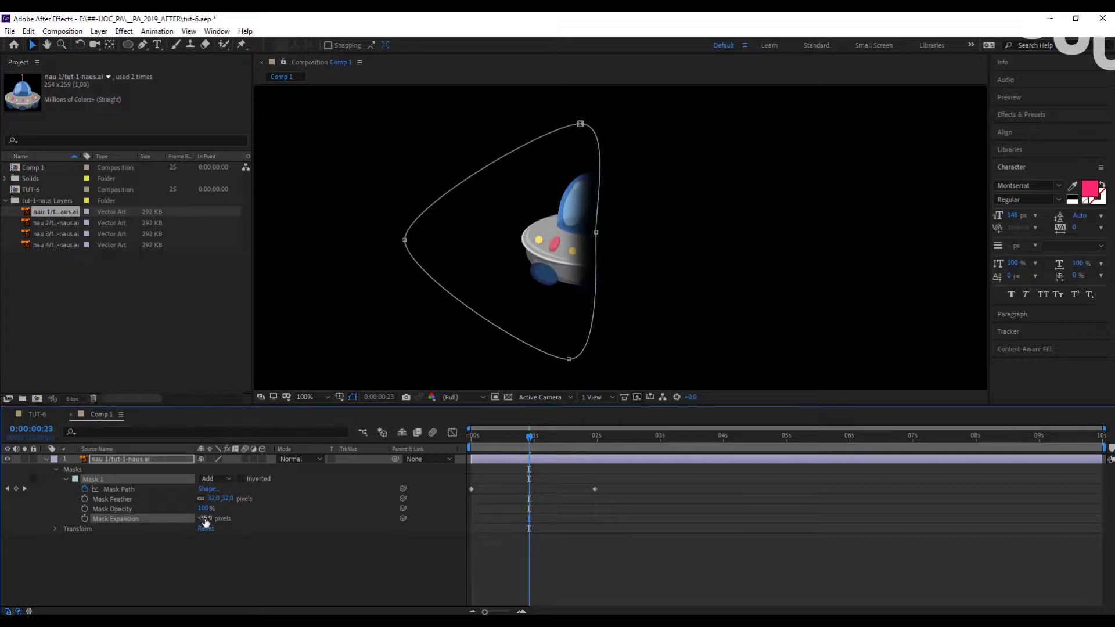
mouse_move(205, 523)
mouse_down()
mouse_move(247, 519)
mouse_move(218, 519)
mouse_up()
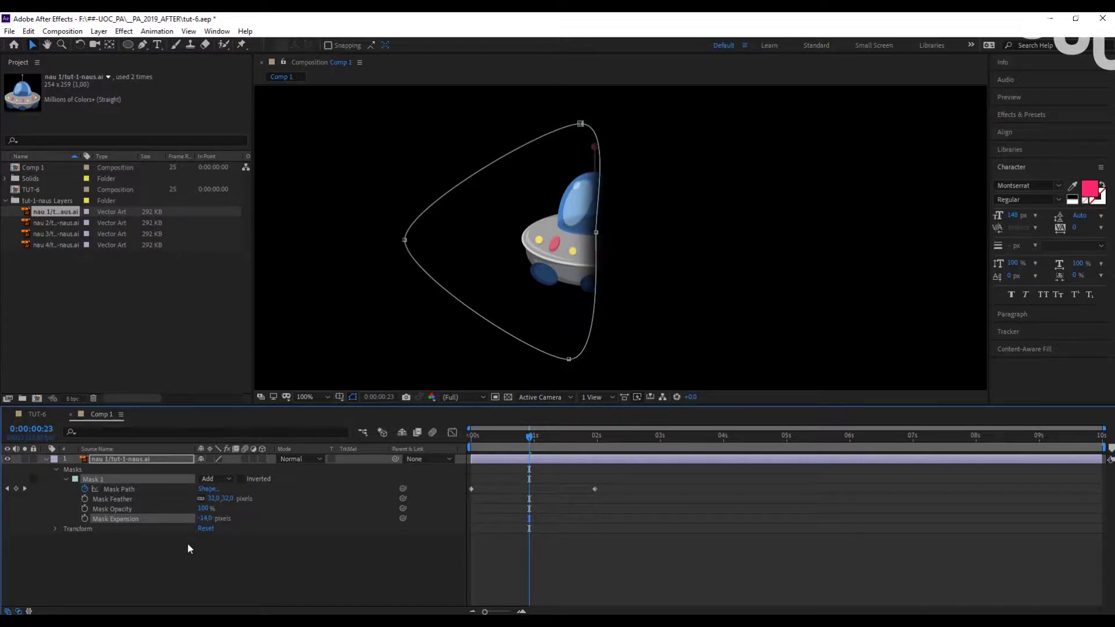
Step: Delete Mask 1 from the nau 1 layer
click(180, 557)
click(100, 478)
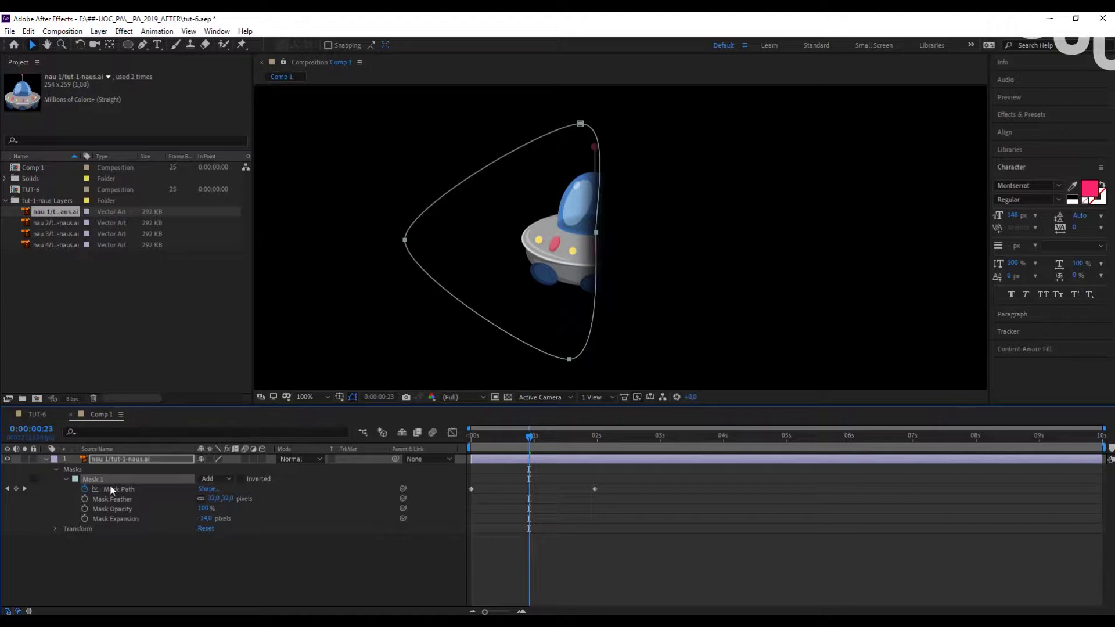
key(Delete)
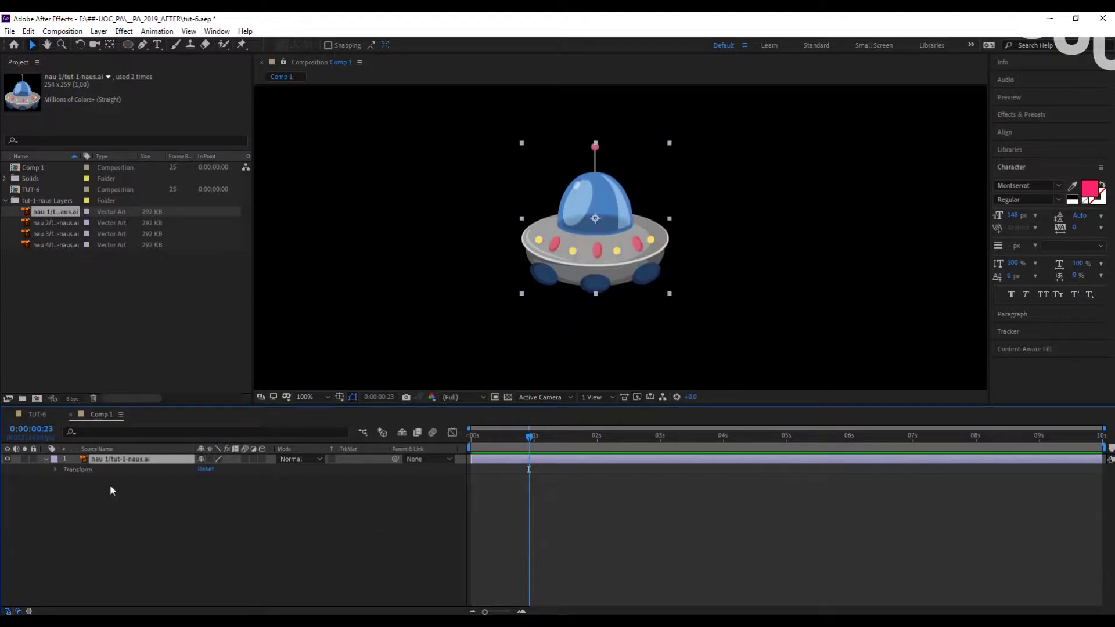
Step: Open the TUT-6 composition and scrub through its first second to examine how the spaceships and MASKS title are revealed
click(58, 415)
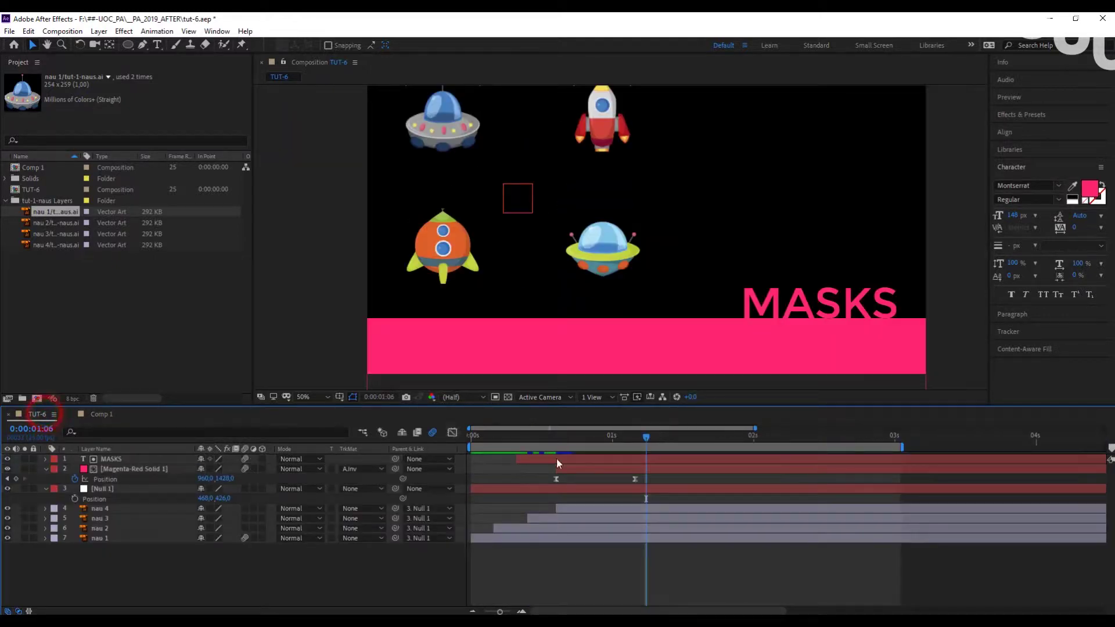
click(652, 434)
drag(504, 434, 556, 435)
click(567, 438)
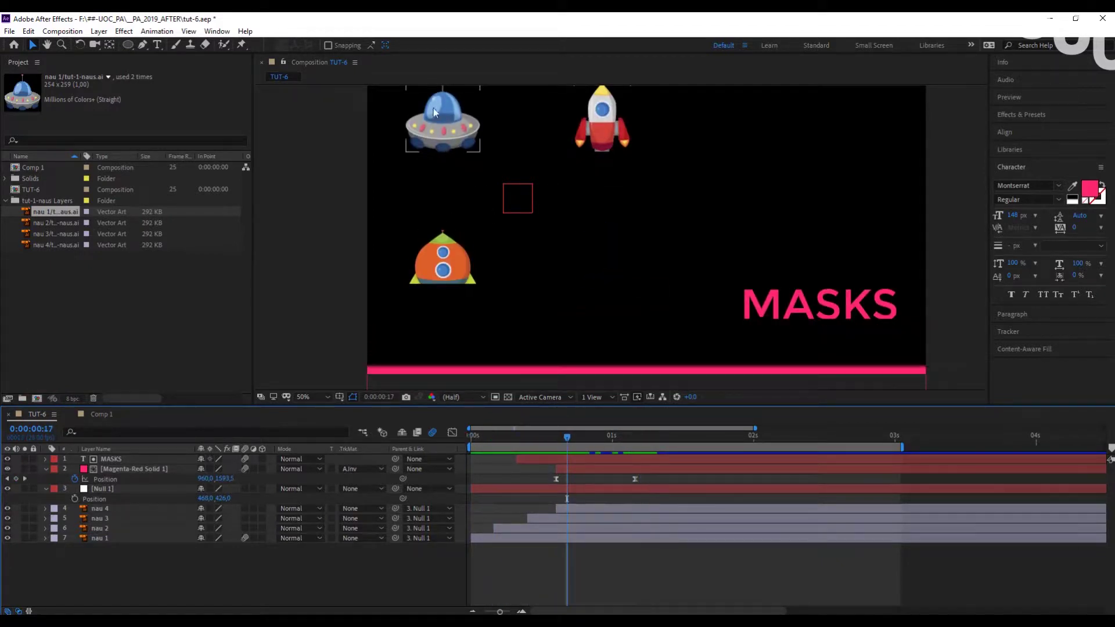
drag(570, 439, 539, 435)
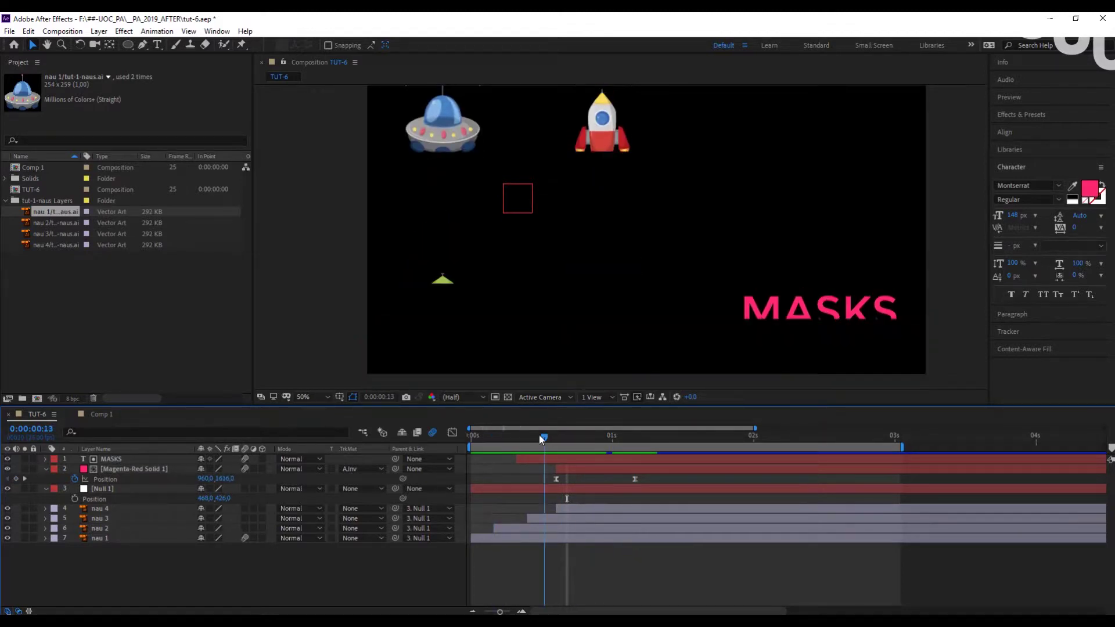
Step: In Comp 1, replace the nau 1 layer with the four footage files nau 1 to nau 4
click(103, 414)
click(116, 460)
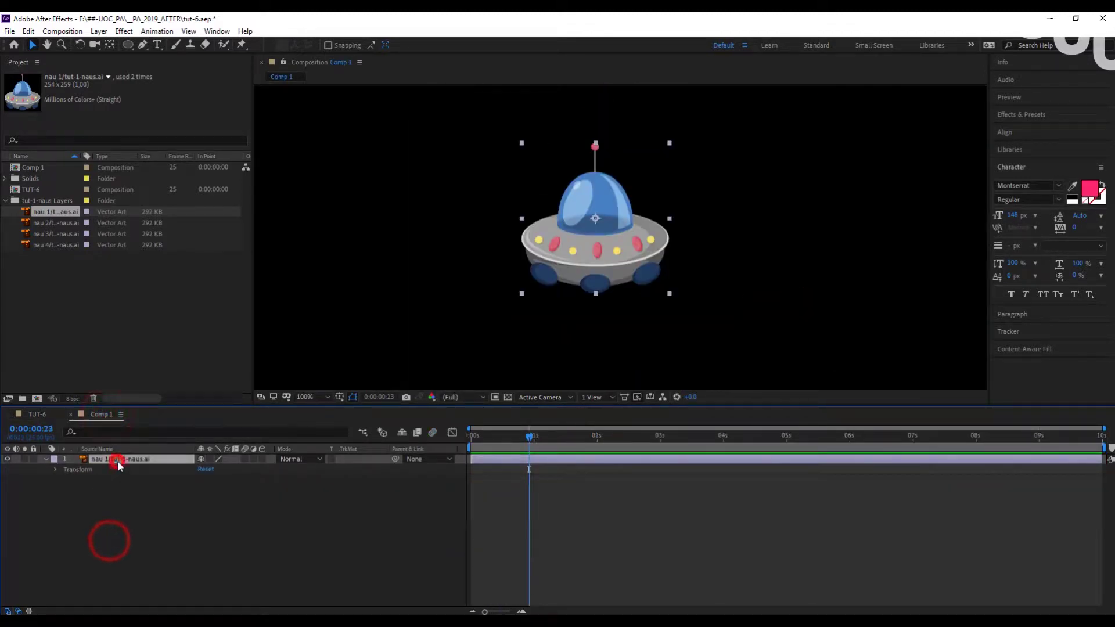
key(Delete)
shift+click(63, 247)
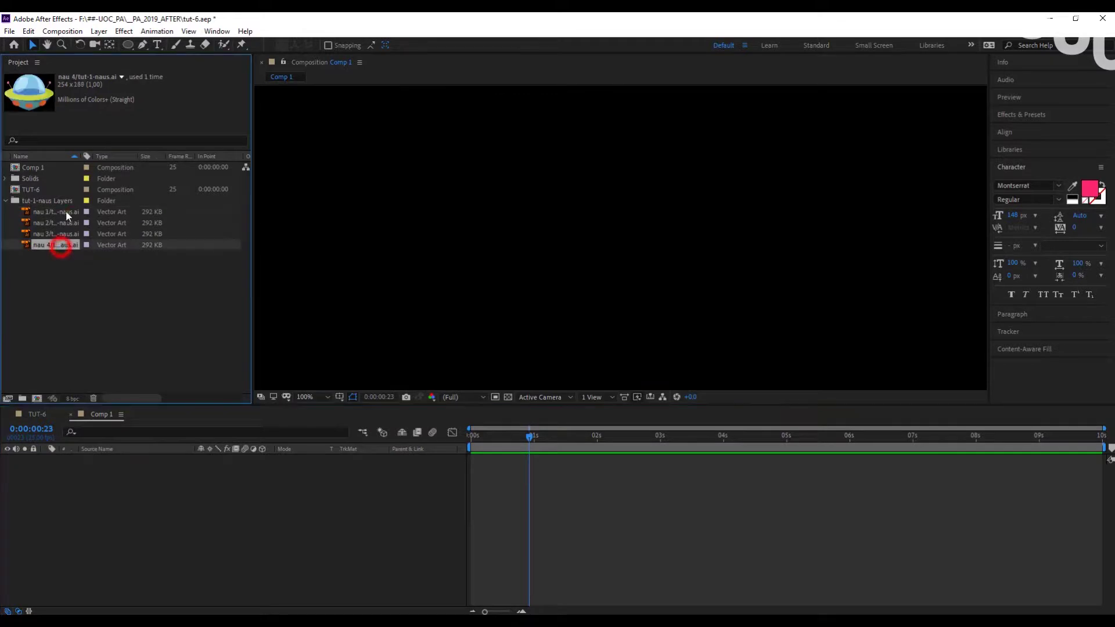
drag(65, 211, 93, 485)
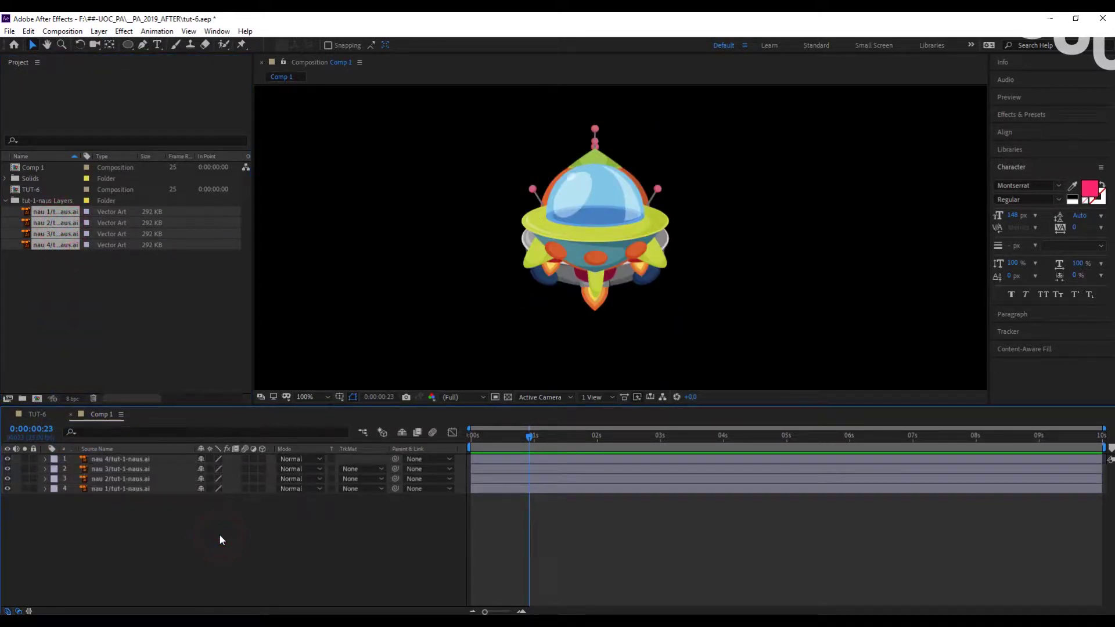
Step: Arrange the four spaceships in a two-by-two grid with nau 4 and nau 3 above nau 2 and nau 1
scroll(483, 299, down, 2)
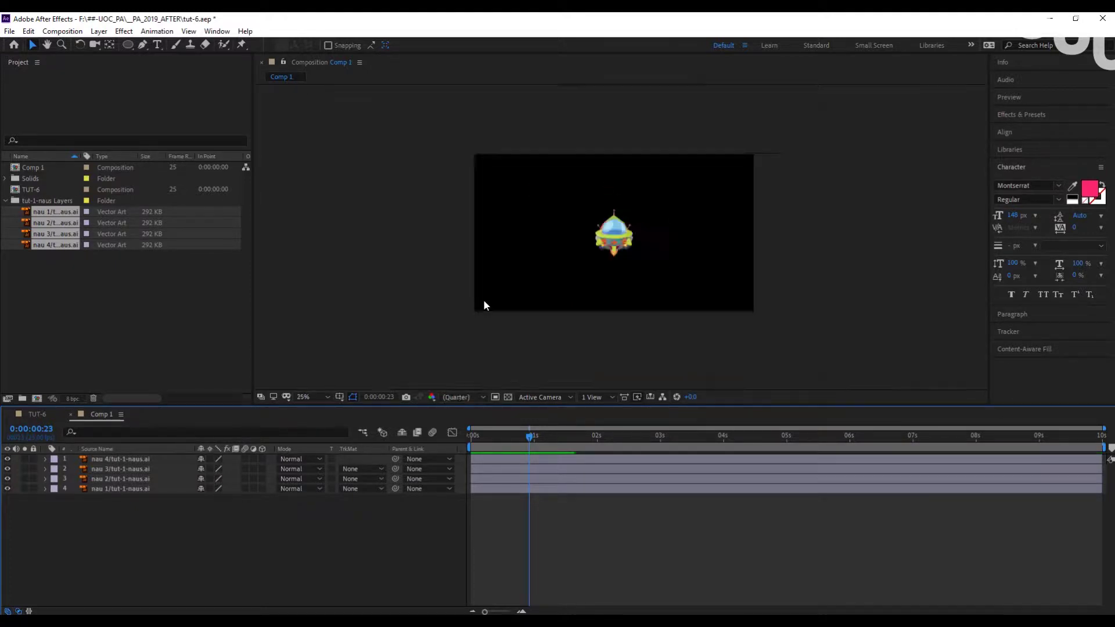
scroll(486, 300, up, 1)
scroll(498, 309, down, 1)
key(space)
drag(568, 252, 620, 227)
click(139, 459)
drag(597, 273, 619, 293)
click(246, 507)
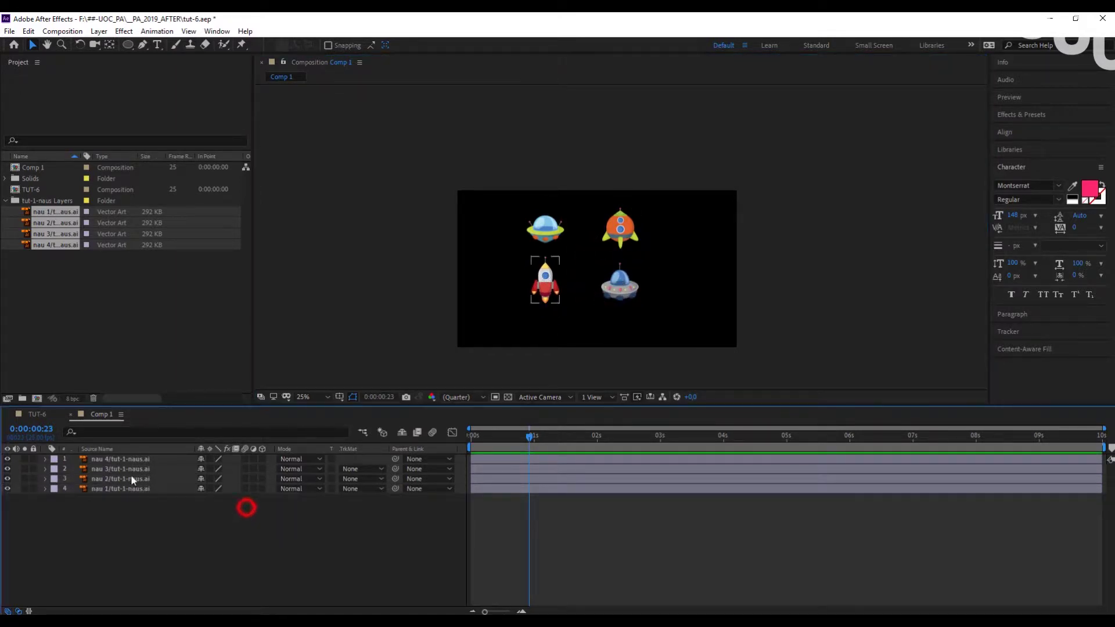
Step: Draw a rectangular mask around the whole nau 4 saucer with the Rectangle tool, and undo it
click(142, 460)
key(period)
key(h)
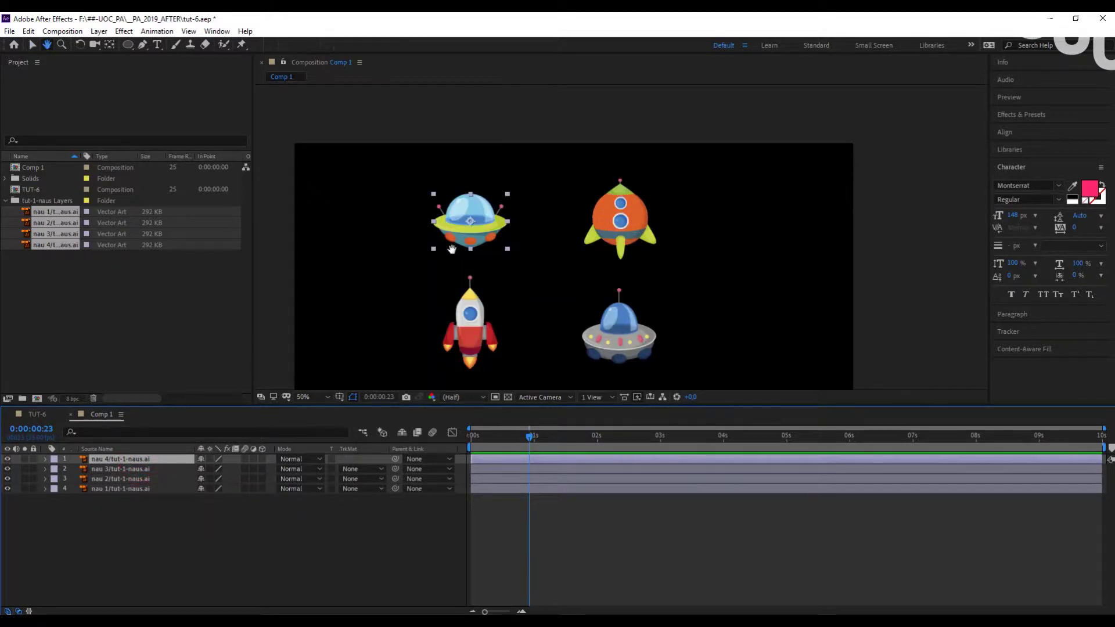
drag(452, 250, 568, 255)
key(v)
click(281, 524)
click(141, 460)
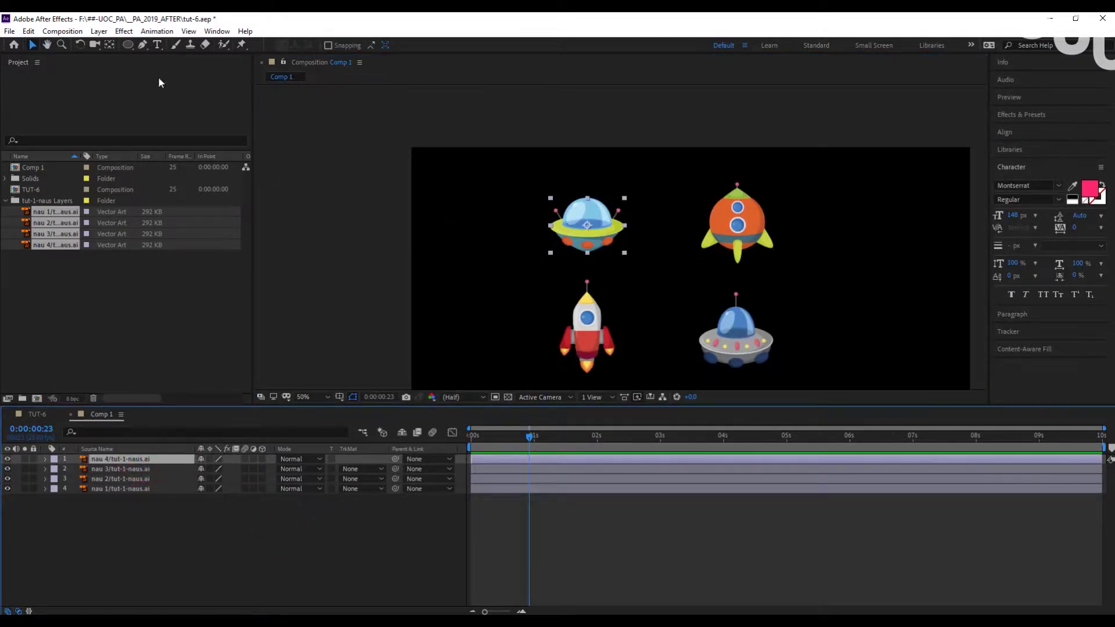
drag(128, 44, 169, 45)
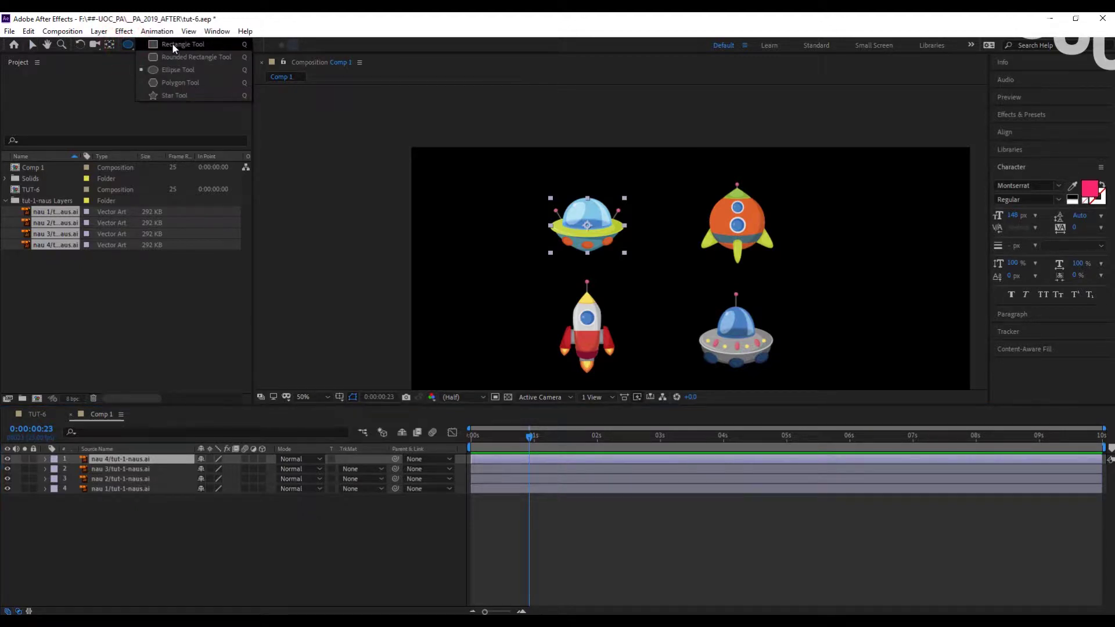
drag(173, 45, 173, 45)
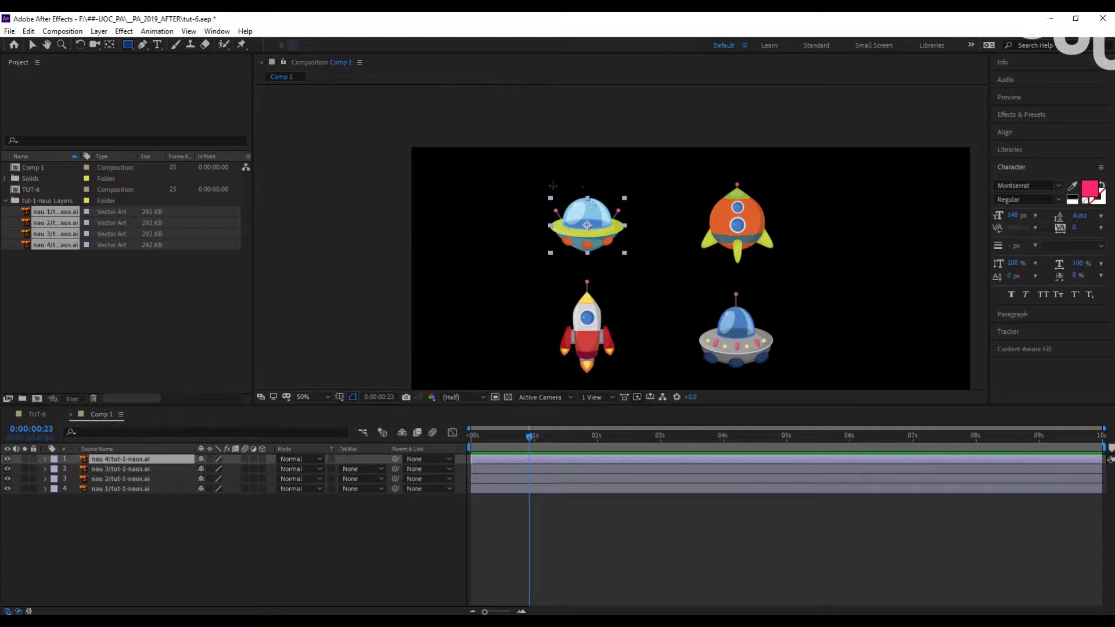
drag(545, 187, 629, 258)
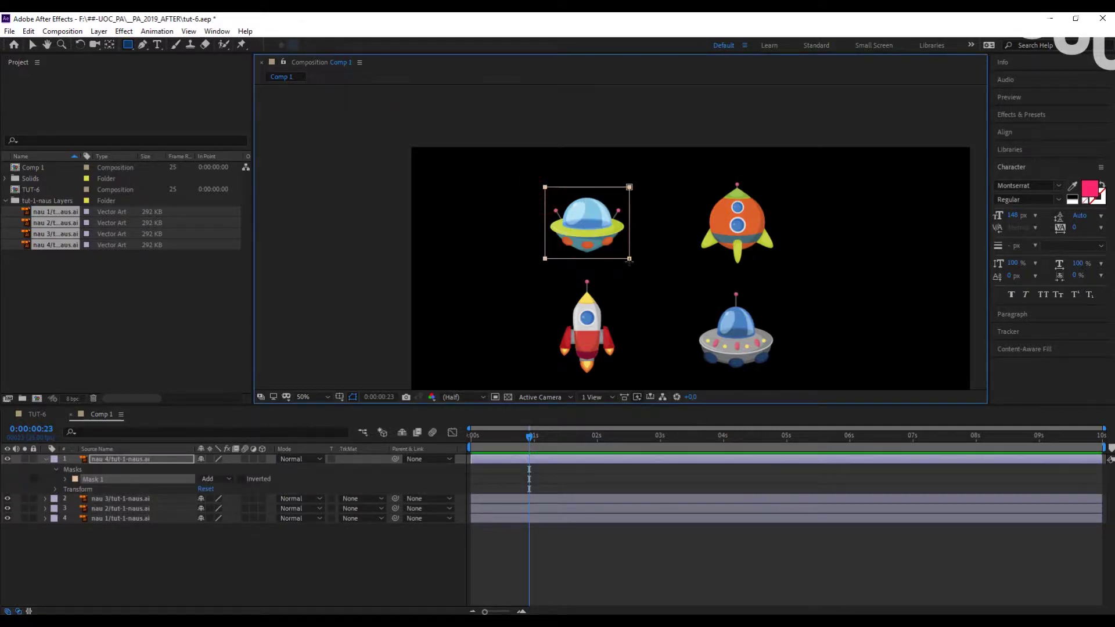
key(ctrl+z)
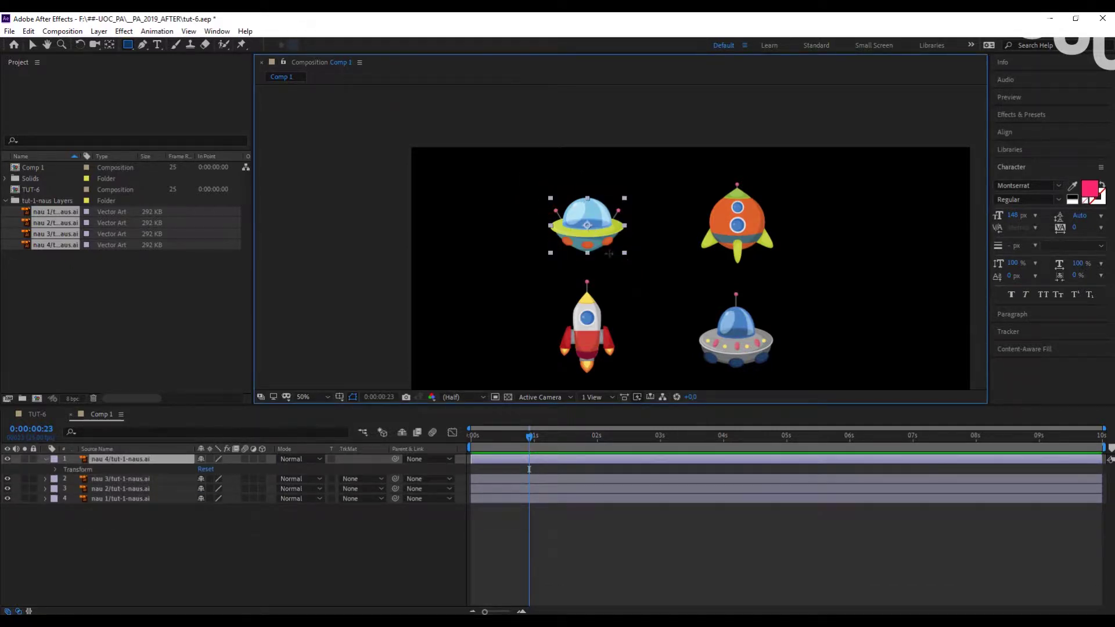
Step: Add a rectangular mask that covers the full bounds of the nau 4 layer, and deselect it
double_click(128, 46)
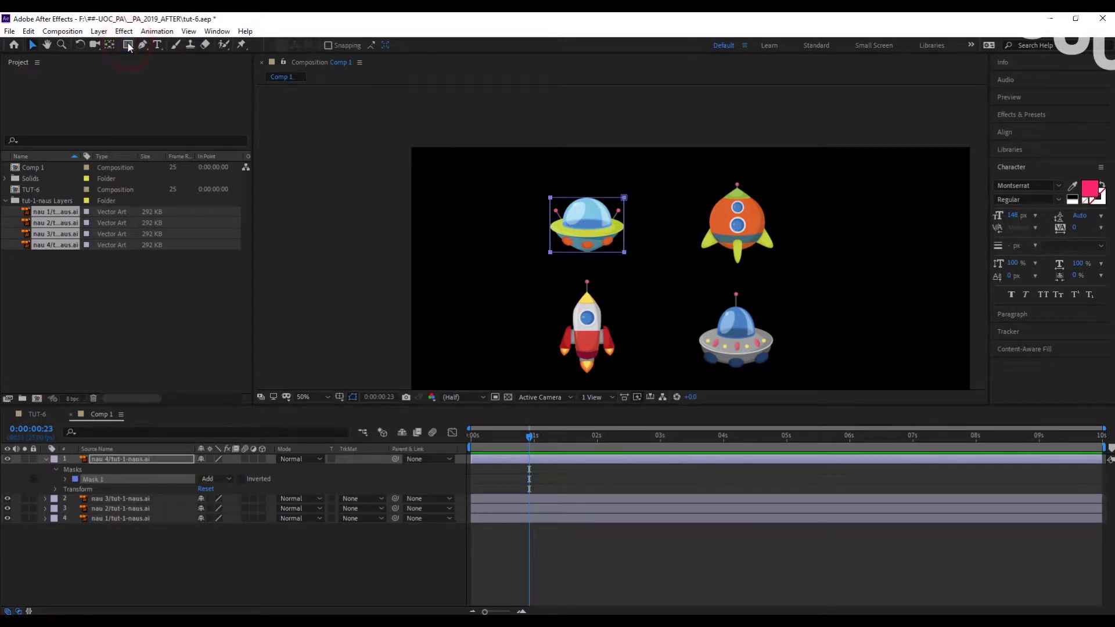
key(v)
click(134, 564)
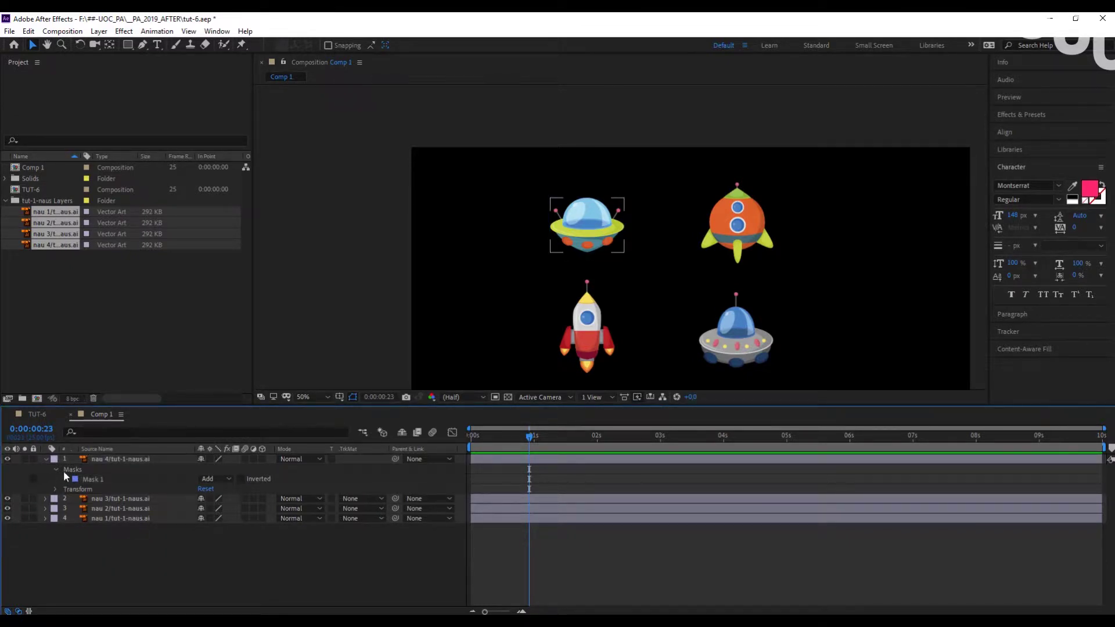
Step: Examine in the TUT-6 composition how the spaceships rise out of their masks around frames 10 to 13
click(37, 413)
key(period)
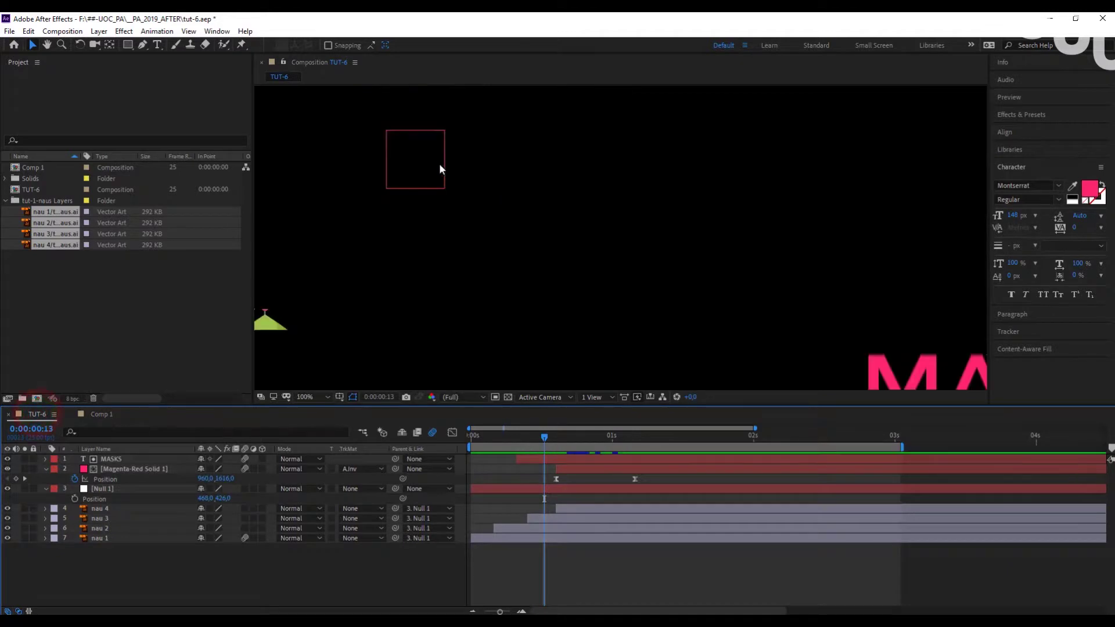
key(h)
drag(325, 159, 567, 301)
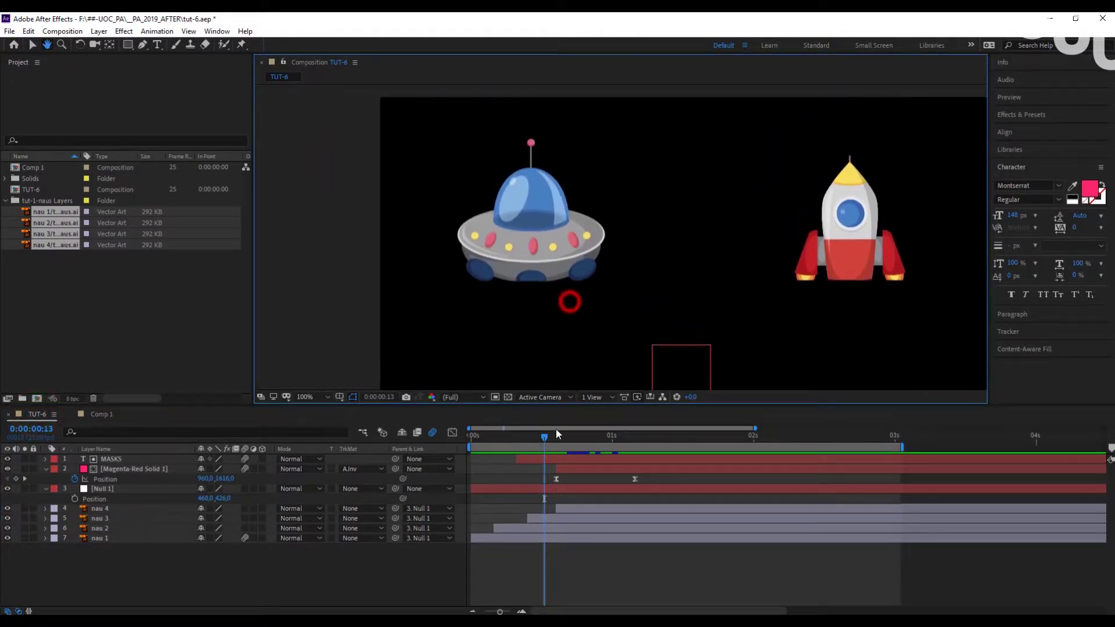
key(v)
mouse_move(543, 436)
mouse_down()
mouse_move(605, 438)
mouse_move(496, 436)
mouse_move(528, 434)
mouse_up()
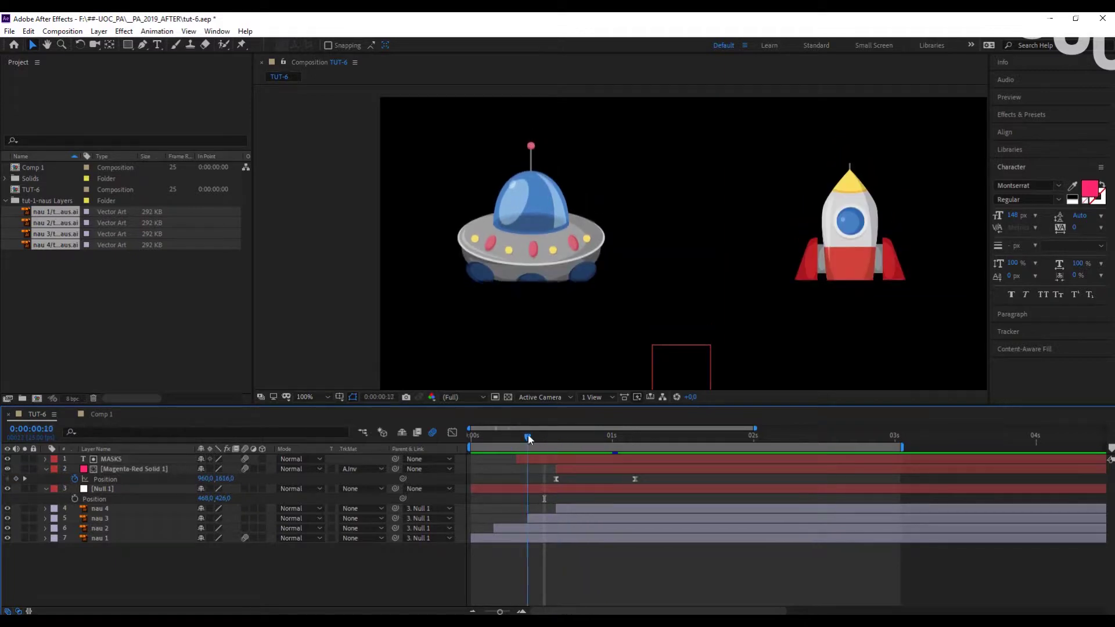
Step: In Comp 1, set Position and Mask Path keyframes for the nau 4 layer at 0:00:01:00
click(105, 413)
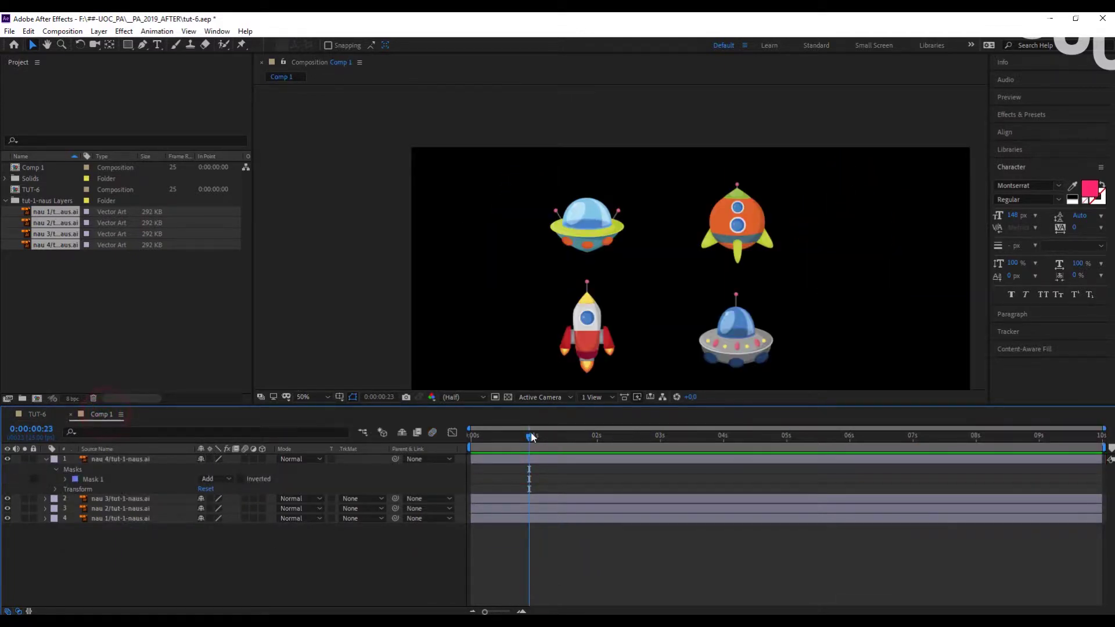
mouse_move(531, 438)
mouse_down()
mouse_move(478, 440)
mouse_move(535, 445)
mouse_up()
click(587, 229)
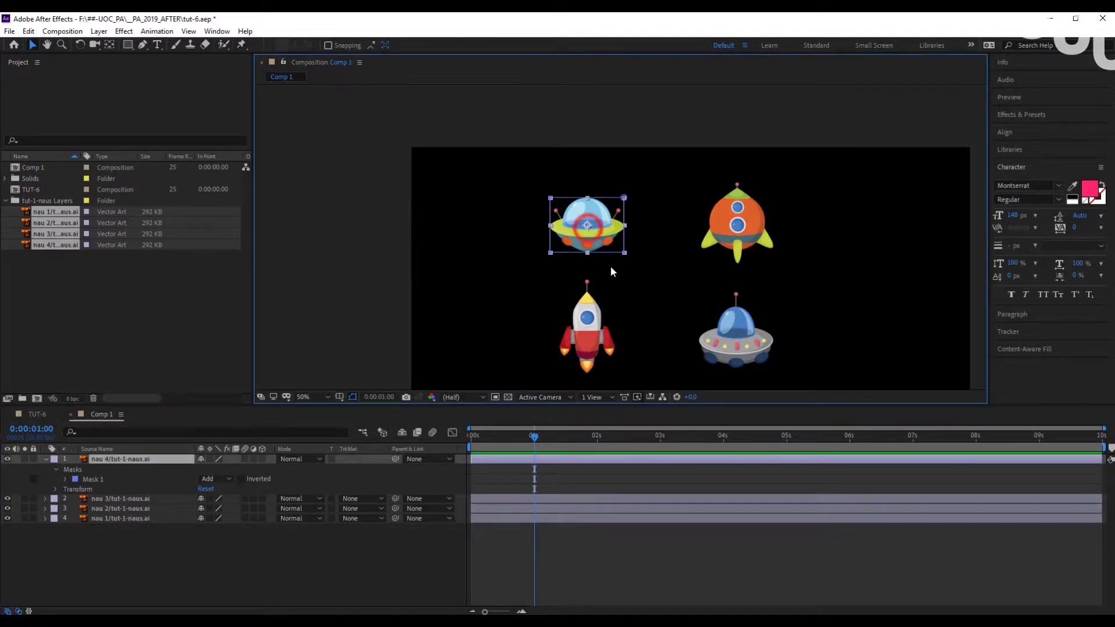
click(55, 490)
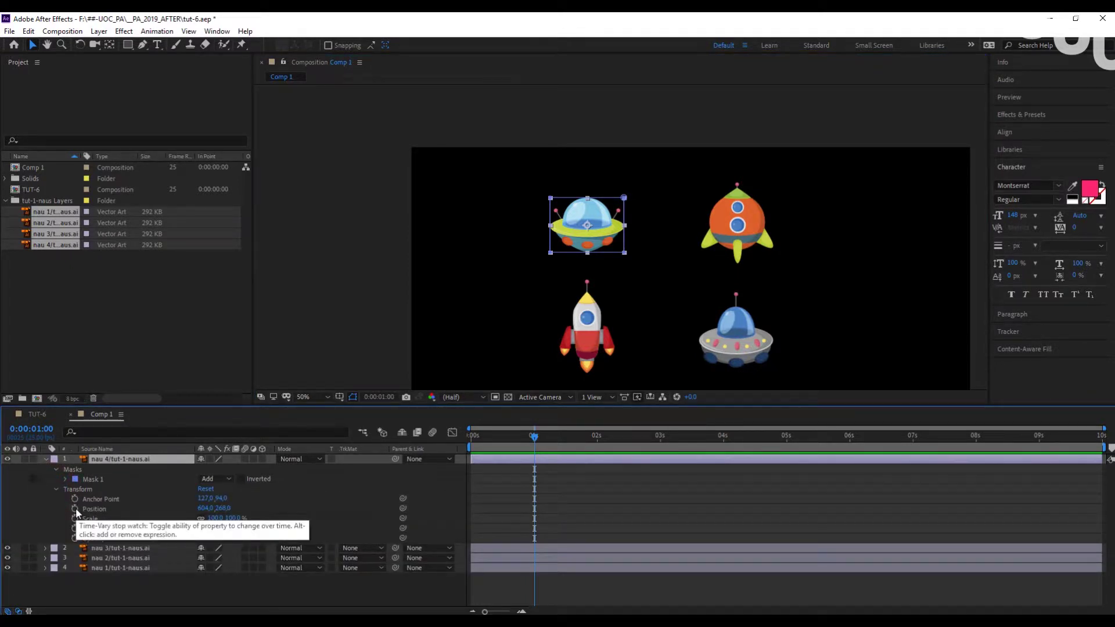
click(75, 510)
click(65, 478)
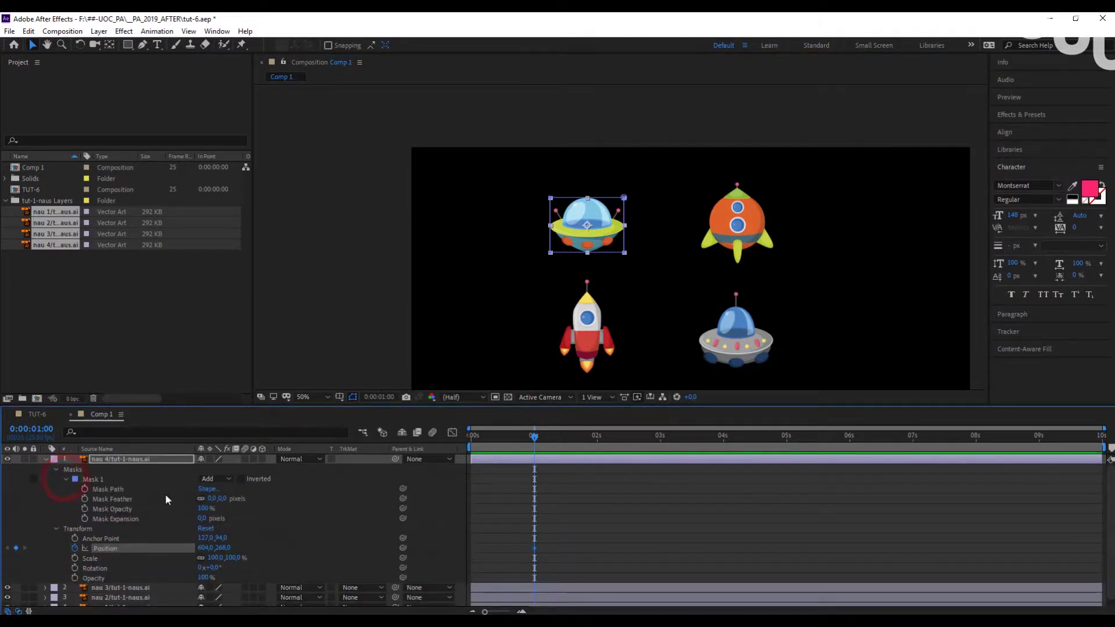
click(85, 489)
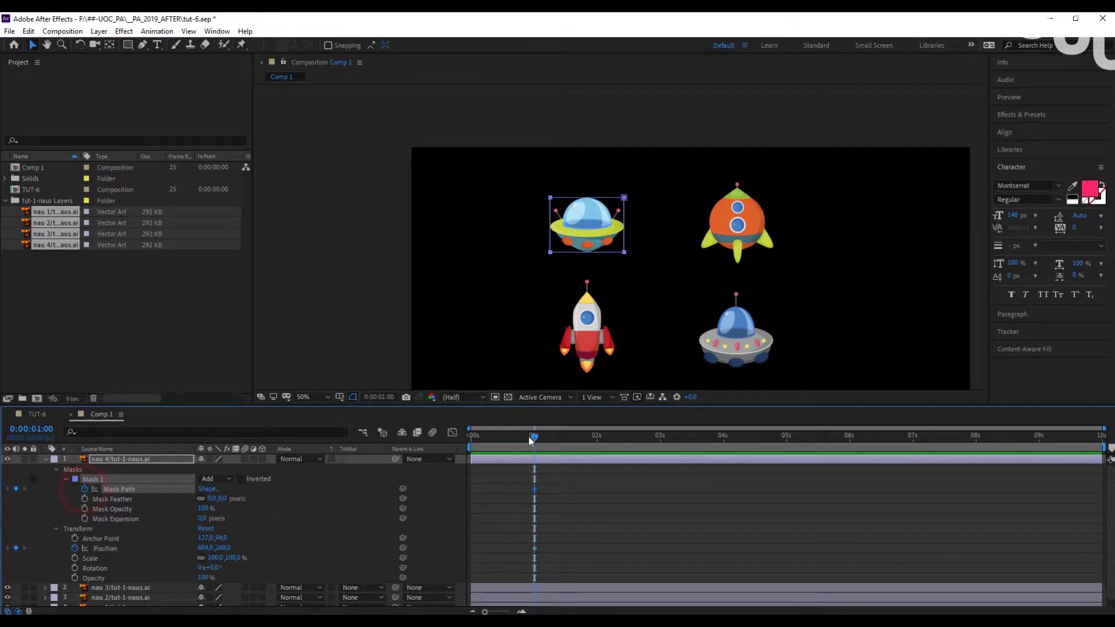
Step: At 0:00:00:00, place a horizontal guide along the nau 4 saucer's base and lower the saucer below it to Position 604, 455
drag(534, 441, 461, 439)
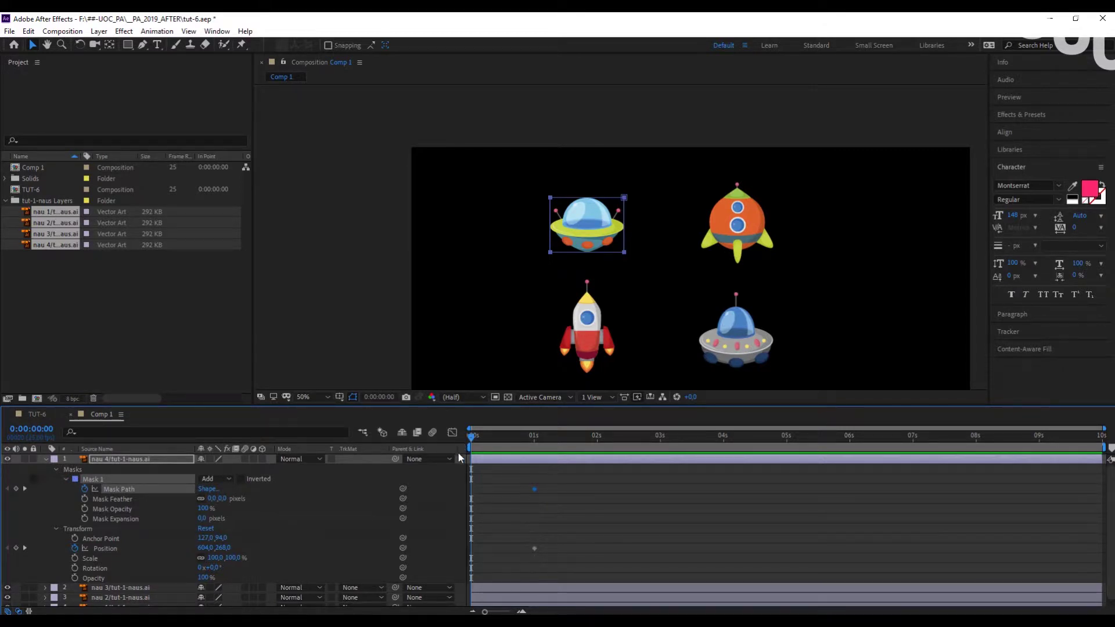
click(470, 436)
click(105, 549)
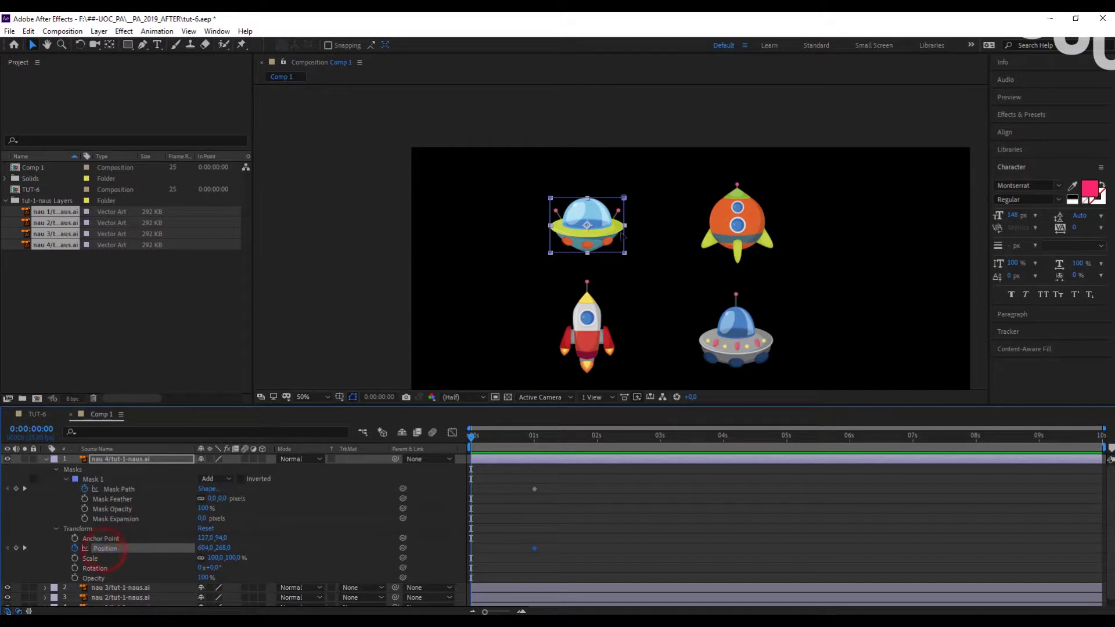
scroll(604, 234, up, 1)
drag(580, 177, 666, 223)
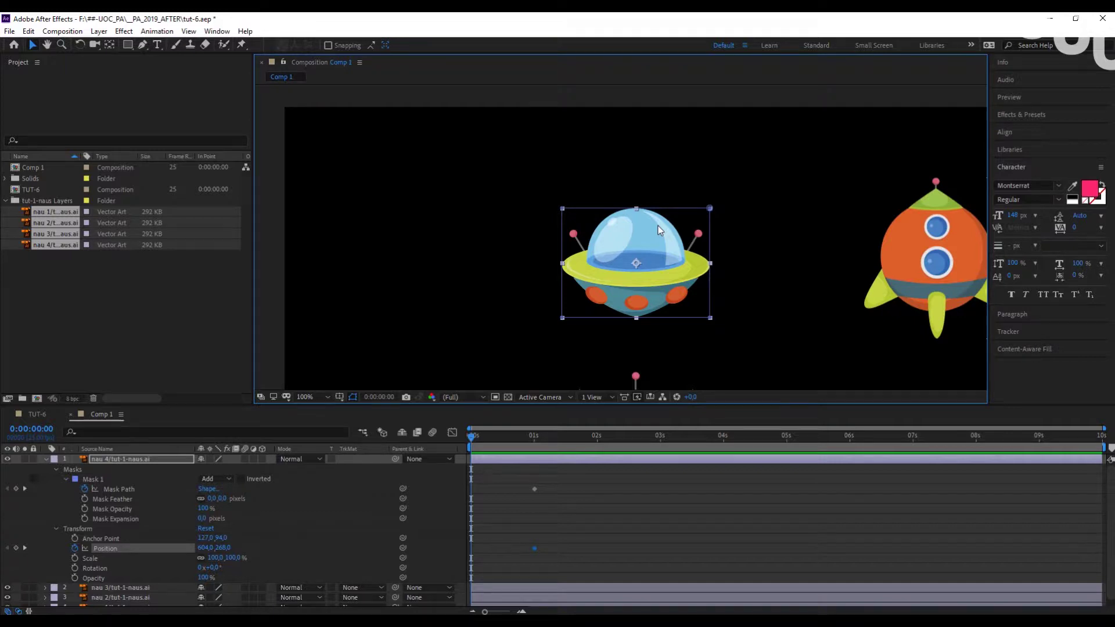
key(ctrl+r)
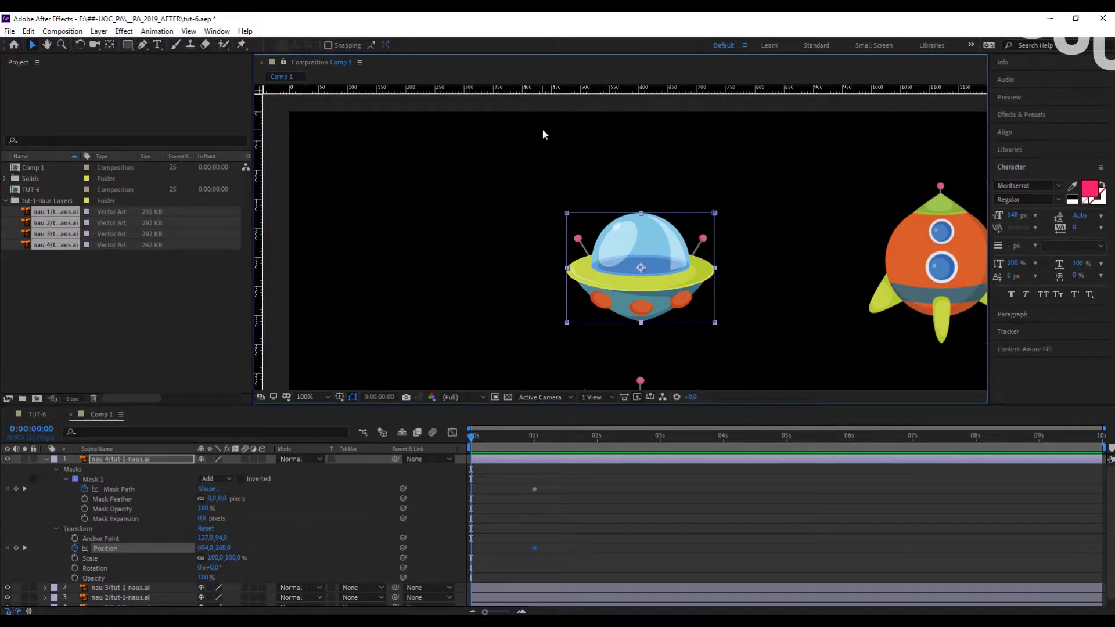
drag(602, 88, 650, 243)
key(space)
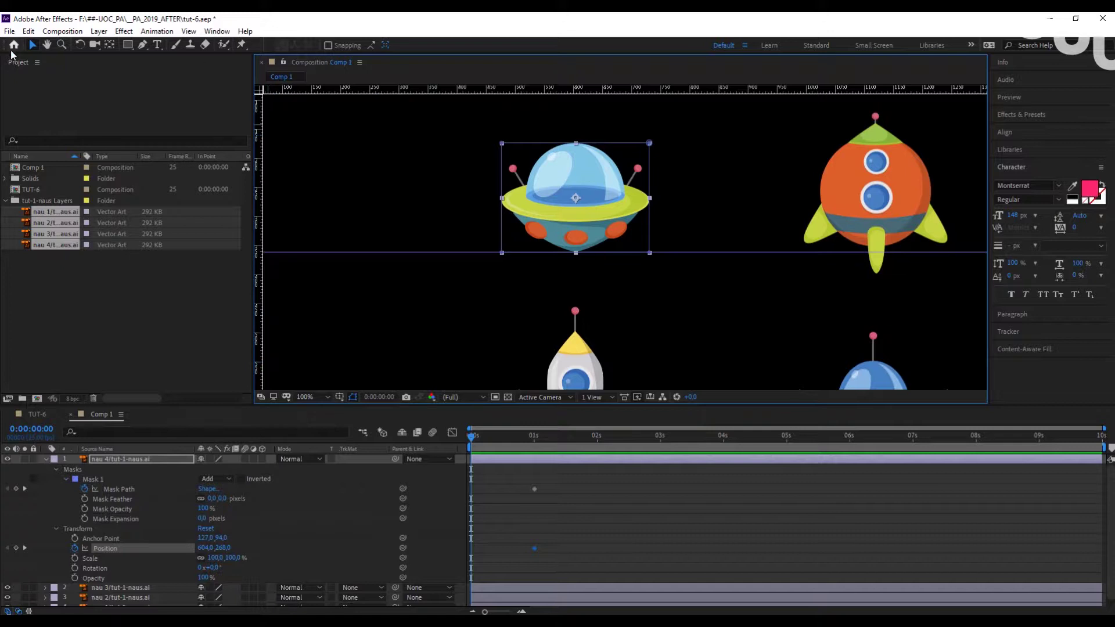
drag(603, 181, 601, 281)
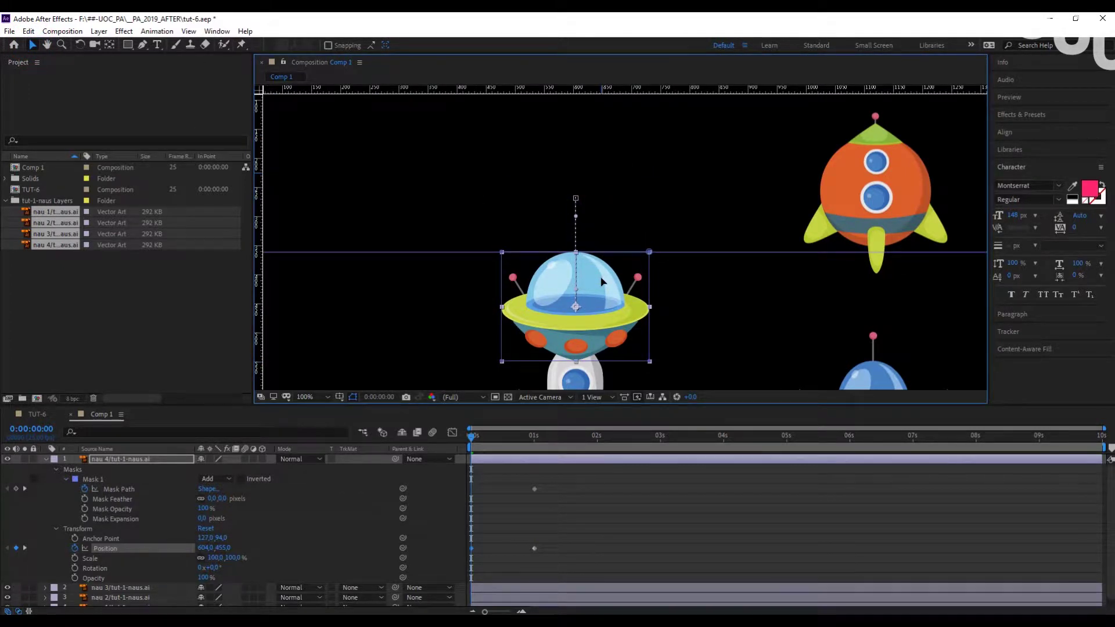
drag(480, 438, 458, 426)
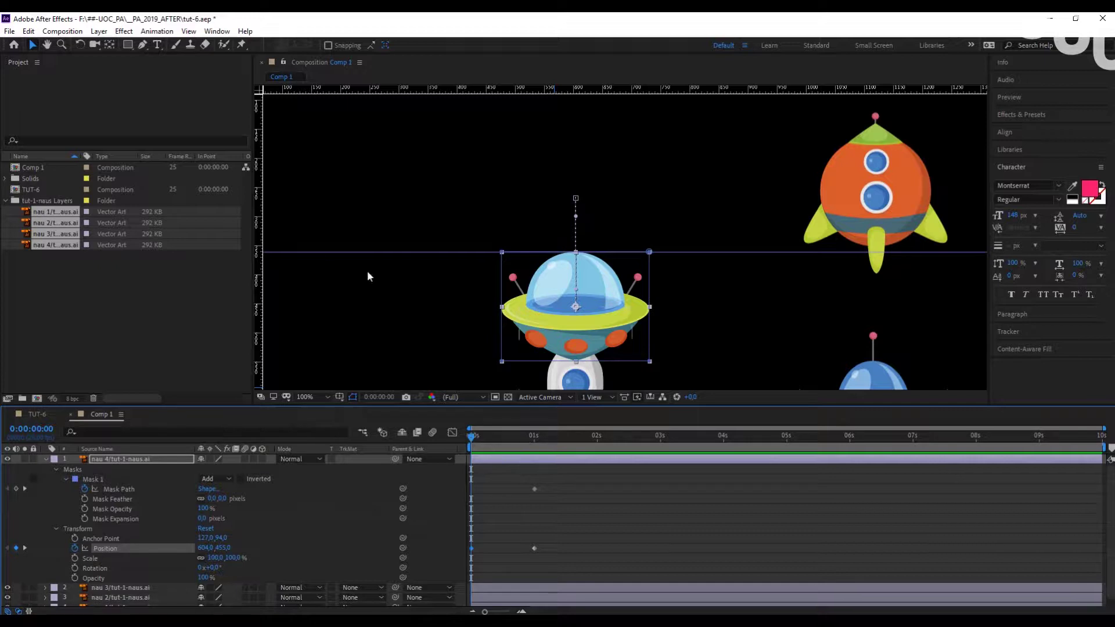
Step: Try to raise the lower edge of the nau 4 mask by moving it directly in the viewer, and undo each attempt
click(115, 490)
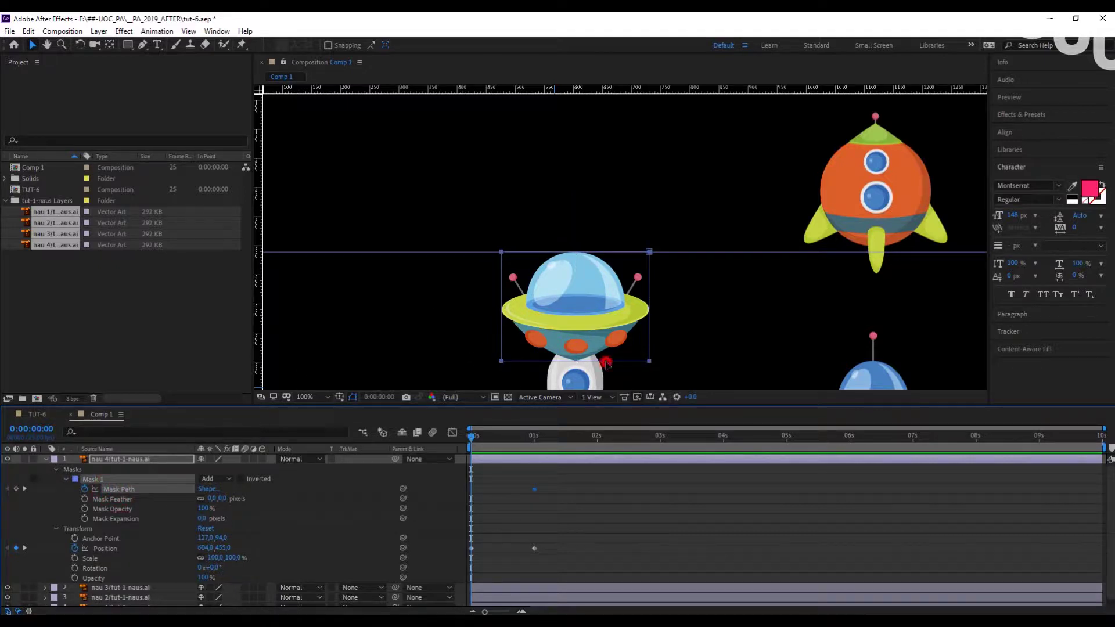
drag(605, 361, 609, 344)
key(ctrl+z)
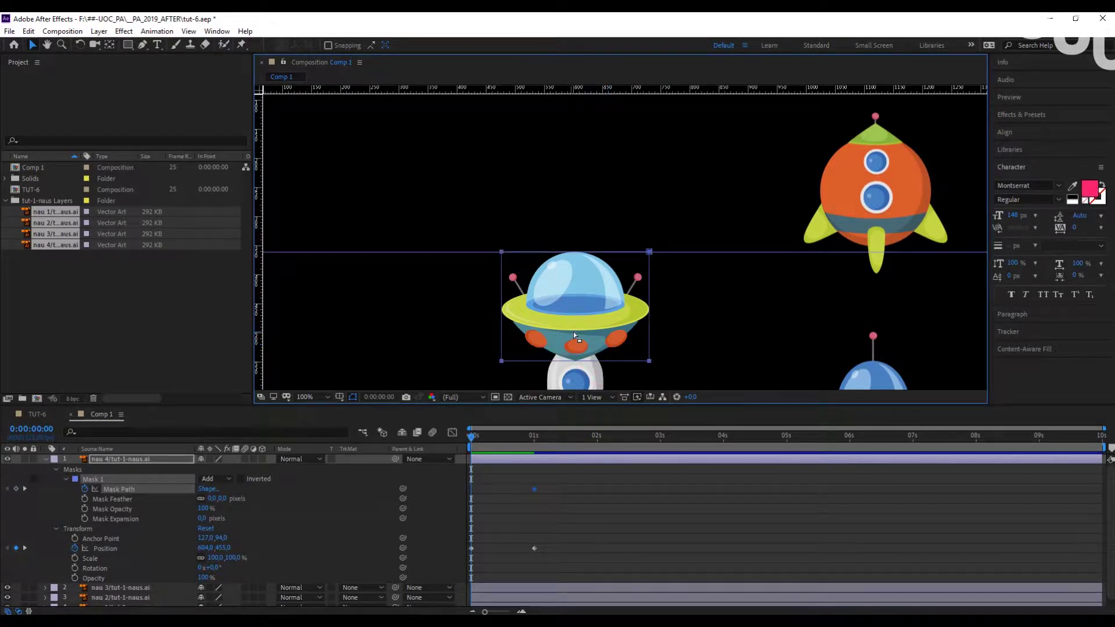
drag(595, 363, 599, 321)
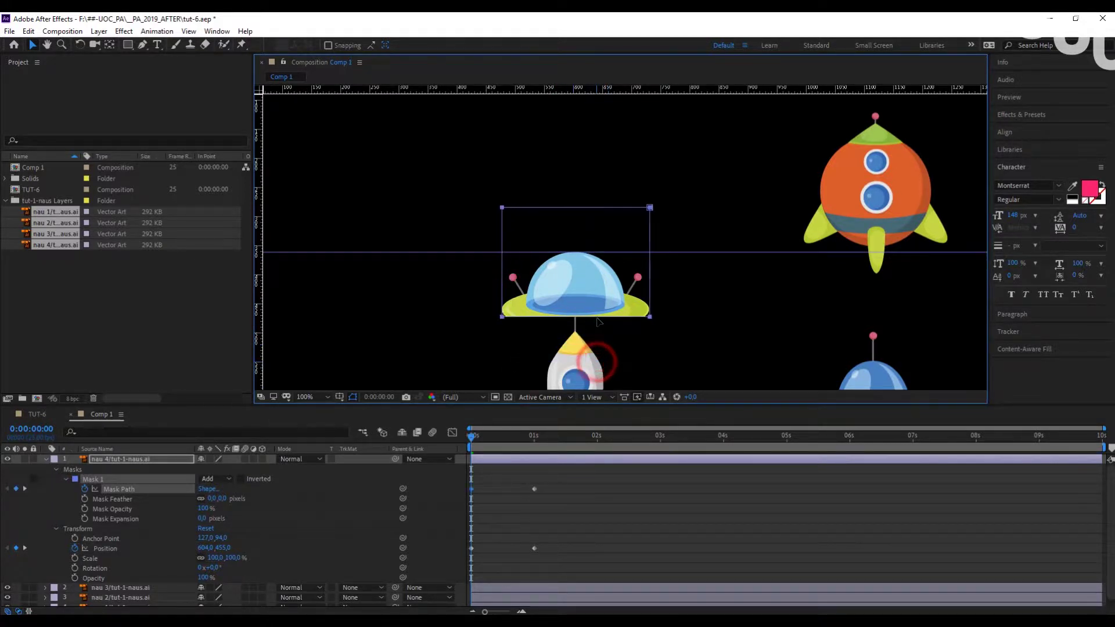
key(ctrl+z)
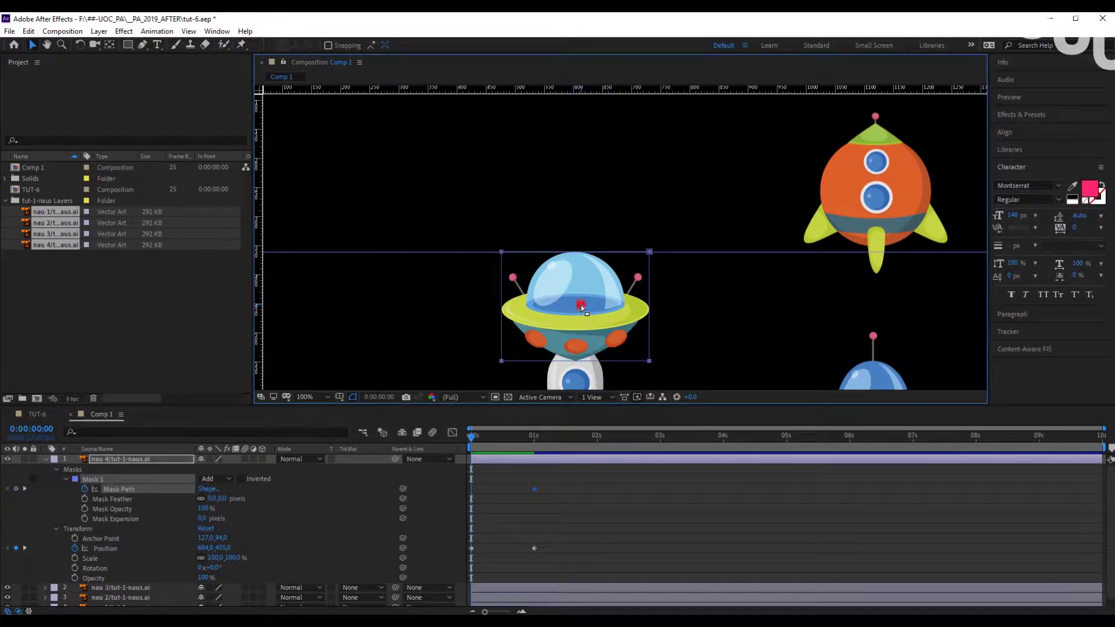
click(580, 305)
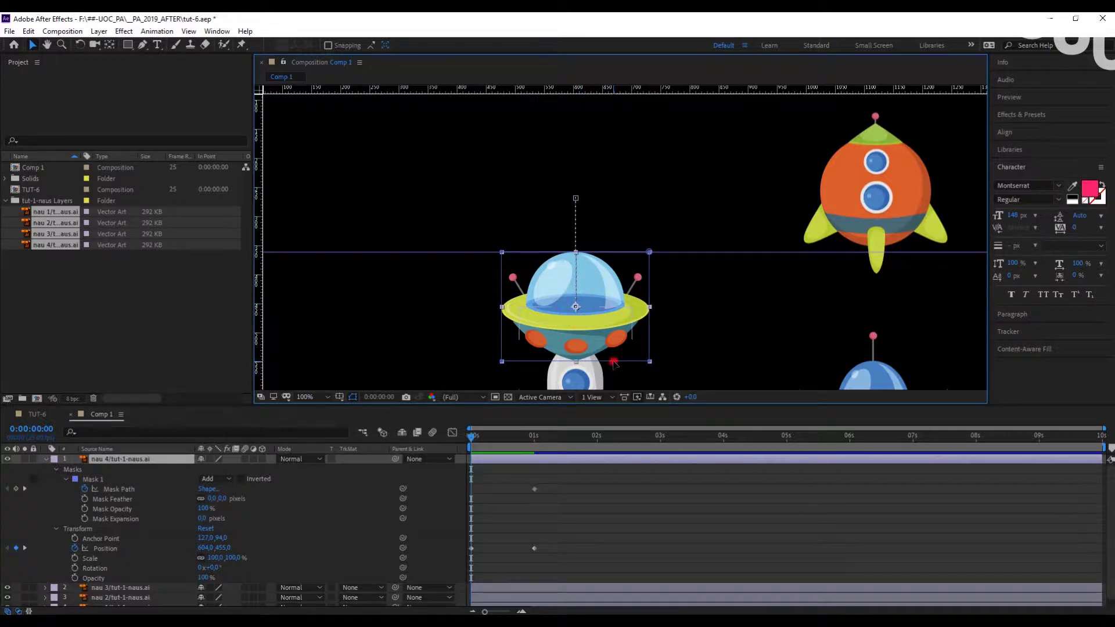
drag(614, 363, 601, 336)
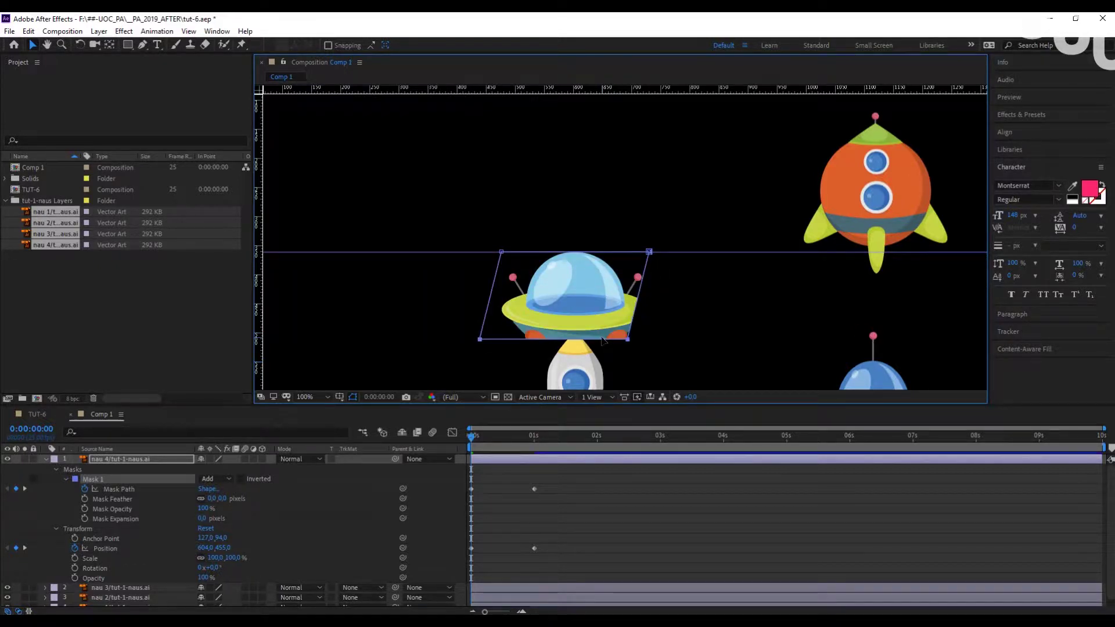
key(ctrl+z)
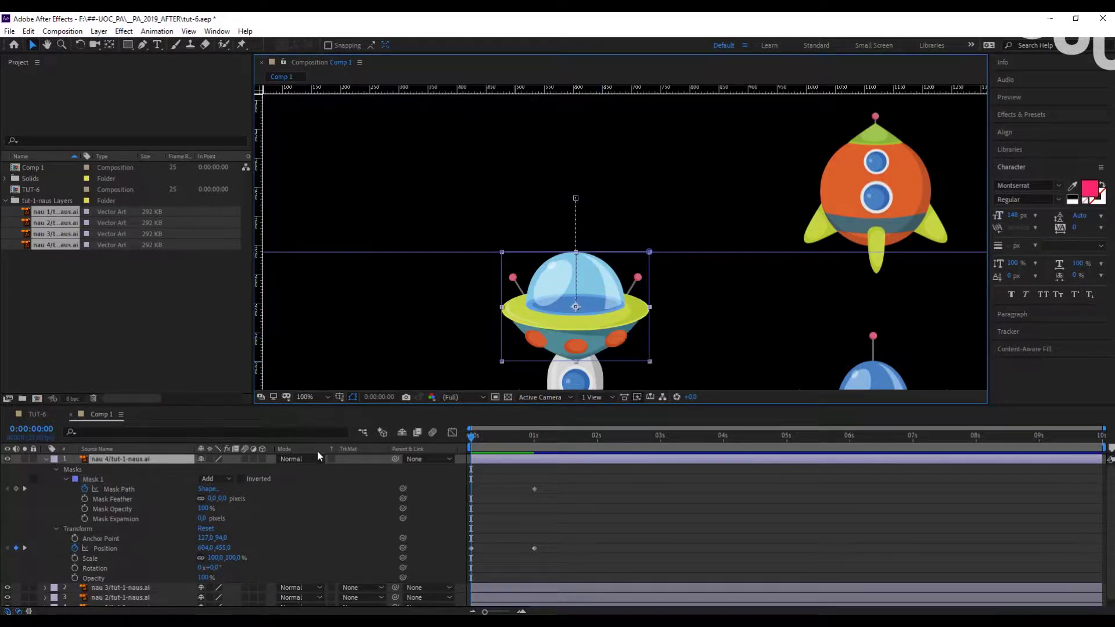
Step: Try -49 px as the top of the nau 4 mask's bounding box, and restore it to 0 px
click(206, 491)
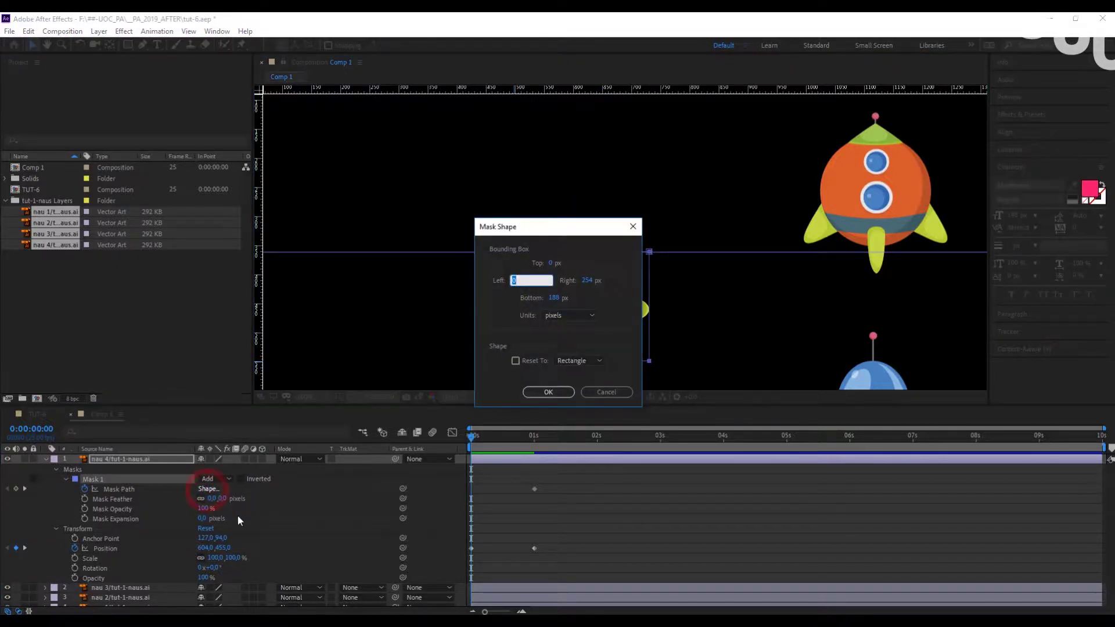
drag(562, 226, 748, 201)
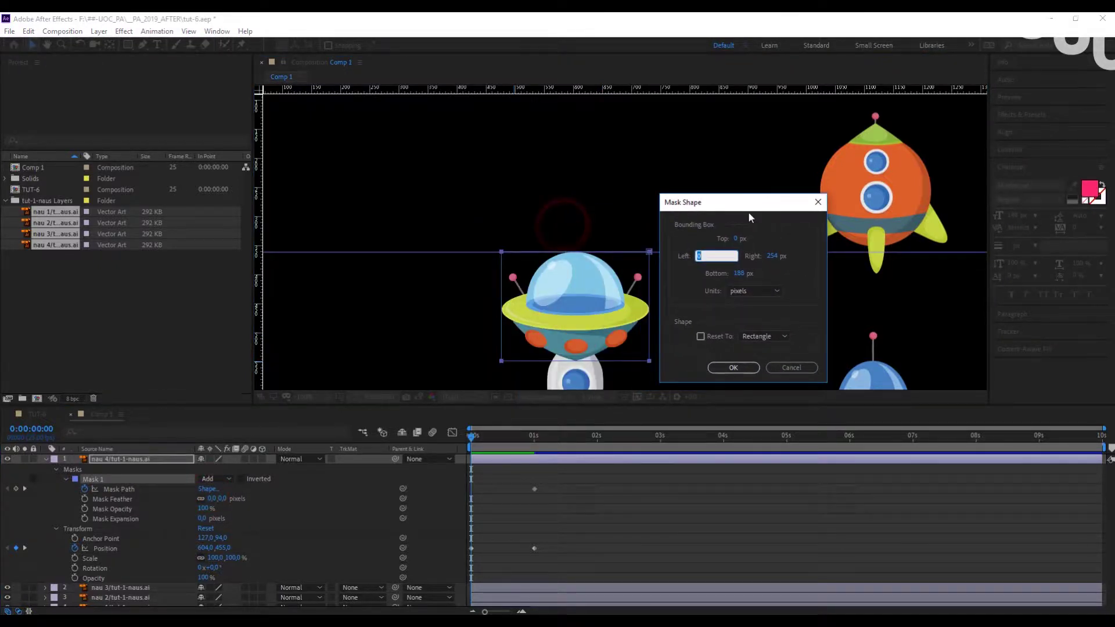
drag(738, 239, 718, 238)
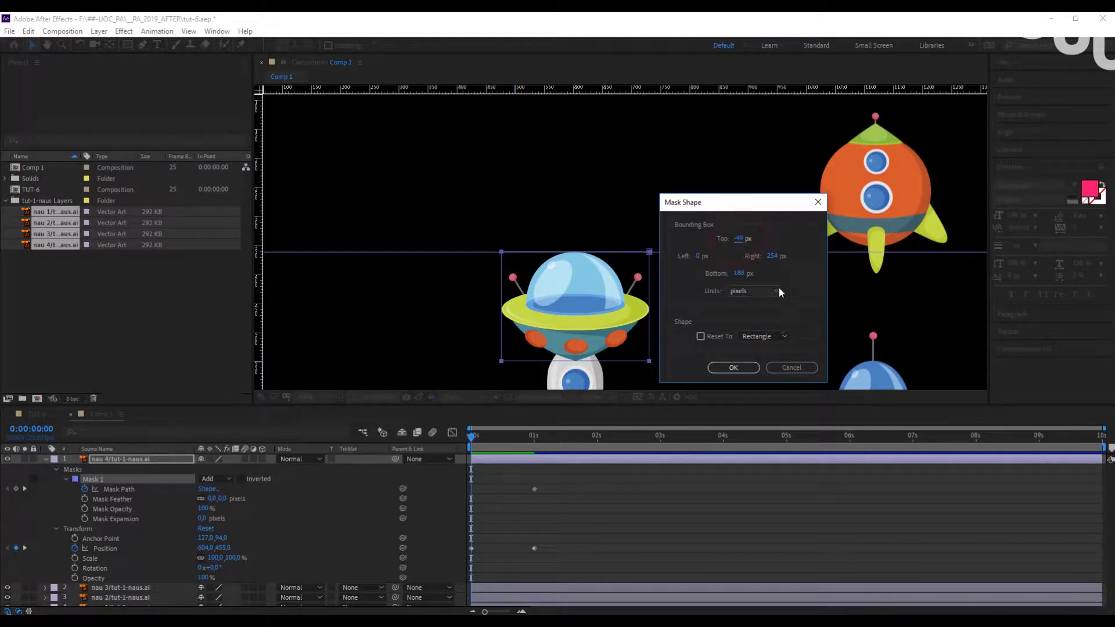
click(739, 238)
key(Return)
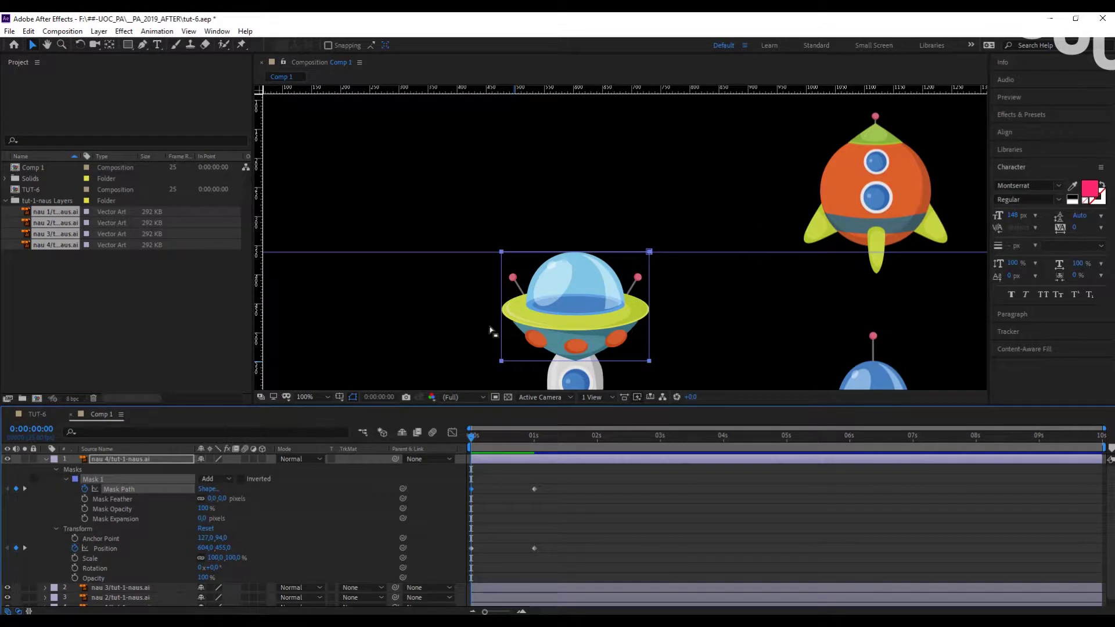
Step: Set the bottom of the nau 4 mask's bounding box to 0 px at 0:00:00:00, and preview the saucer's reveal
click(208, 489)
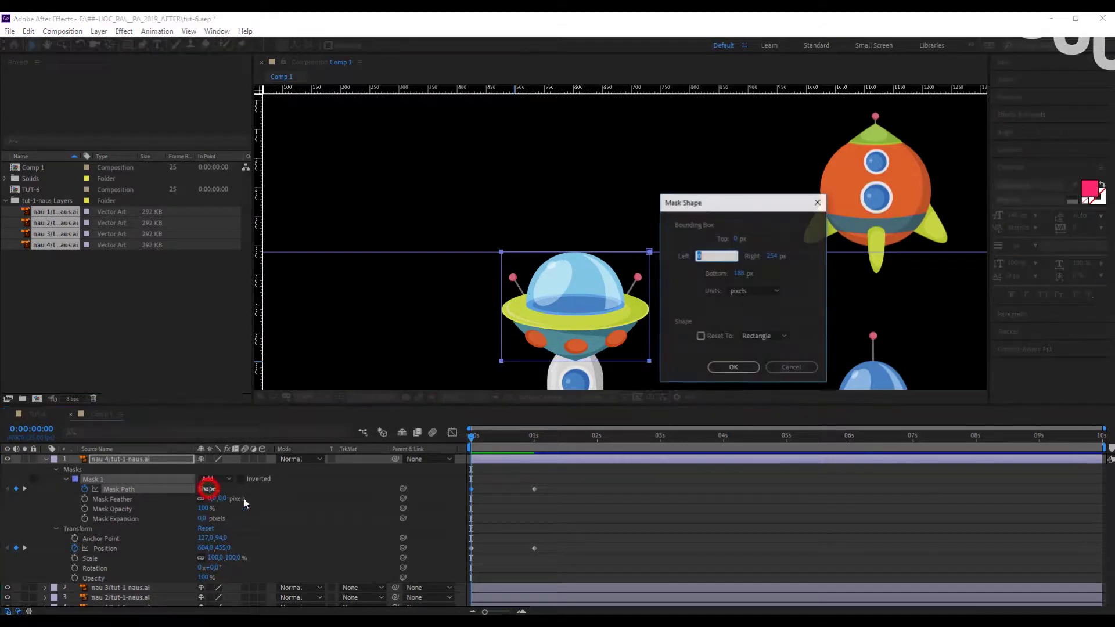
click(738, 273)
text(0)
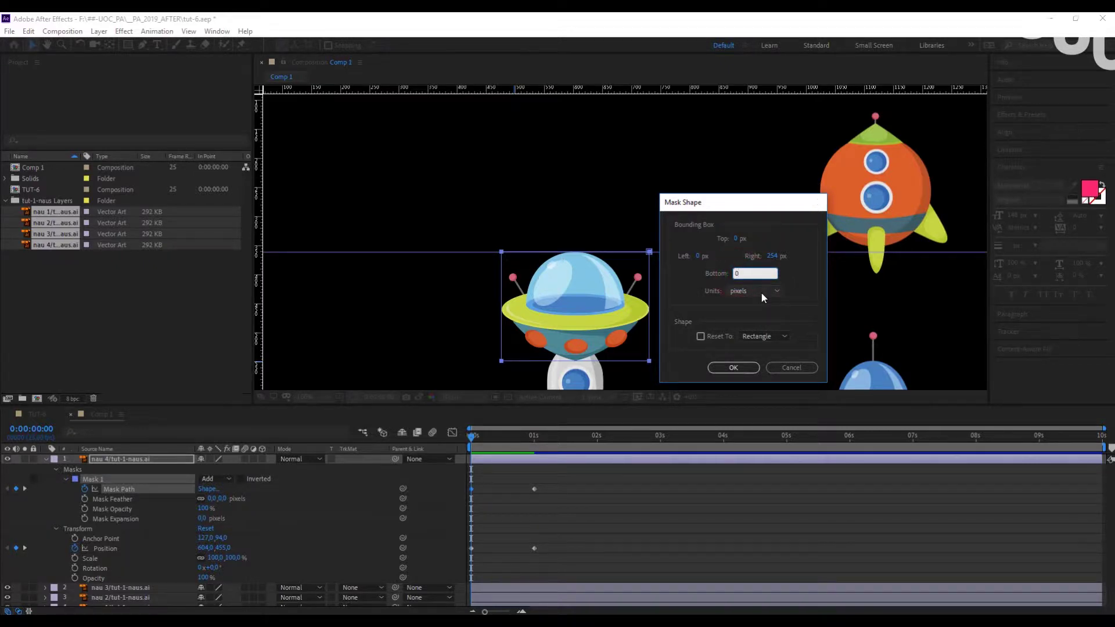
key(Return)
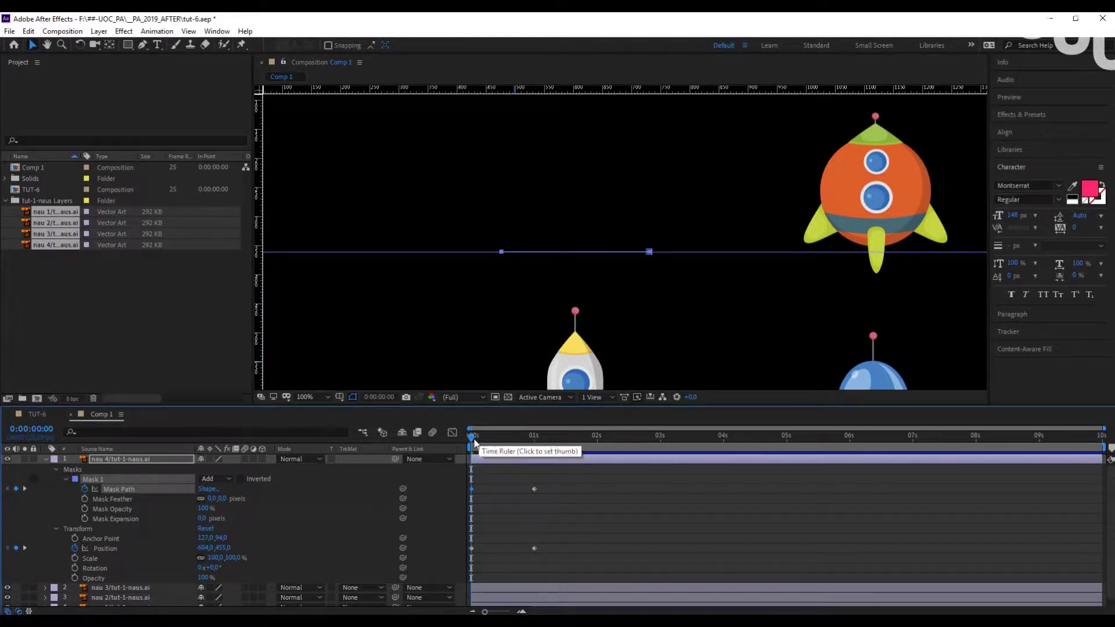
drag(472, 437, 517, 442)
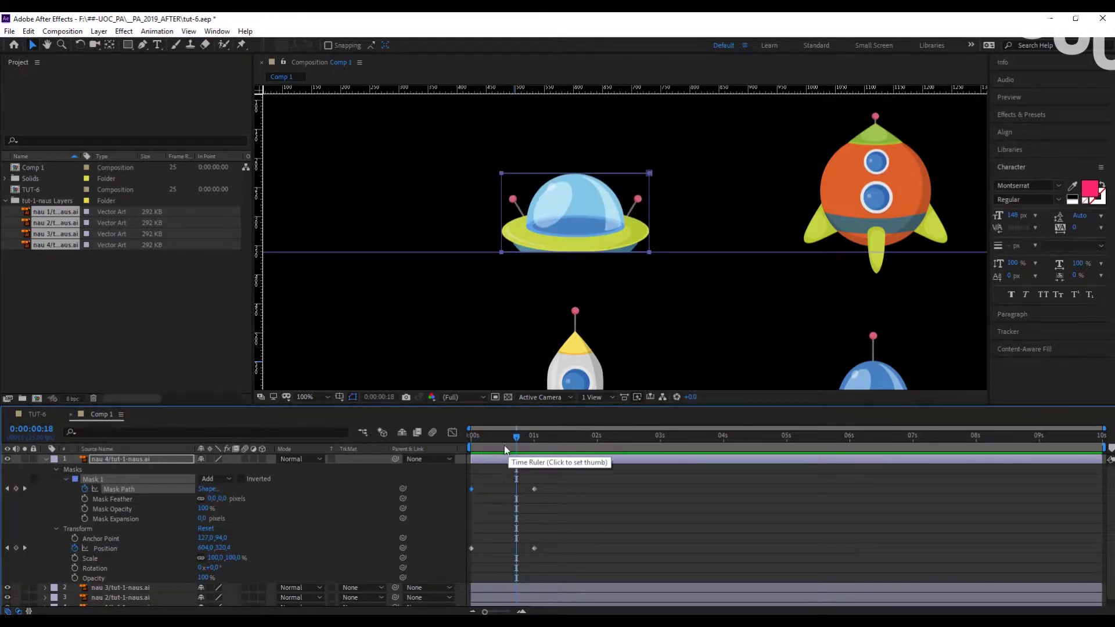
drag(516, 437, 505, 438)
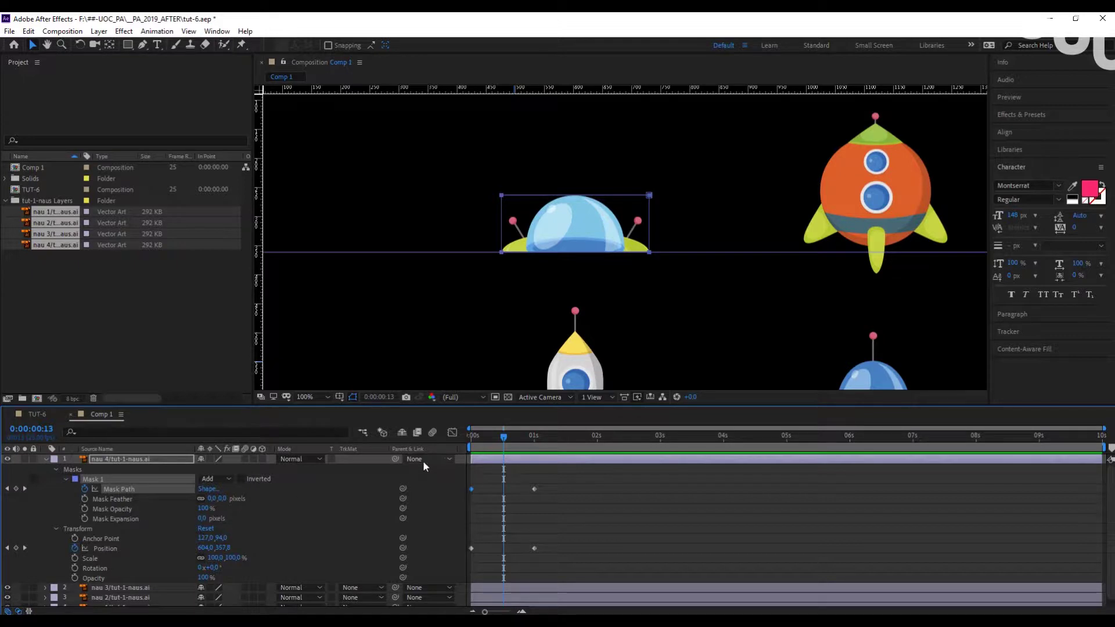
Step: Apply Easy Ease Out to nau 4's Mask Path and Position keyframes at 0:00:00:00
click(558, 553)
click(488, 535)
drag(483, 556, 469, 486)
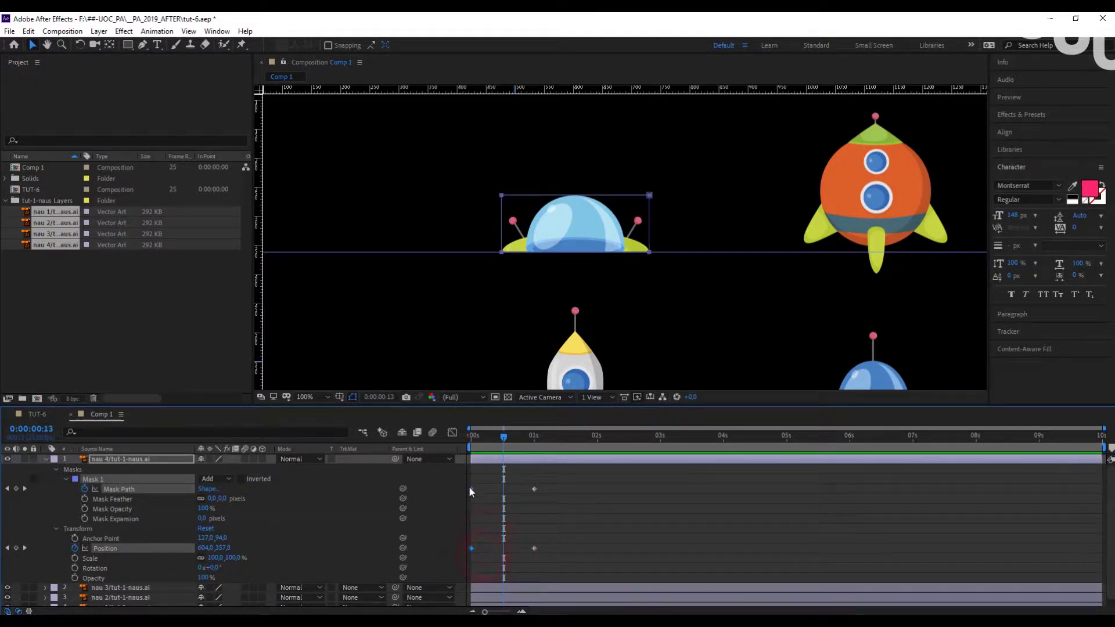
right_click(469, 486)
mouse_move(517, 479)
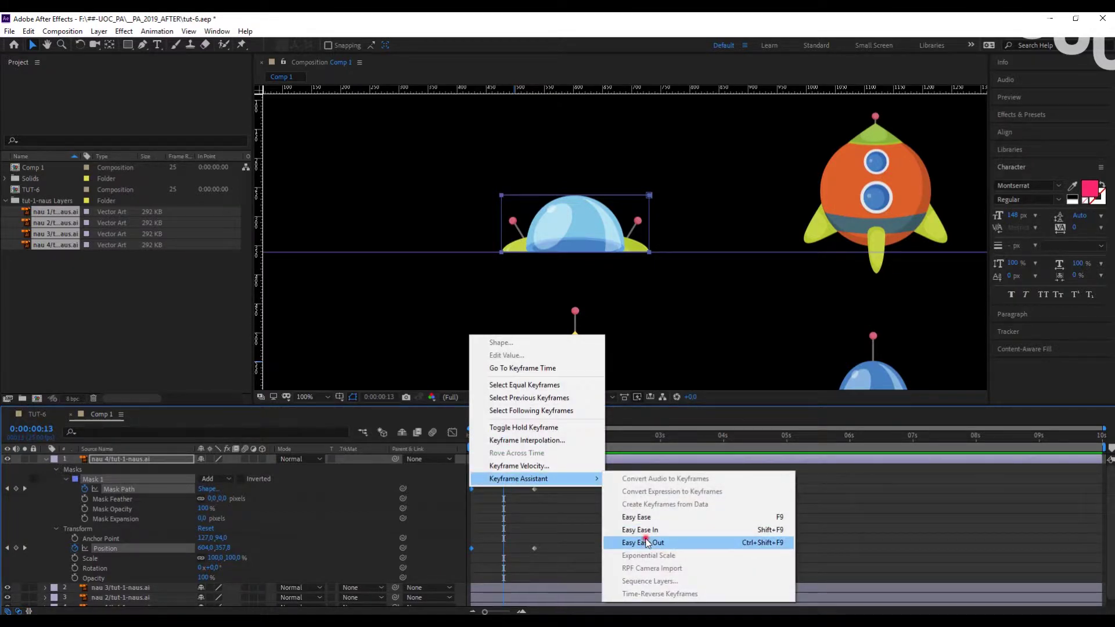
click(643, 542)
Step: Apply Easy Ease In to nau 4's Mask Path and Position keyframes at 0:00:01:00
drag(557, 555, 532, 487)
right_click(532, 487)
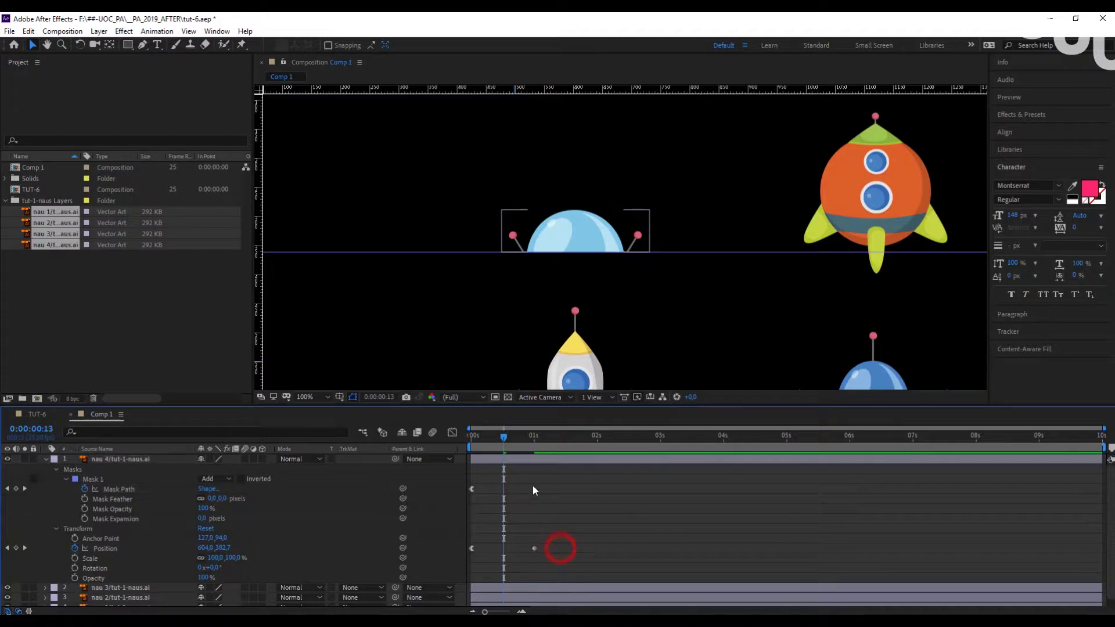
drag(522, 473, 537, 550)
right_click(537, 548)
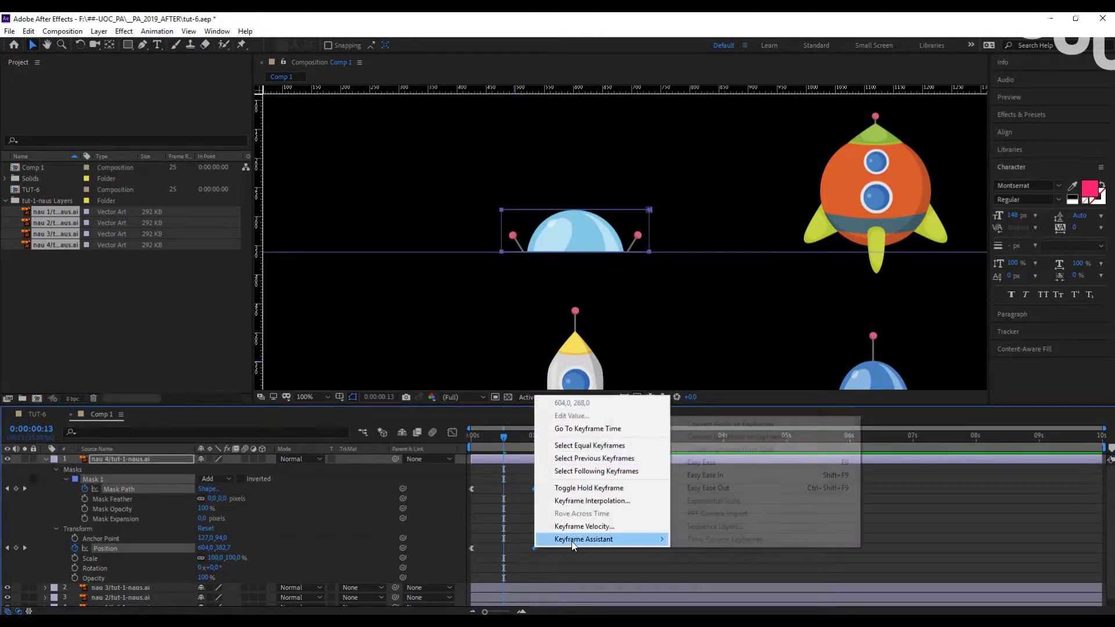
mouse_move(572, 542)
click(728, 474)
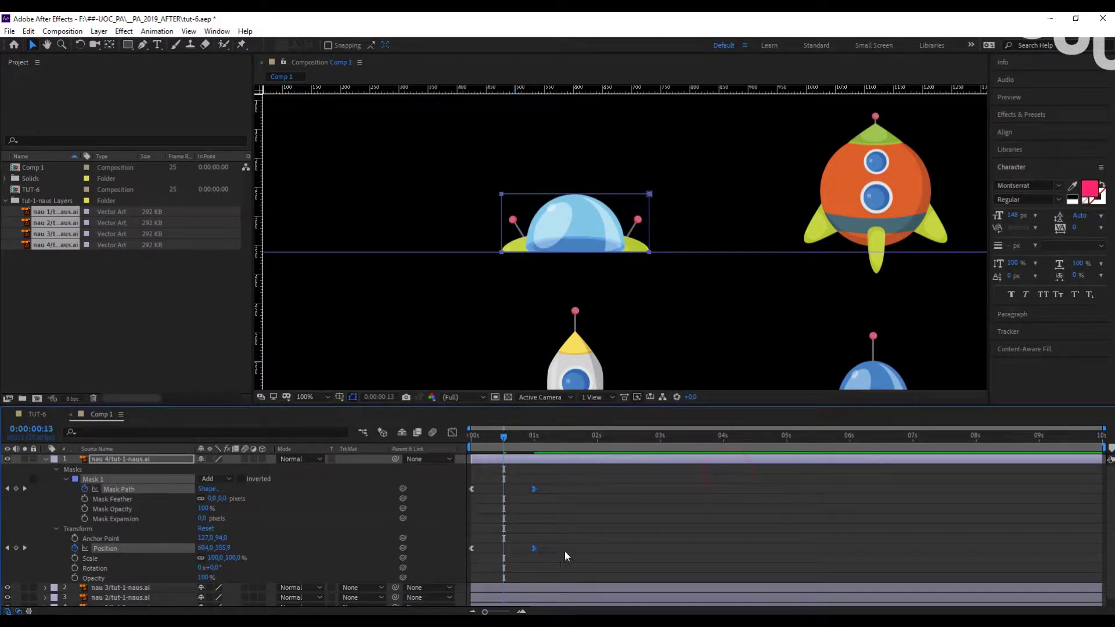
Step: In the Graph Editor, extend the incoming ease handle of nau 4's end keyframes back to about frame 15
click(569, 554)
click(452, 432)
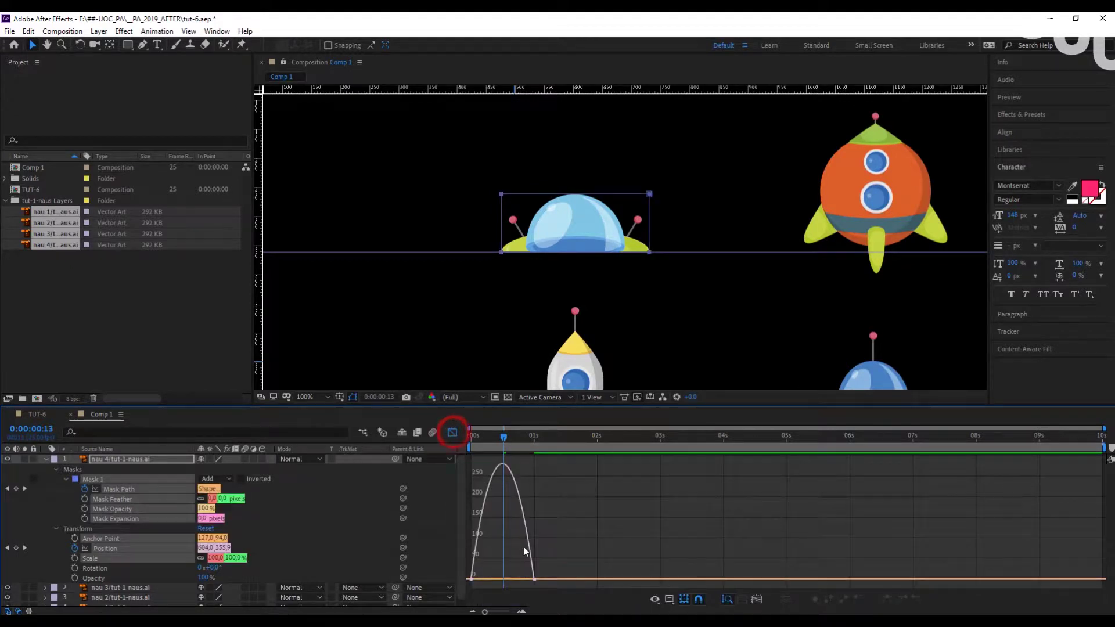
click(757, 600)
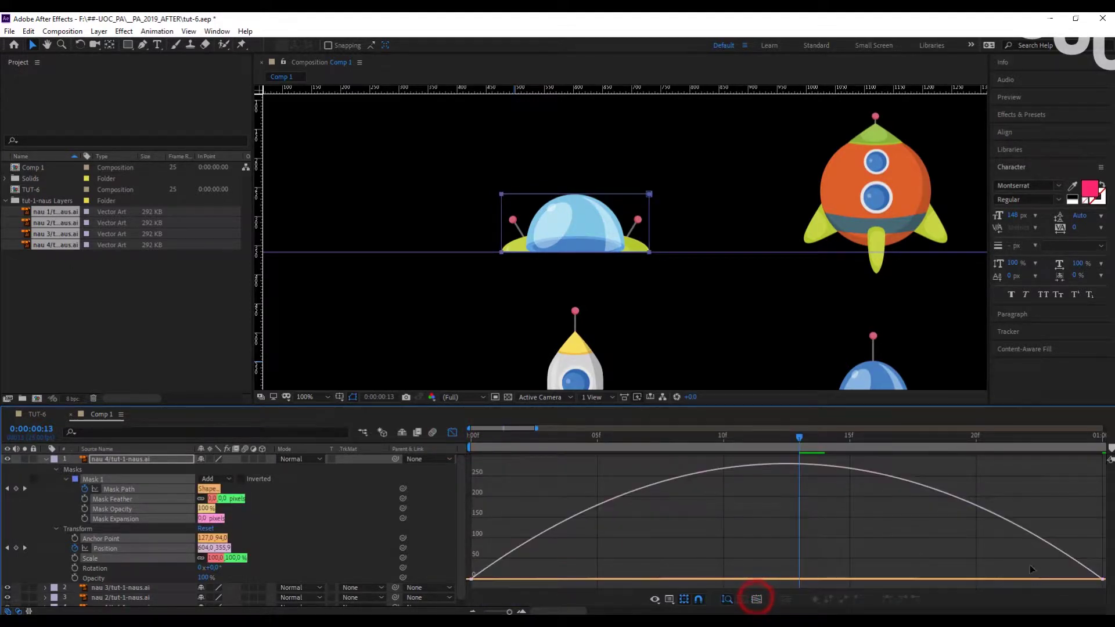
click(1100, 575)
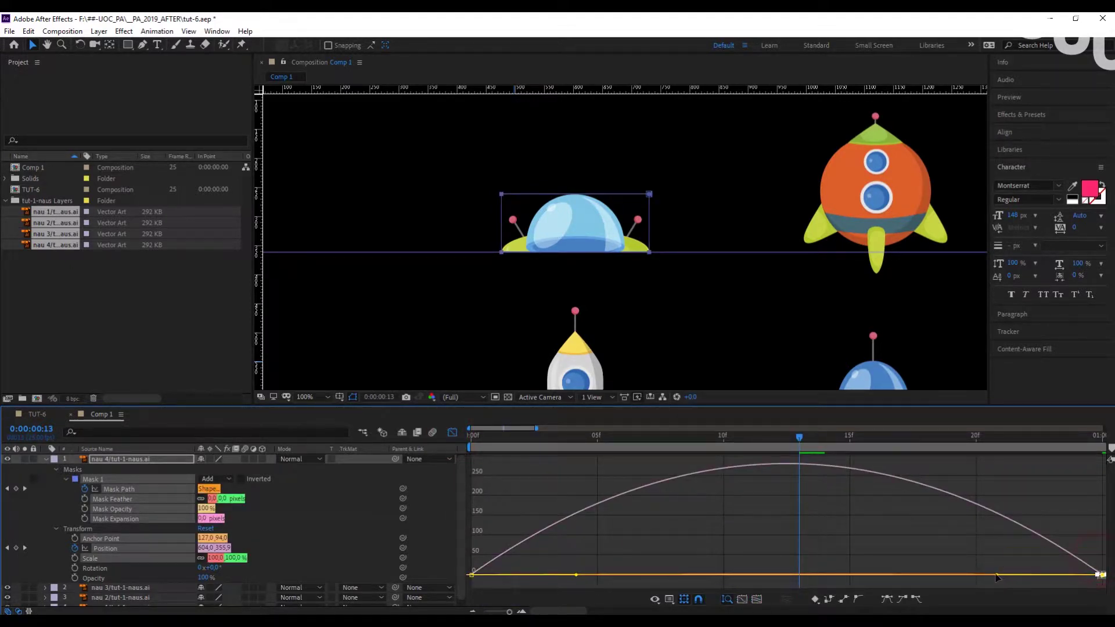
drag(988, 573, 840, 577)
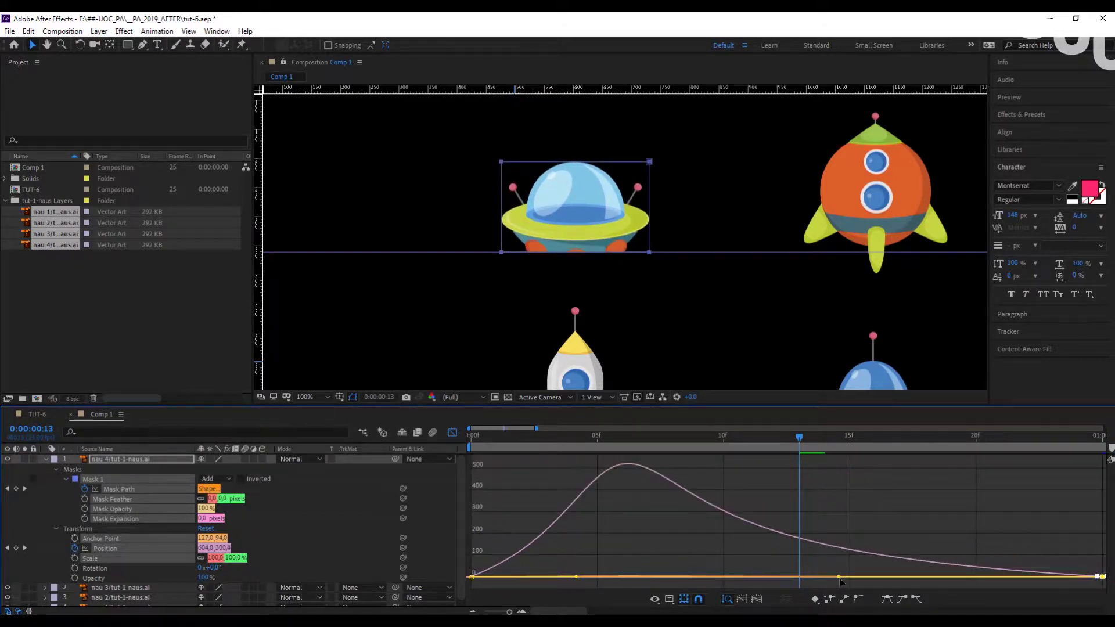
click(455, 432)
Step: Enable motion blur for the composition and the nau 4 layer, and preview the reveal from 0:00:00:00
click(430, 433)
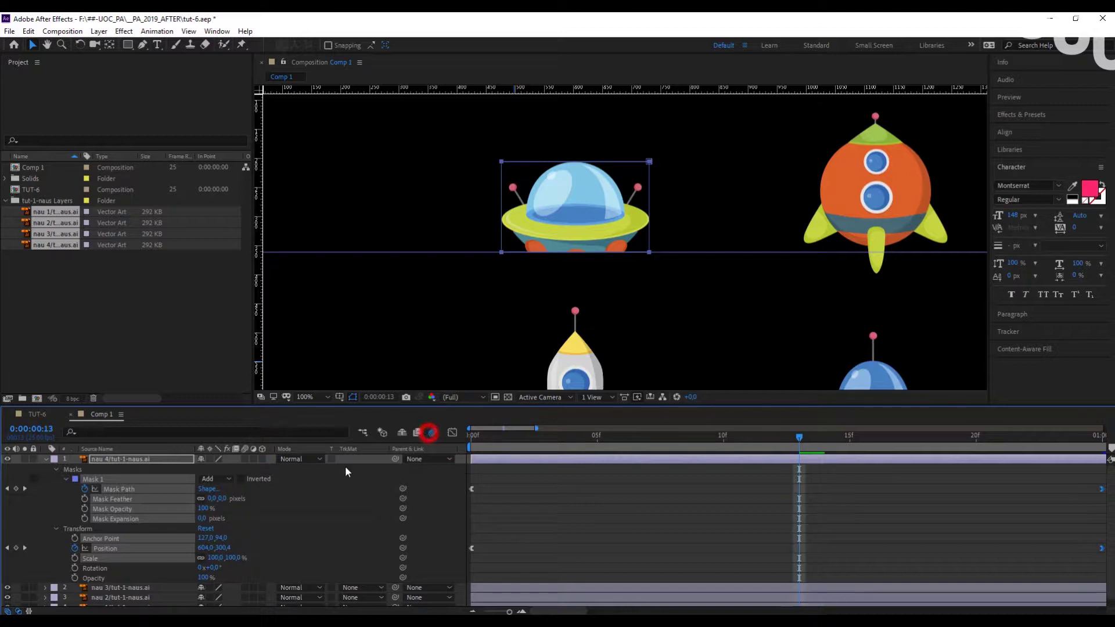
click(245, 459)
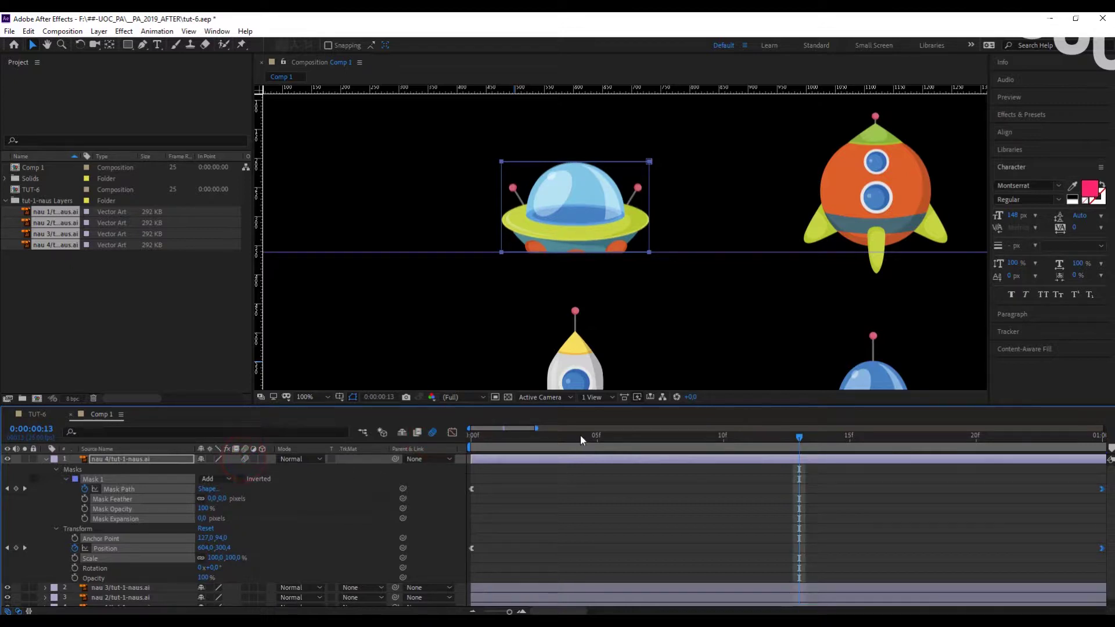
drag(582, 440, 469, 433)
key(;)
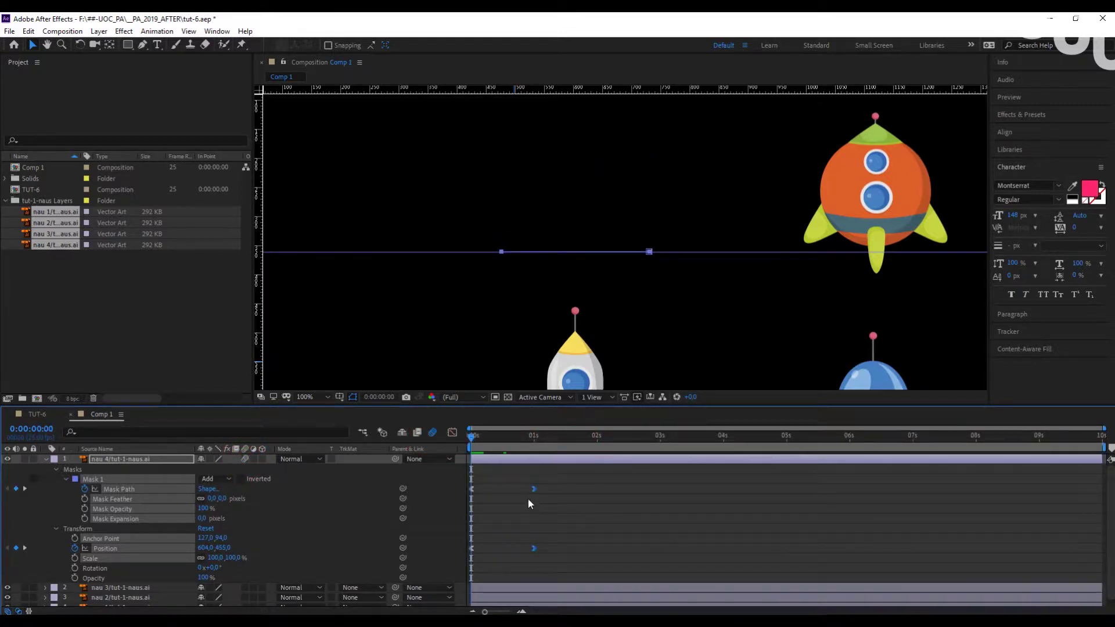
click(492, 433)
scroll(612, 270, down, 4)
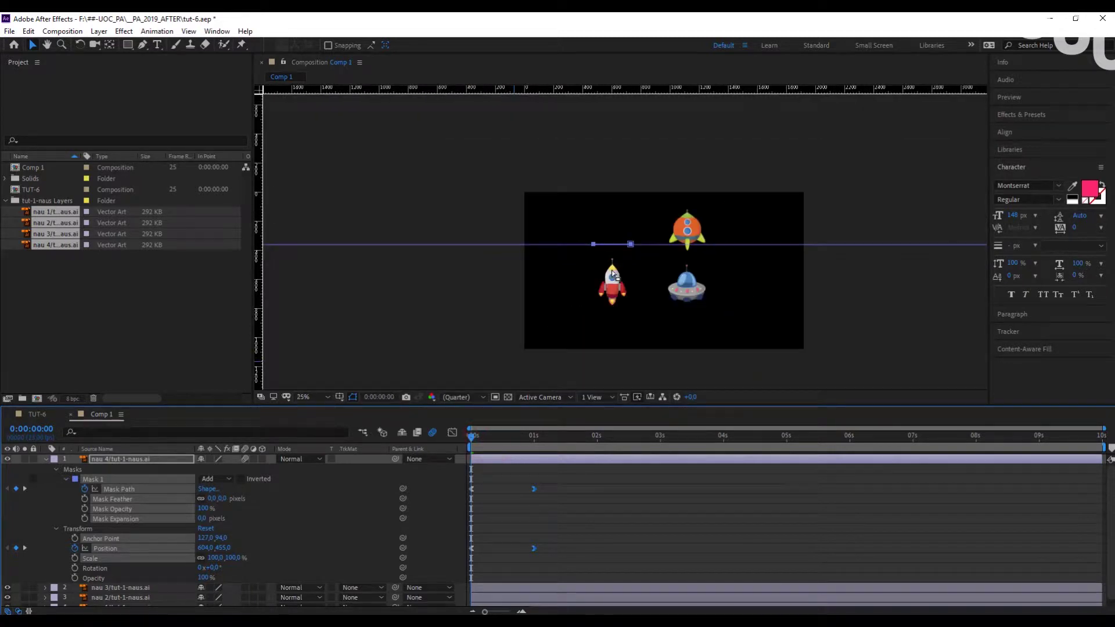
drag(644, 279, 590, 273)
key(space)
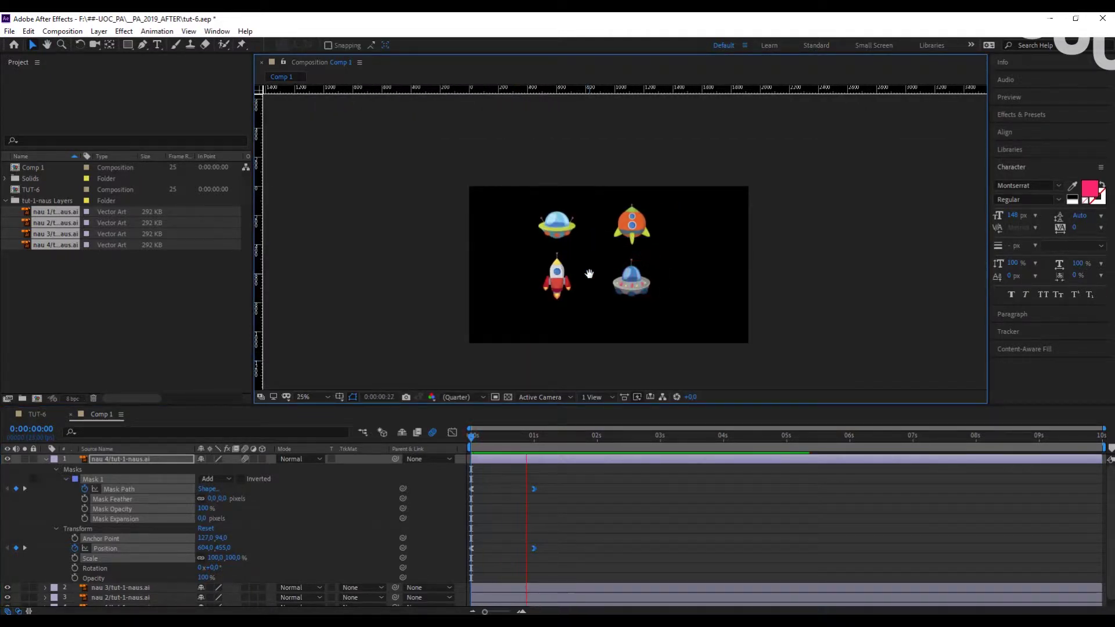
key(space)
Step: End the work area at 2 seconds and preview the saucer's reveal within it
drag(582, 436, 452, 442)
key(n)
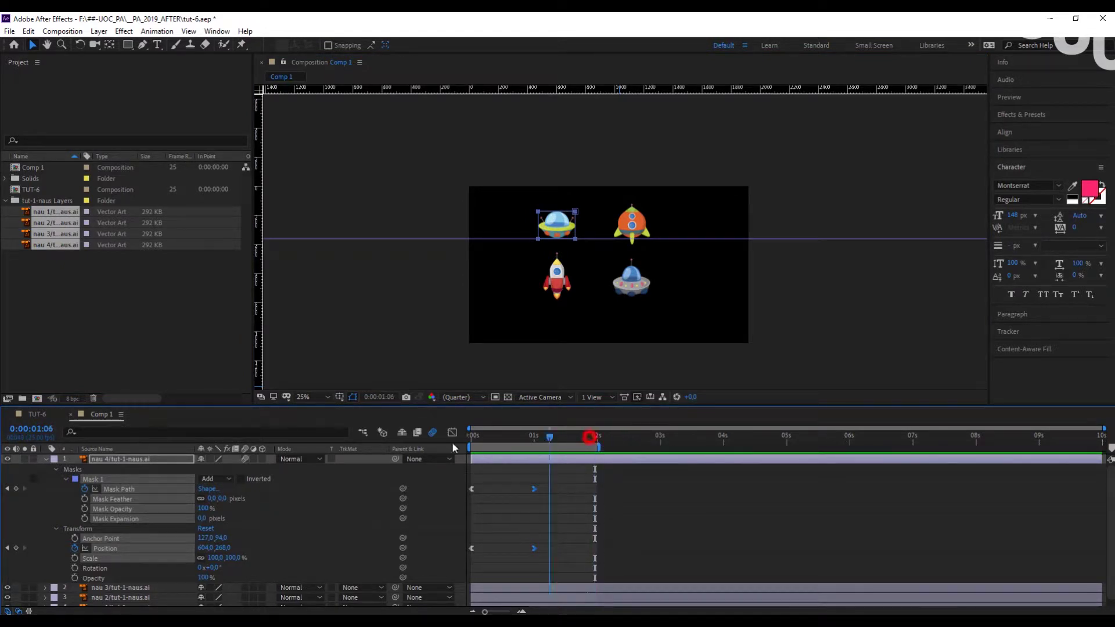
key(space)
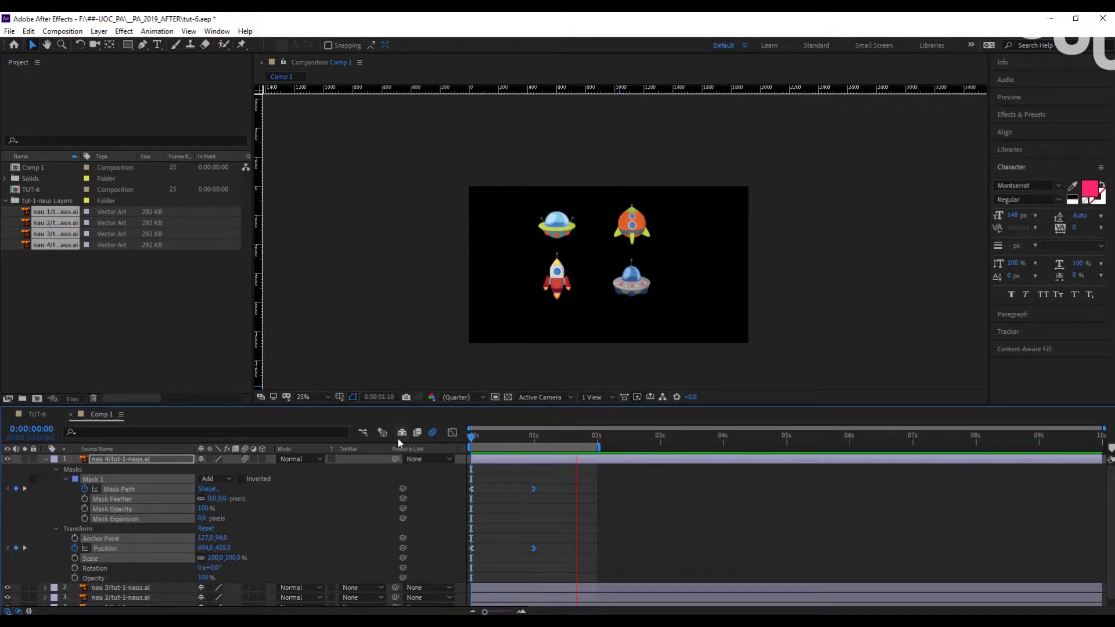
mouse_move(544, 438)
mouse_down()
mouse_move(463, 438)
mouse_move(534, 438)
mouse_up()
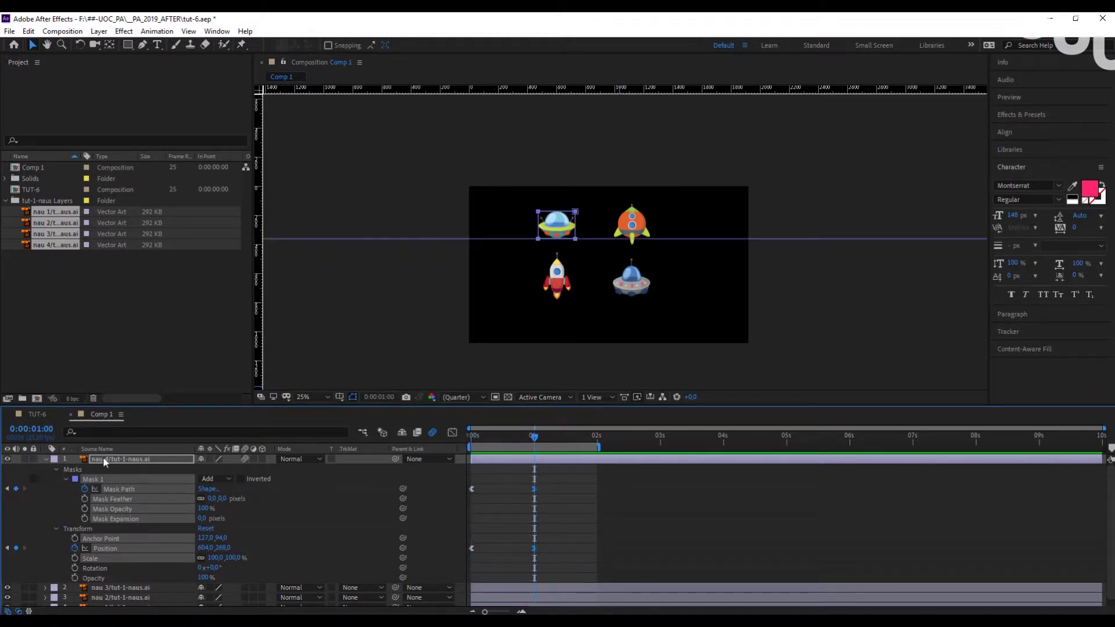
Step: Copy the Masks and Transform groups of nau 4, and list only its keyframed properties at 0:00:00:00
click(44, 459)
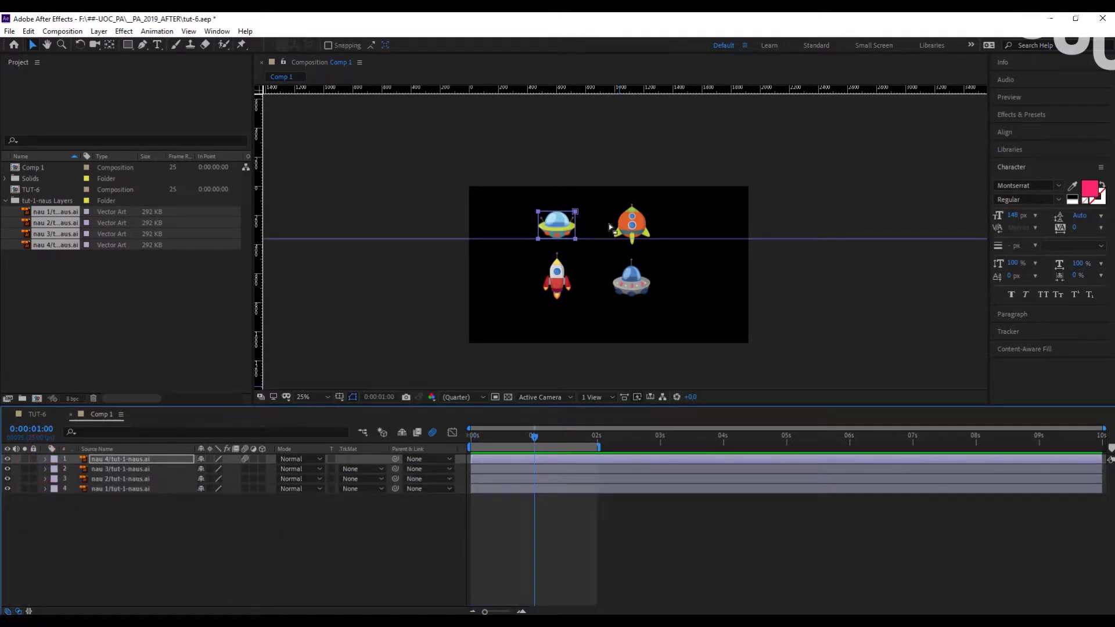
click(158, 549)
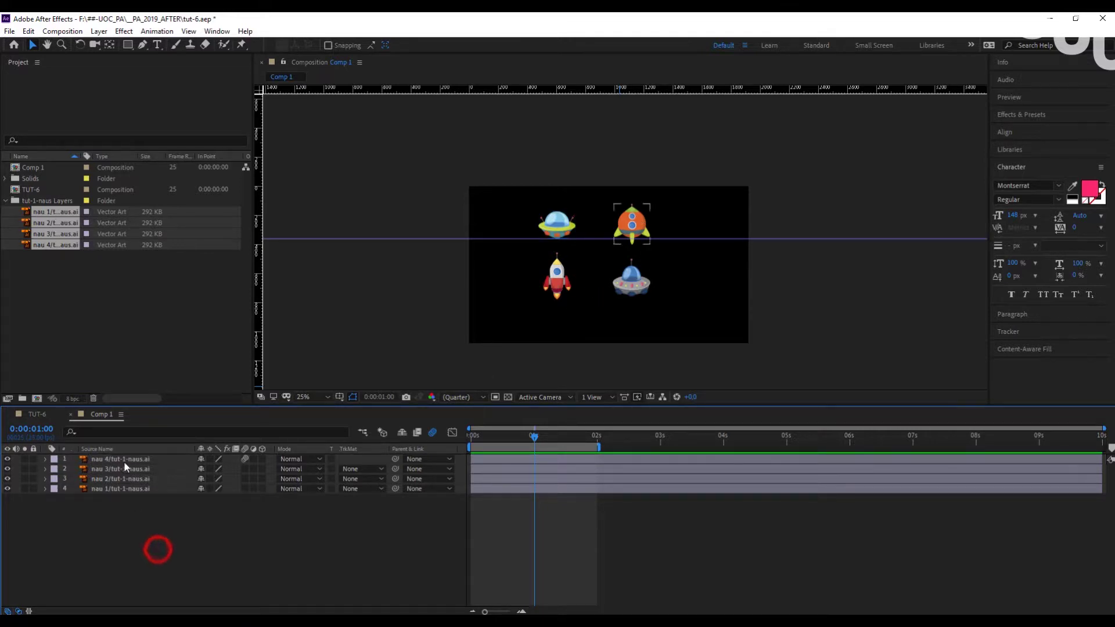
click(124, 459)
click(45, 459)
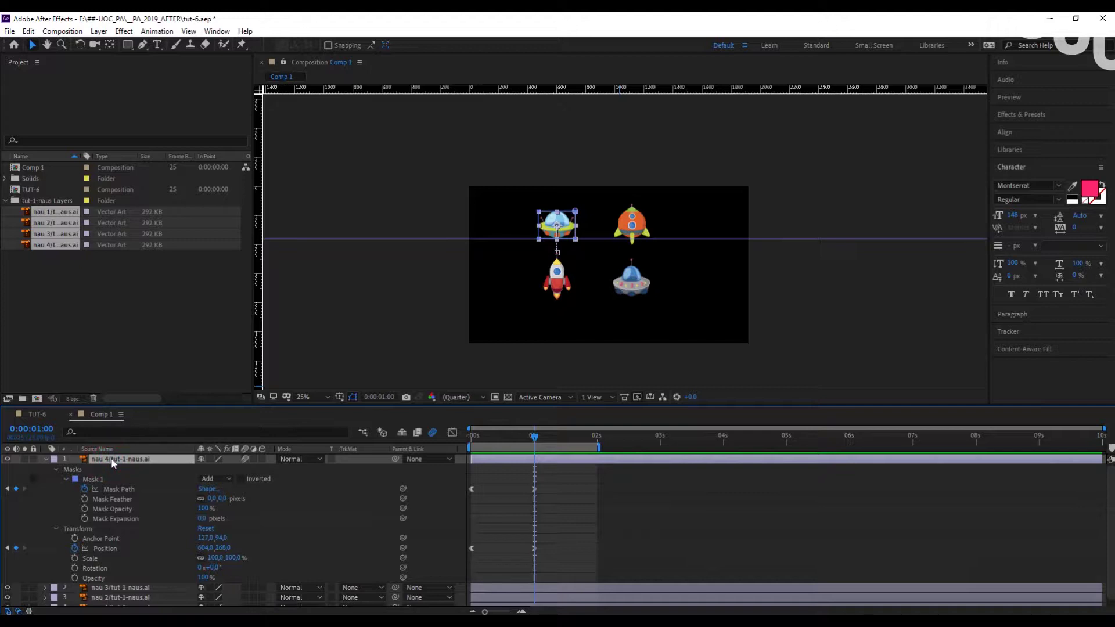
click(72, 470)
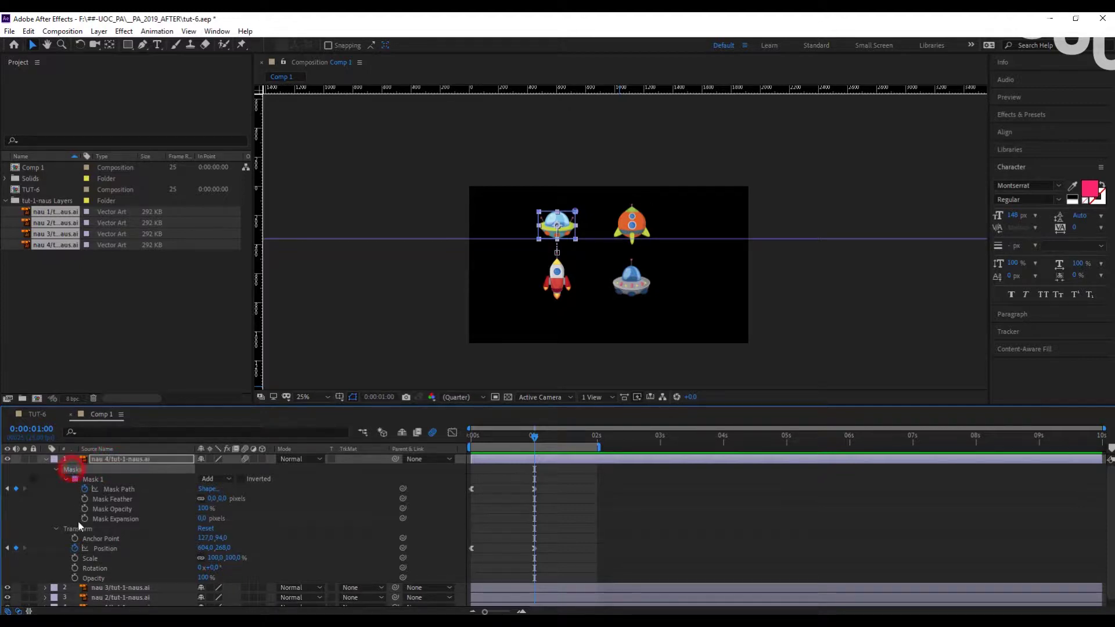
ctrl+click(80, 526)
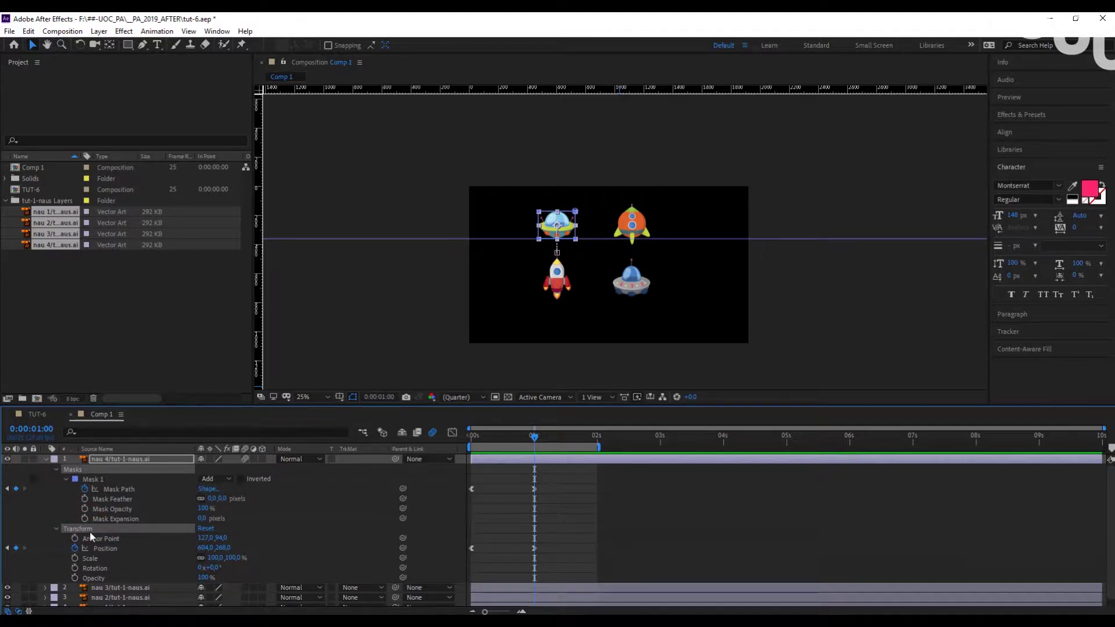
click(46, 459)
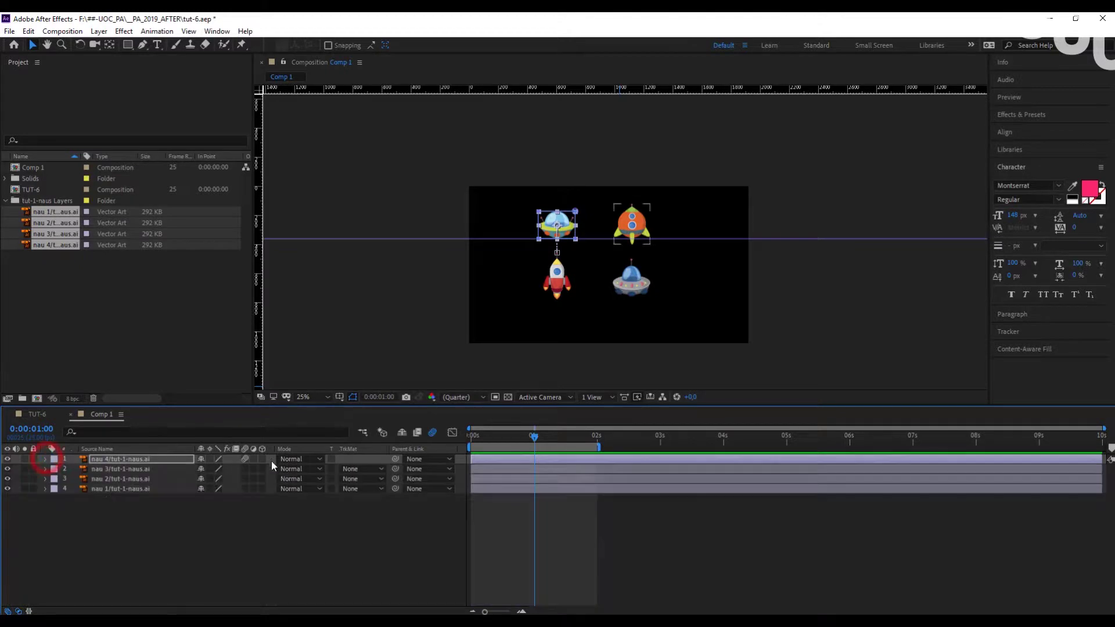
drag(535, 437, 441, 436)
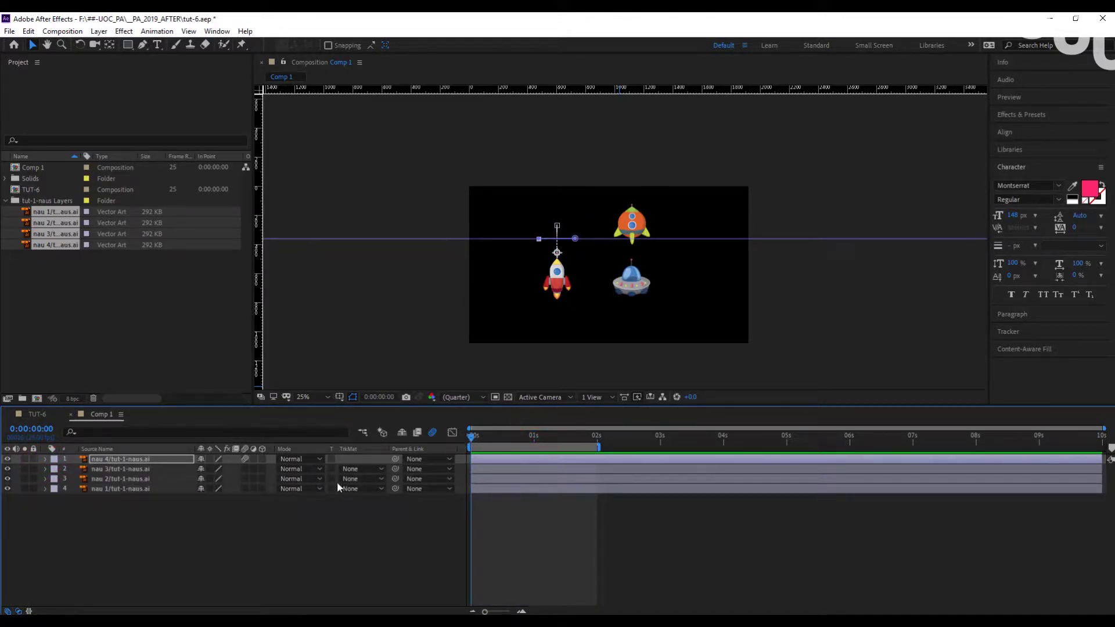
key(u)
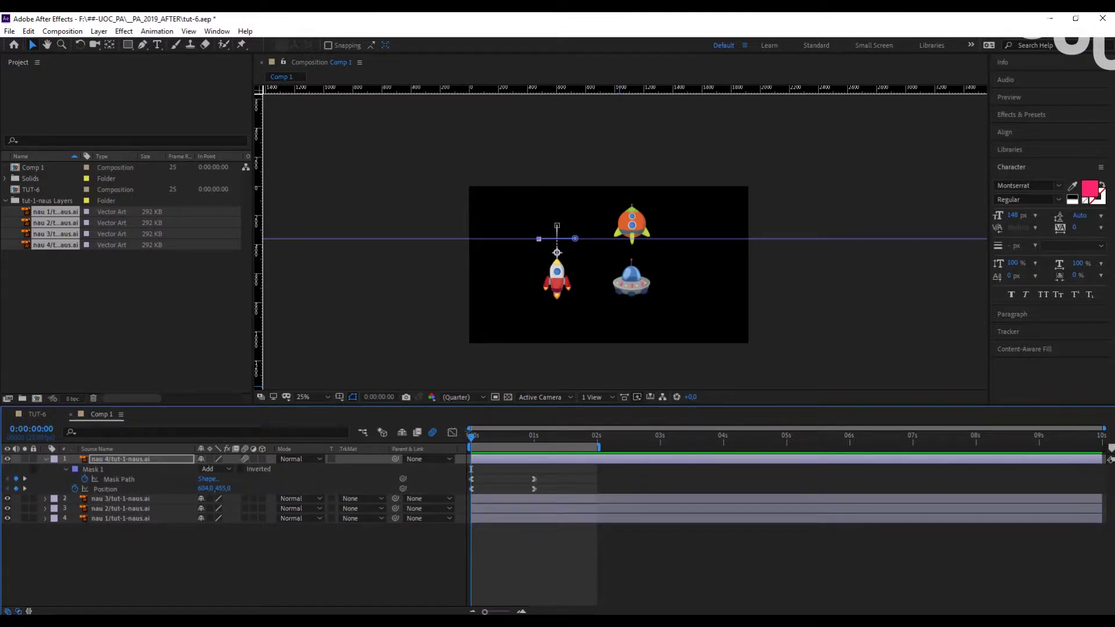
Step: Try pasting the copied mask and transform properties onto nau 3 at 0:00:01:00, and undo the paste
drag(472, 435, 535, 435)
click(139, 500)
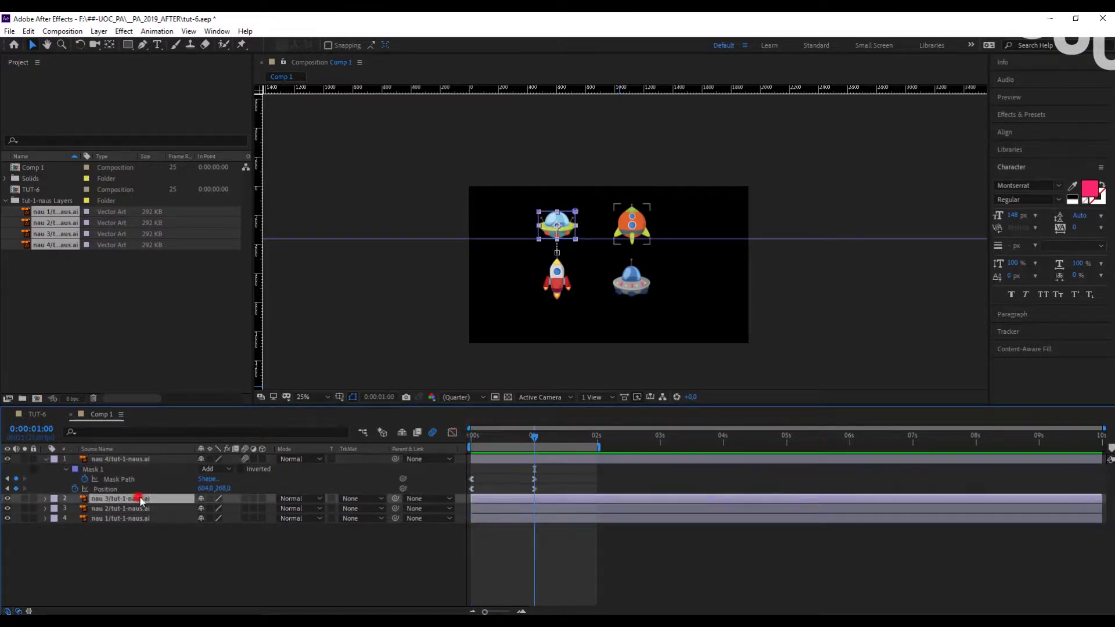
key(Return)
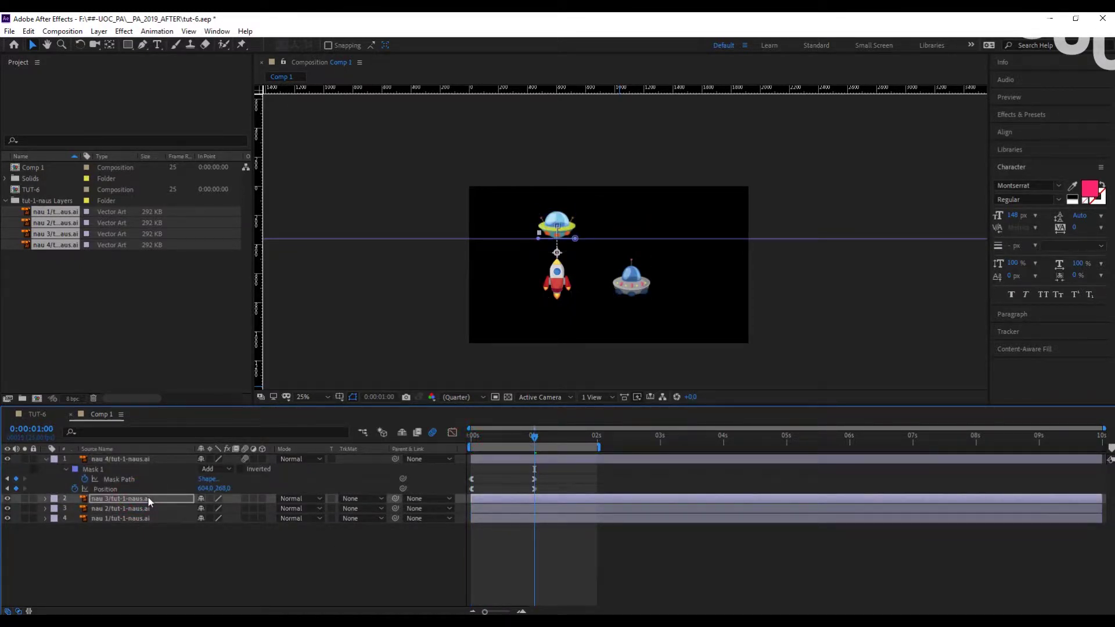
key(u)
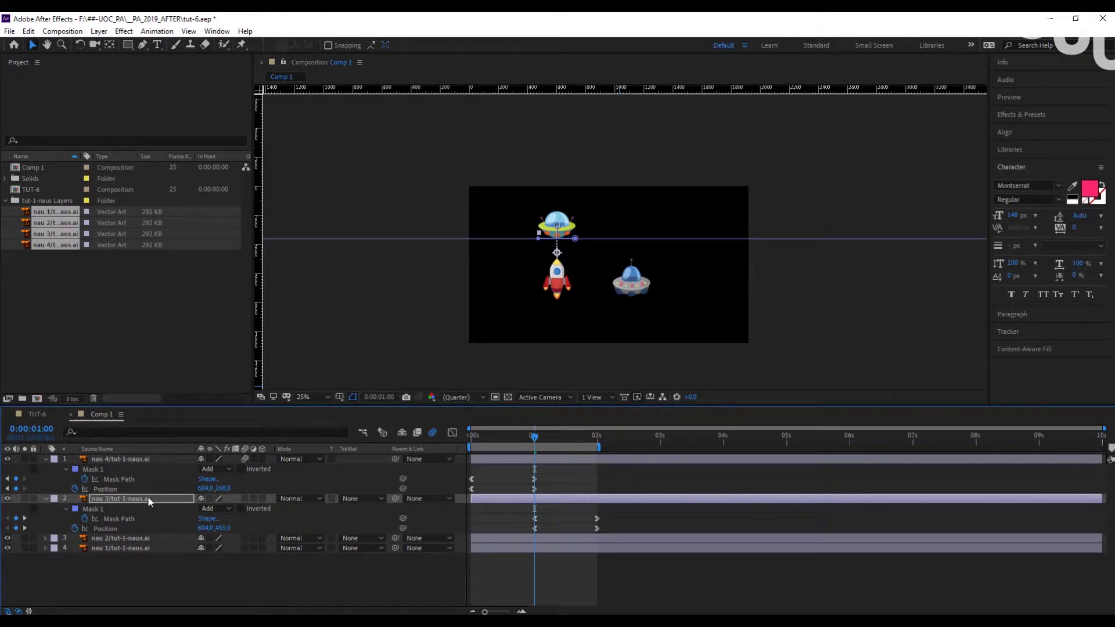
key(ctrl+z)
Step: Paste the copied mask and transform properties onto nau 3, nau 2 and nau 1 at 0:00:00:00
drag(533, 441, 459, 439)
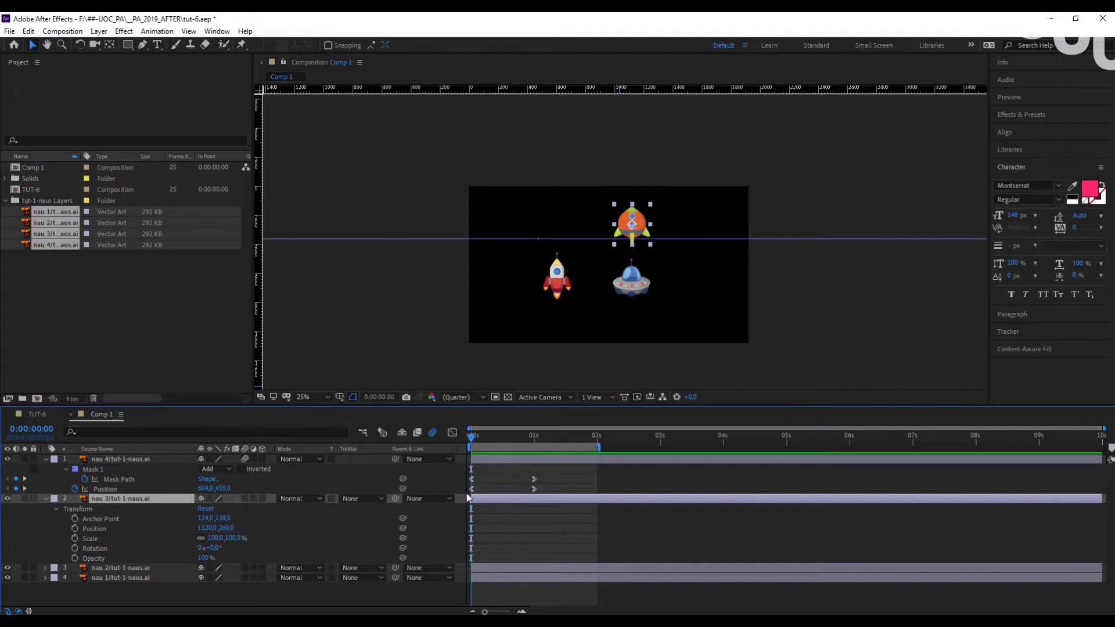
shift+click(125, 578)
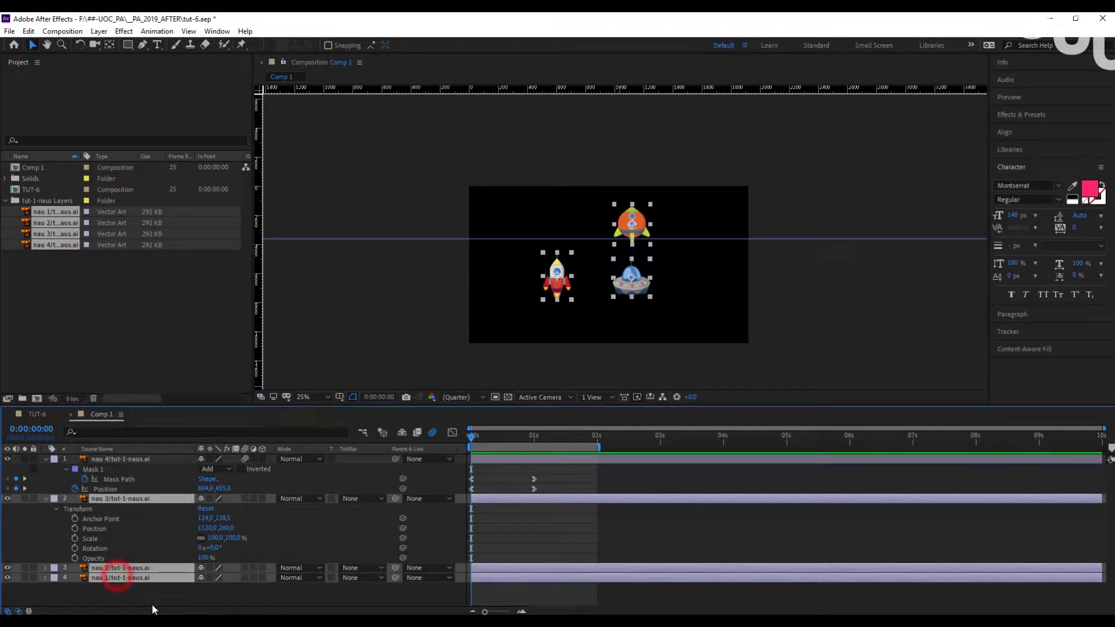
key(ctrl+v)
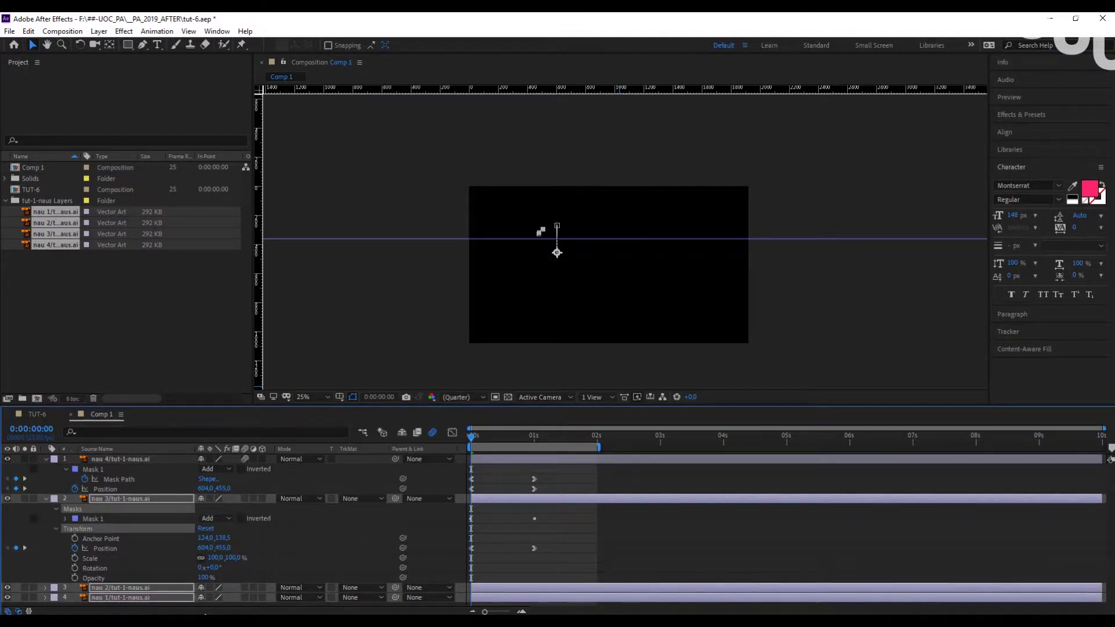
Step: Scrub through the first second and examine the pasted mask and position animation on the ships up close
drag(473, 436, 519, 442)
scroll(553, 225, up, 2)
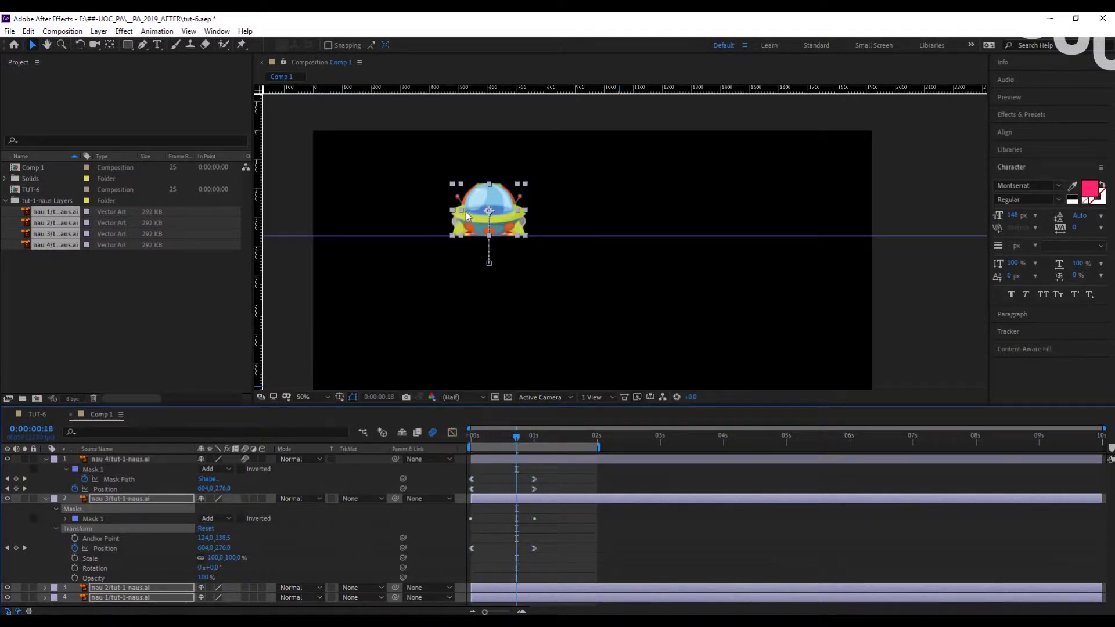
scroll(466, 211, up, 1)
key(space)
drag(322, 241, 451, 243)
drag(516, 437, 558, 435)
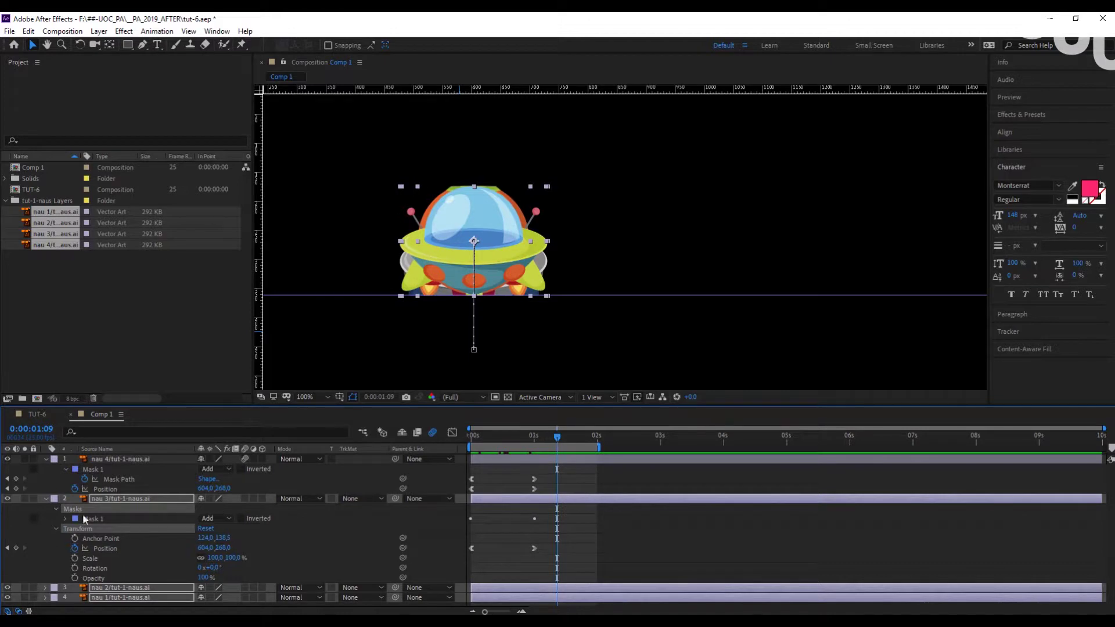
Step: At 0:00:01:00, solo the nau 3, nau 2 and nau 1 layers, leaving nau 4 out
click(24, 459)
drag(558, 439, 535, 438)
click(25, 459)
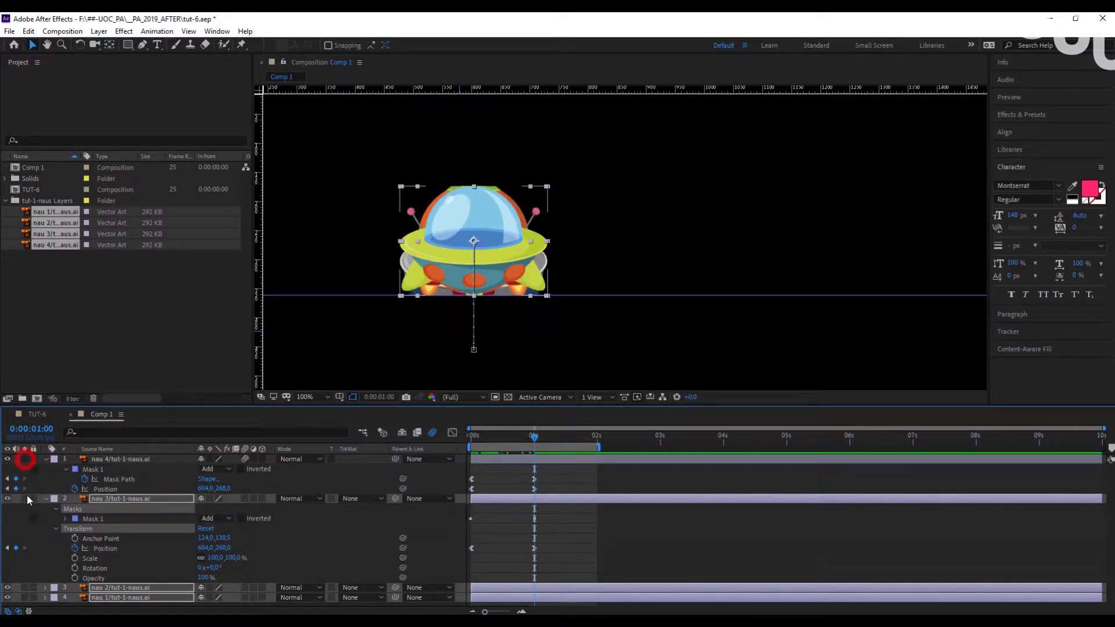
click(25, 498)
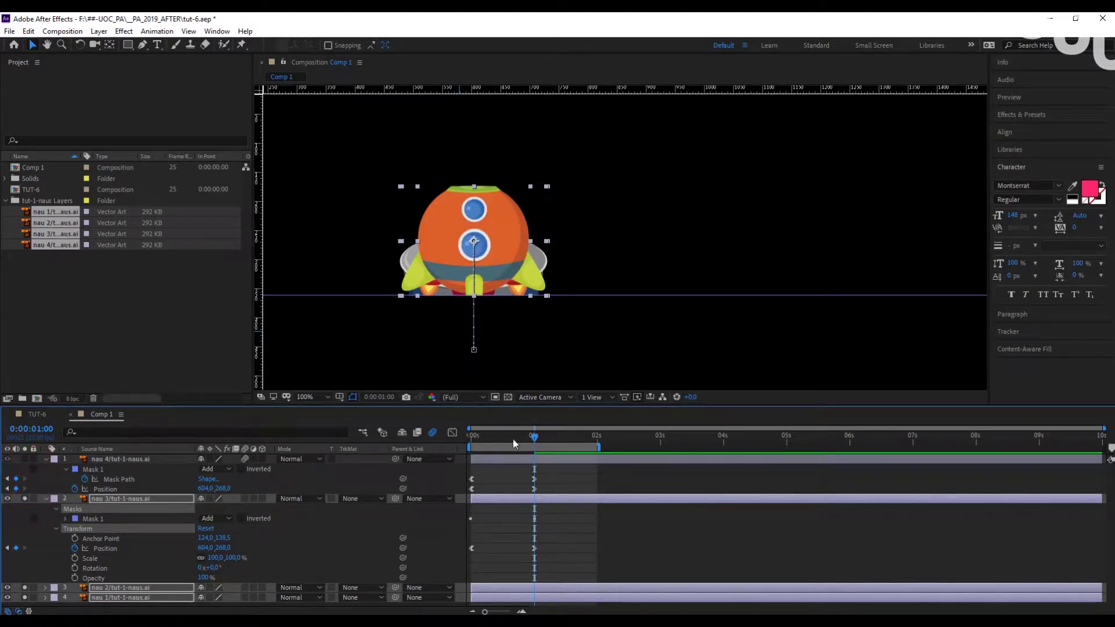
Step: Solo only nau 3 and extend its mask's upper edge at 0:00:01:00 to uncover the ship's nose and antenna
click(155, 456)
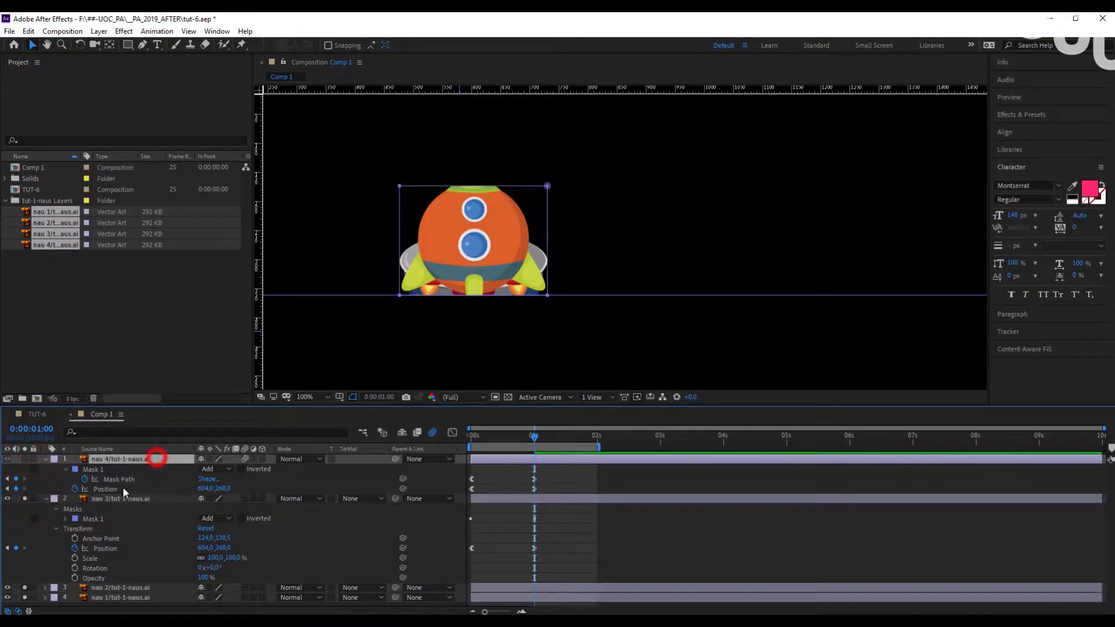
click(114, 498)
click(25, 588)
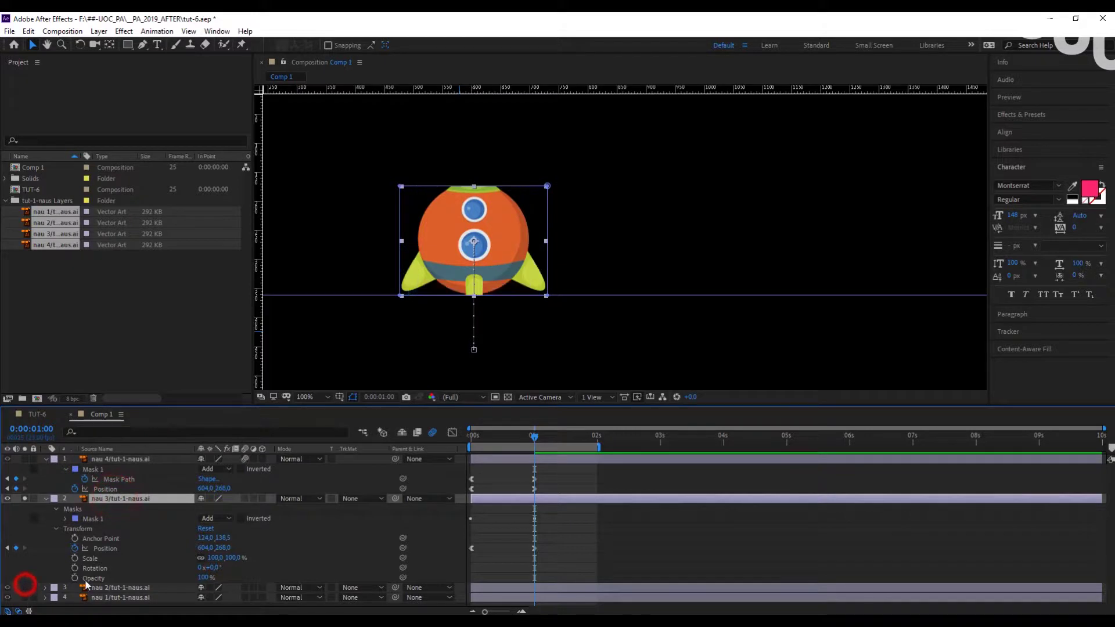
mouse_move(536, 436)
mouse_down()
mouse_move(556, 437)
mouse_move(534, 438)
mouse_up()
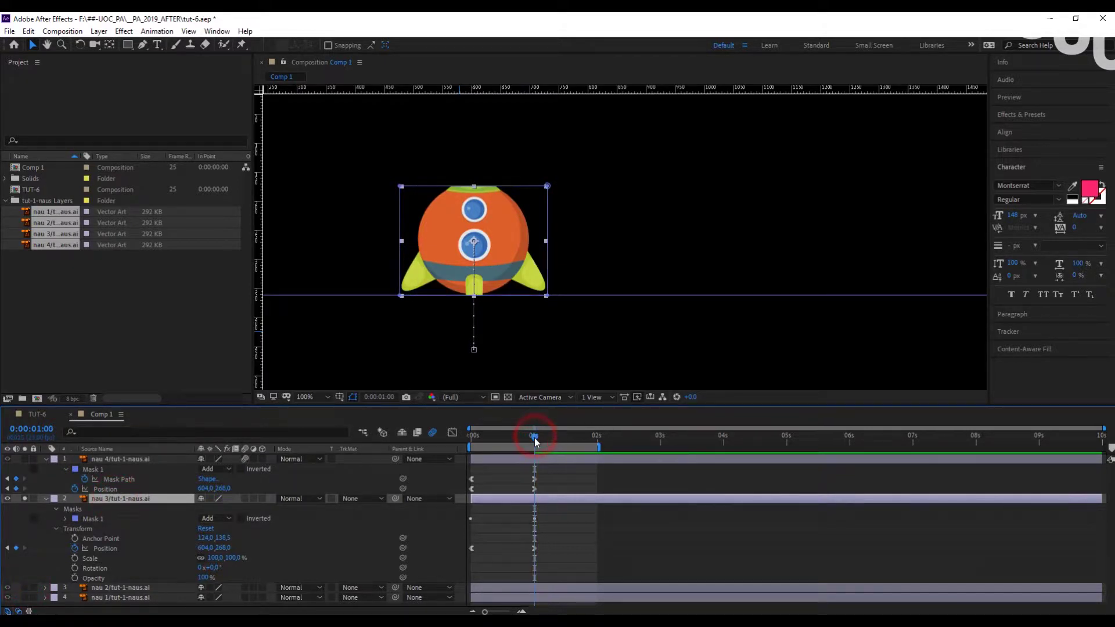
click(493, 234)
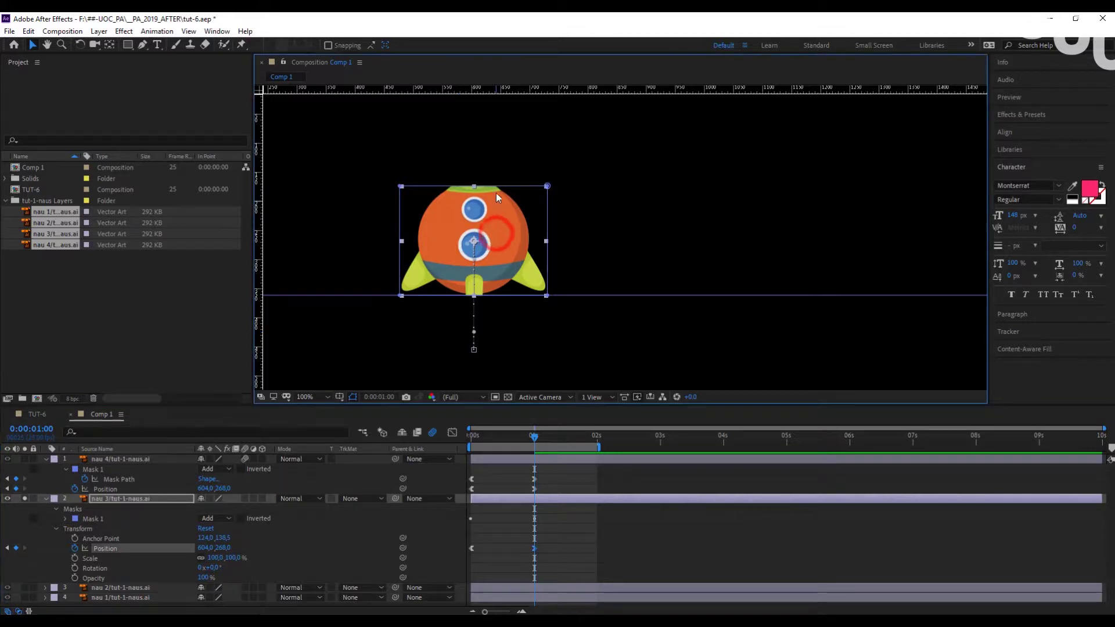
drag(497, 186, 503, 138)
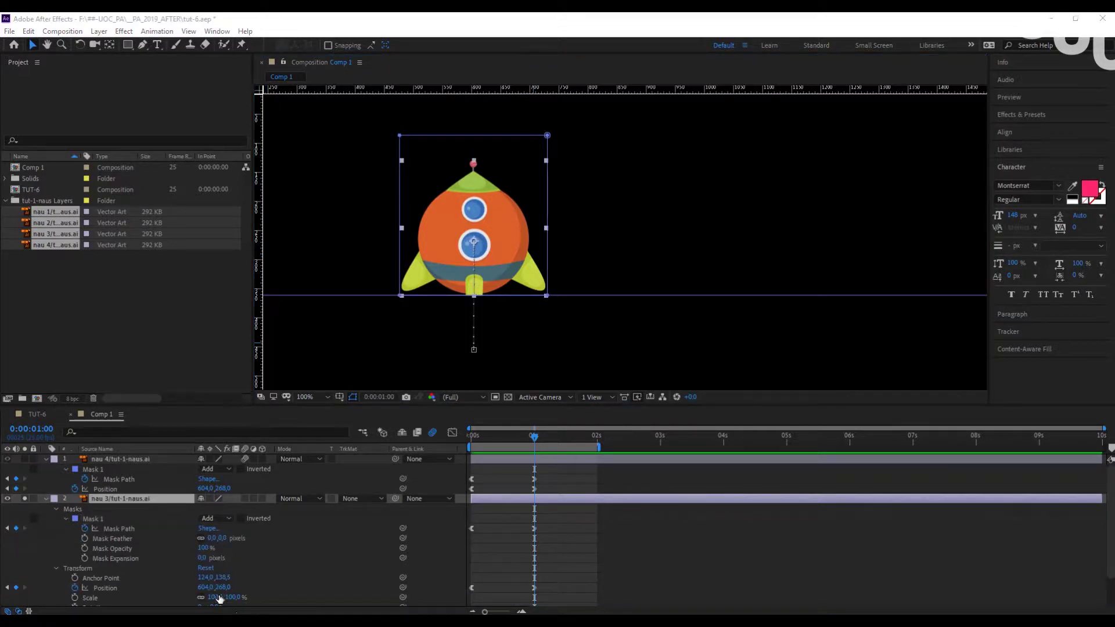
Step: Raise nau 3 to position 604, 215 at 0:00:01:00 and extend its mask's lower edge down to the guide line
drag(219, 587, 194, 588)
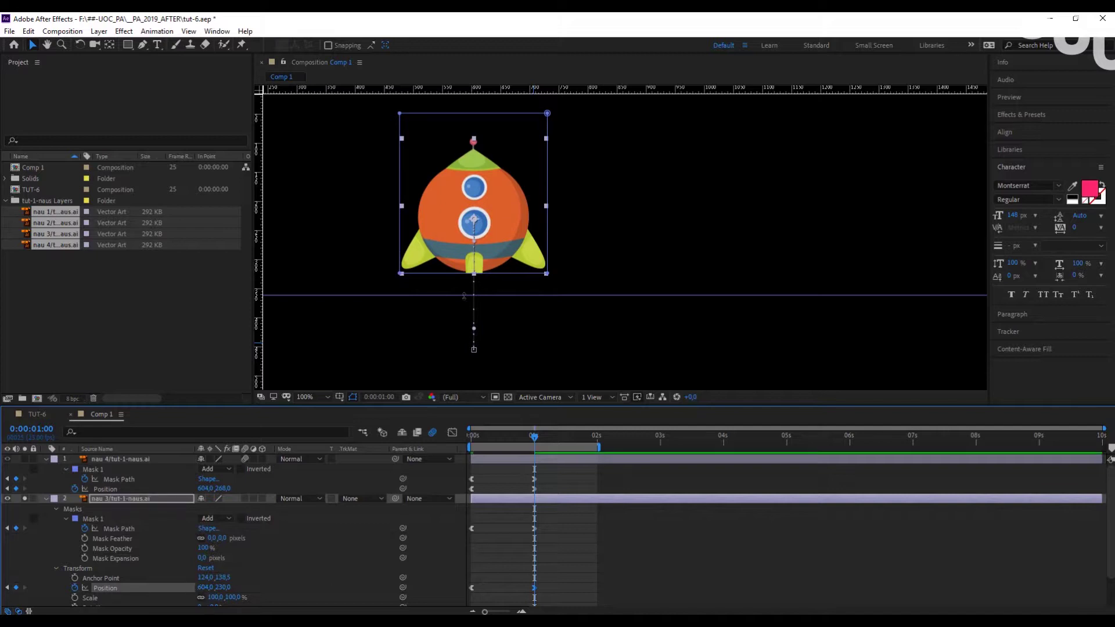
click(452, 257)
drag(465, 273, 493, 296)
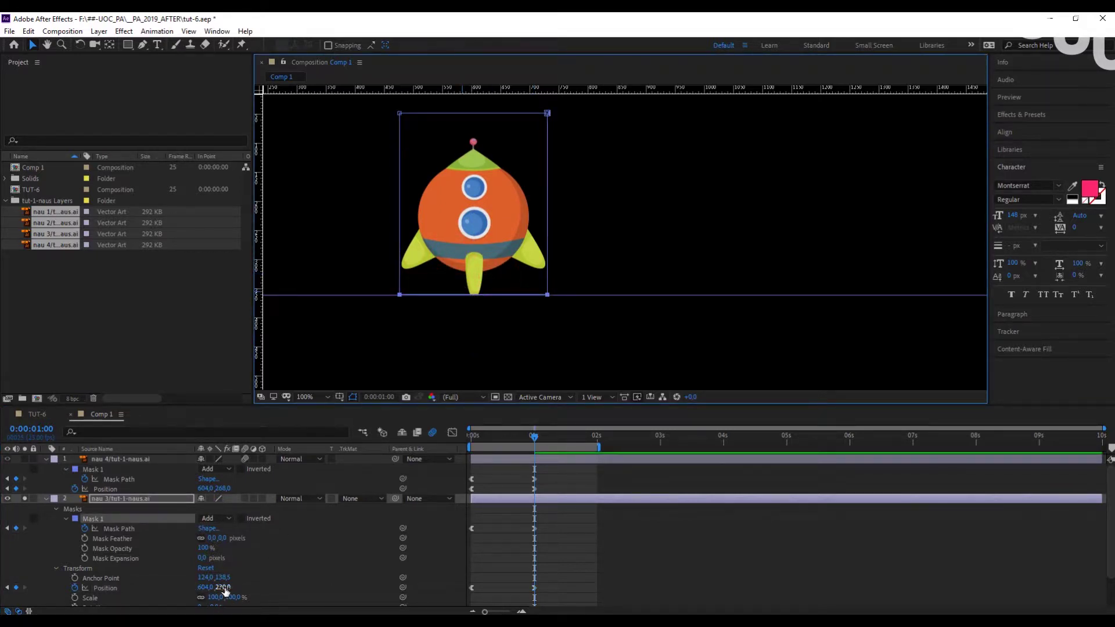
drag(226, 589, 217, 589)
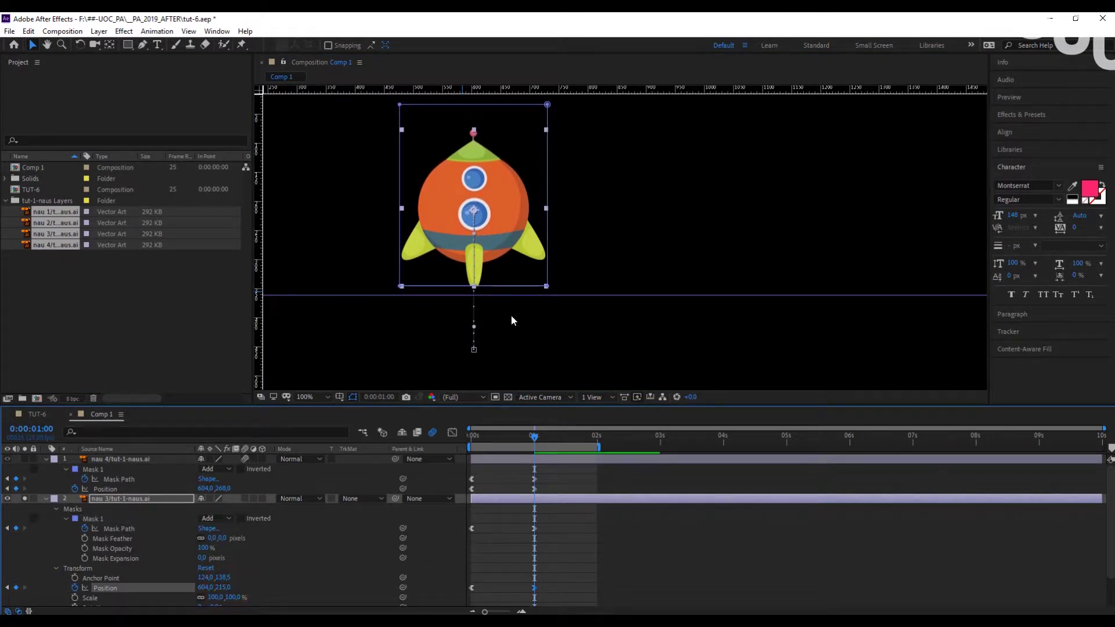
click(512, 289)
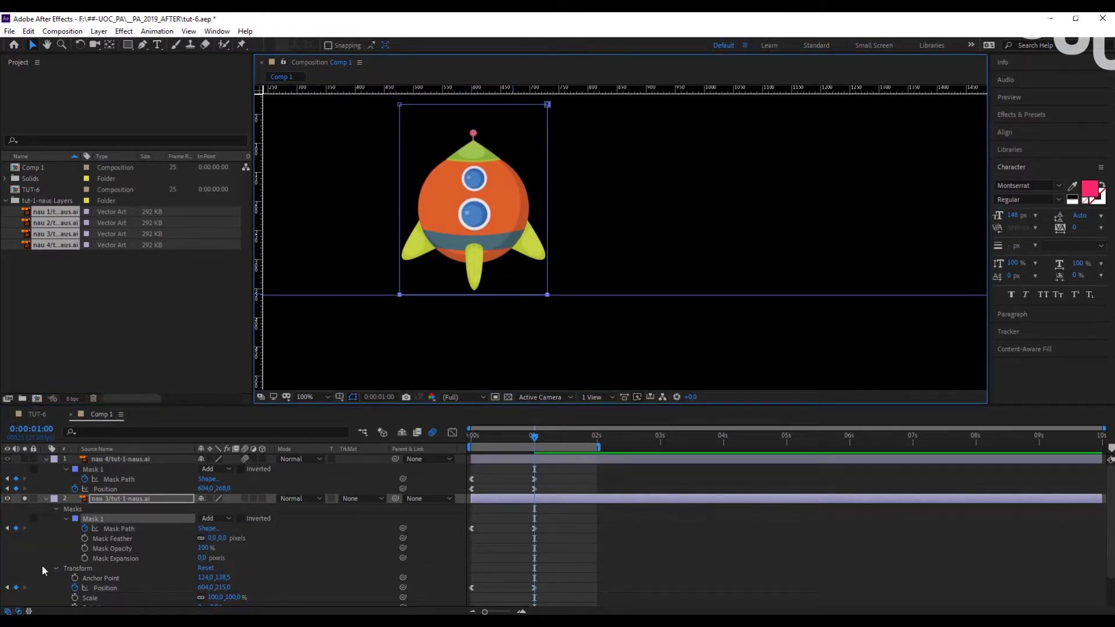
Step: Unsolo nau 3 and collapse the open layers, and solo nau 2 with its keyframed properties shown
click(23, 498)
click(45, 459)
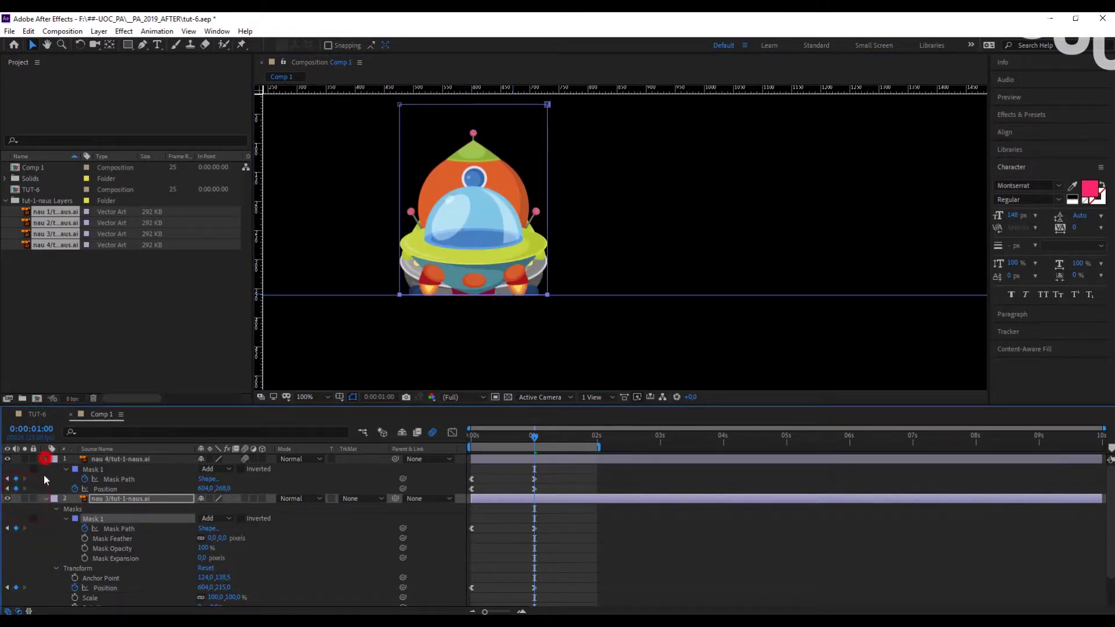
click(45, 469)
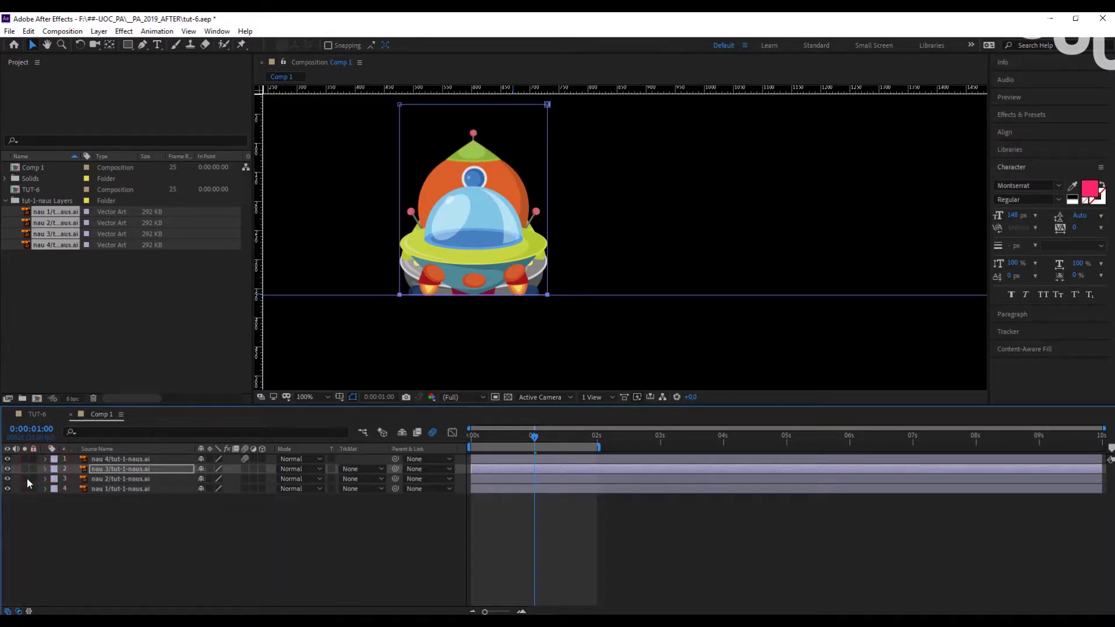
click(25, 478)
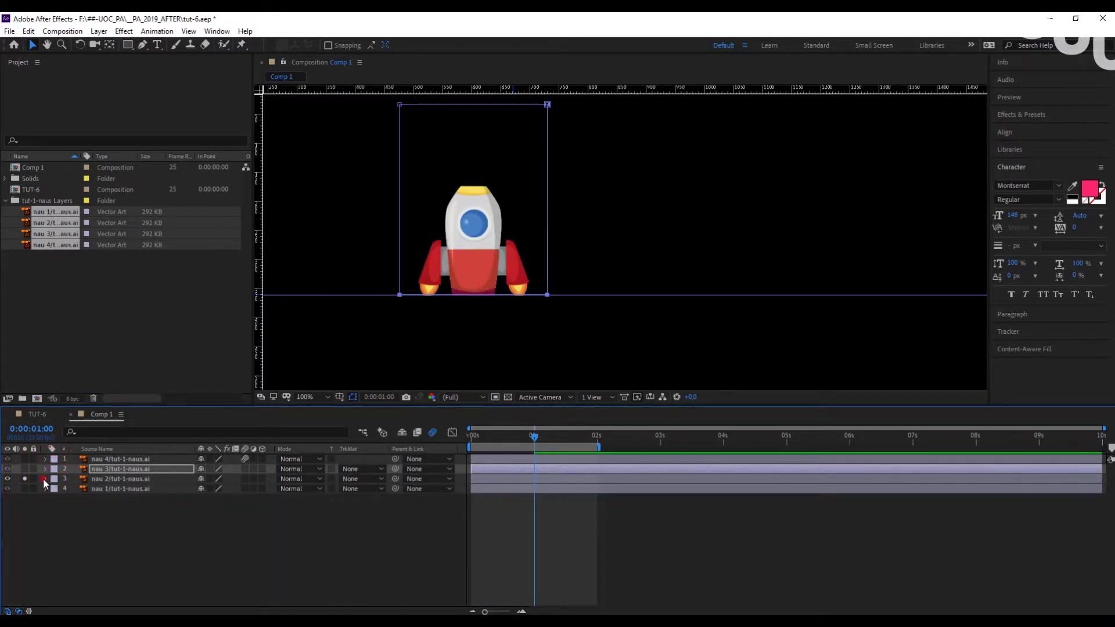
click(45, 479)
click(102, 475)
key(u)
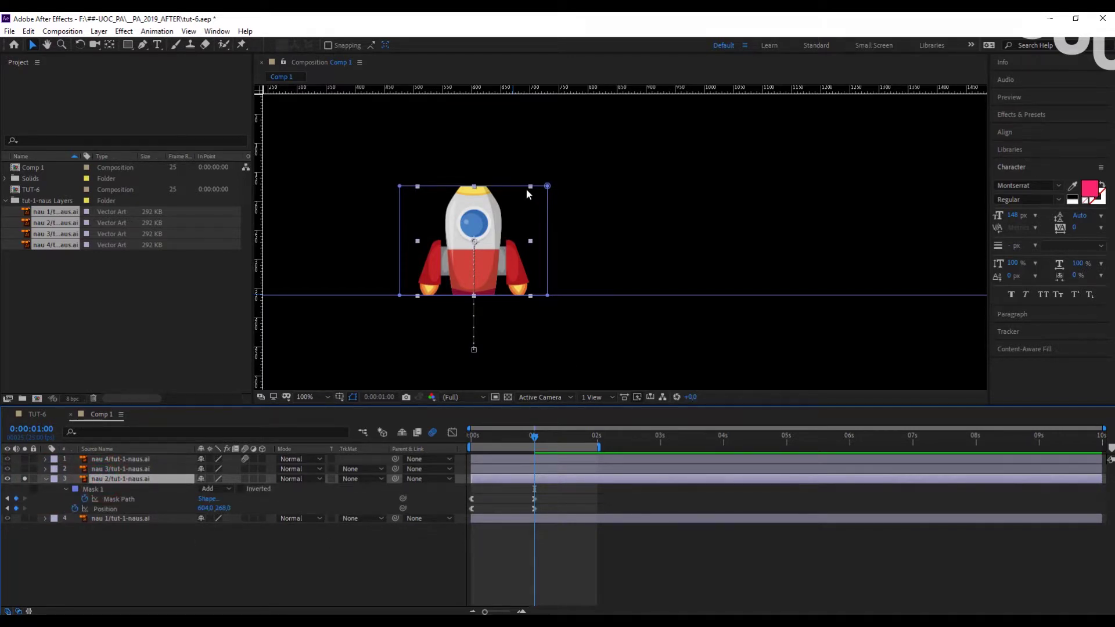
Step: Set nau 2's position to 604, 196 at 0:00:01:00 and extend its mask above the antenna and down to the guide line
drag(514, 187, 524, 106)
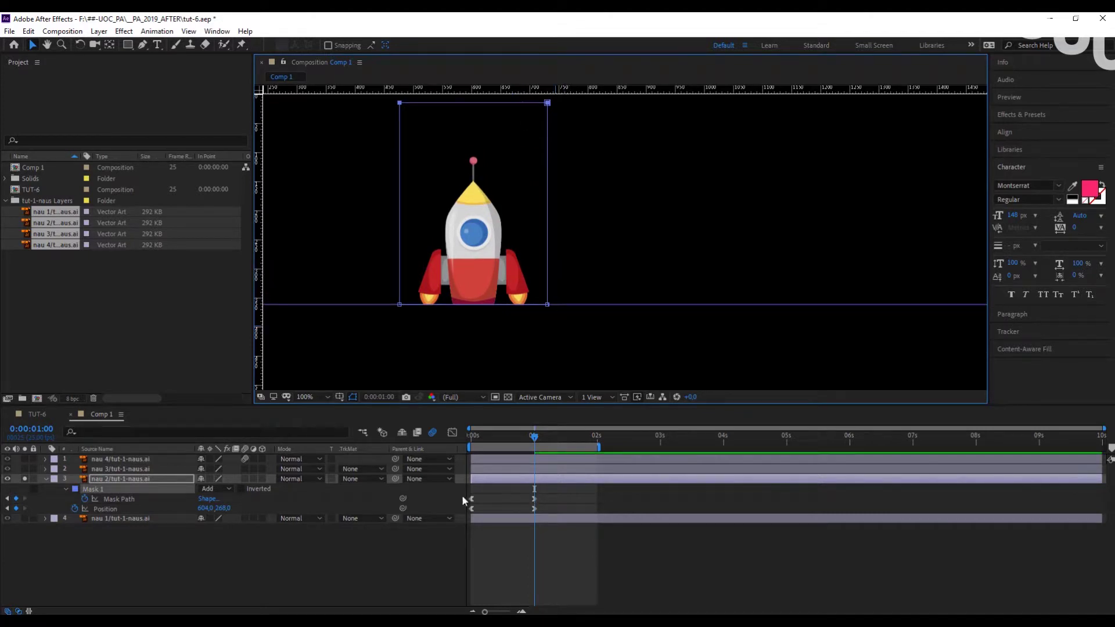
click(215, 528)
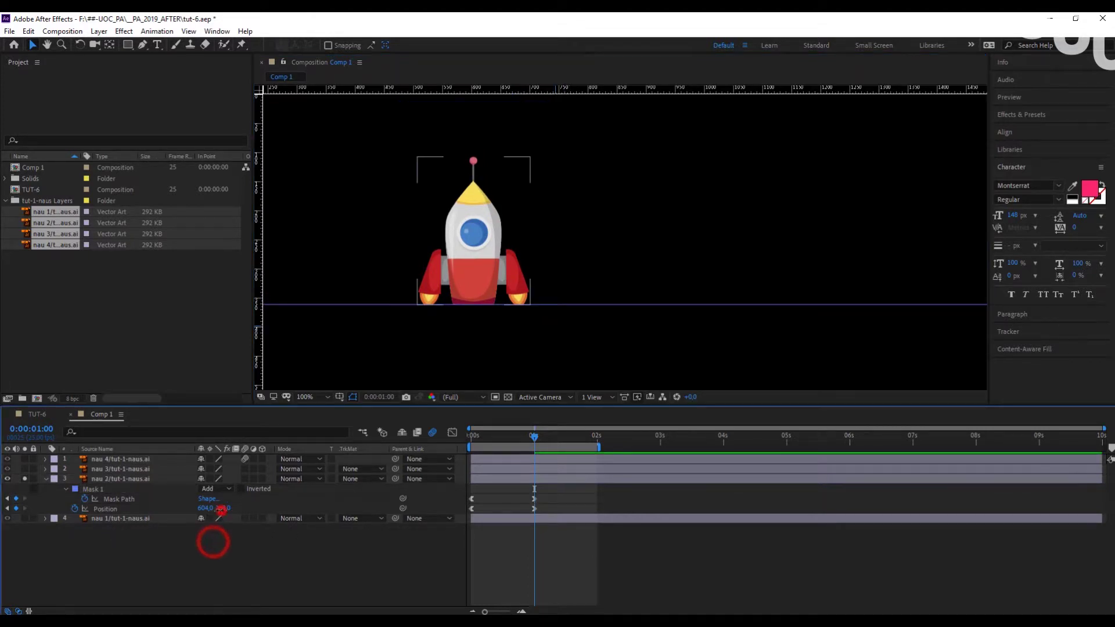
drag(218, 508, 181, 507)
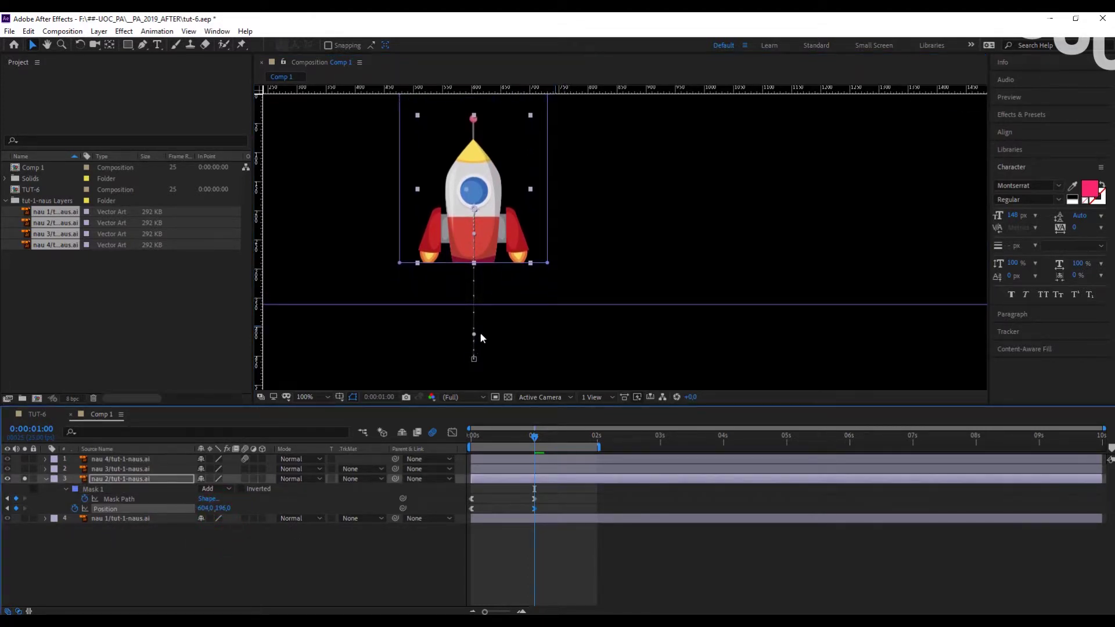
drag(504, 263, 508, 302)
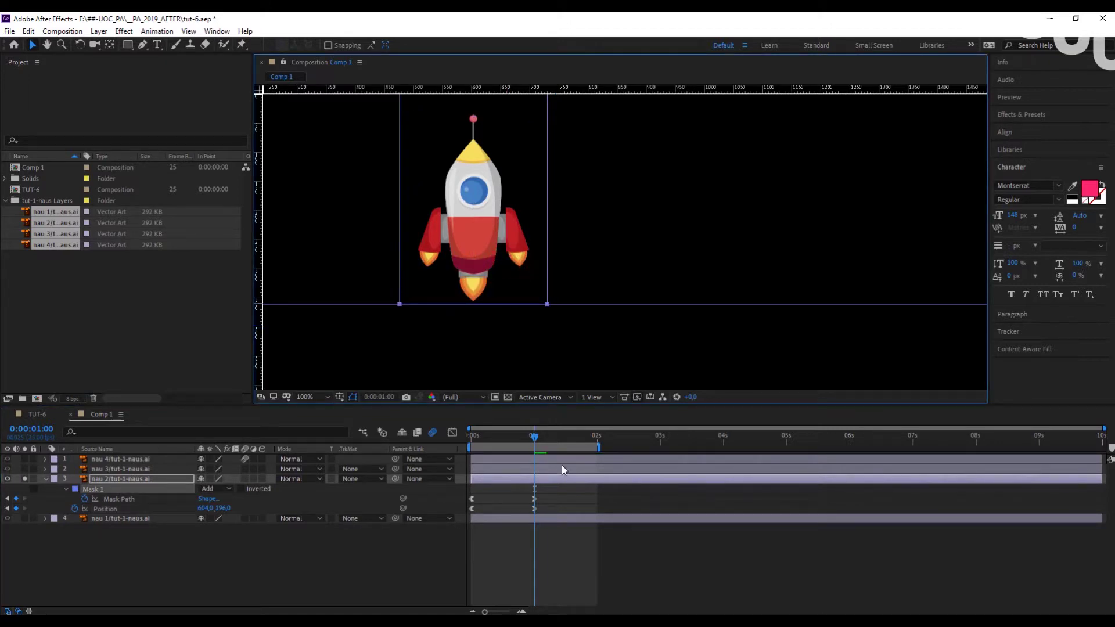
Step: Solo nau 1 instead of nau 2 and show its keyframed mask path and position
click(24, 479)
click(24, 518)
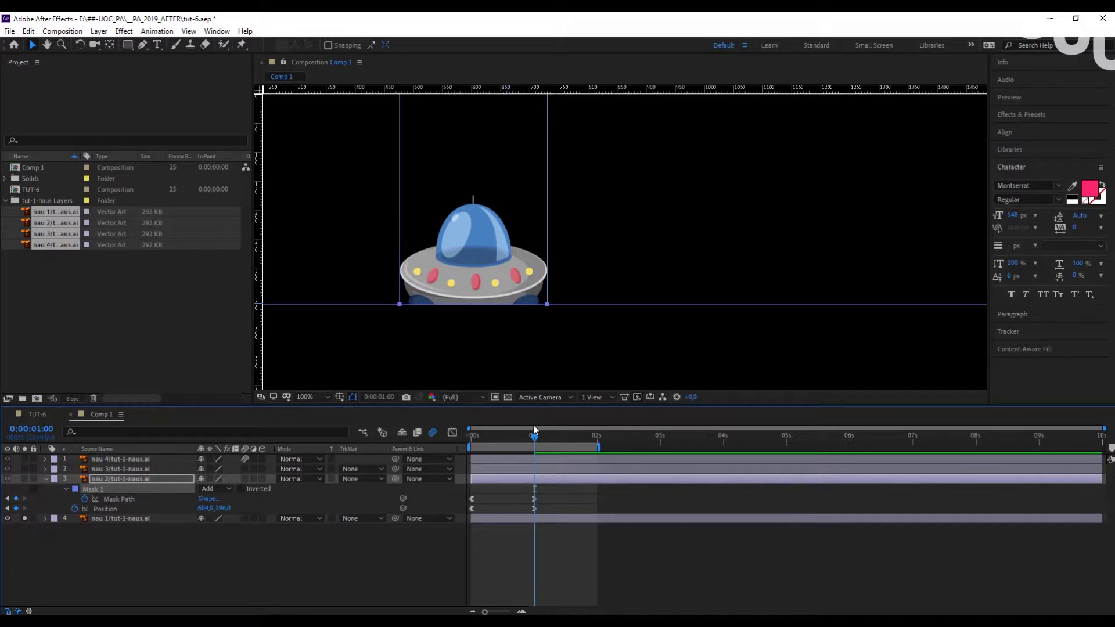
click(113, 518)
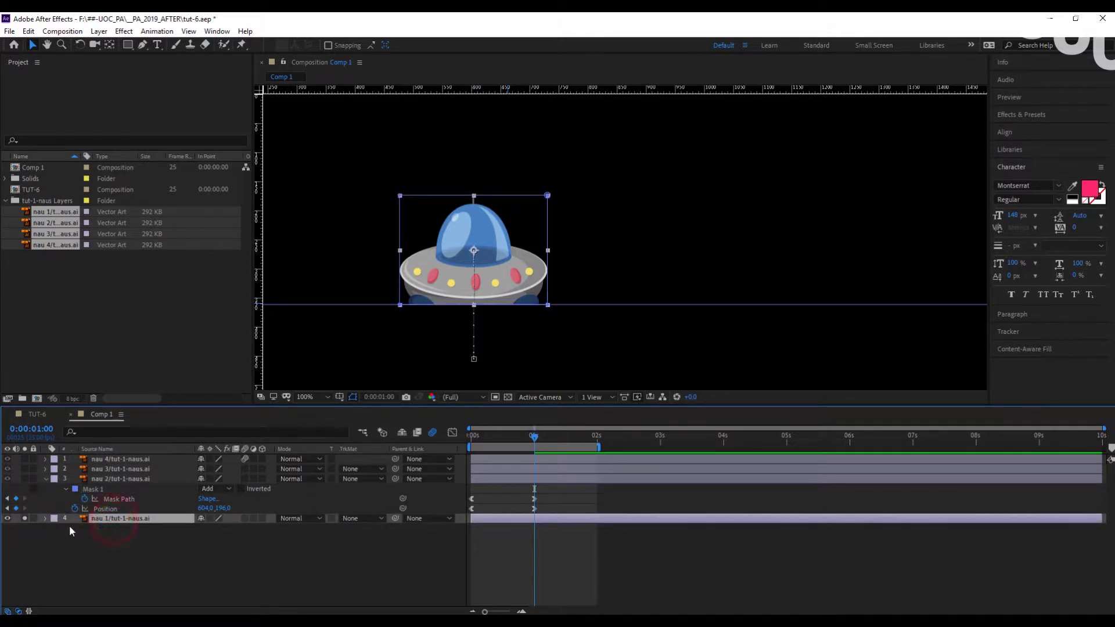
click(44, 518)
click(56, 529)
key(u)
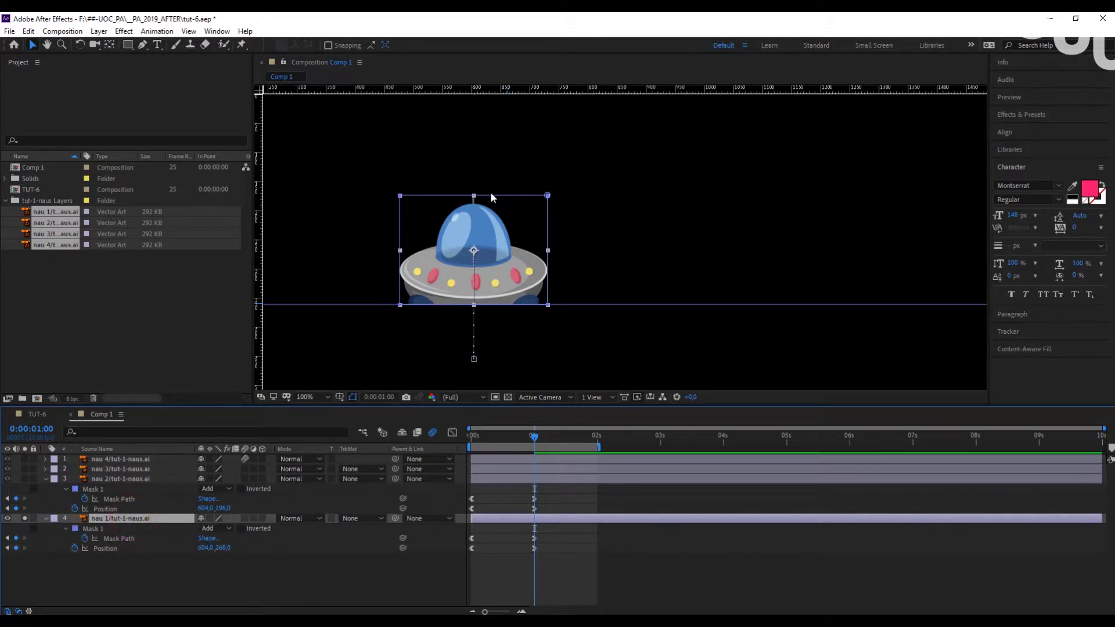
Step: Set nau 1's position to 604, 203 at 0:00:01:00 and extend its mask above the antenna and down to the guide line
click(491, 192)
click(477, 239)
drag(502, 198, 503, 124)
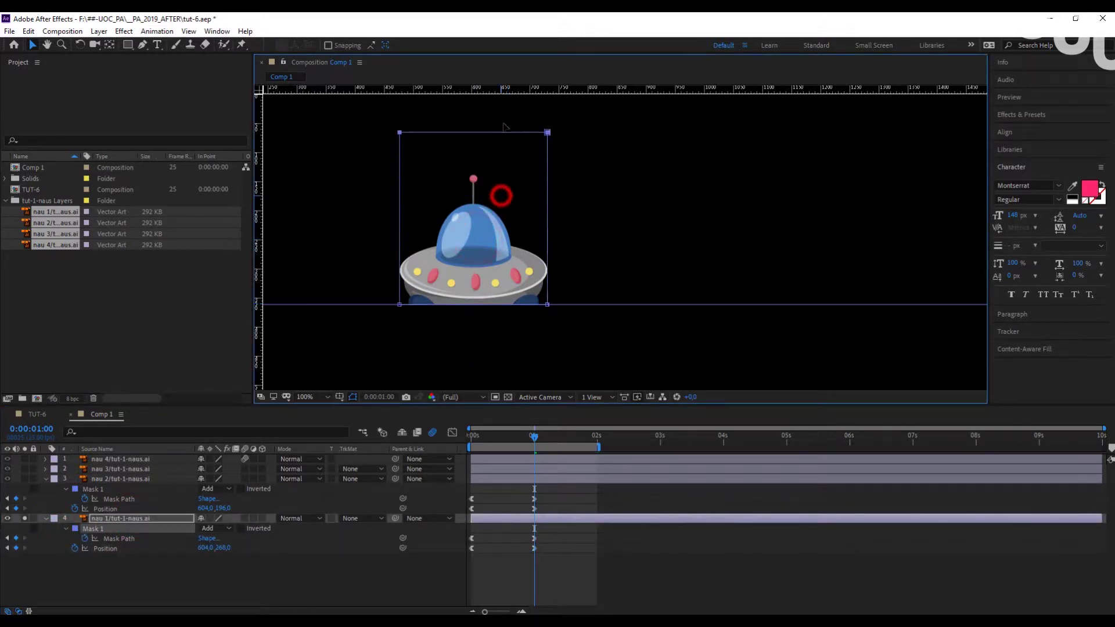
drag(223, 552, 191, 557)
drag(503, 269, 497, 306)
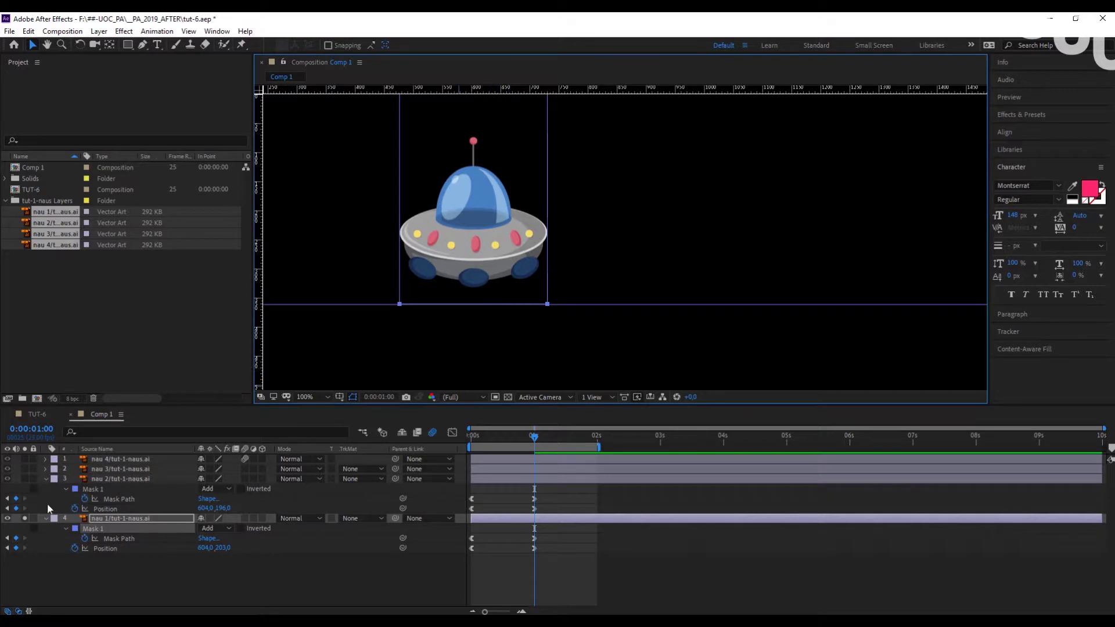
Step: Unsolo nau 1 and enable motion blur on the nau 3, nau 2 and nau 1 layers
click(24, 518)
mouse_move(534, 436)
mouse_down()
mouse_move(444, 427)
mouse_move(513, 430)
mouse_up()
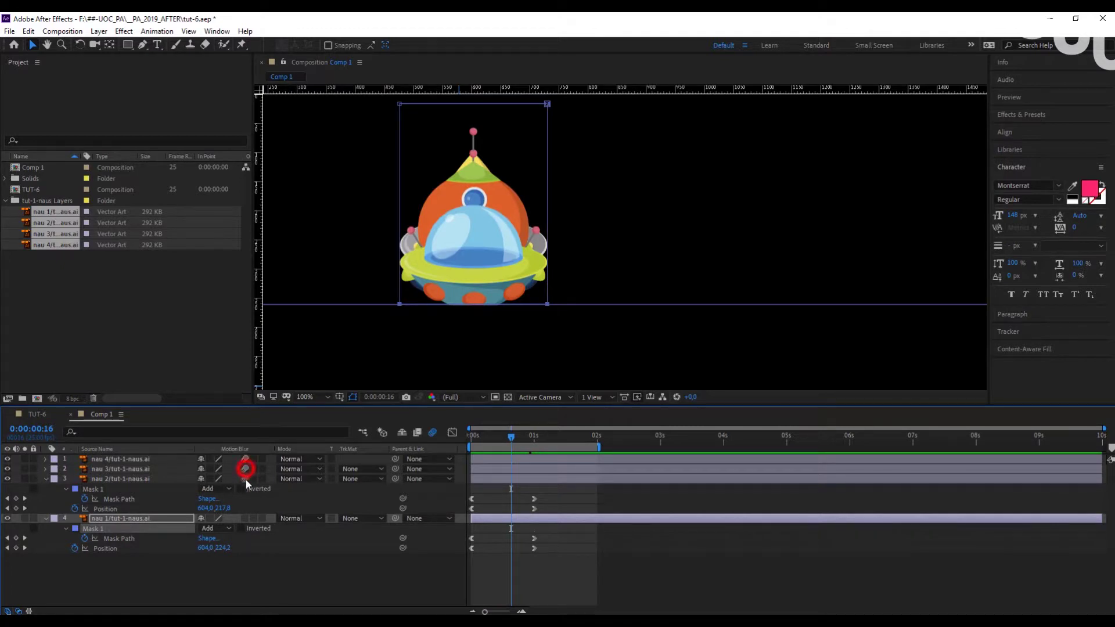
click(245, 518)
Step: Preview the combined mask reveal of all four ships from 0:00:00:00 and stop after the ships have risen
drag(510, 437, 476, 437)
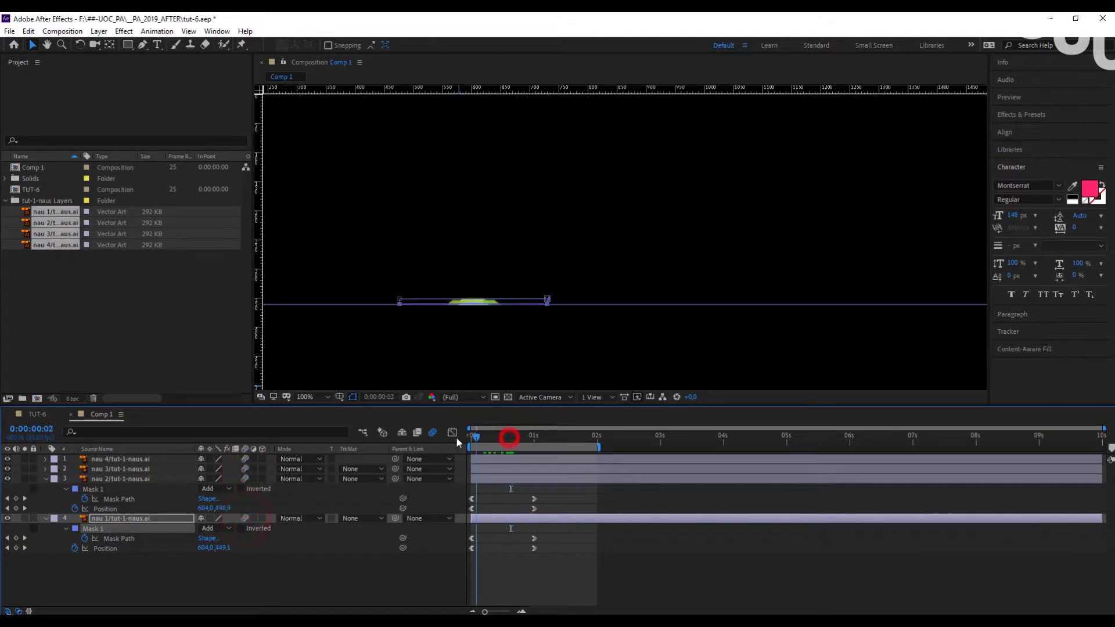
key(space)
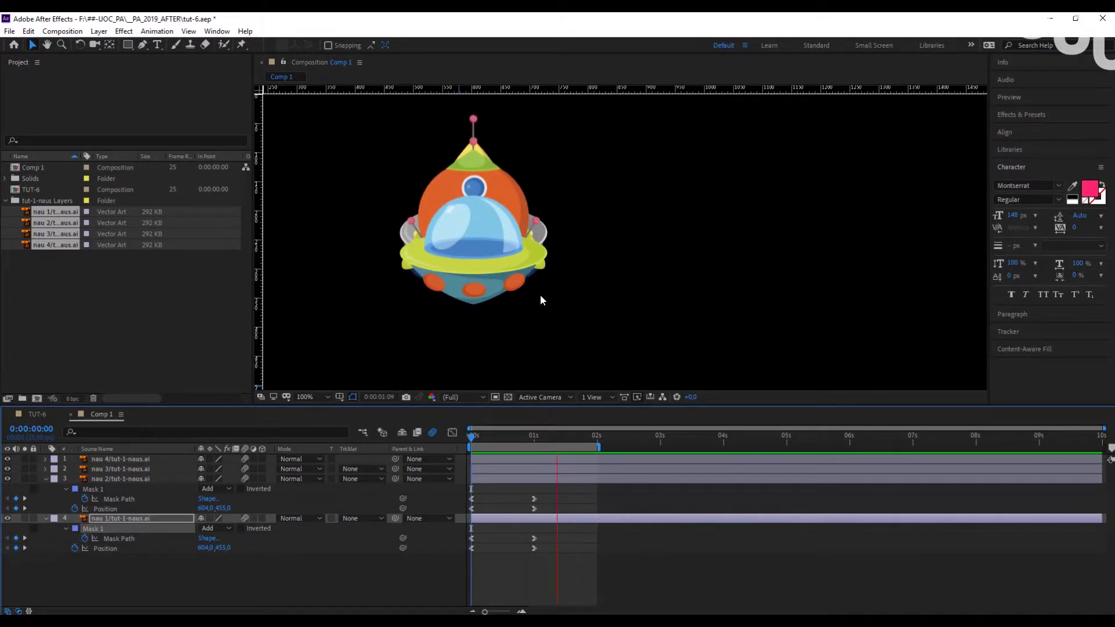
key(space)
drag(574, 437, 553, 445)
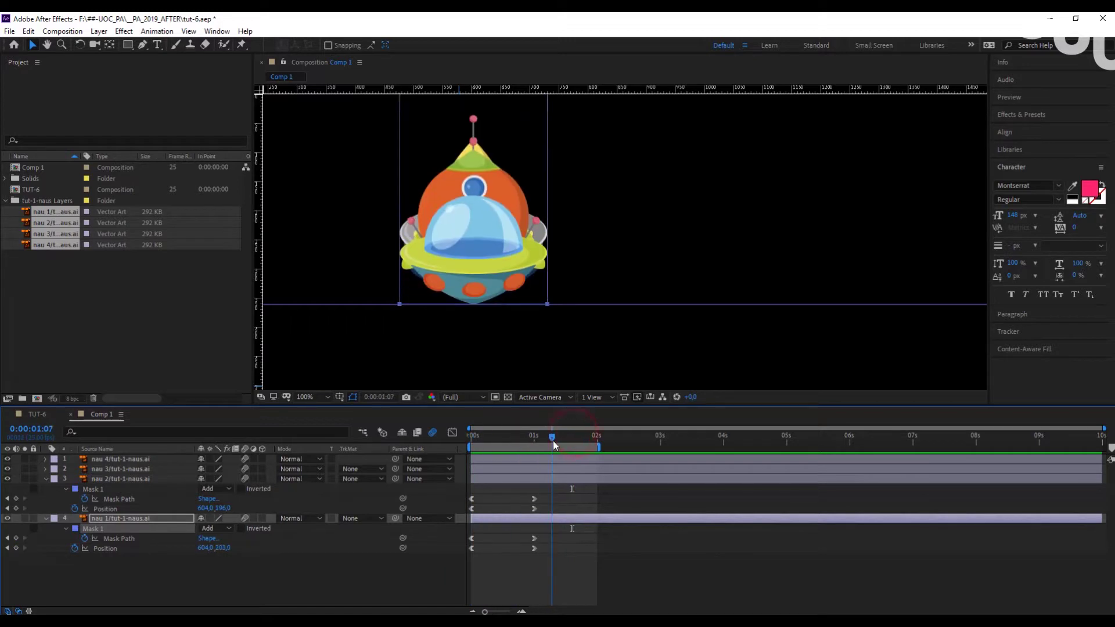
Step: Try moving nau 4 away from the other ships to about 1294, 455 at 0:00:01:07
click(197, 568)
click(139, 458)
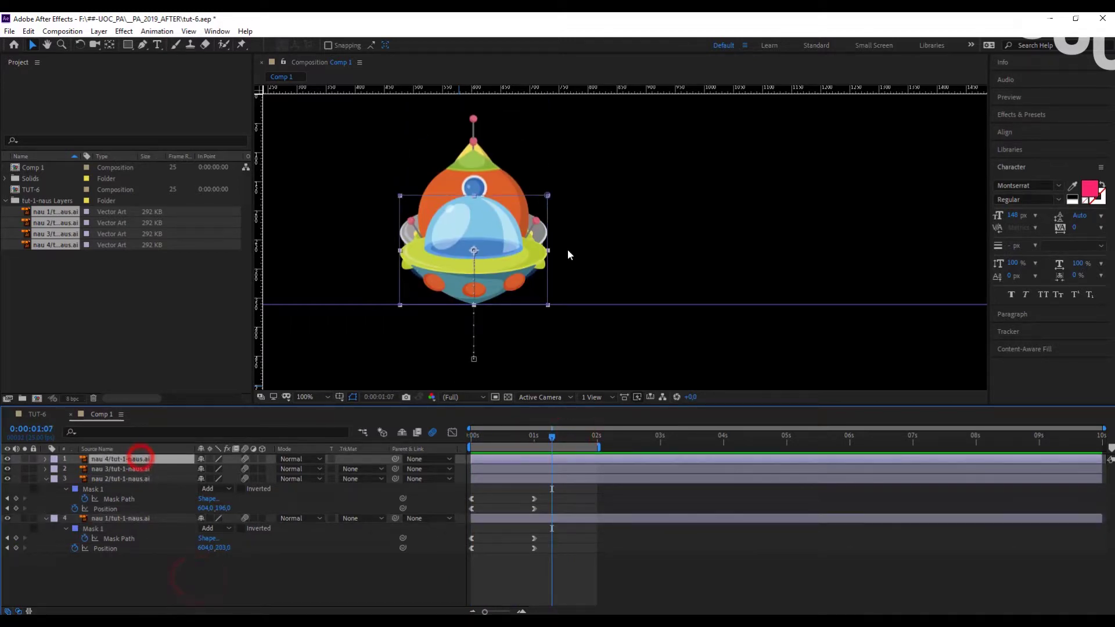
scroll(583, 237, down, 2)
key(space)
drag(625, 256, 508, 207)
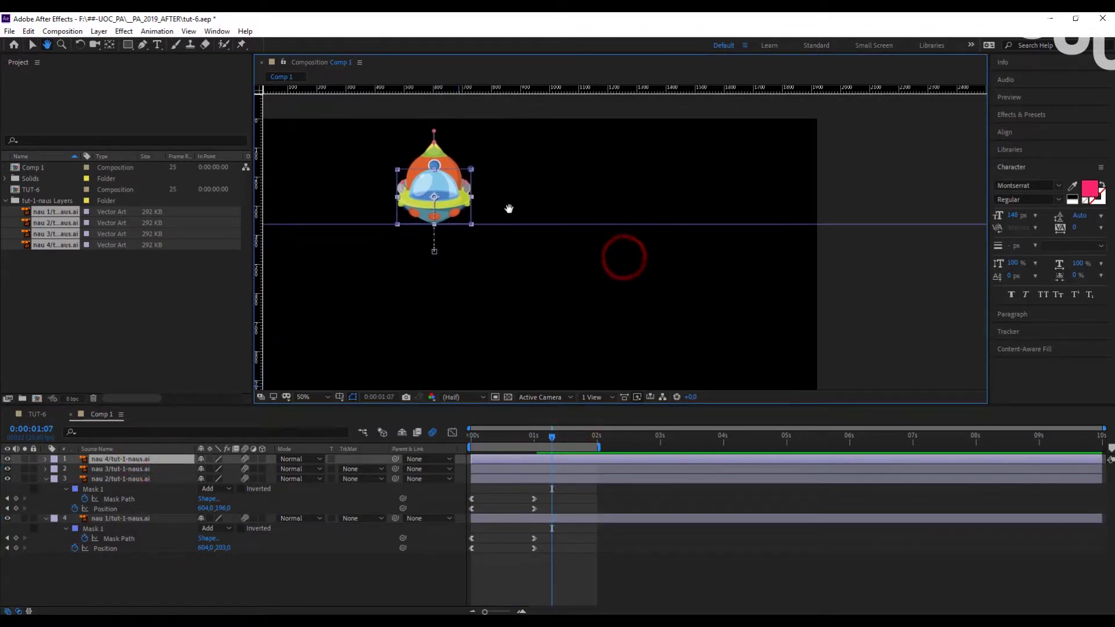
click(209, 601)
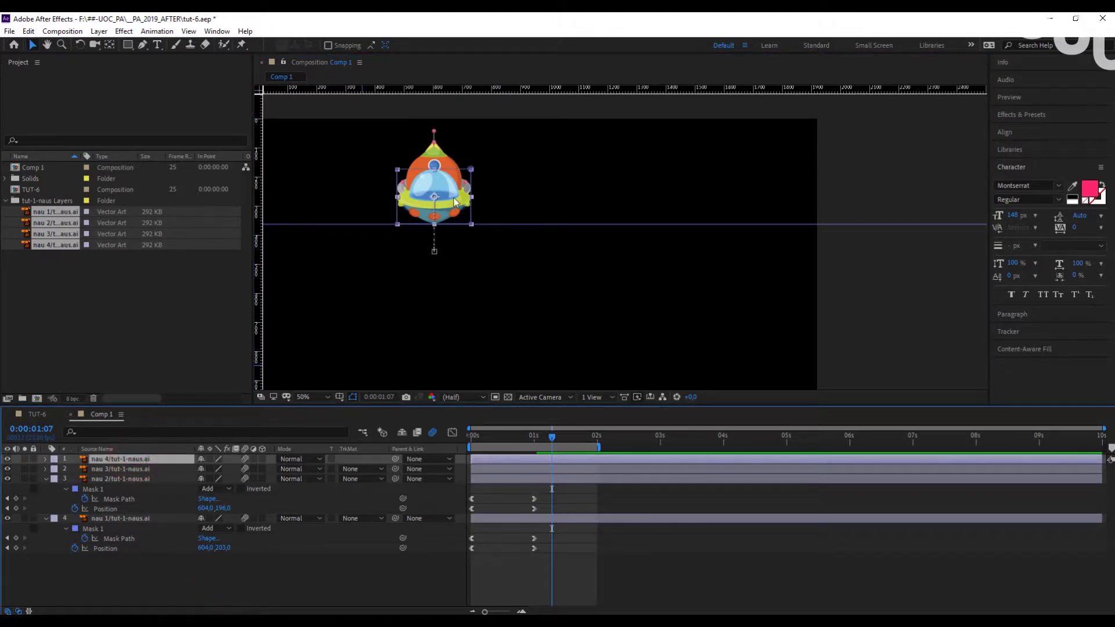
drag(447, 194, 652, 253)
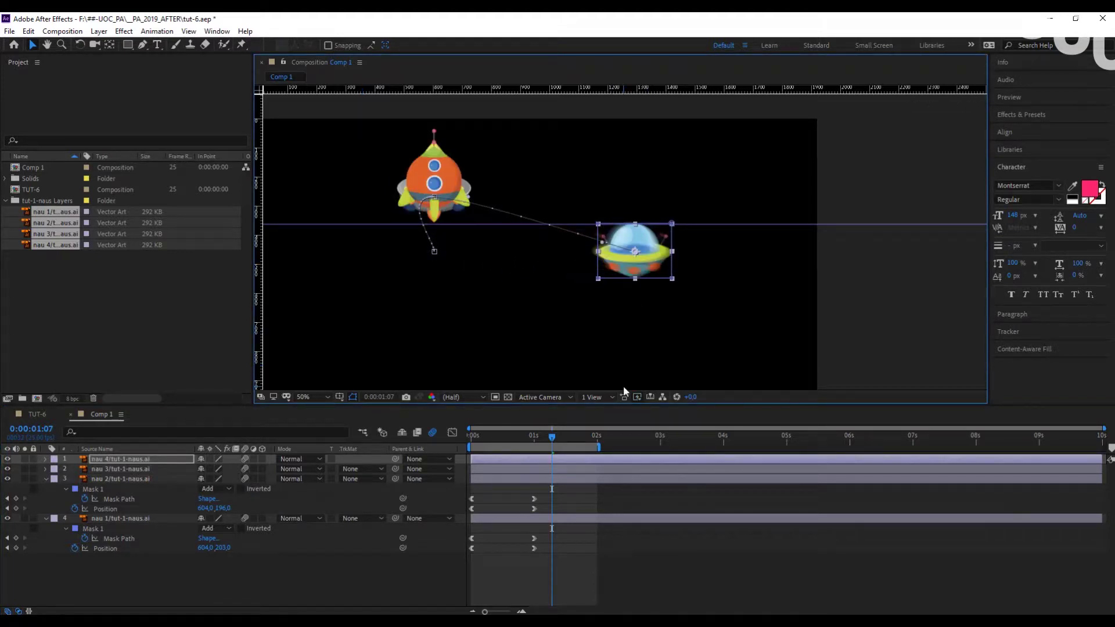
Step: Show nau 4's keyframes and delete its extra position keyframe at 0:00:01:07
key(u)
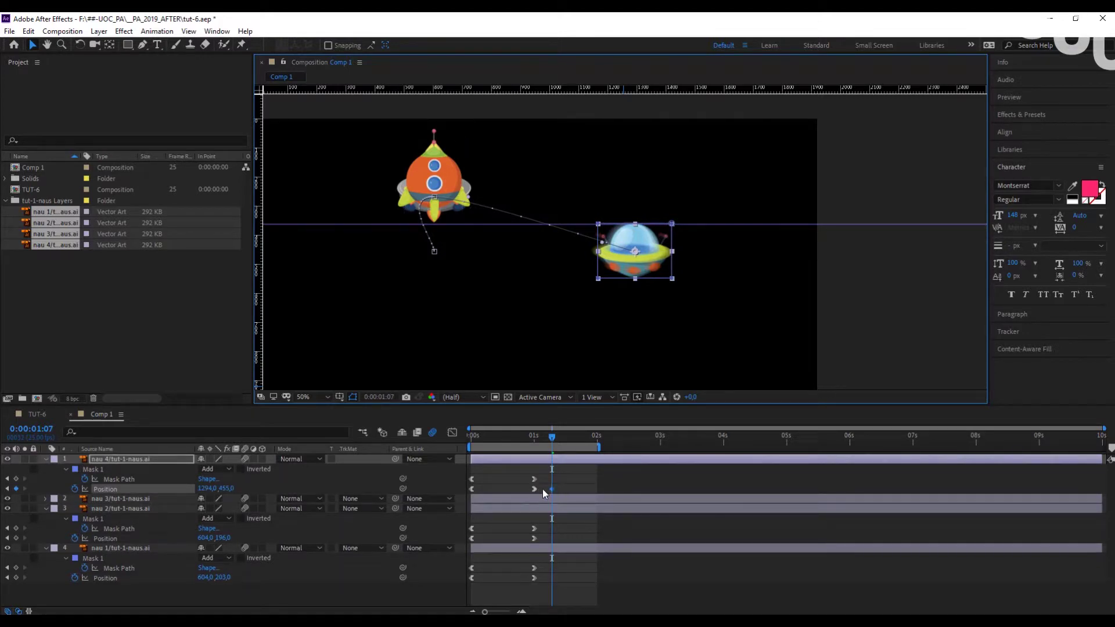
click(550, 440)
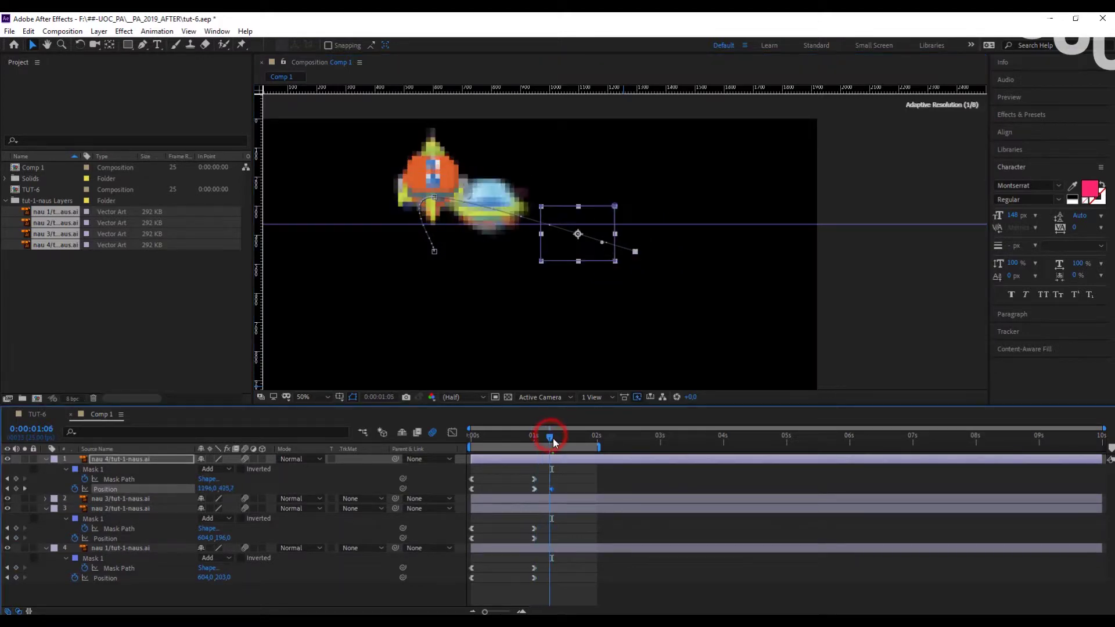
key(Delete)
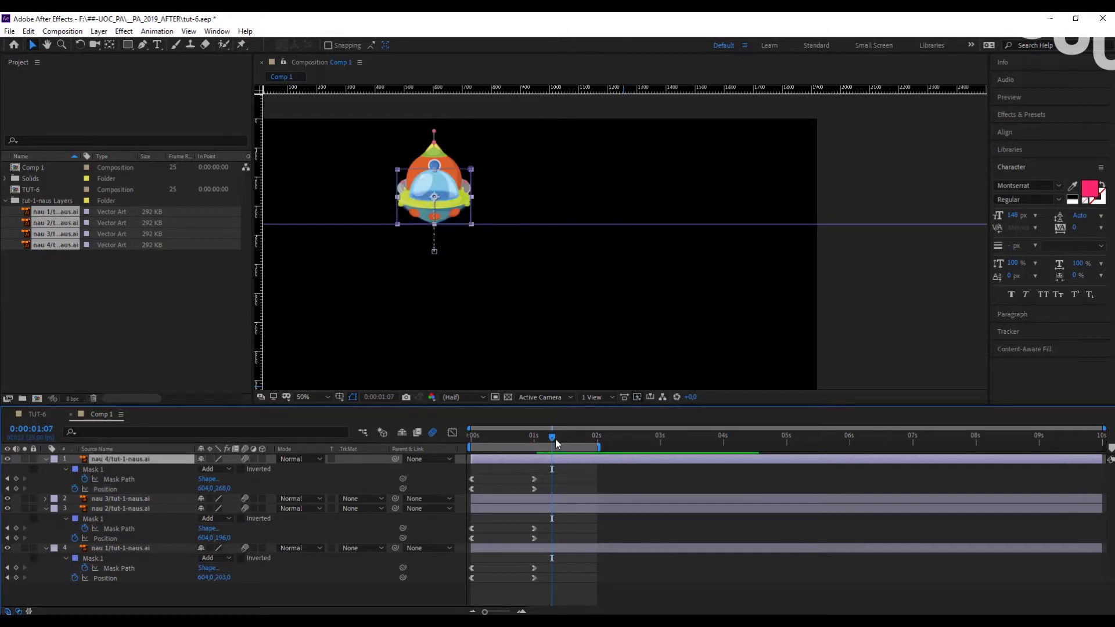
Step: At 0:00:01:00, select nau 4's mask path and position keyframes and move the ship horizontally away from the others to about 1190, 267
click(552, 437)
mouse_move(552, 436)
mouse_down()
mouse_move(552, 446)
mouse_move(454, 452)
mouse_move(540, 451)
mouse_up()
drag(556, 490, 469, 484)
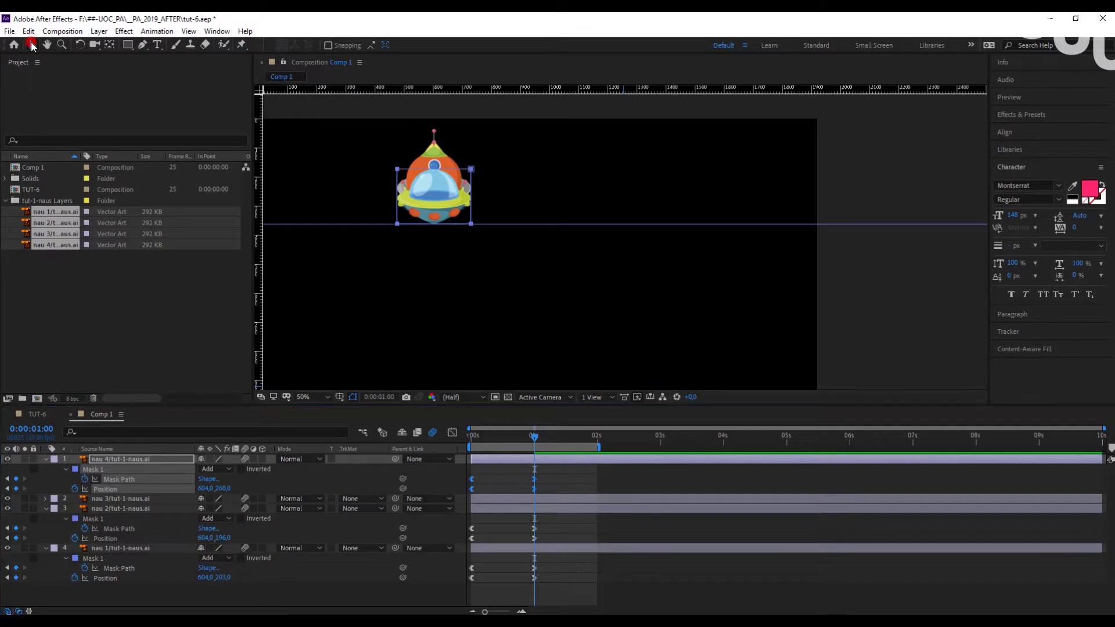
click(444, 205)
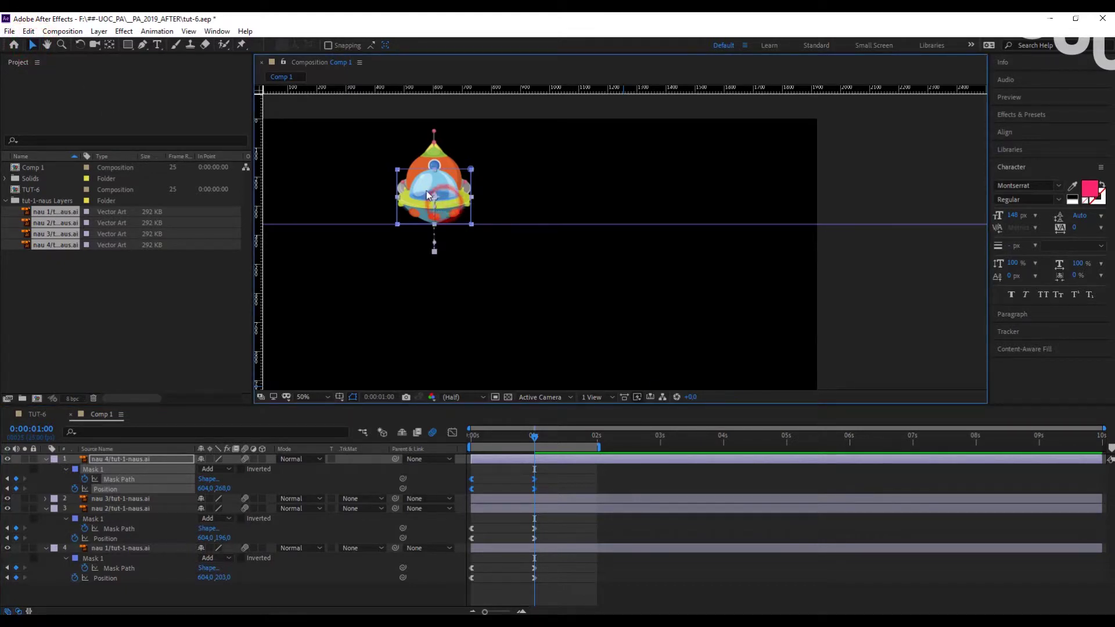
click(450, 212)
drag(443, 198, 610, 202)
Step: Reveal nau 3's keyframes, select its position keyframes and move the ship straight down to about 604, 649
click(121, 499)
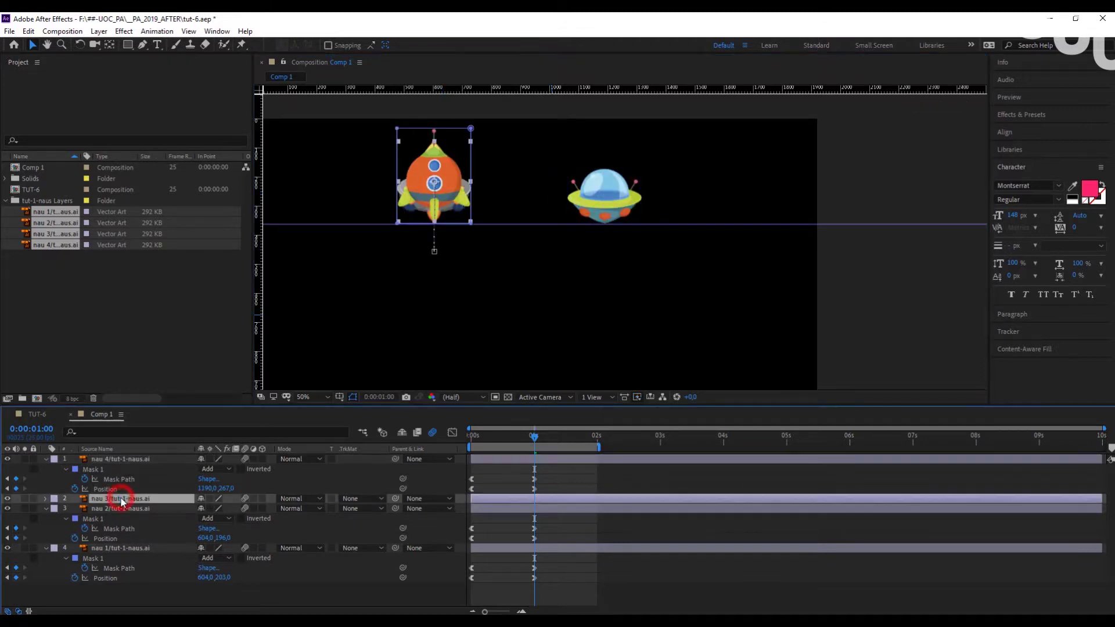
key(u)
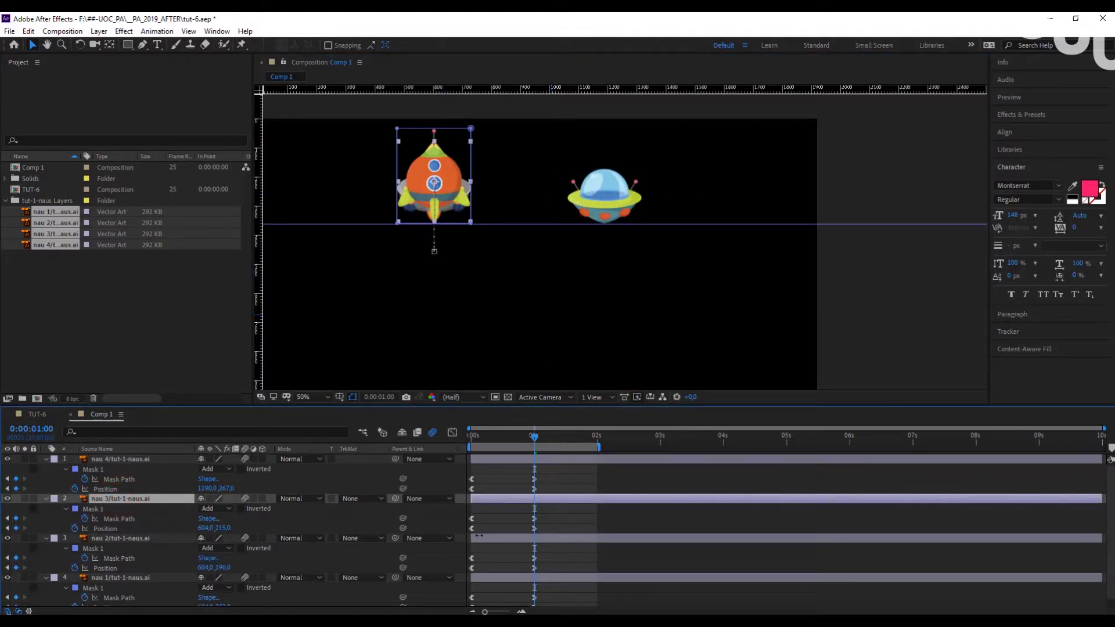
click(533, 529)
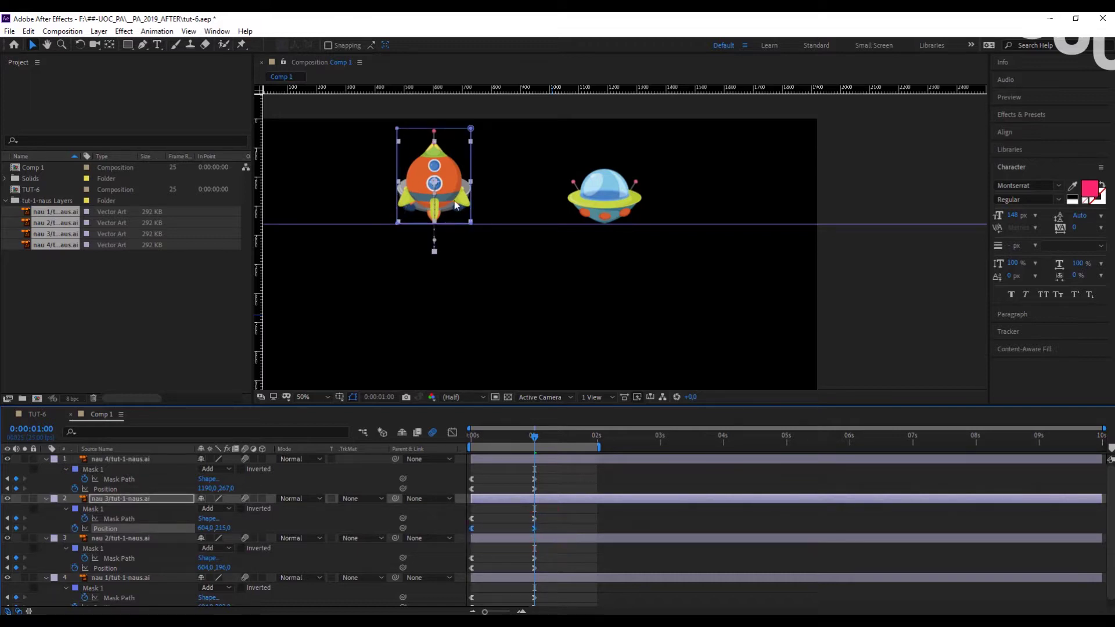
drag(455, 204, 456, 318)
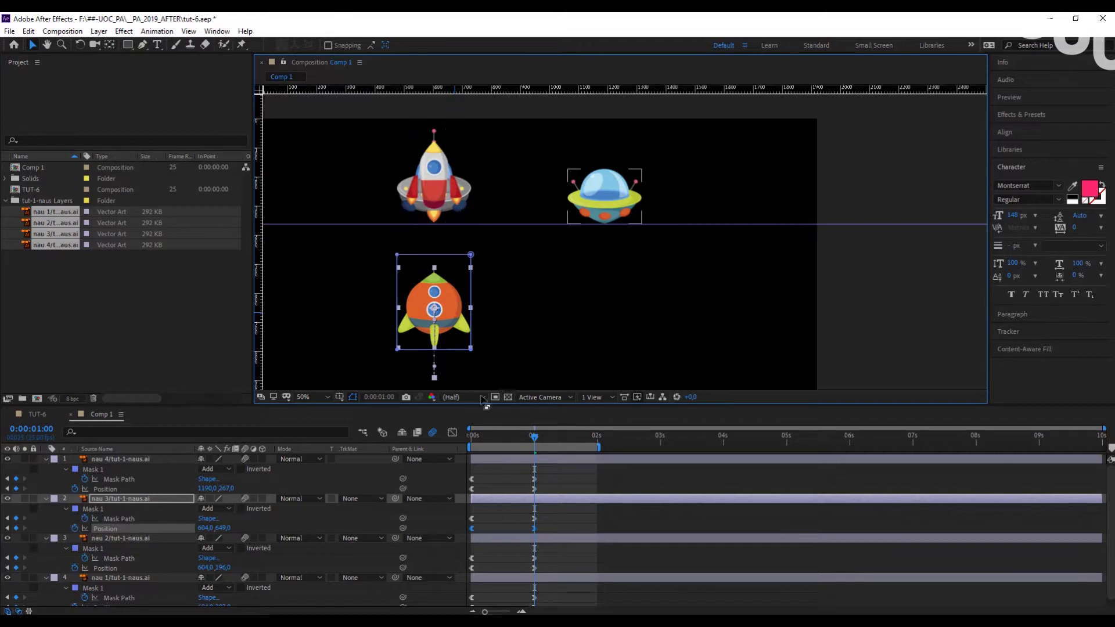
Step: Select nau 1's position keyframes and move the ship below nau 4 to about 1206, 593
click(108, 578)
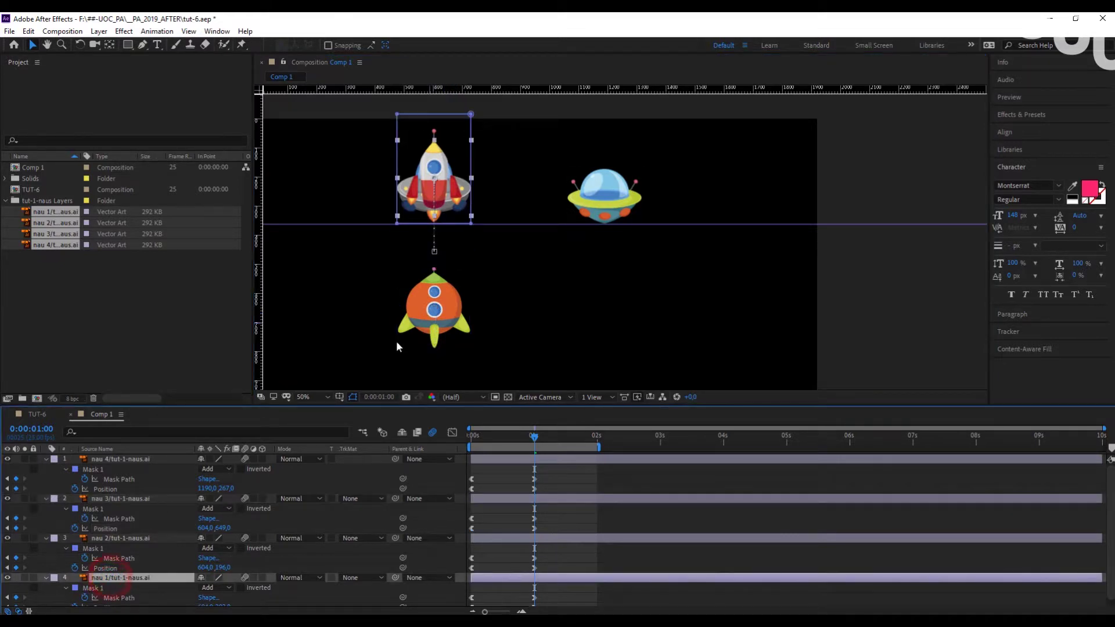
scroll(546, 502, down, 1)
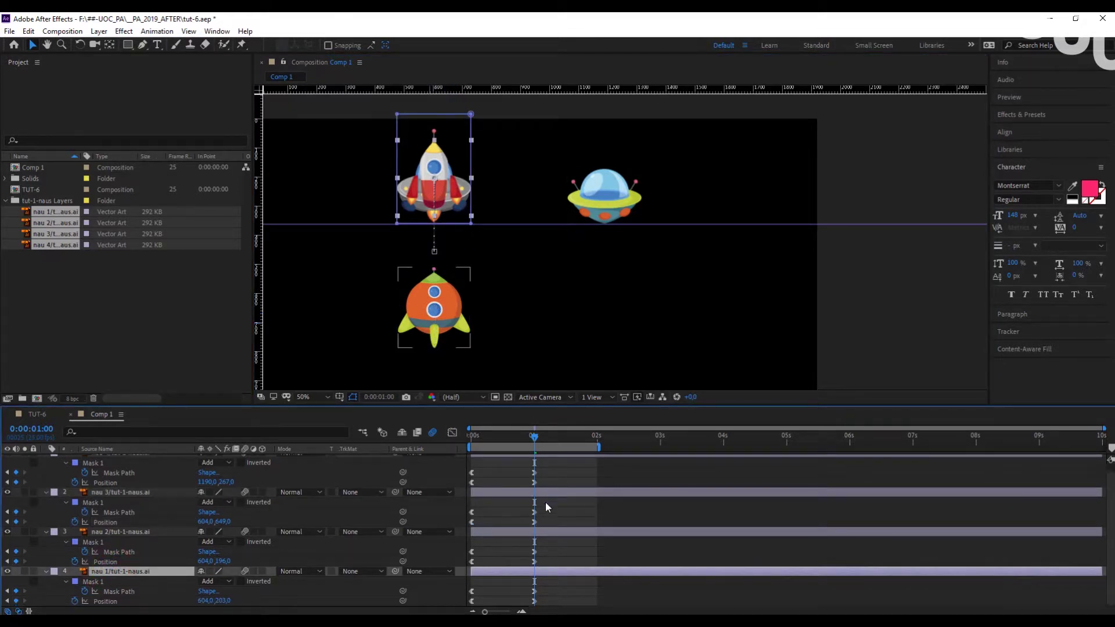
drag(544, 595, 458, 599)
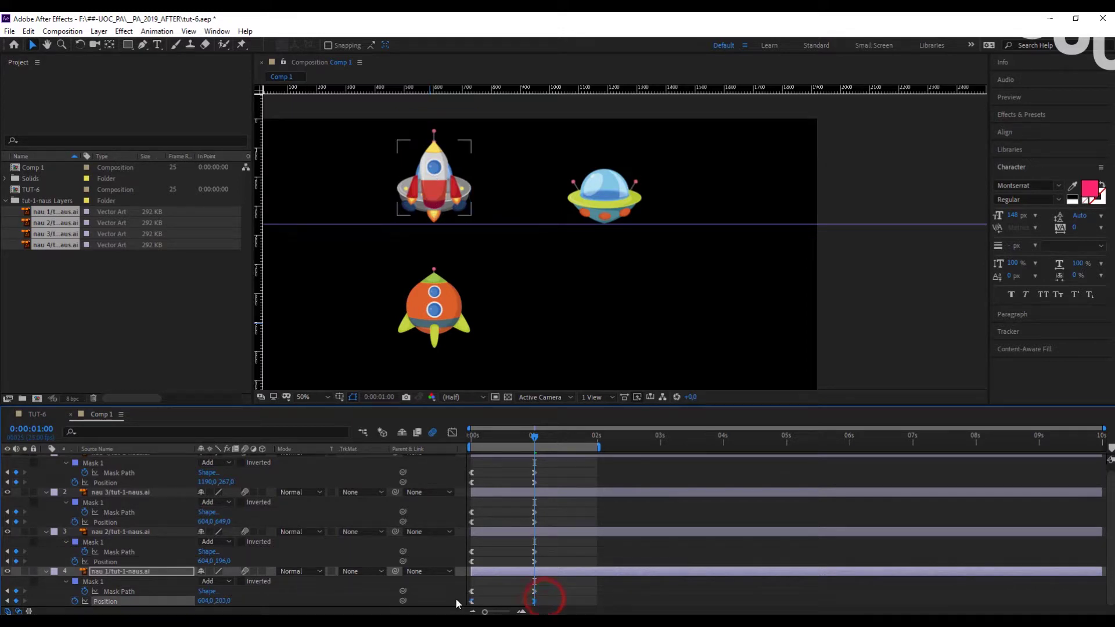
drag(443, 177, 618, 290)
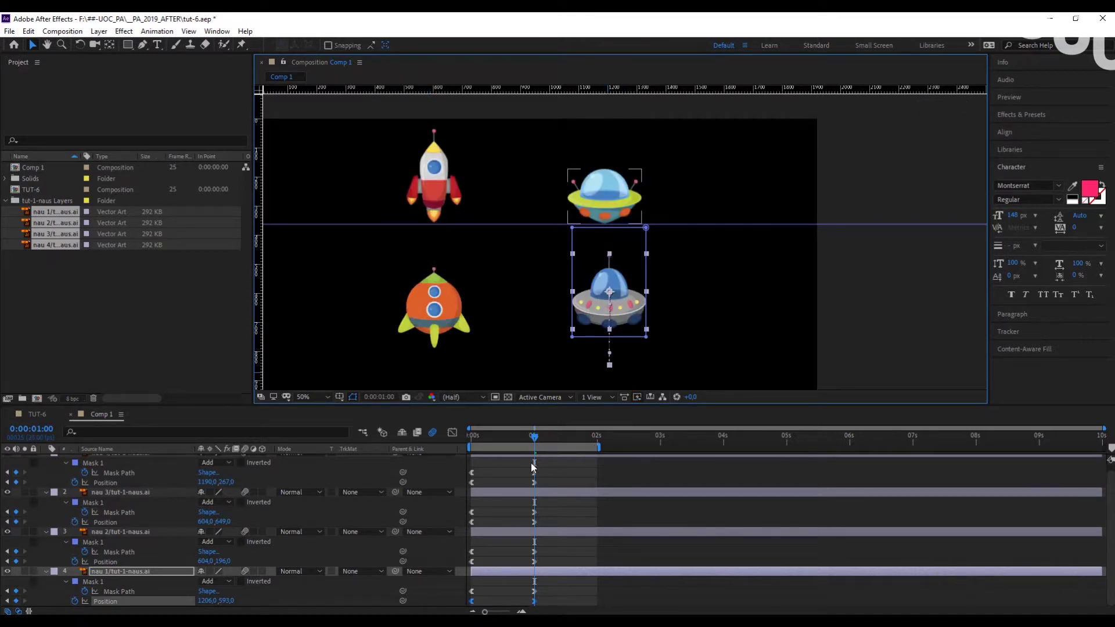
Step: Preview the separated ships' mask reveal from 0:00:00:00 and scrub back to 0:00:00:13
drag(533, 437, 420, 435)
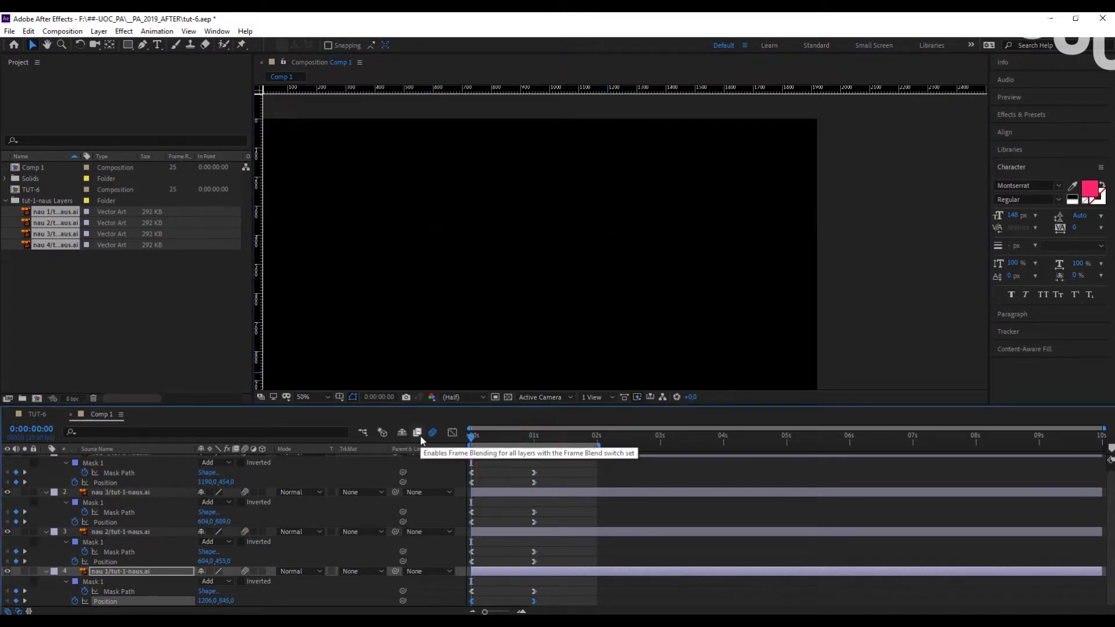
key(space)
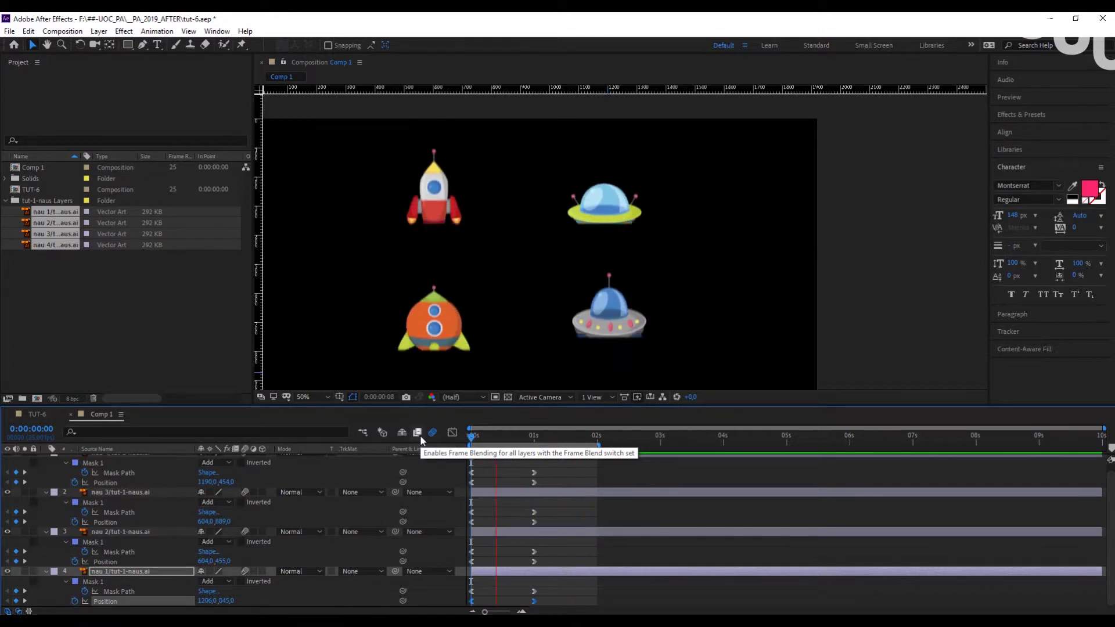
click(536, 441)
drag(507, 441, 514, 434)
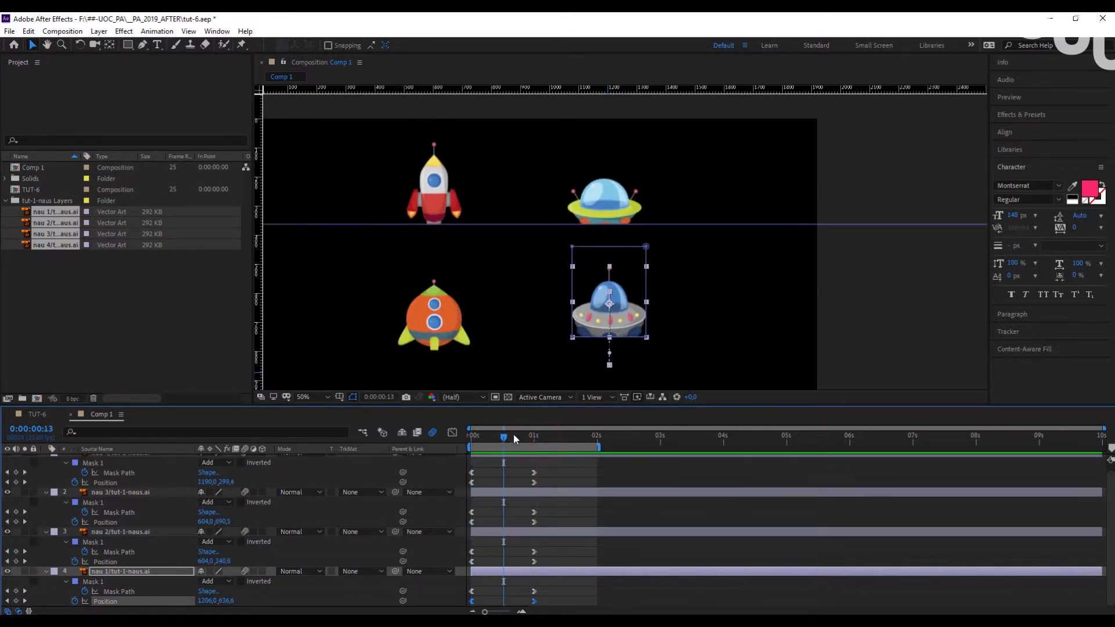
Step: Collapse the properties of all four ship layers and check the whole composition at 25% zoom around 0:00:00:21
scroll(99, 507, up, 1)
click(46, 459)
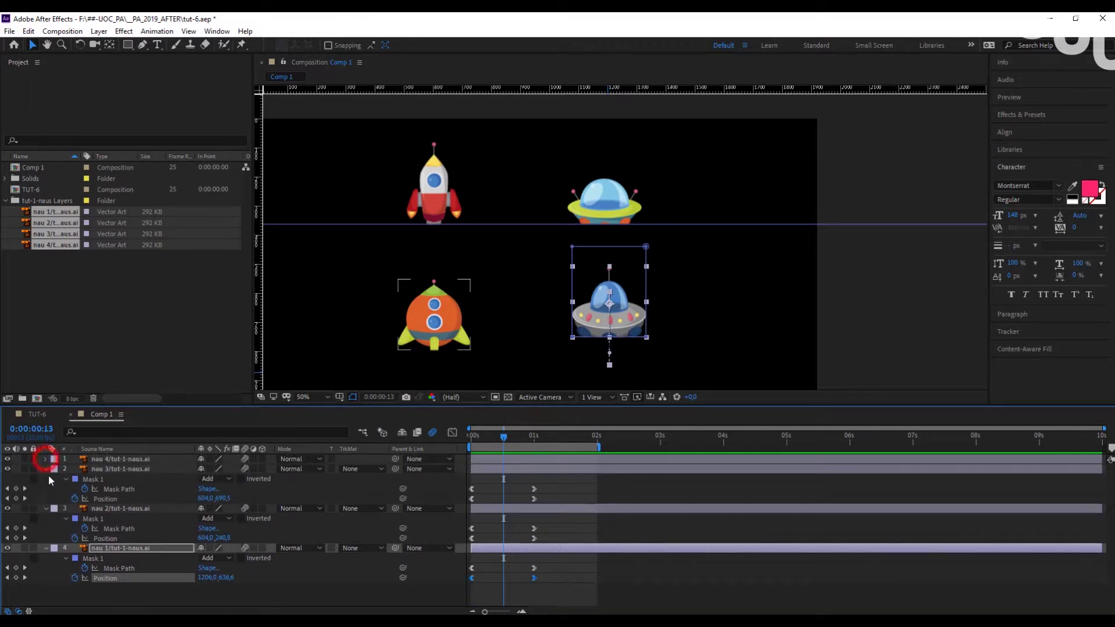
click(47, 468)
click(46, 479)
click(47, 489)
click(76, 533)
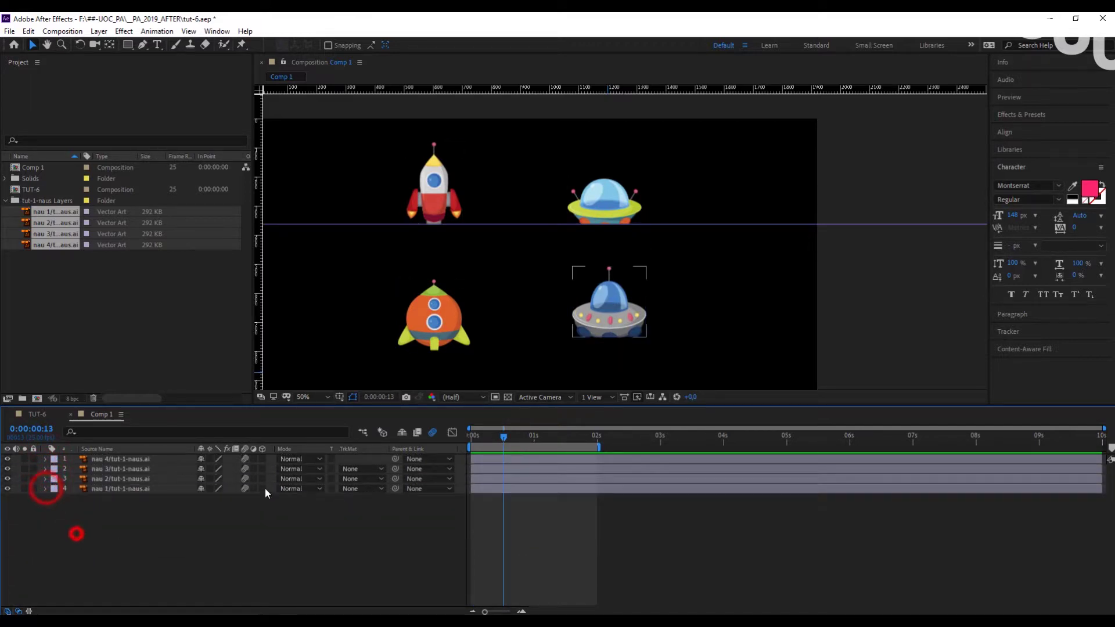
scroll(539, 326, down, 2)
drag(553, 263, 546, 279)
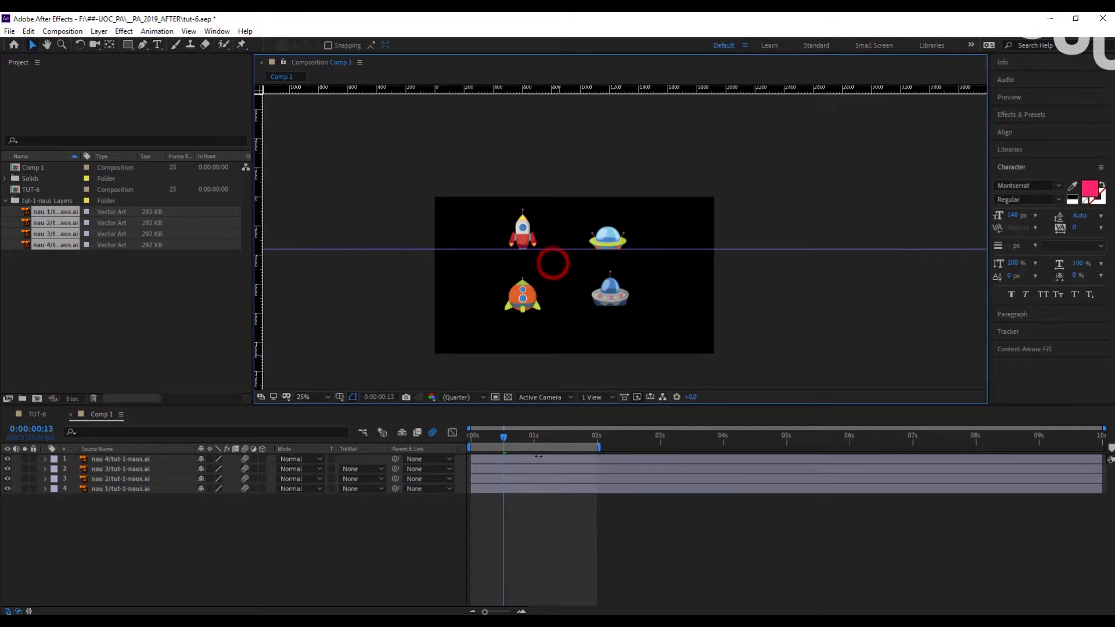
mouse_move(507, 440)
mouse_down()
mouse_move(484, 438)
mouse_move(524, 440)
mouse_up()
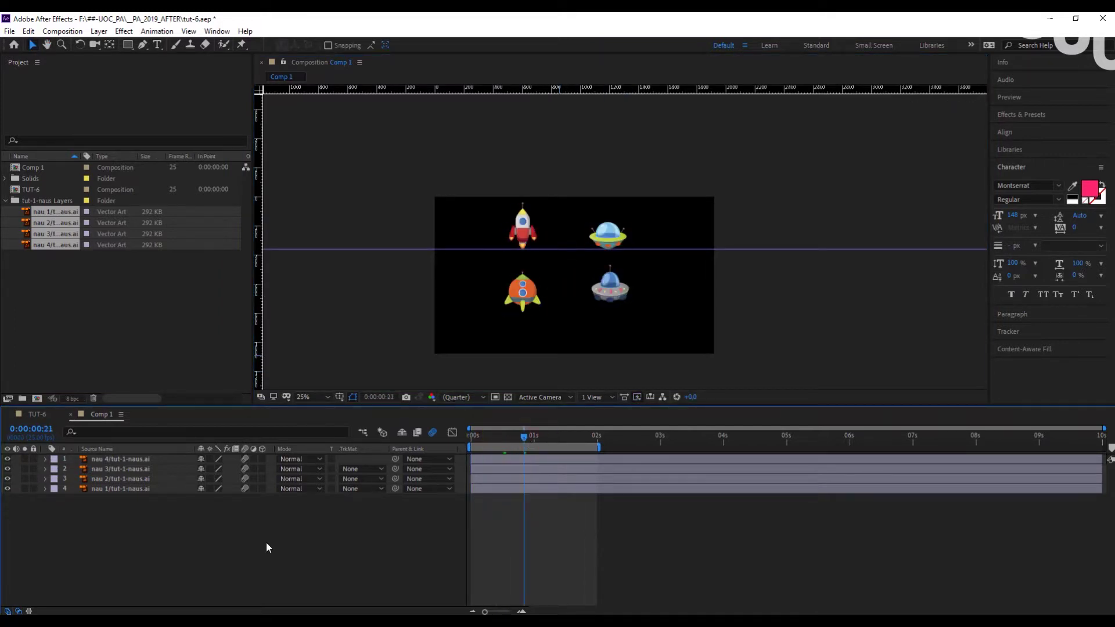
Step: Examine how the nau 1 to nau 4 layers start at staggered times in the TUT-6 composition
click(146, 489)
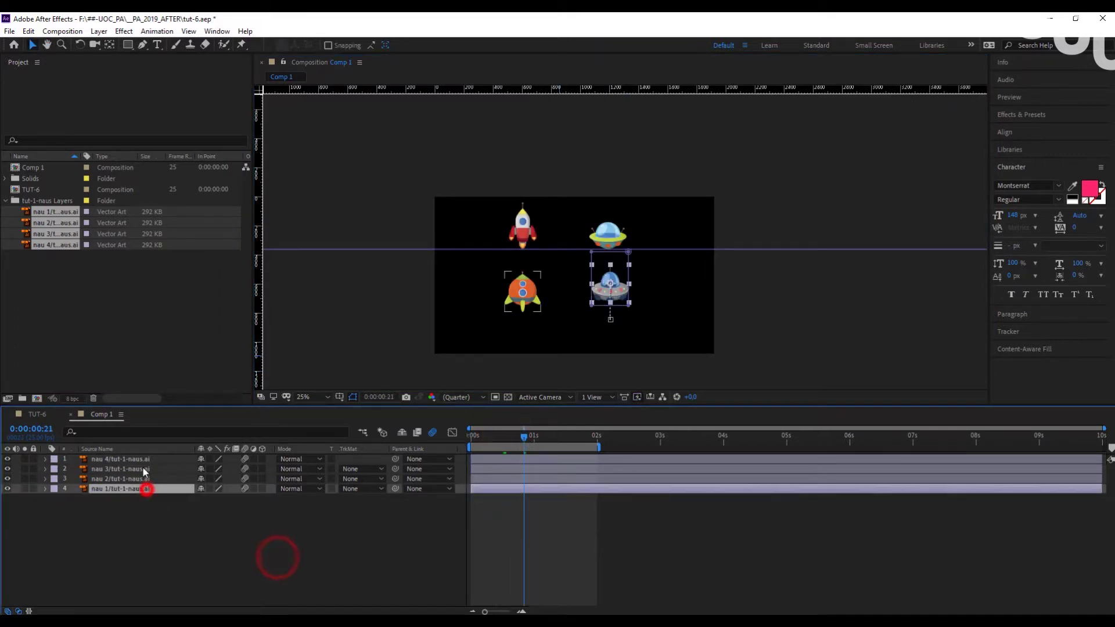
click(38, 414)
click(489, 438)
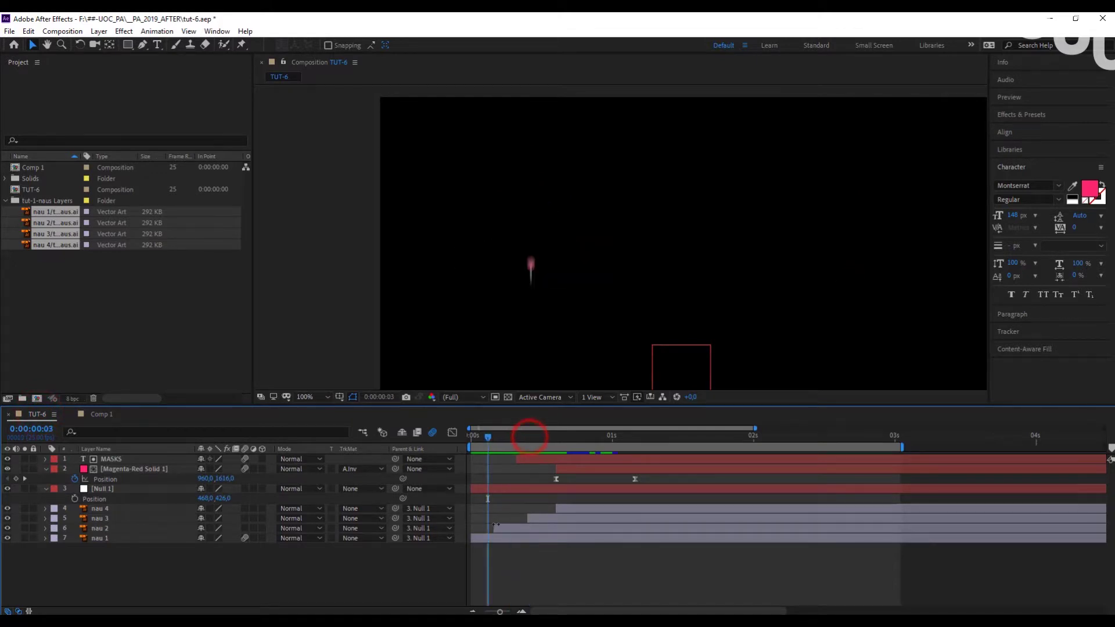
click(506, 538)
click(524, 528)
click(549, 518)
click(563, 510)
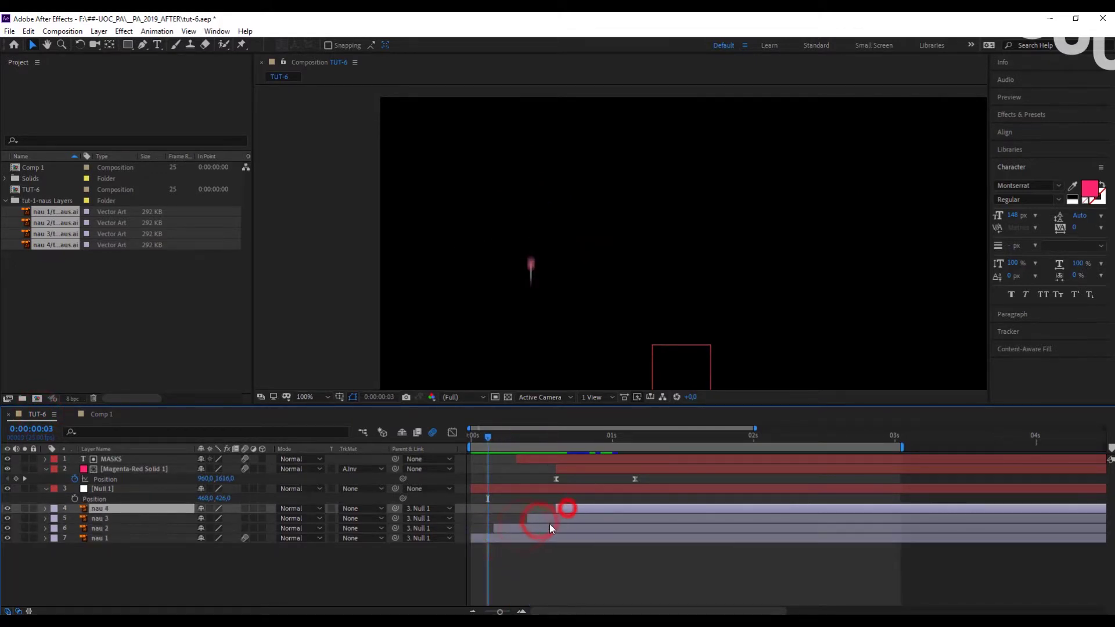
Step: Return to Comp 1 at 0:00:00:00, select all four ship layers and show only their Position properties
click(101, 414)
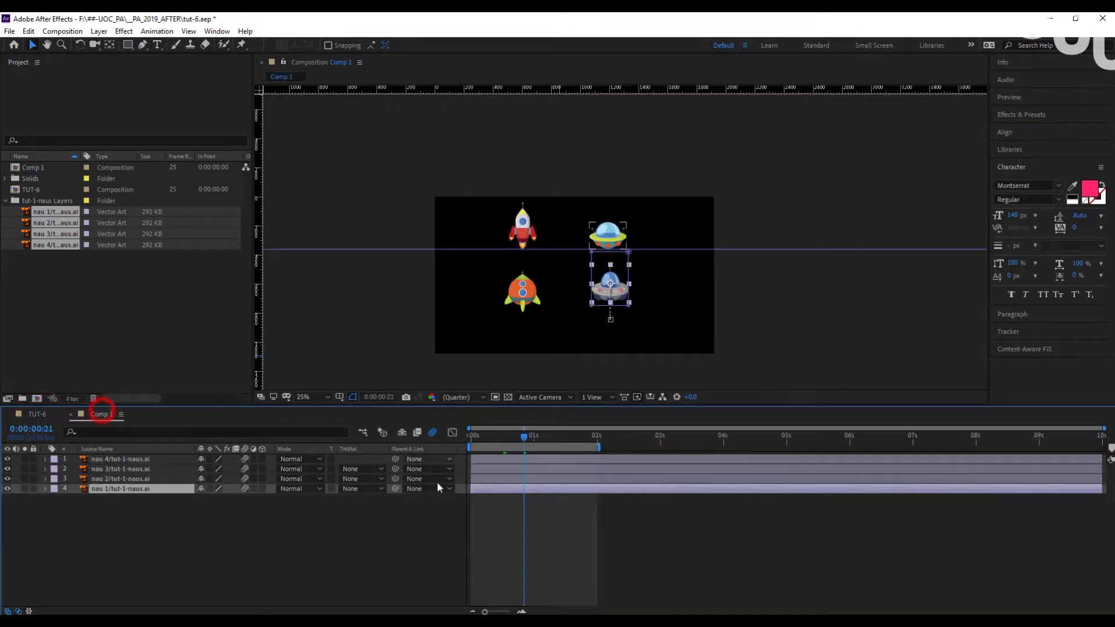
drag(525, 437, 454, 437)
click(489, 479)
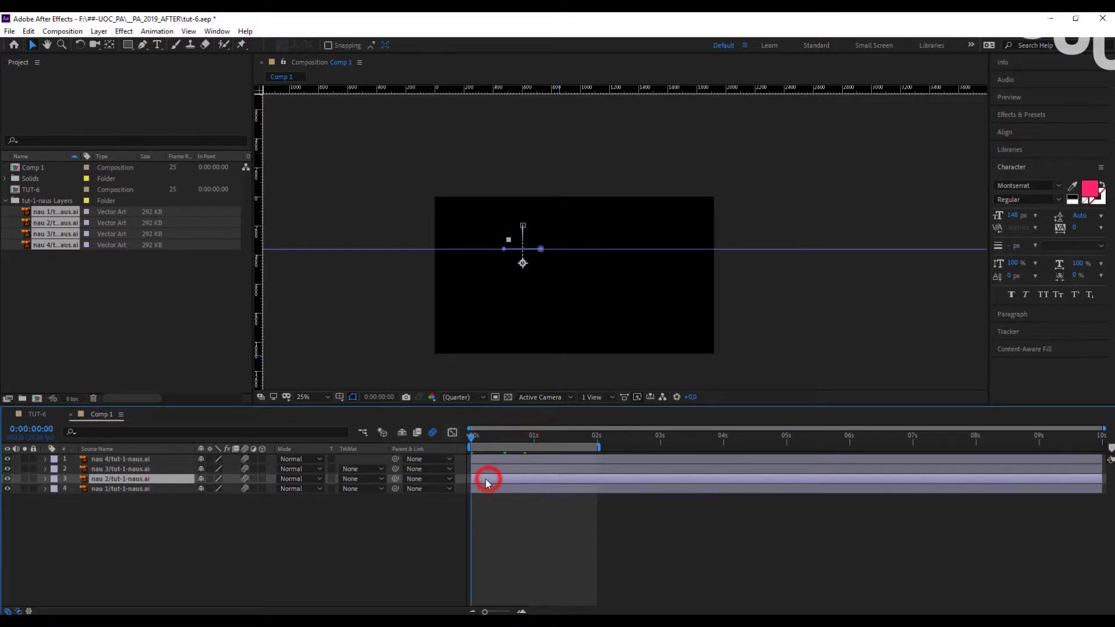
click(484, 490)
shift+click(490, 459)
key(u)
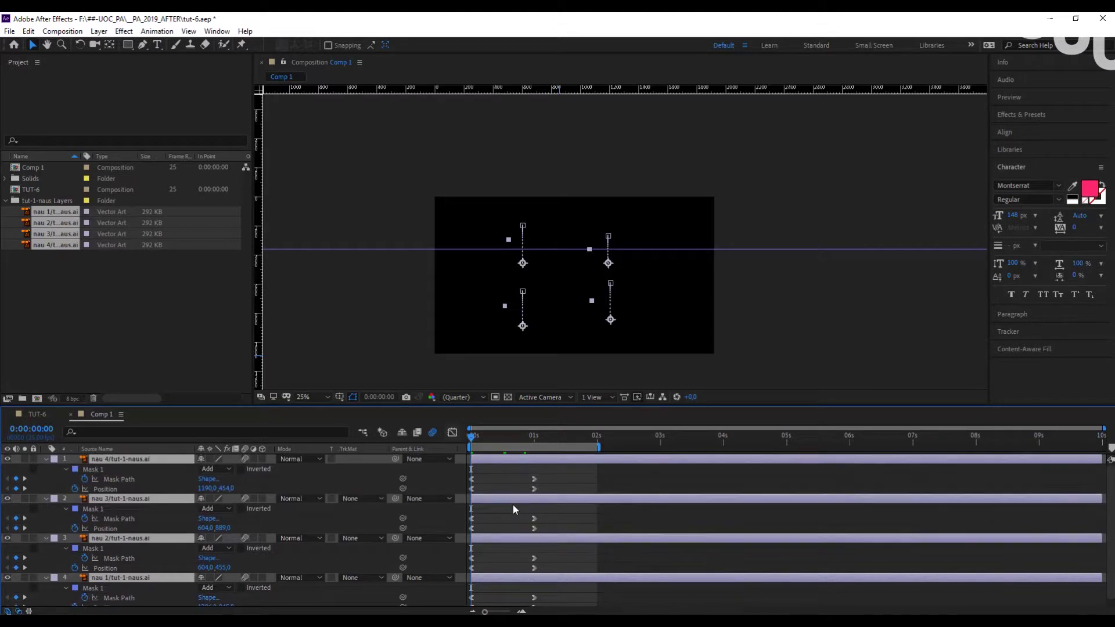
key(u)
key(p)
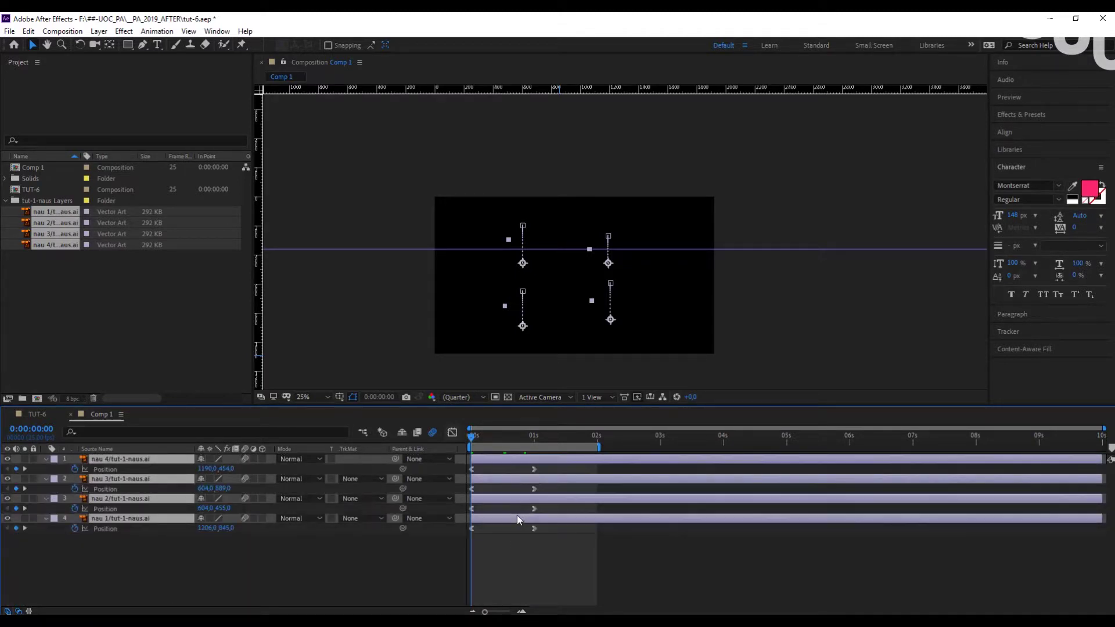
Step: Stagger nau 2, nau 3 and nau 4 to start at about 0.25, 0.5 and 0.8 seconds, and extend the work area slightly past 2 seconds
click(496, 571)
drag(497, 500, 512, 500)
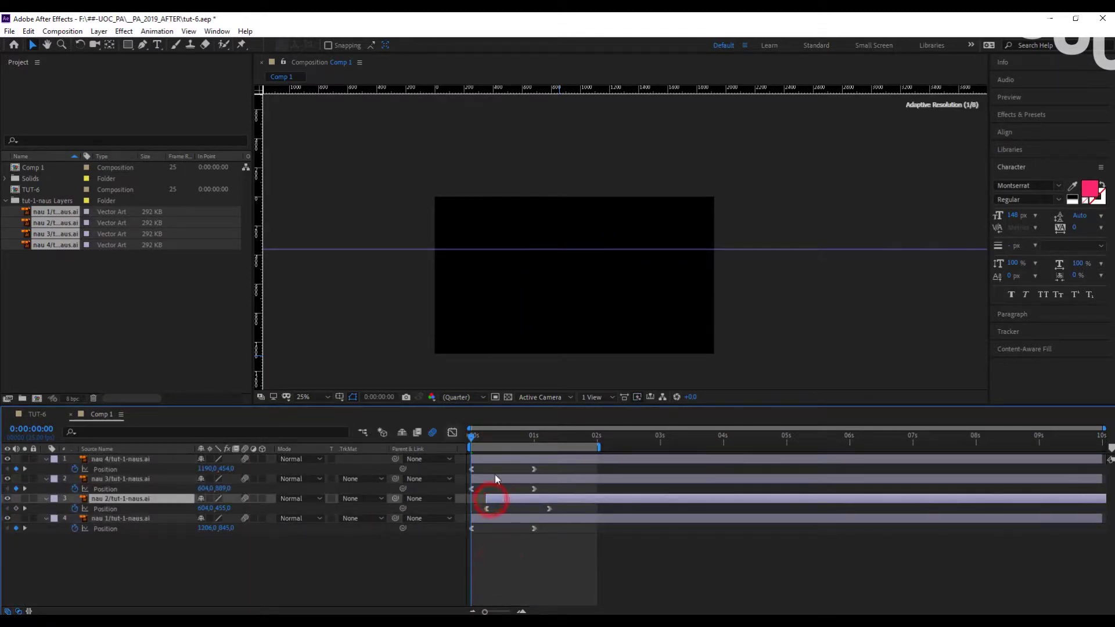
mouse_move(477, 436)
mouse_down()
mouse_move(511, 479)
mouse_move(576, 459)
mouse_move(491, 439)
mouse_move(563, 442)
mouse_move(471, 436)
mouse_up()
drag(599, 446, 613, 447)
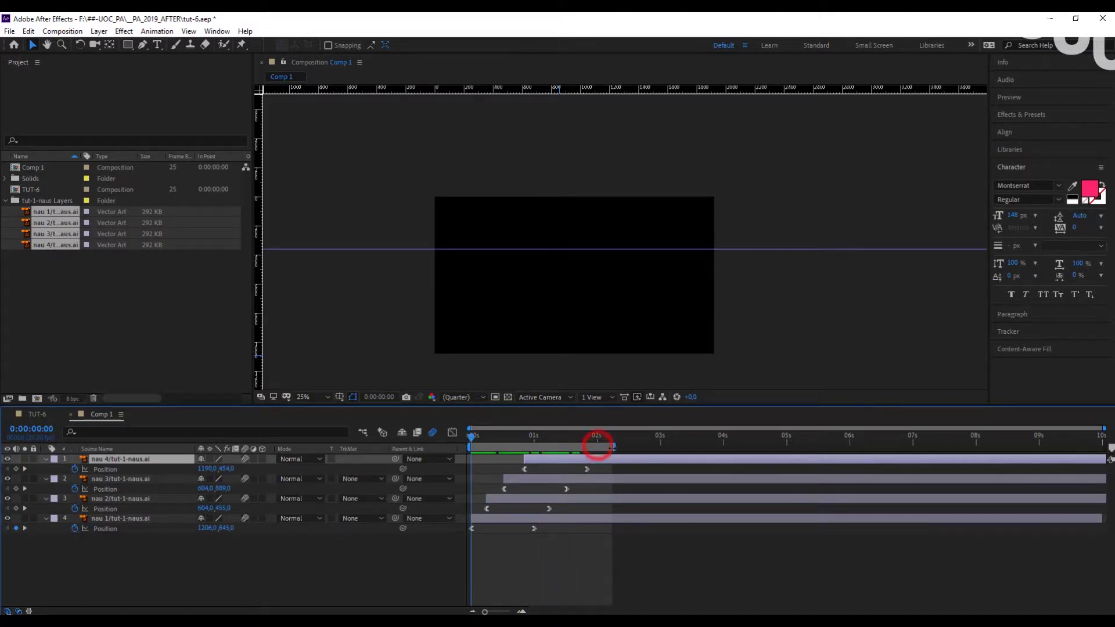
Step: Preview the staggered reveal in Comp 1 and compare it with the TUT-6 animation up to about 0:00:01:02
key(space)
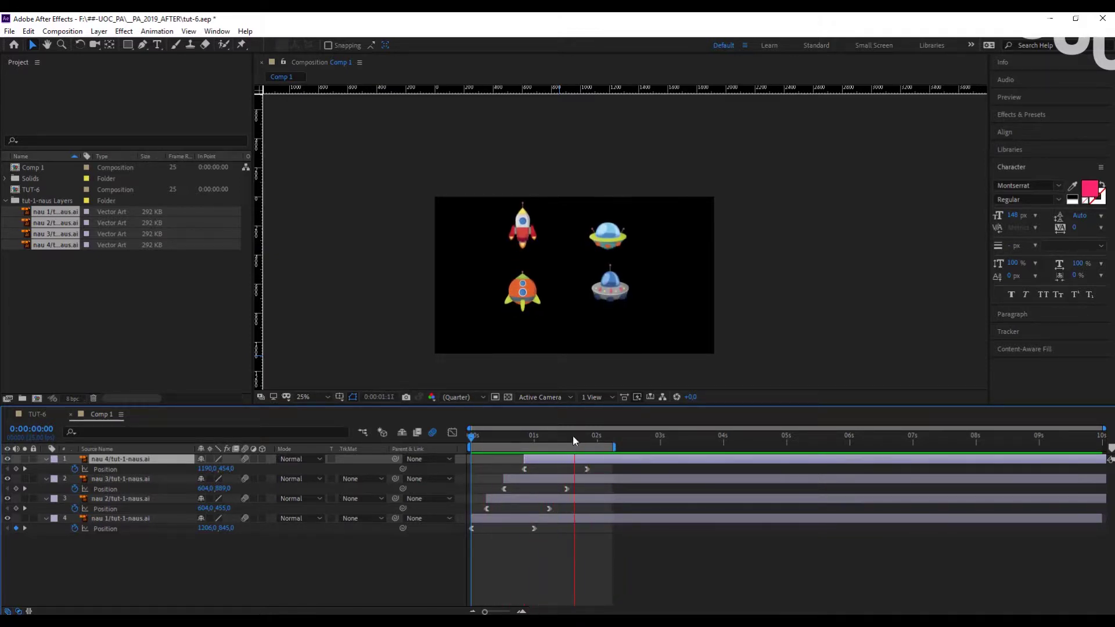
mouse_move(573, 435)
mouse_down()
mouse_move(458, 447)
mouse_move(560, 435)
mouse_up()
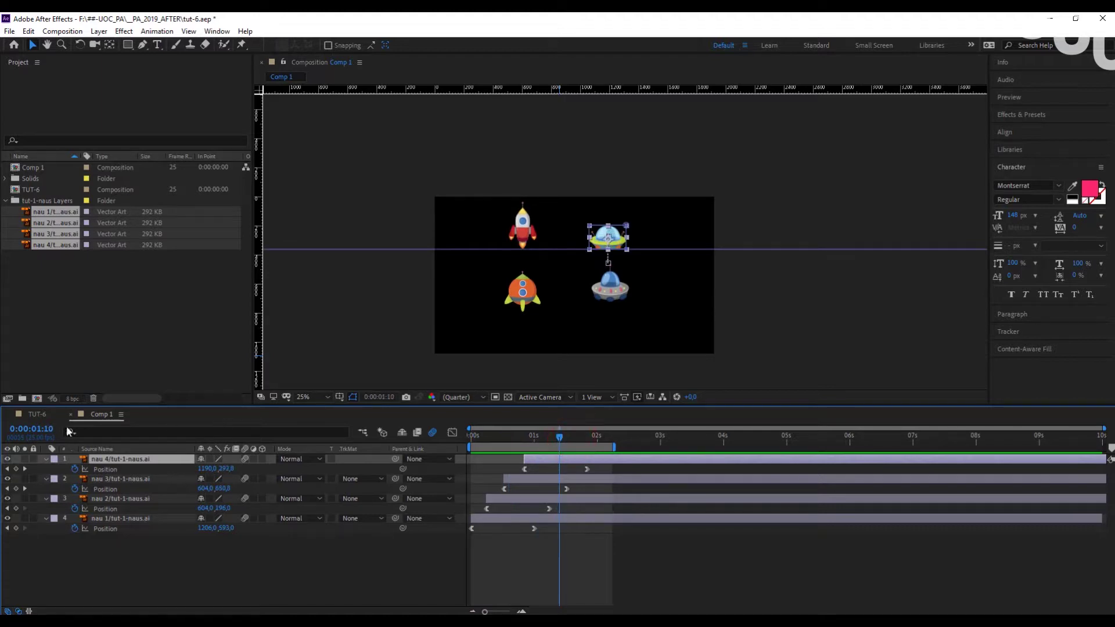
click(38, 415)
drag(693, 320, 540, 240)
drag(493, 438, 634, 439)
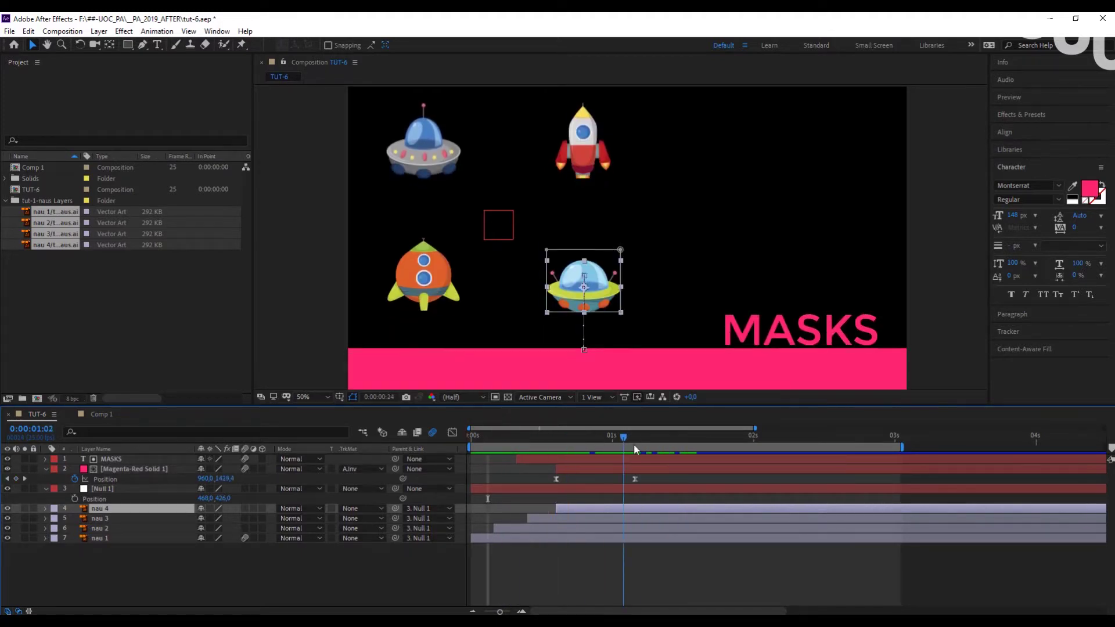
Step: Return to Comp 1 and review the staggered ship layers one by one around 0:00:01:00
click(97, 414)
drag(566, 437, 538, 449)
click(270, 563)
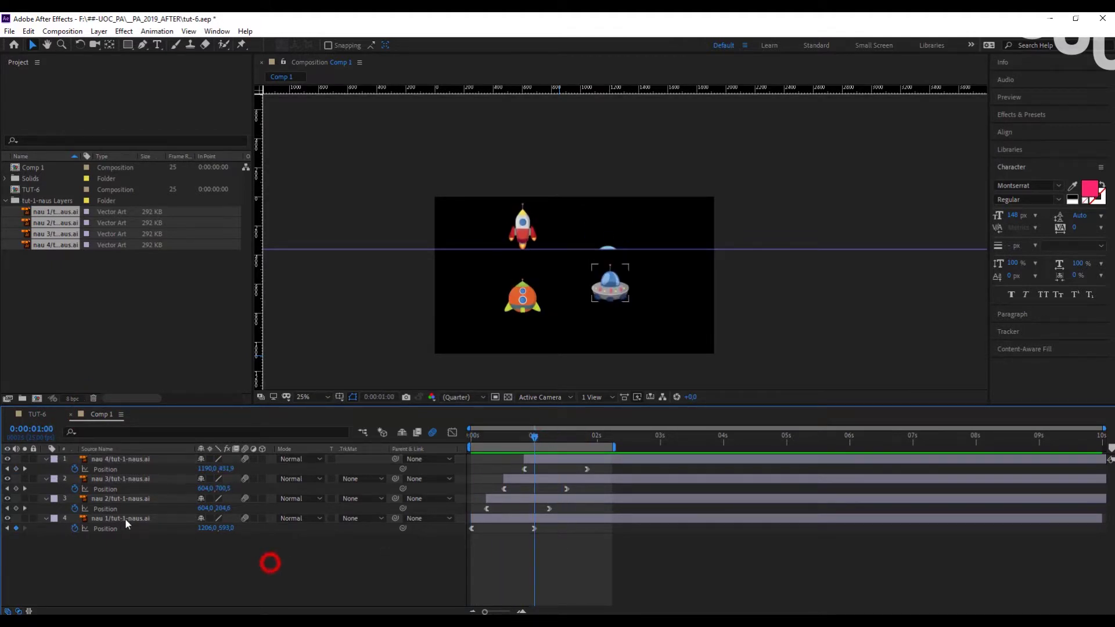
click(145, 518)
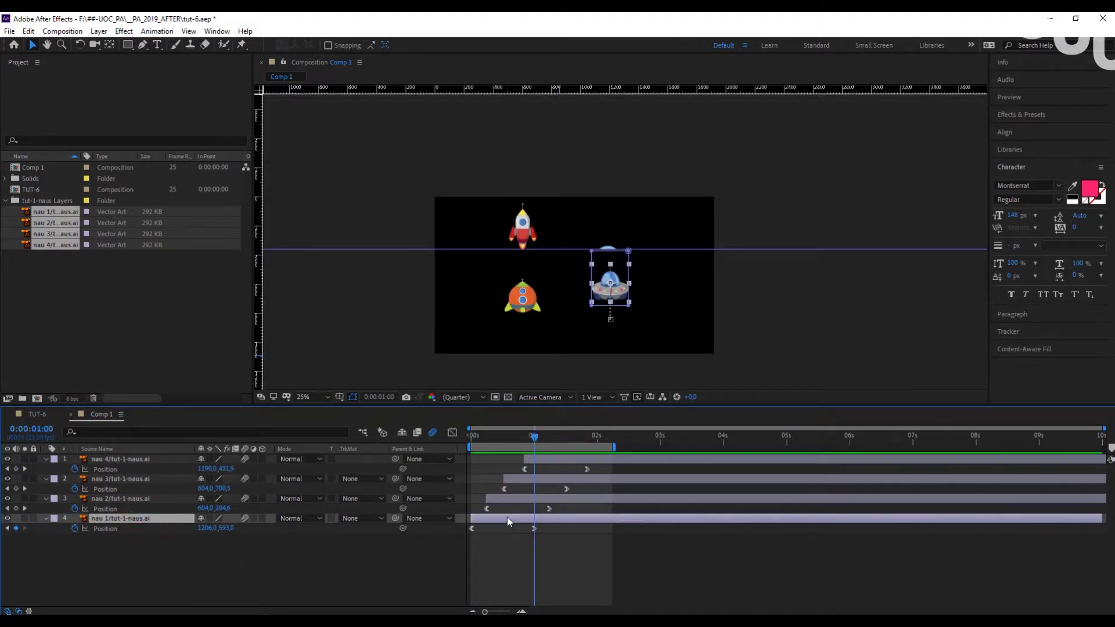
click(513, 498)
click(521, 478)
click(541, 459)
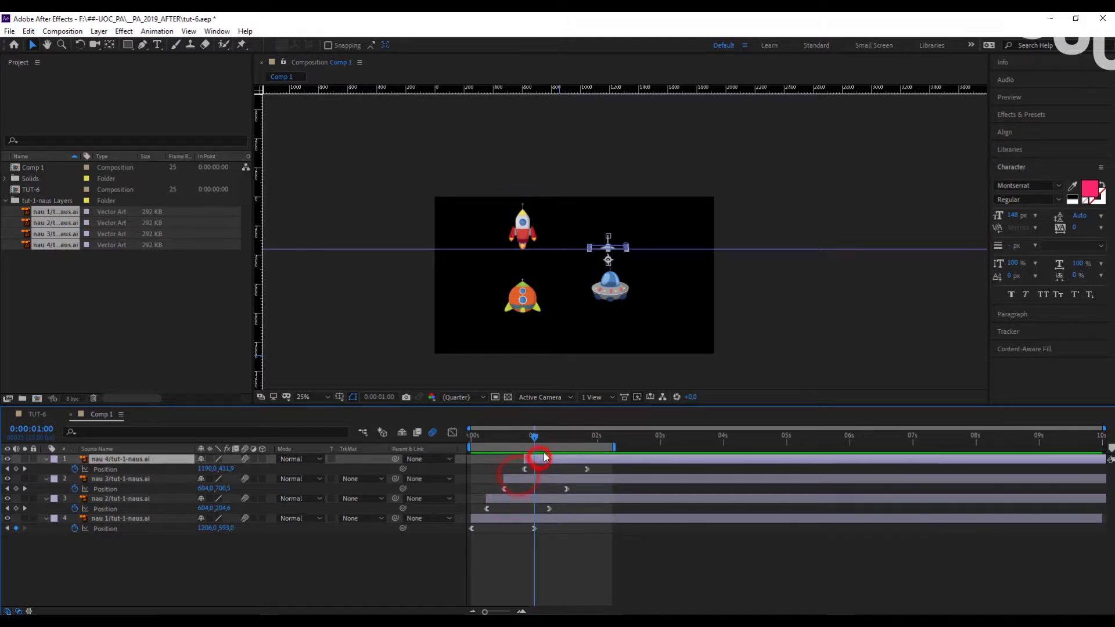
mouse_move(534, 437)
mouse_down()
mouse_move(572, 438)
mouse_move(469, 438)
mouse_move(534, 444)
mouse_up()
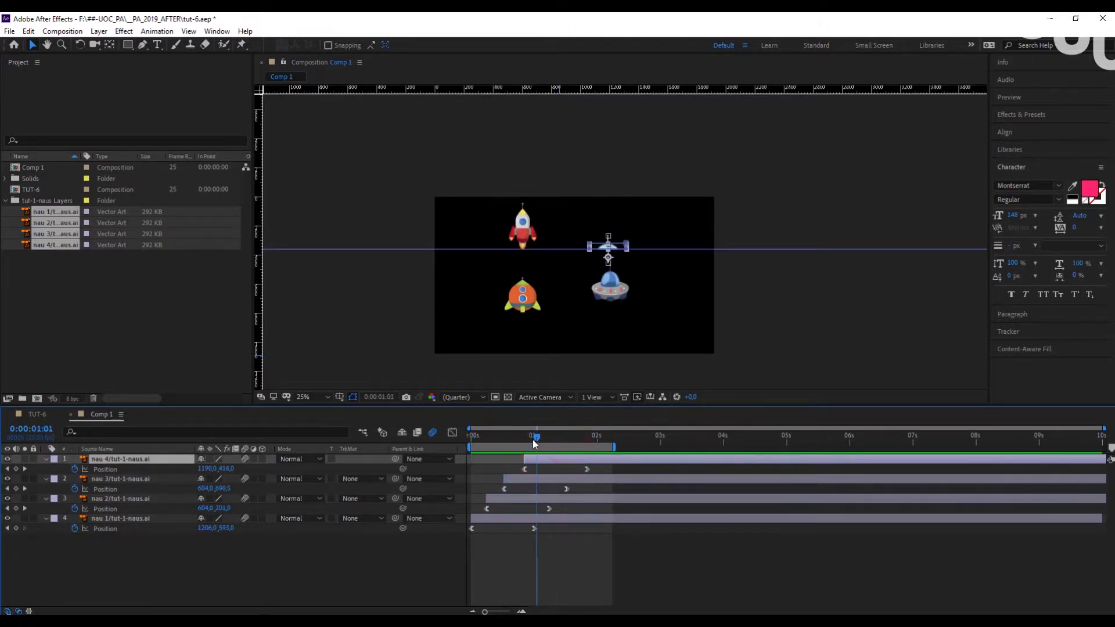
Step: Add a new null object to Comp 1
right_click(130, 563)
click(195, 431)
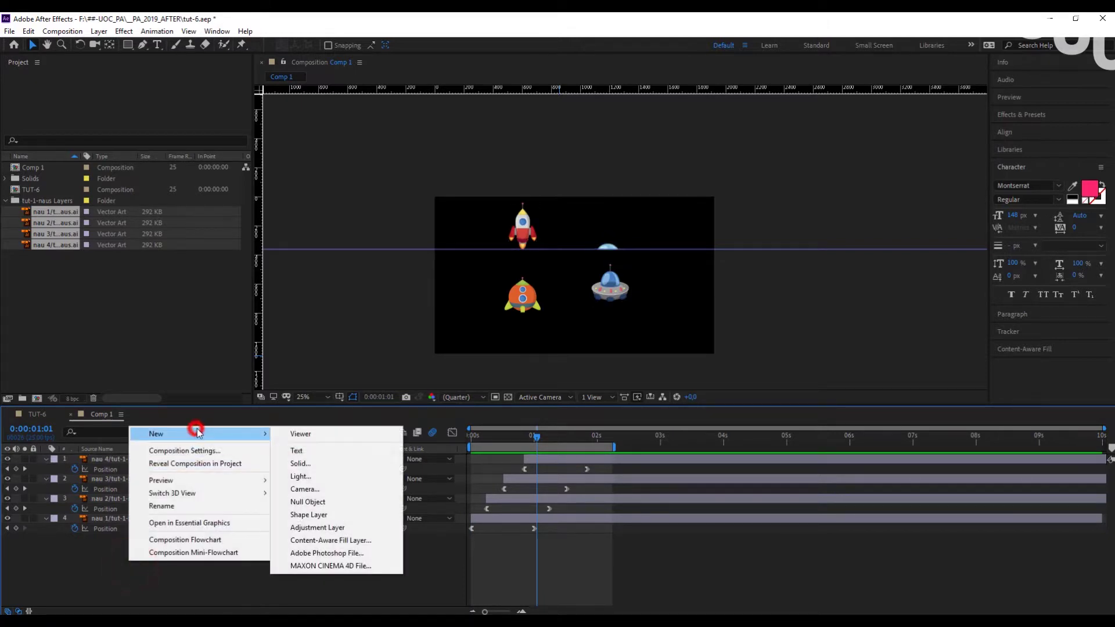
click(323, 500)
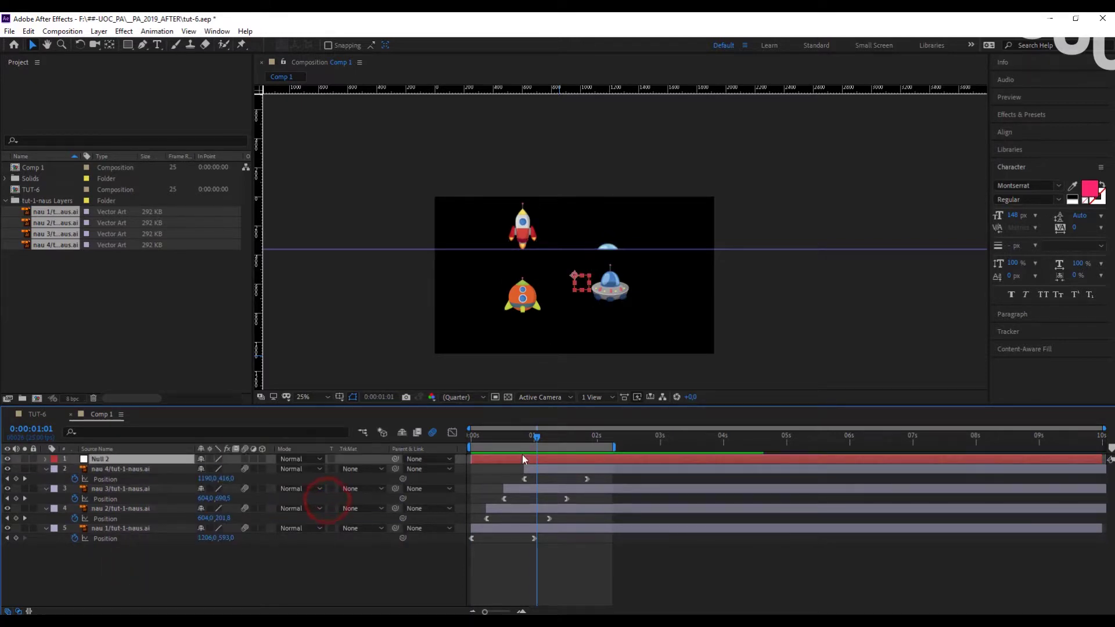
click(344, 590)
click(572, 462)
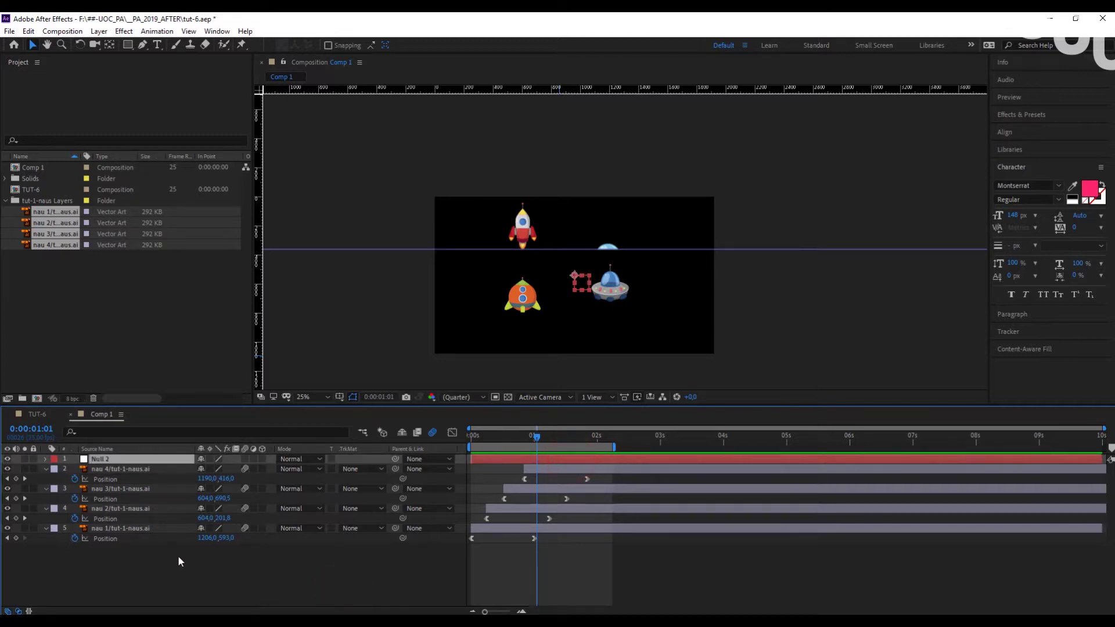
right_click(123, 559)
mouse_move(175, 426)
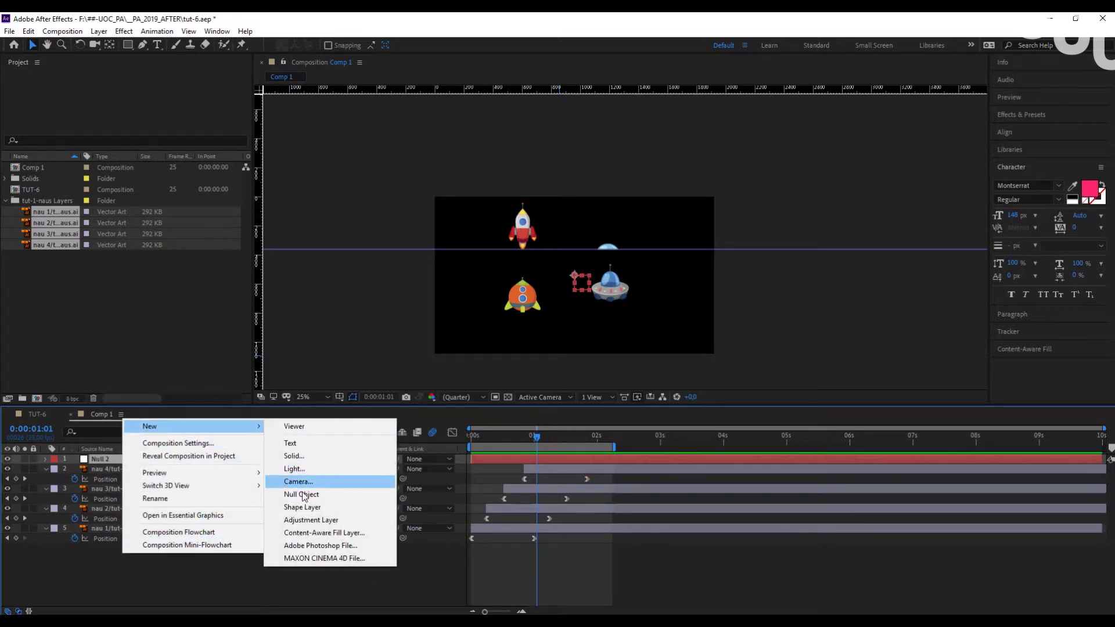
click(82, 573)
Step: Parent the four nau layers to the Null 2 layer
click(131, 468)
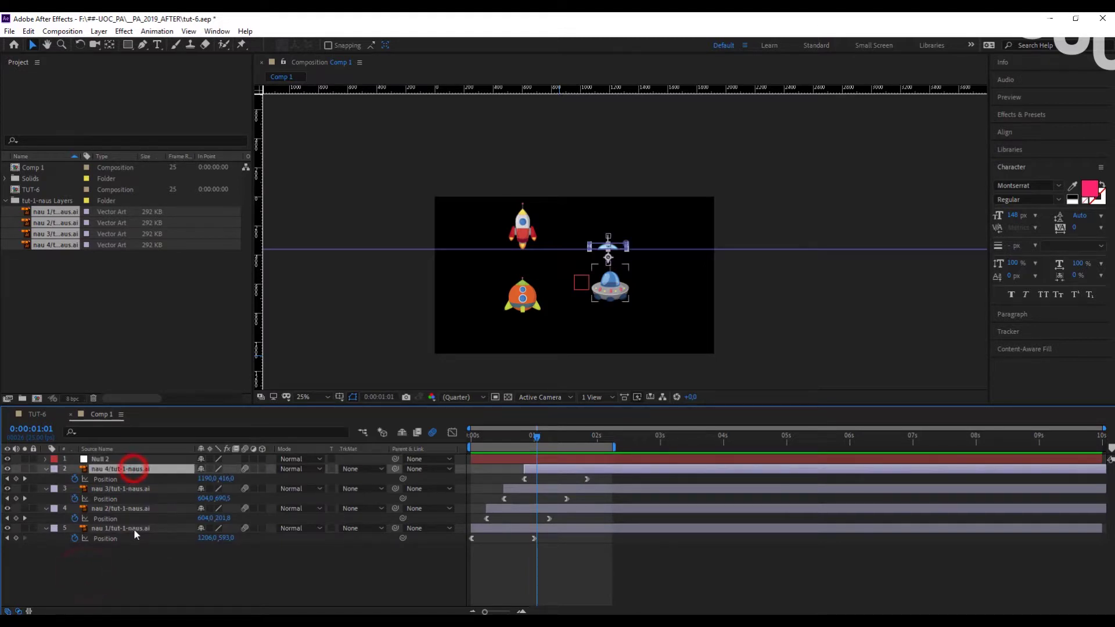
shift+click(133, 529)
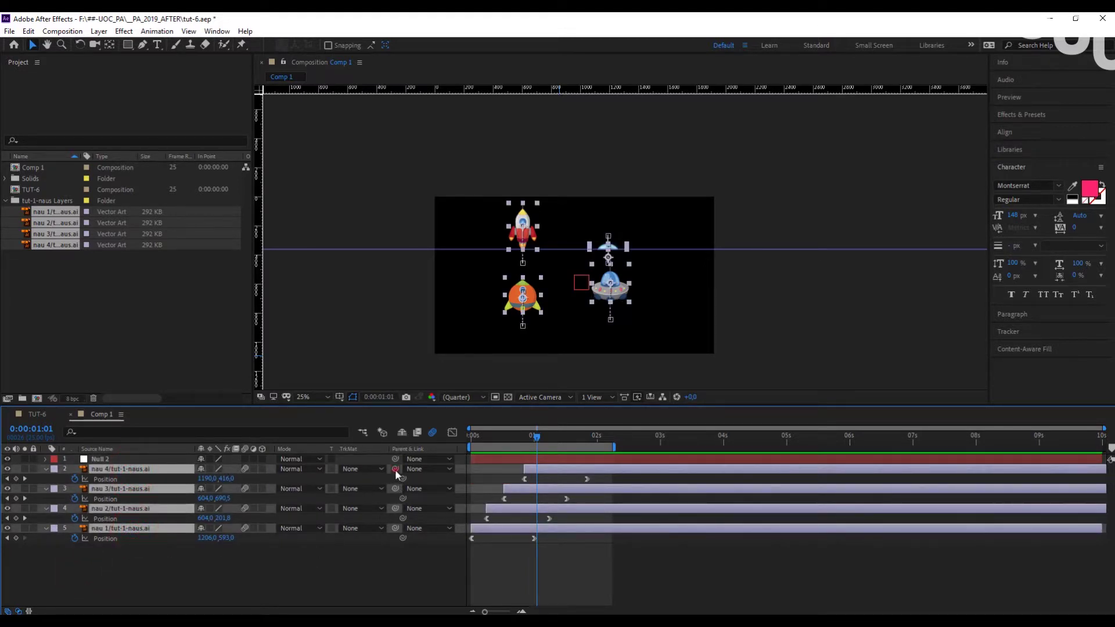
drag(395, 469, 98, 459)
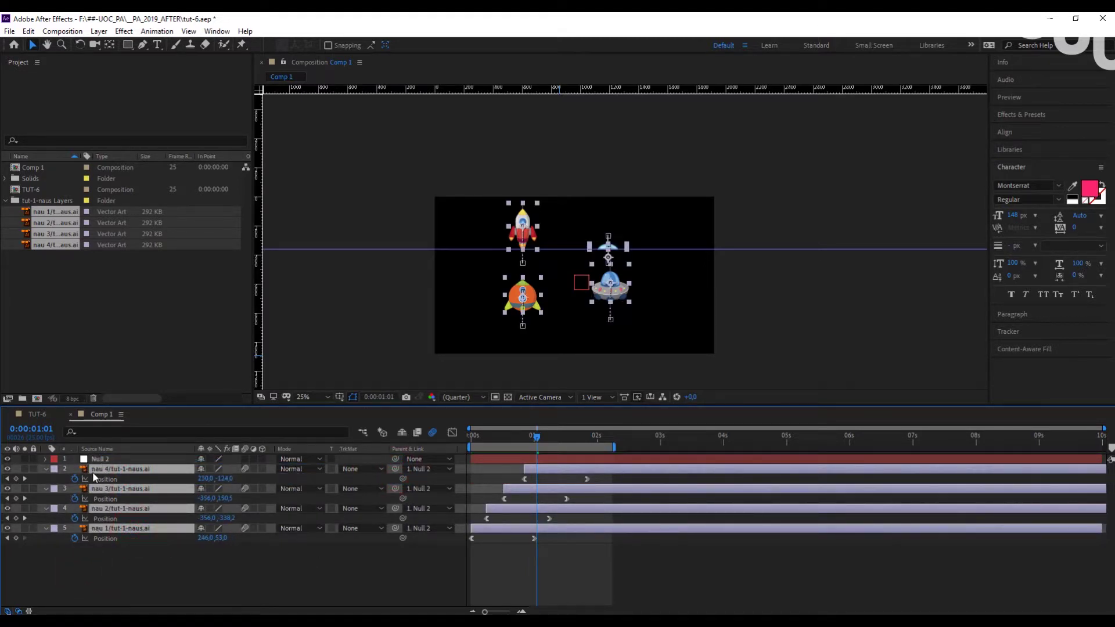
Step: Move Null 2 with its parented ships to position 644, 540 and preview the reveal from the start
click(109, 459)
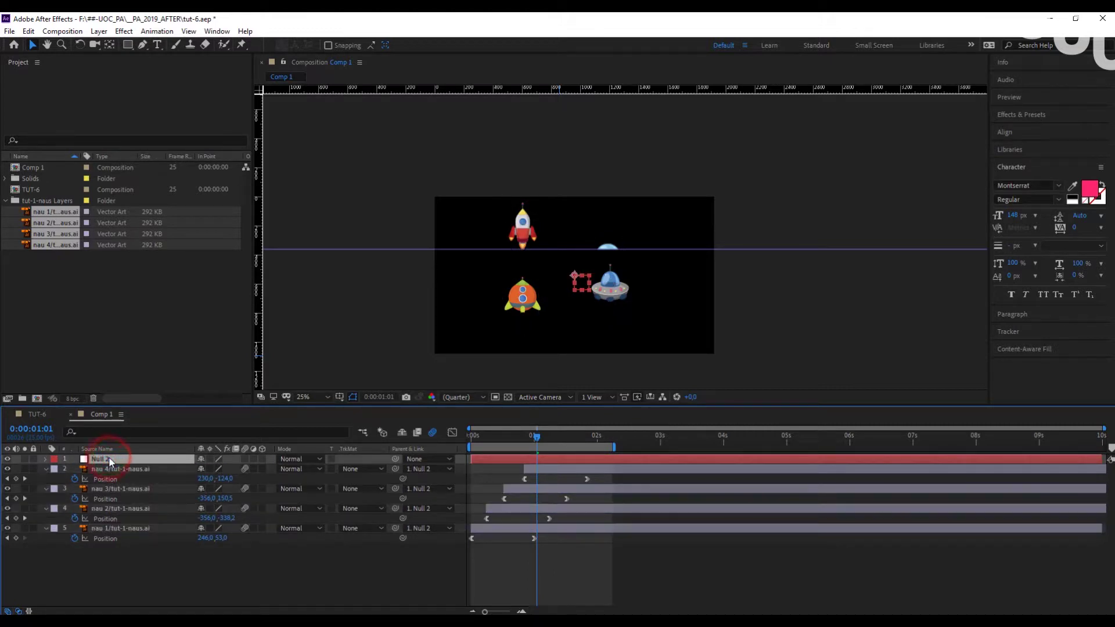
key(p)
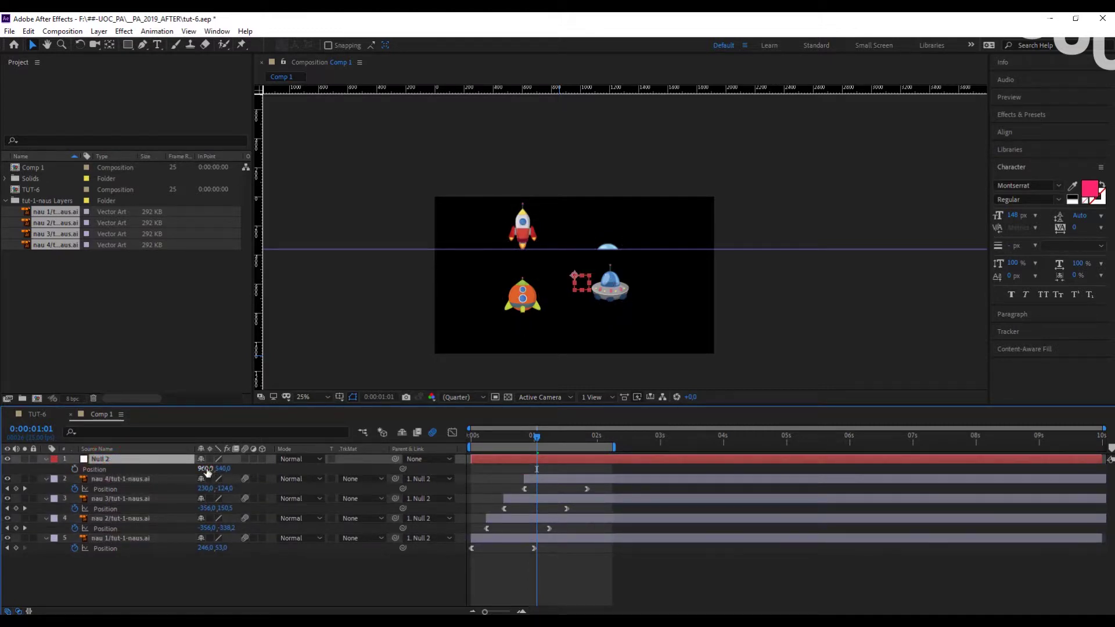
drag(207, 469, 23, 470)
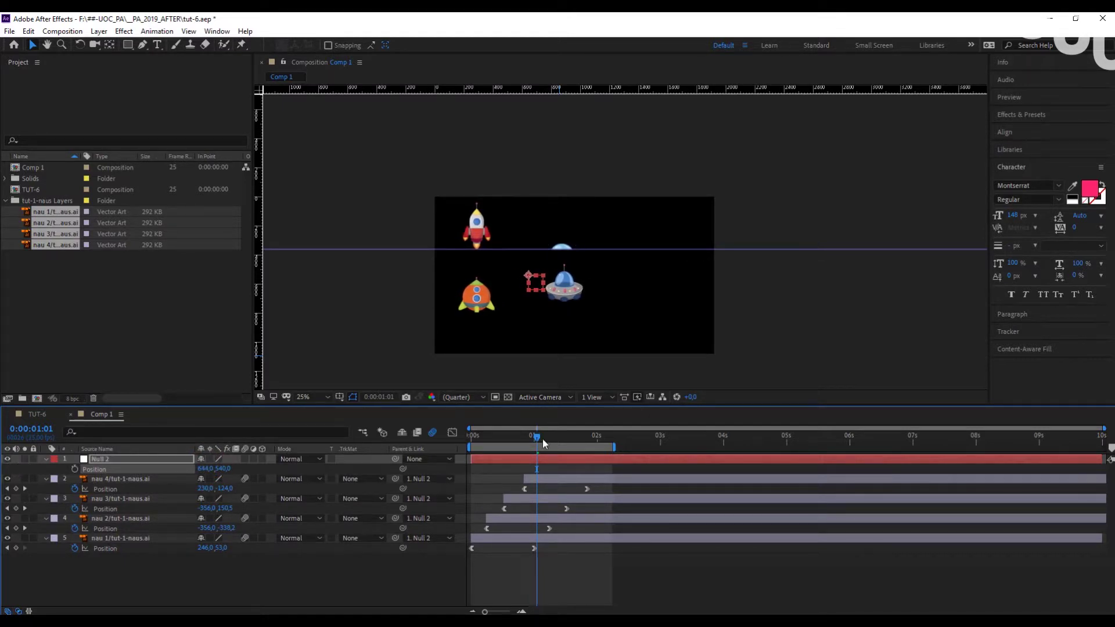
drag(544, 444, 458, 436)
key(space)
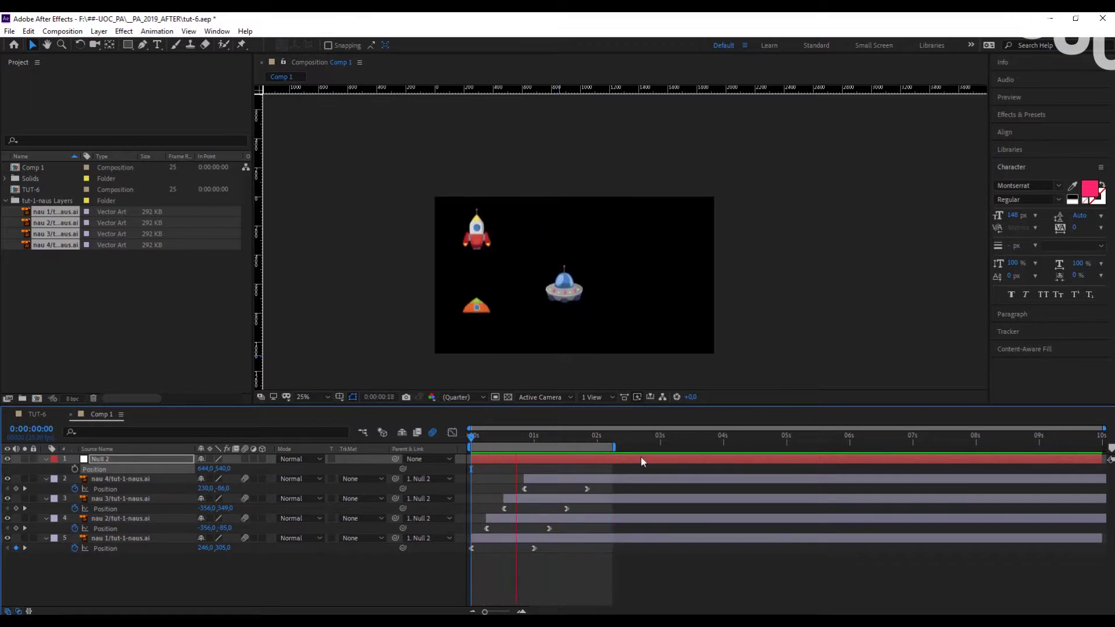
click(562, 436)
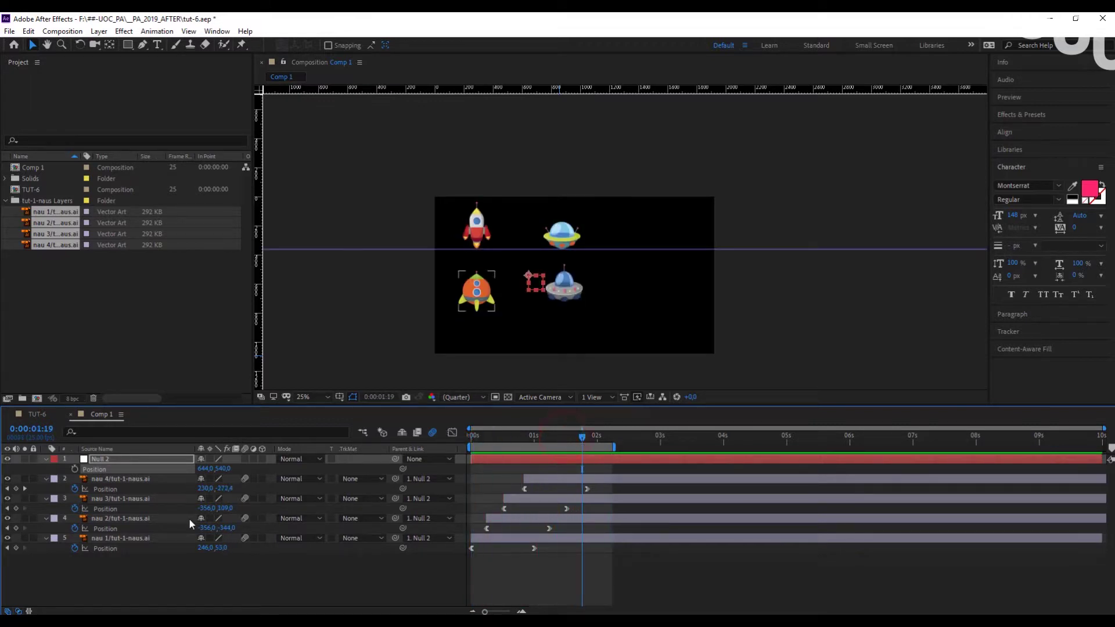
Step: Delete the Null 2 layer from Comp 1
click(124, 577)
click(106, 459)
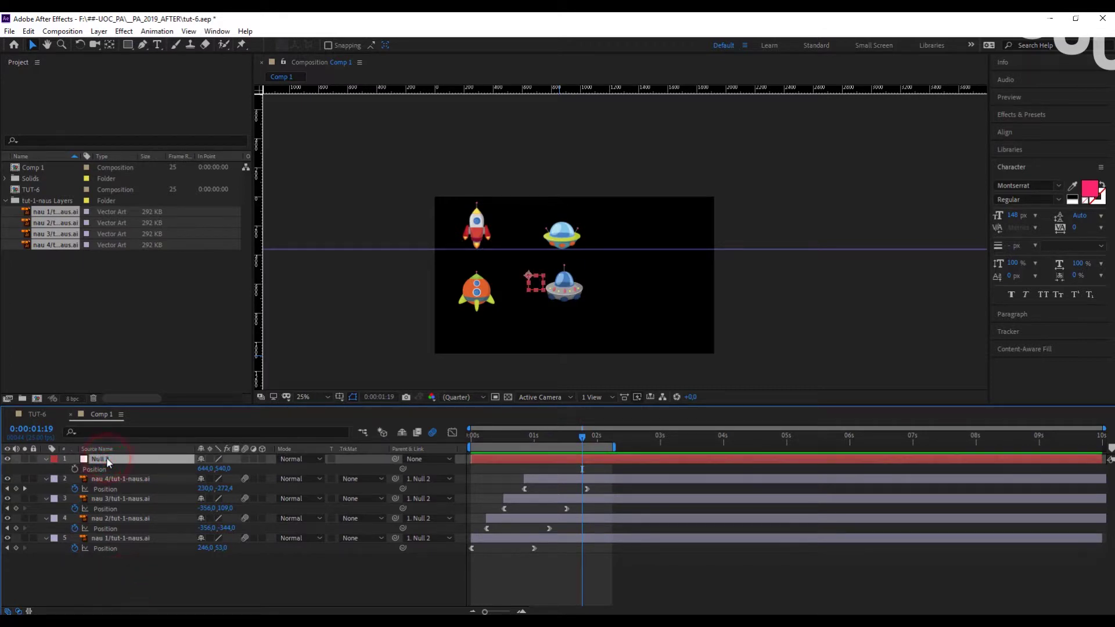
key(Delete)
click(225, 585)
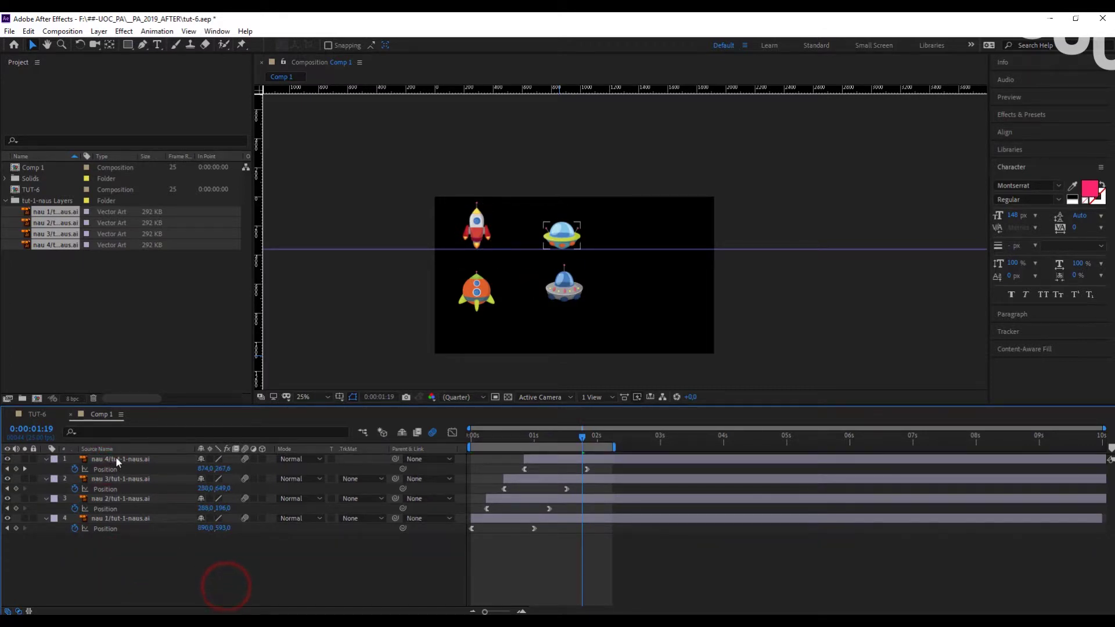
Step: Pre-compose the four nau layers into a new composition named NAUS-SOLES, moving all attributes into it
click(120, 458)
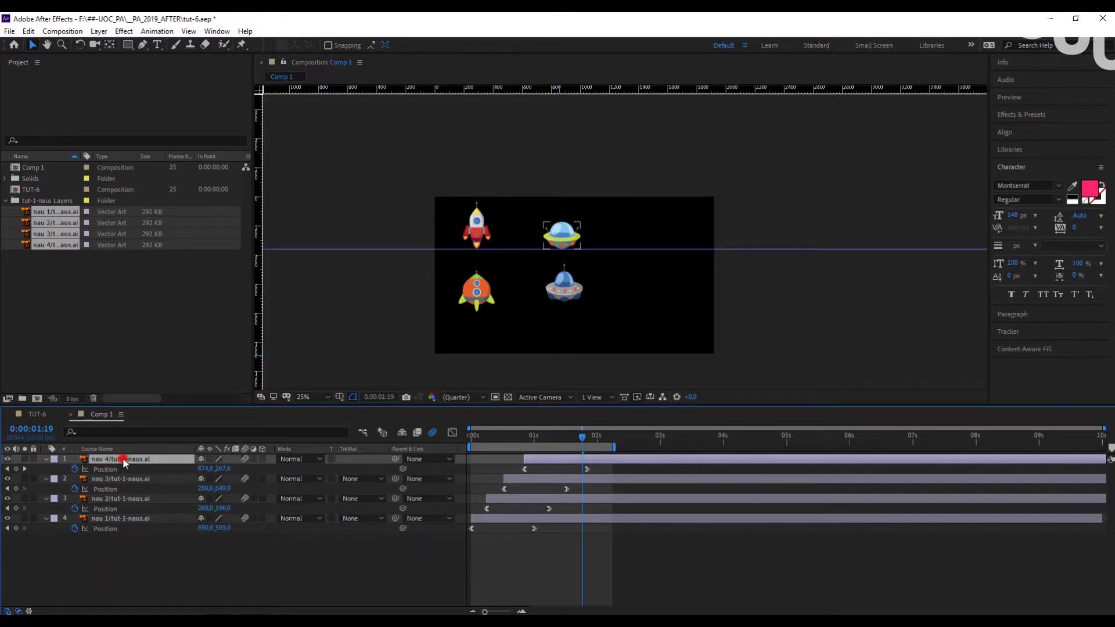
click(118, 520)
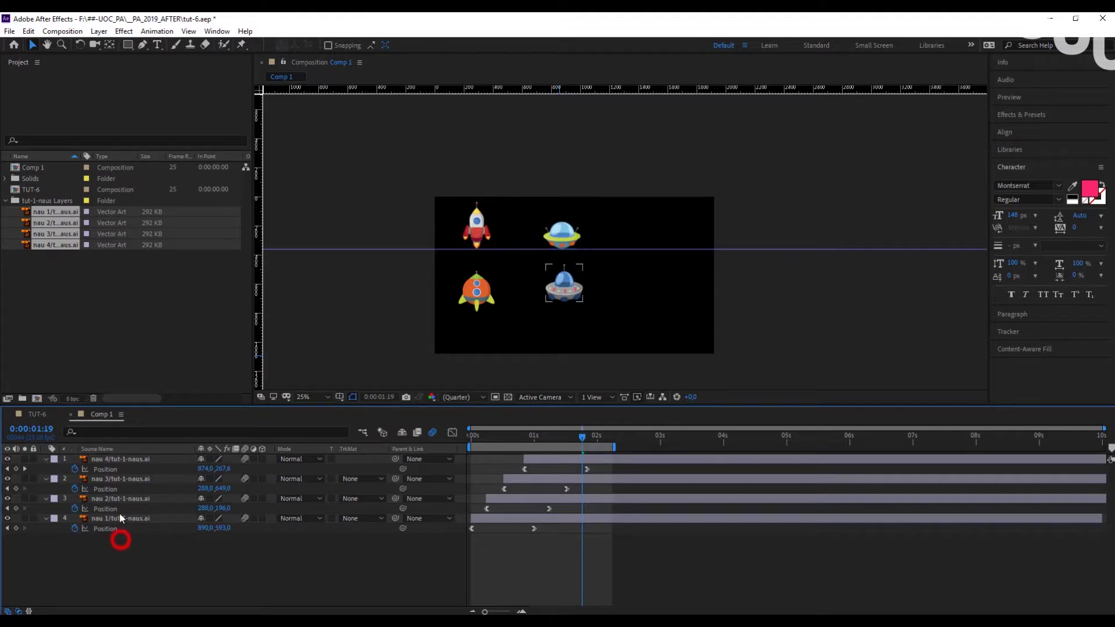
shift+click(109, 459)
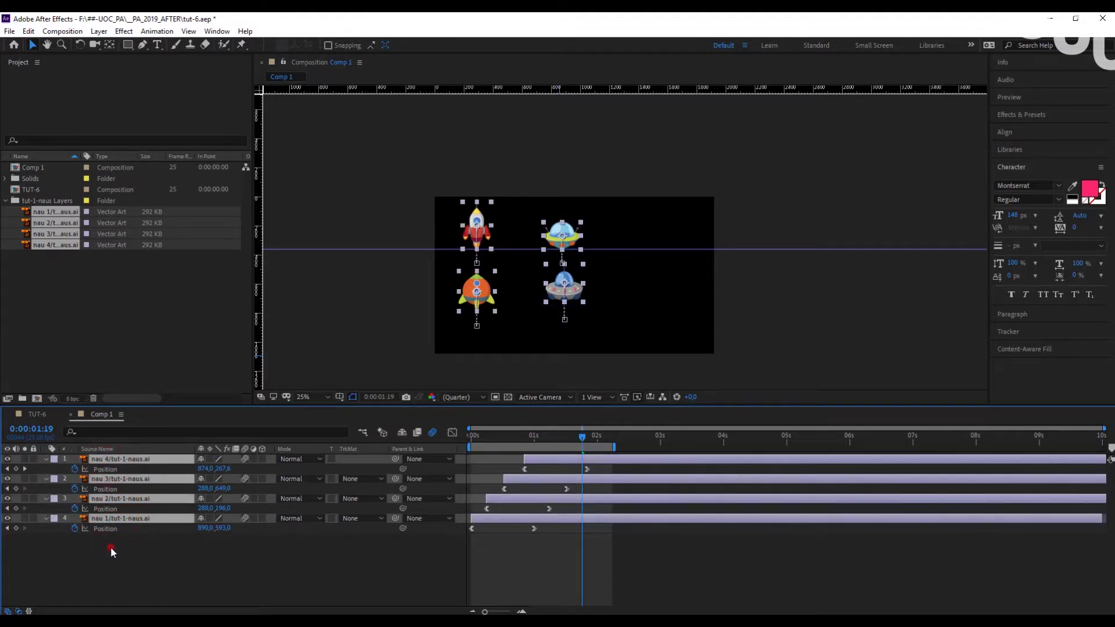
click(111, 546)
click(110, 517)
shift+click(119, 459)
right_click(113, 458)
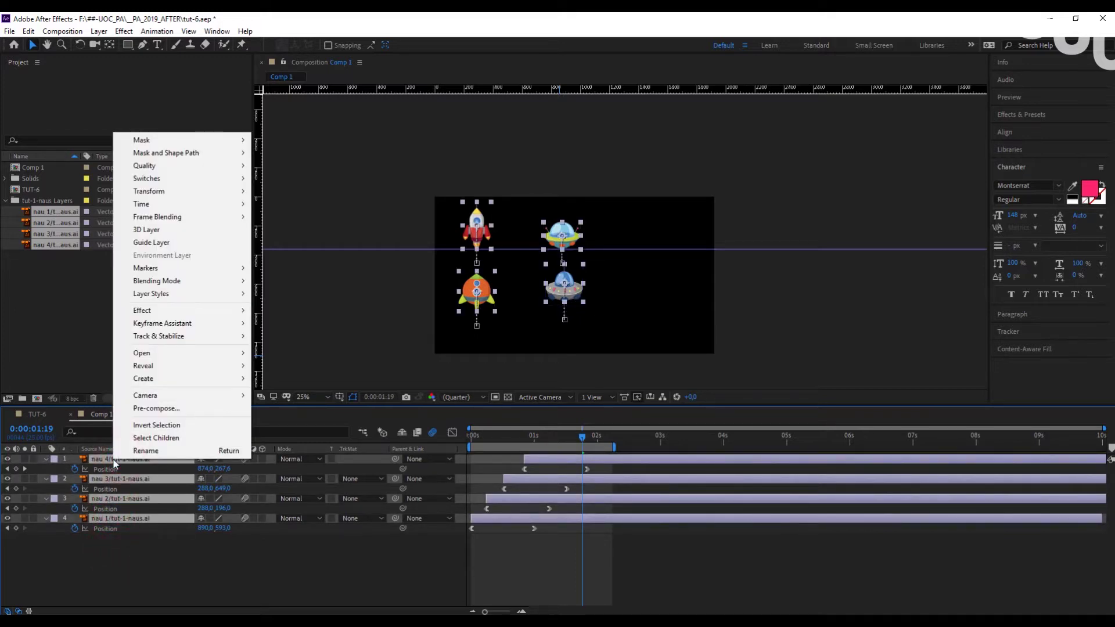
click(174, 409)
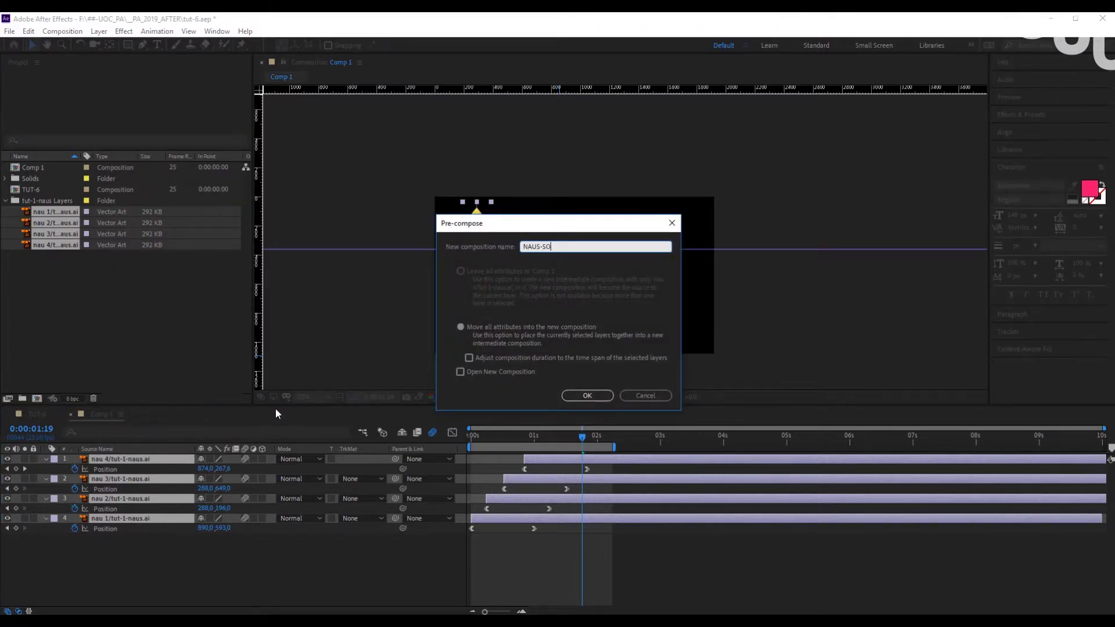
click(586, 396)
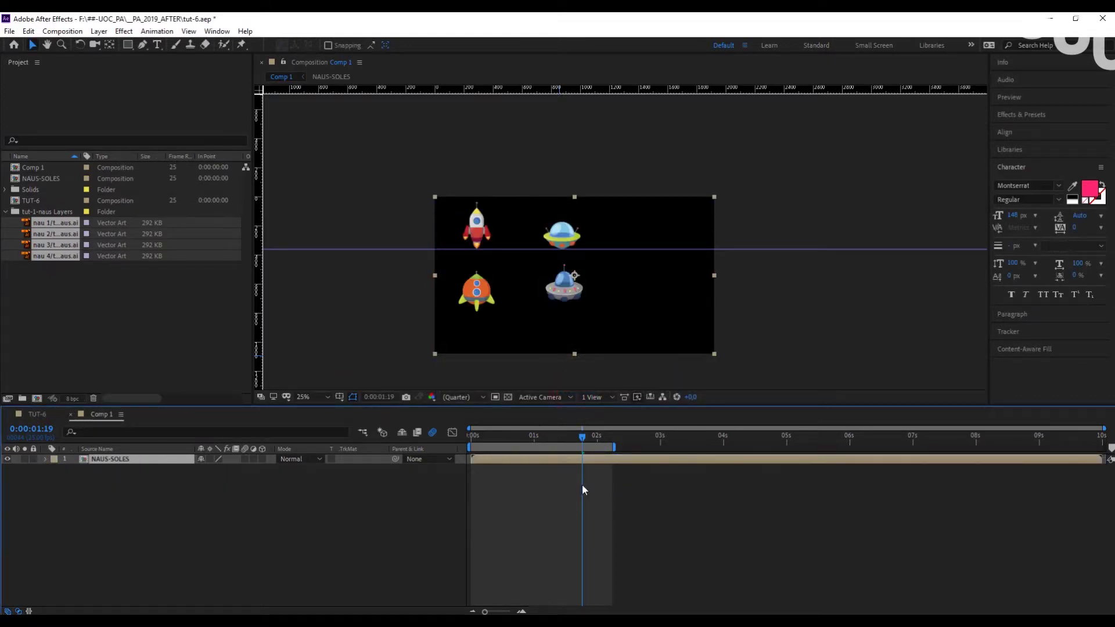
Step: Scrub Comp 1 back to about 0:00:01:02 and inspect the ships as the single NAUS-SOLES layer
click(162, 486)
click(106, 459)
drag(582, 437, 541, 436)
click(206, 532)
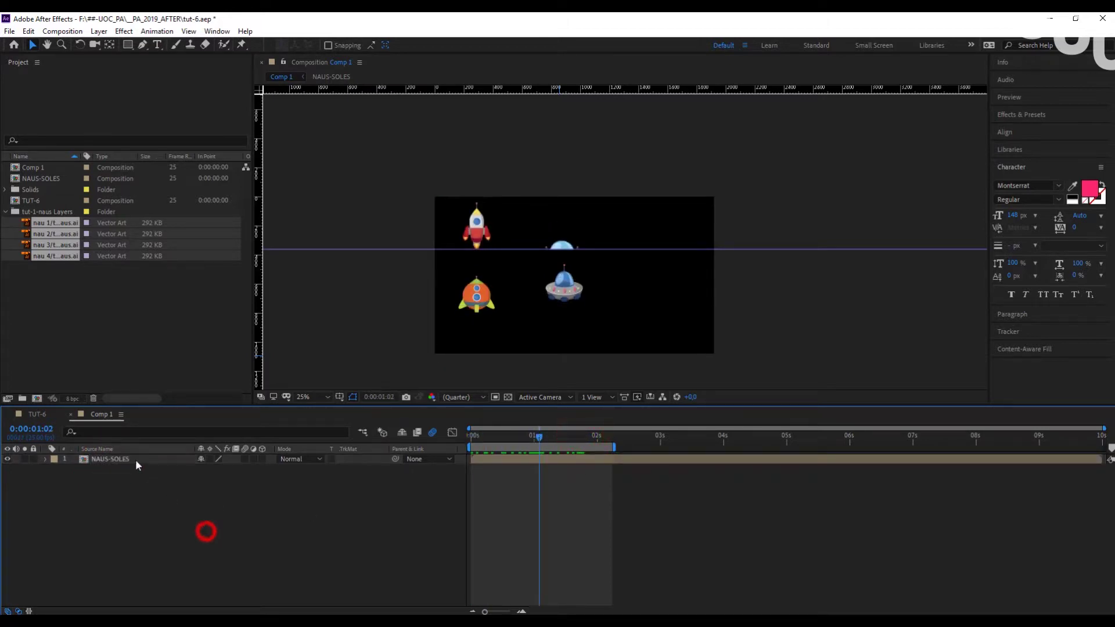
click(135, 459)
drag(659, 267, 555, 268)
click(186, 515)
click(100, 459)
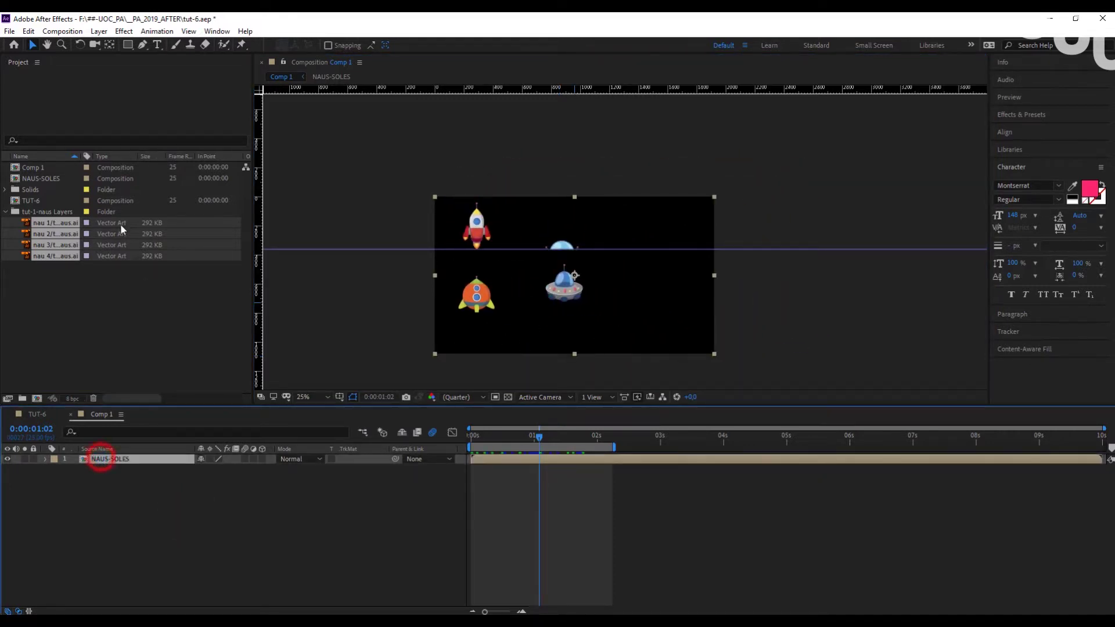
Step: Open the NAUS-SOLES composition and scrub through its staggered ship reveal
click(30, 177)
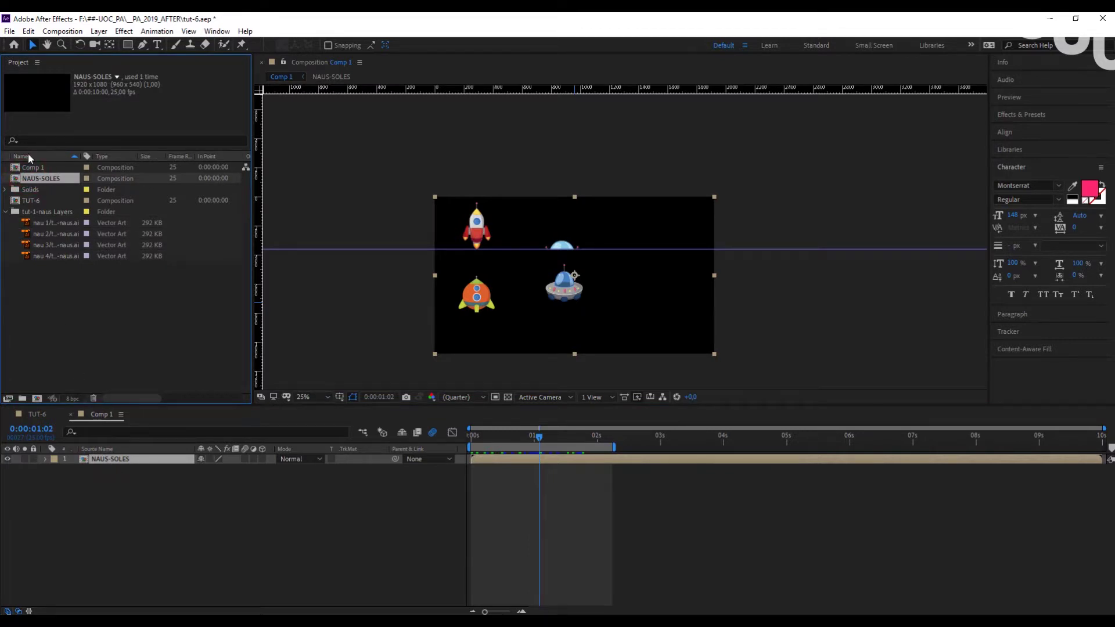
double_click(33, 176)
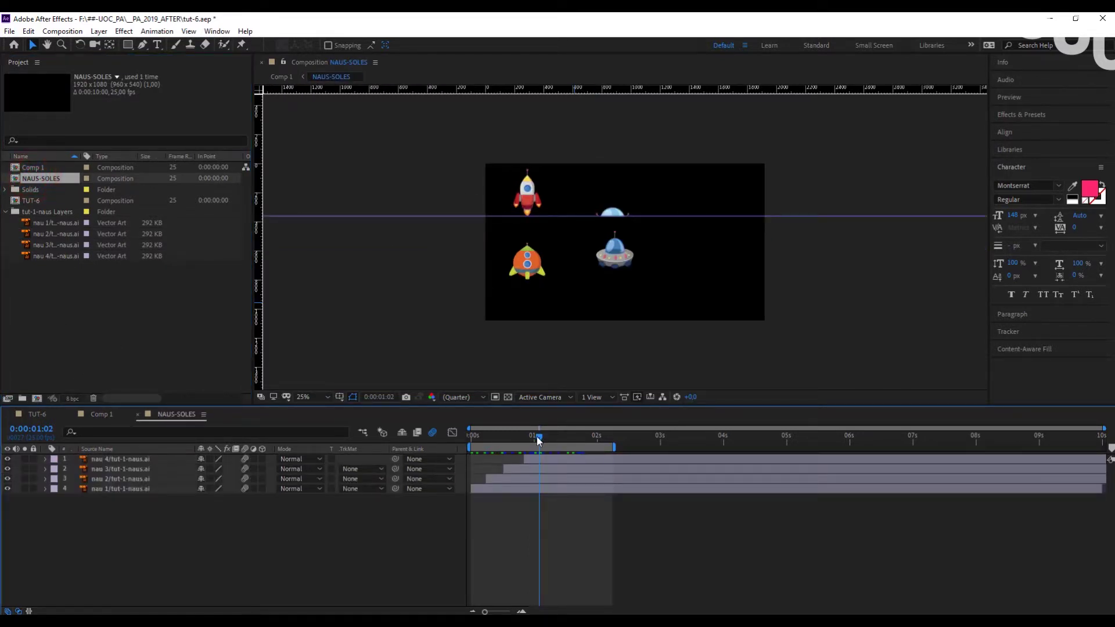
drag(537, 438, 459, 442)
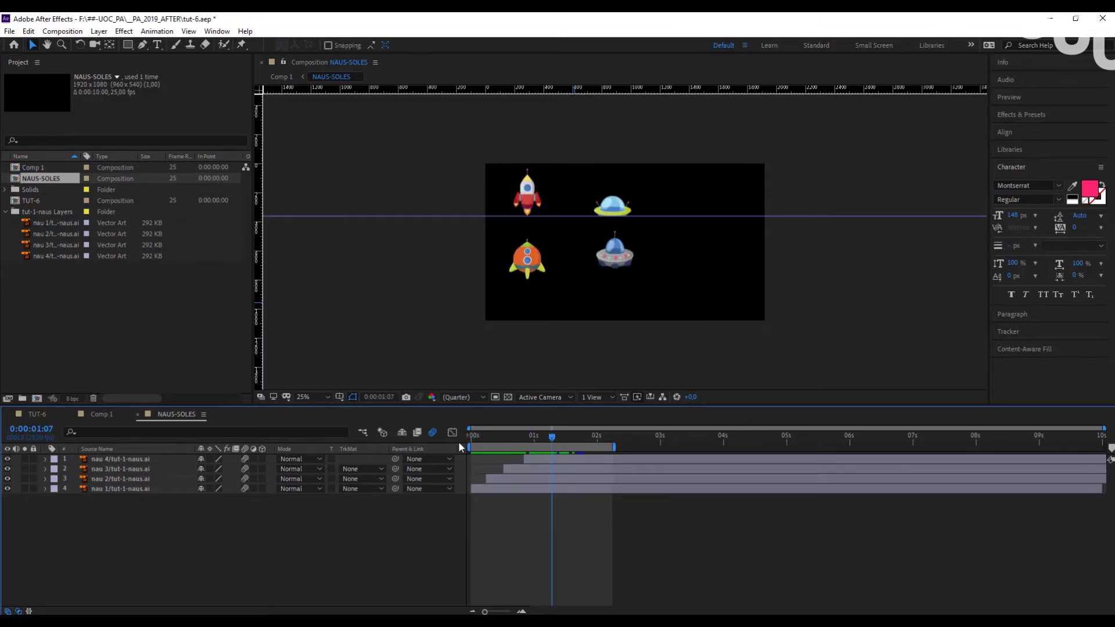
Step: Reveal the Mask Path and Position keyframes of all four ship layers in NAUS-SOLES
click(119, 460)
shift+click(123, 479)
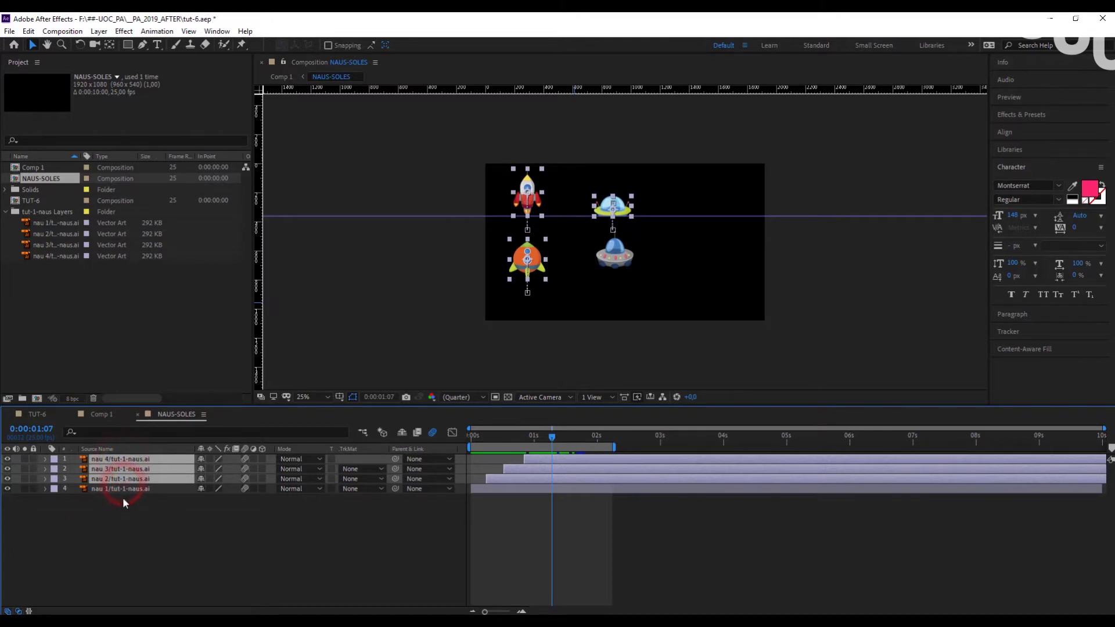
shift+click(123, 490)
key(u)
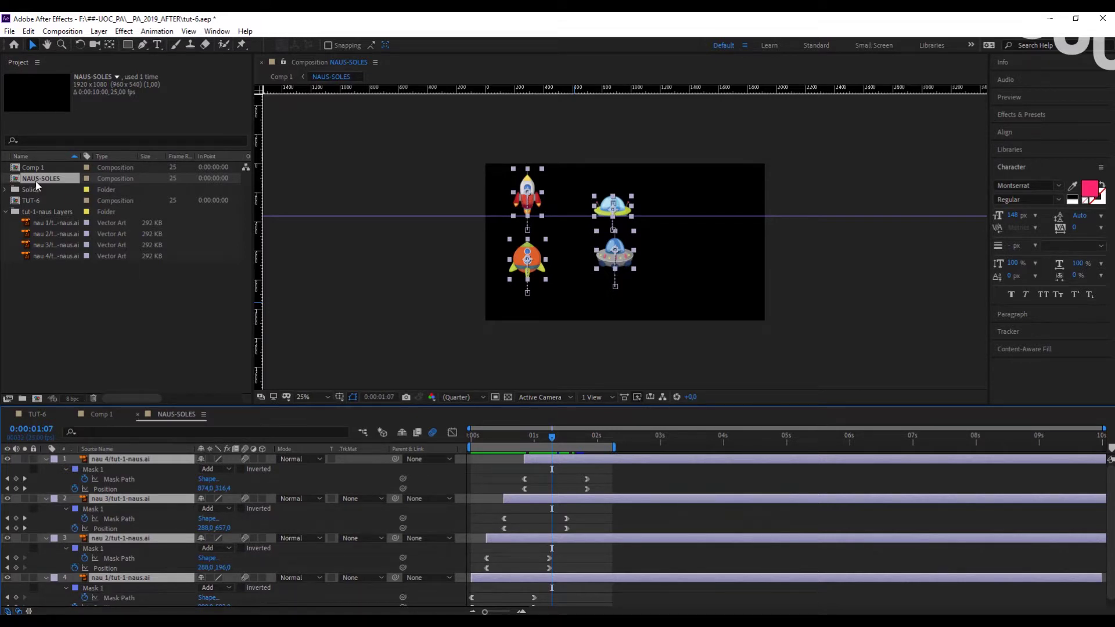
Step: Close the NAUS-SOLES timeline, return to Comp 1 and scrub the pre-composed animation through to 0:00:02:07
click(137, 414)
click(98, 413)
click(124, 514)
click(121, 459)
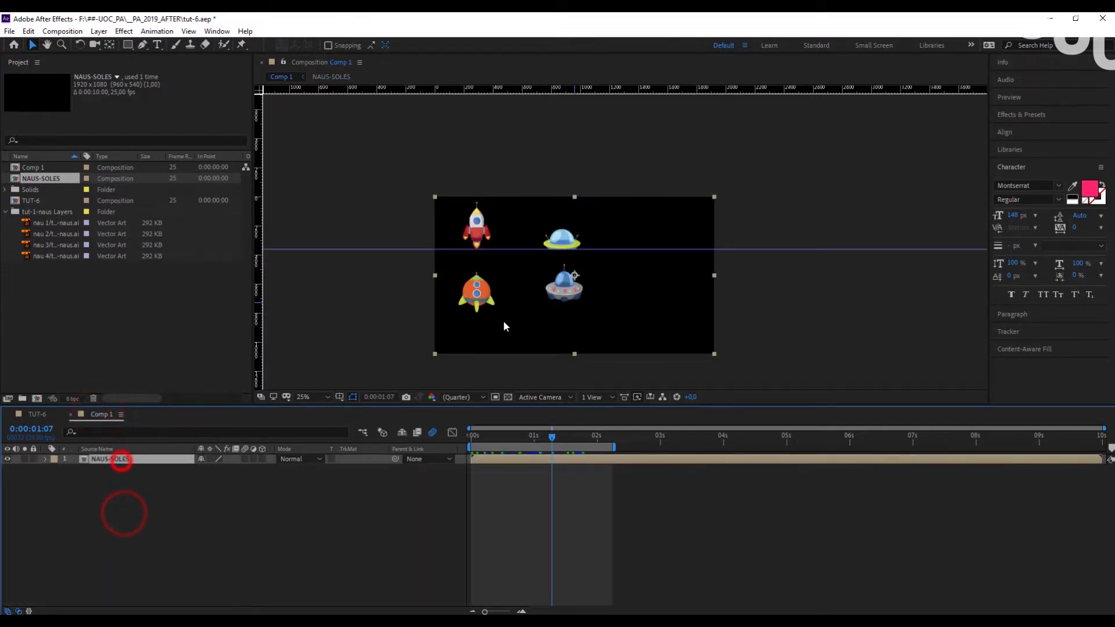
drag(512, 435, 613, 440)
click(809, 332)
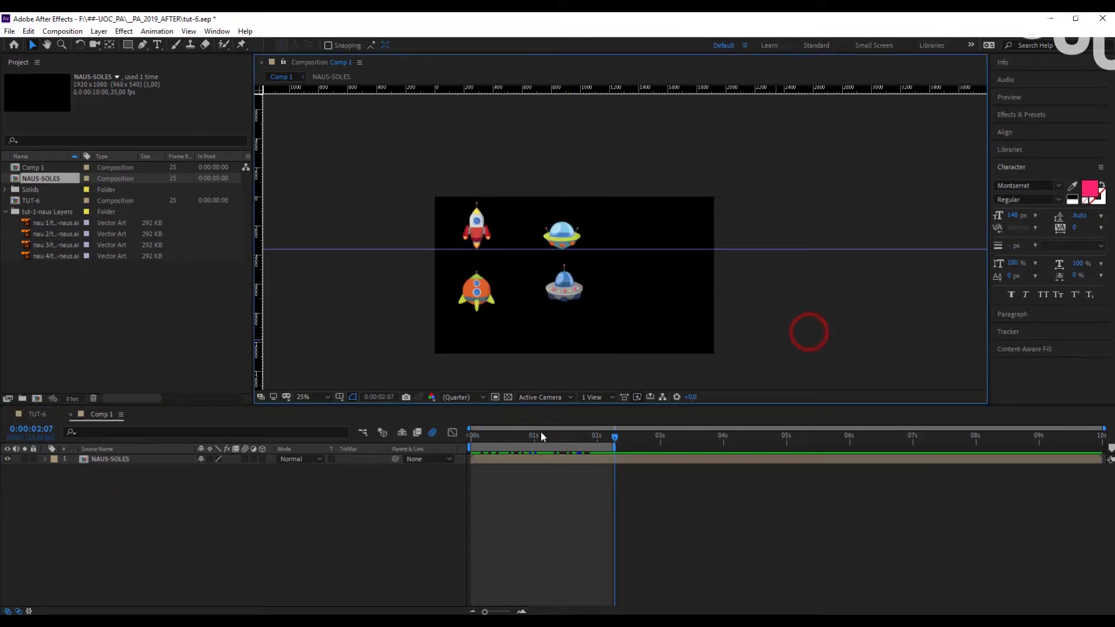
drag(542, 435, 614, 440)
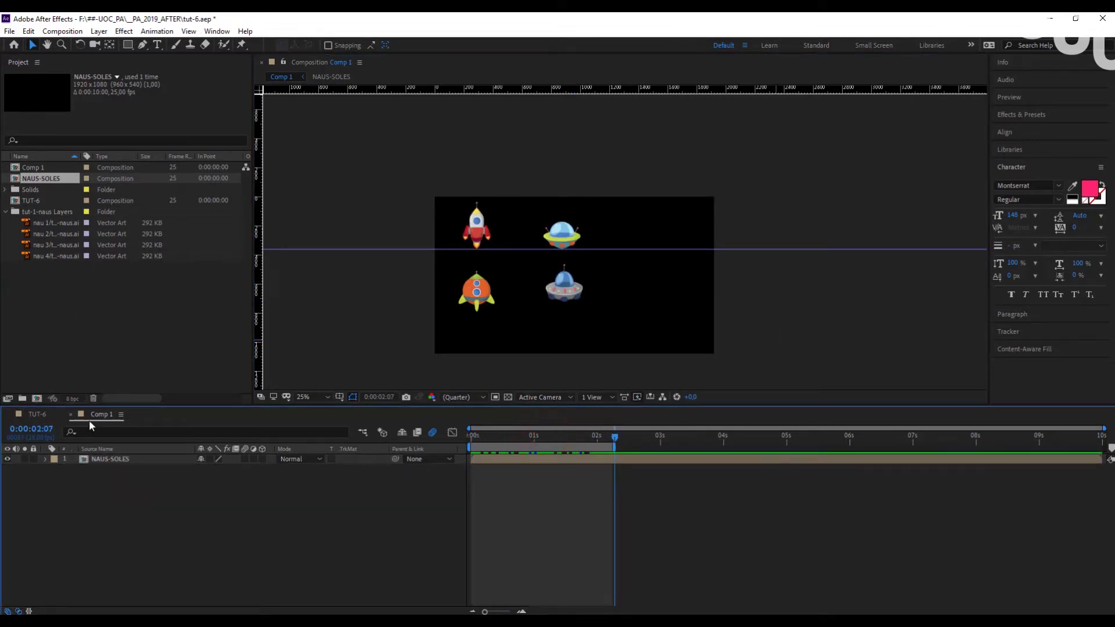
Step: Examine the MASKS title reveal in TUT-6 up close, scrubbing from about 0:00:00:13 to 0:00:00:22
click(36, 414)
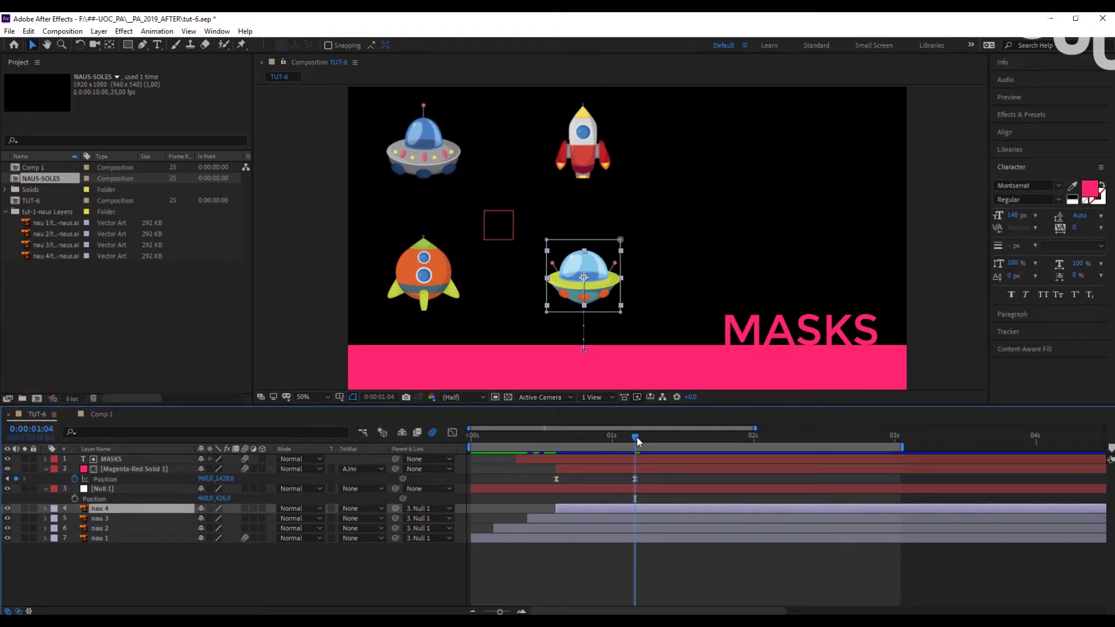
drag(637, 437, 543, 448)
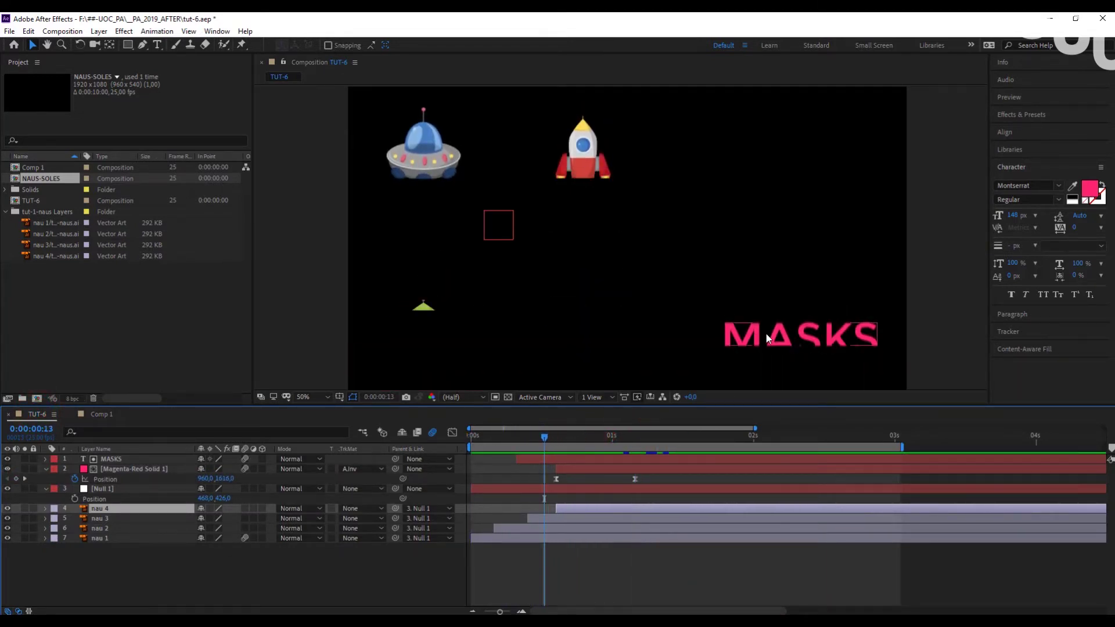
scroll(767, 337, up, 1)
key(space)
drag(820, 344, 503, 146)
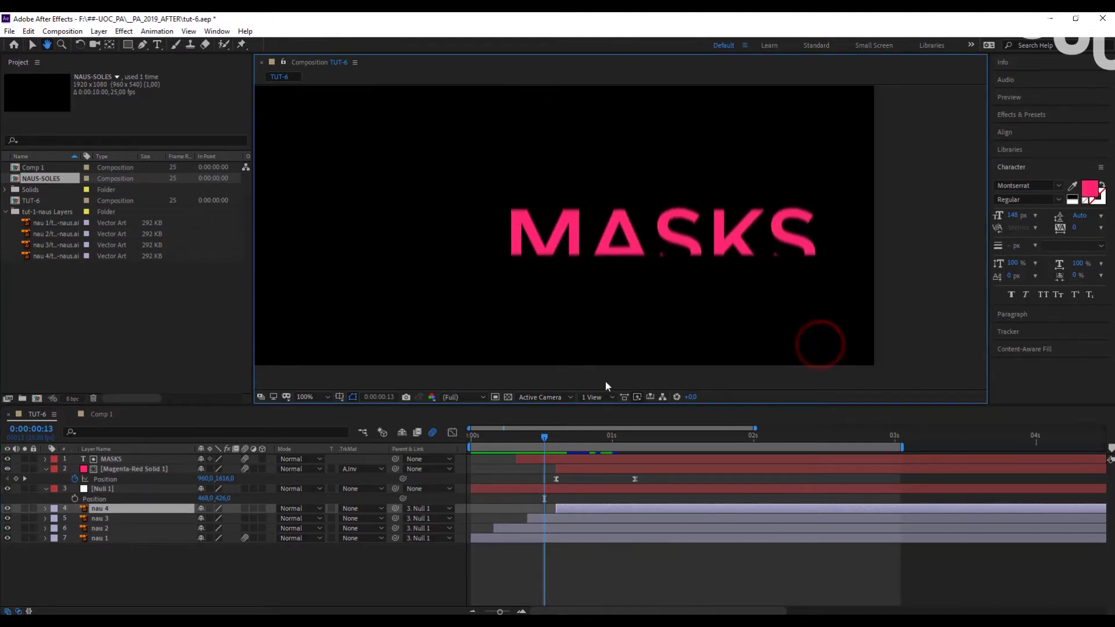
drag(541, 438, 588, 446)
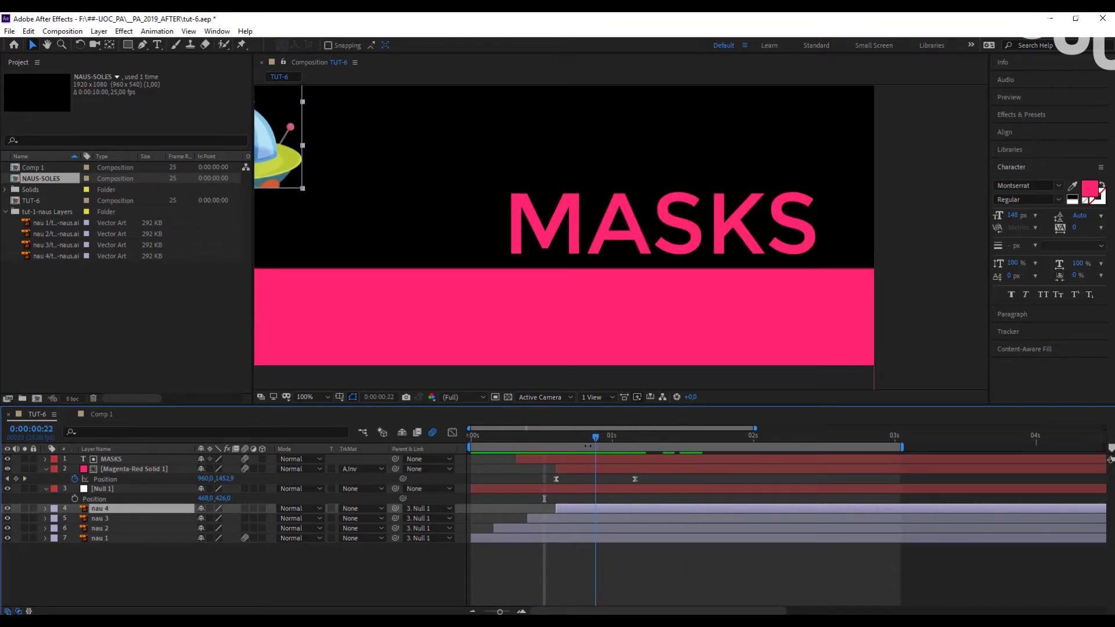
Step: Switch to Comp 1 and create a new text layer reading MASKS
click(102, 414)
click(179, 488)
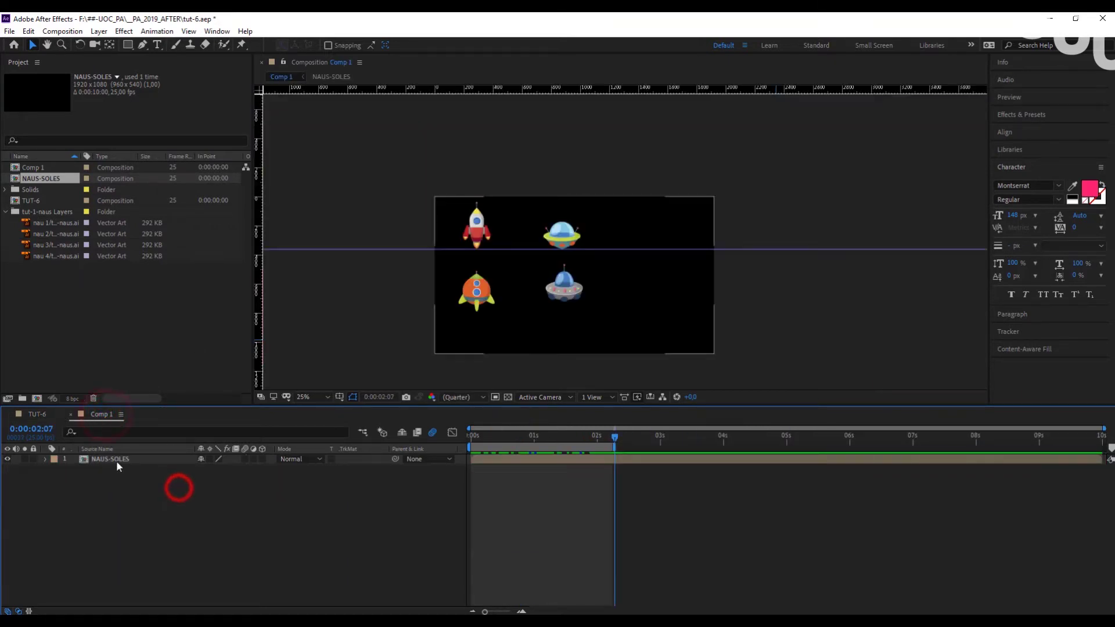
click(119, 460)
click(143, 487)
click(119, 460)
right_click(116, 486)
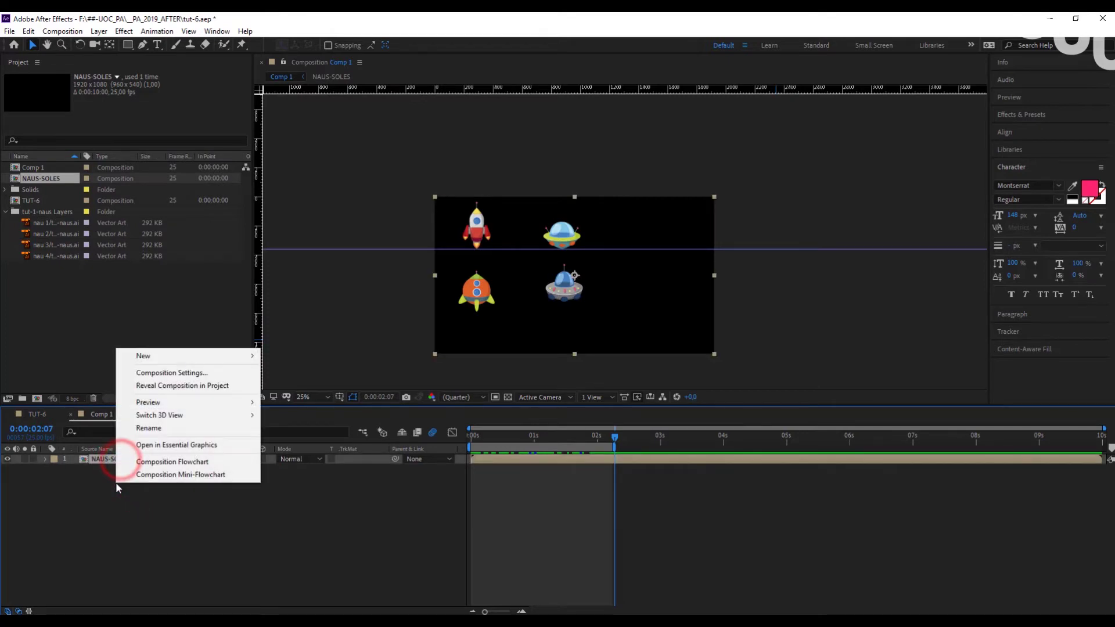
click(189, 356)
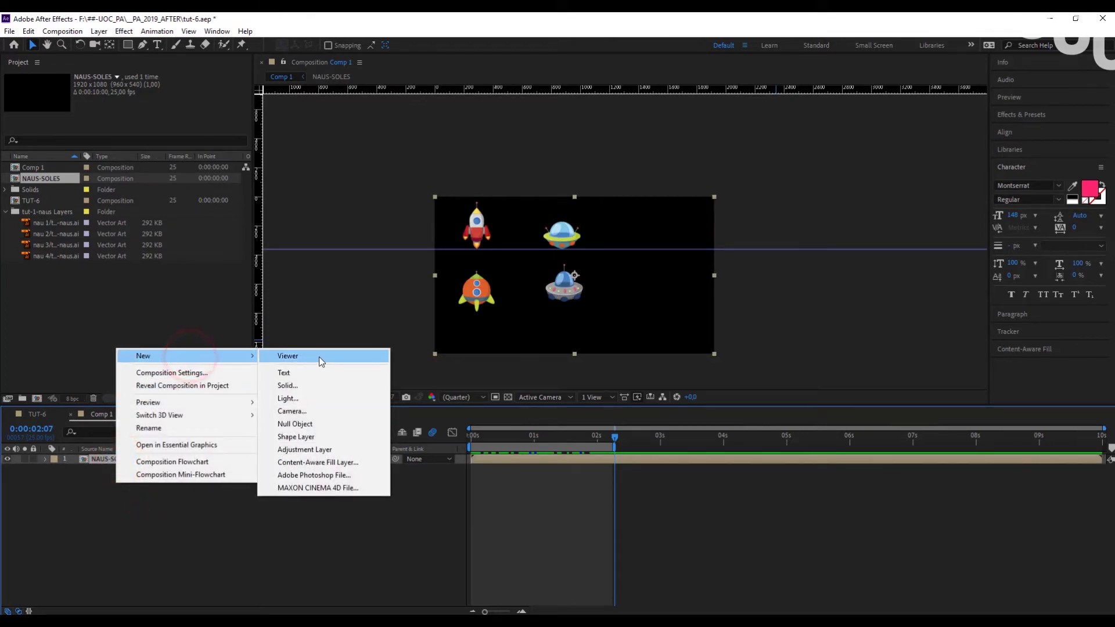
click(133, 519)
right_click(121, 517)
click(172, 384)
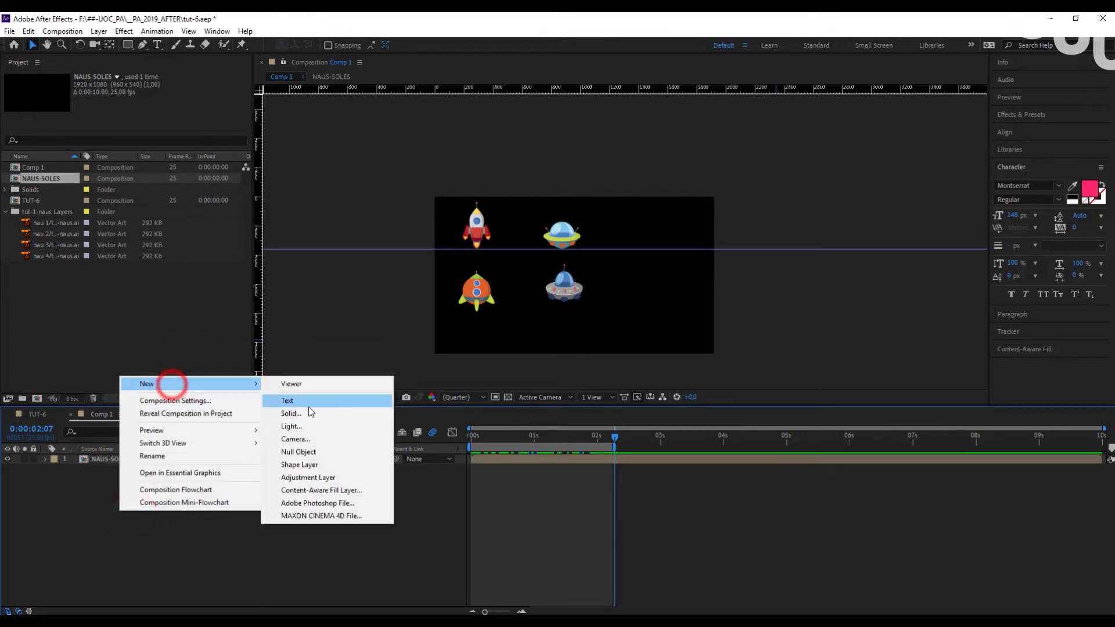
click(307, 401)
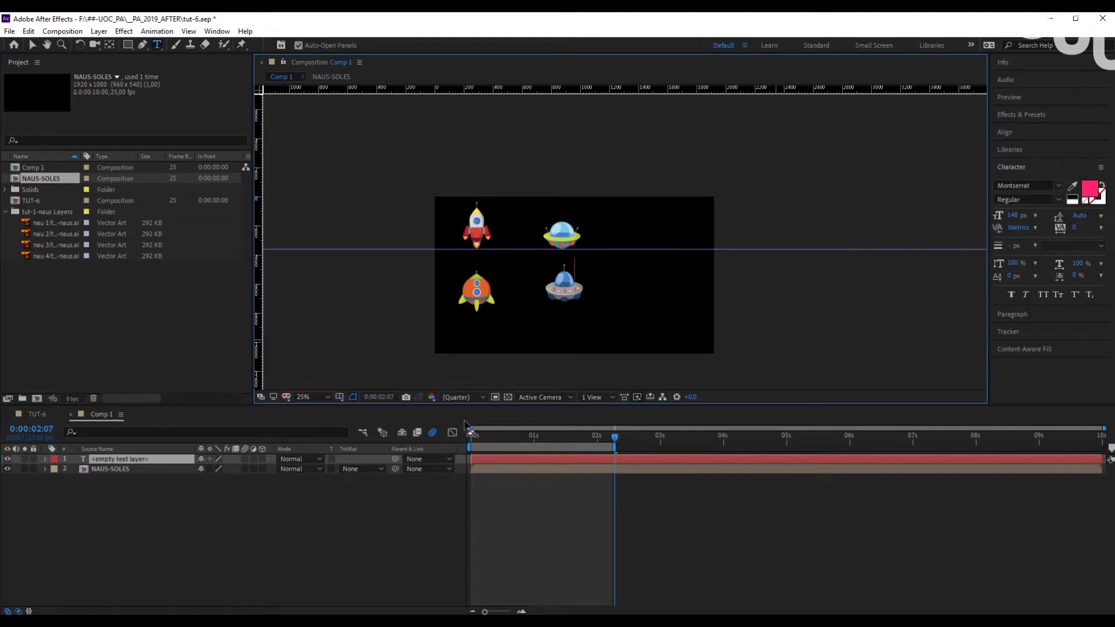
text(MAK)
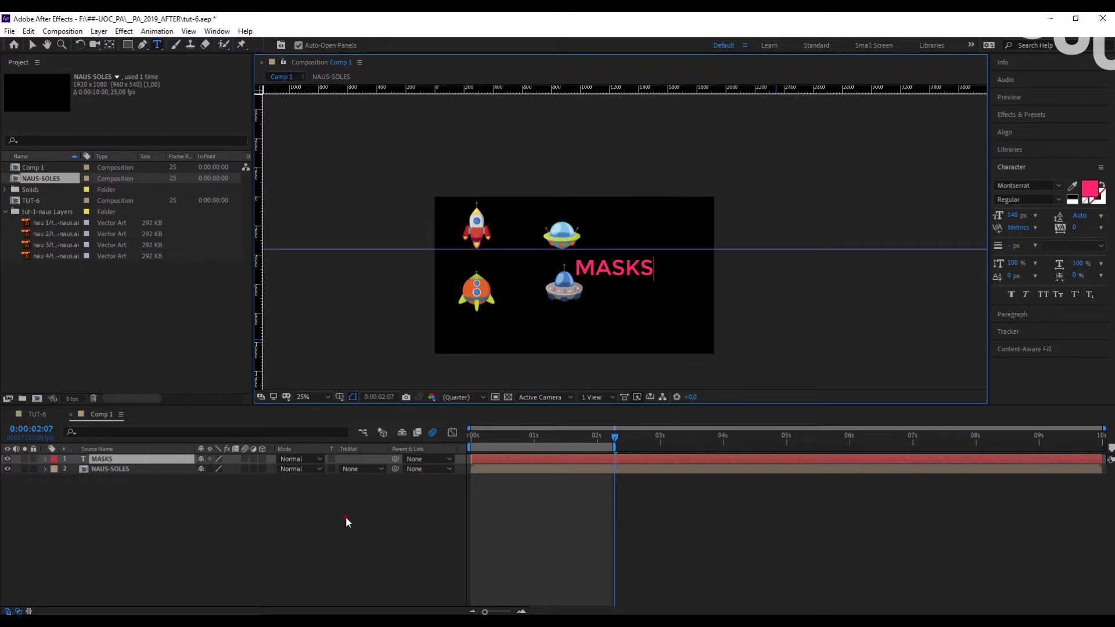
click(344, 519)
Step: Move the MASKS title into the lower-right area of the composition, clear of the ships
click(33, 45)
click(622, 266)
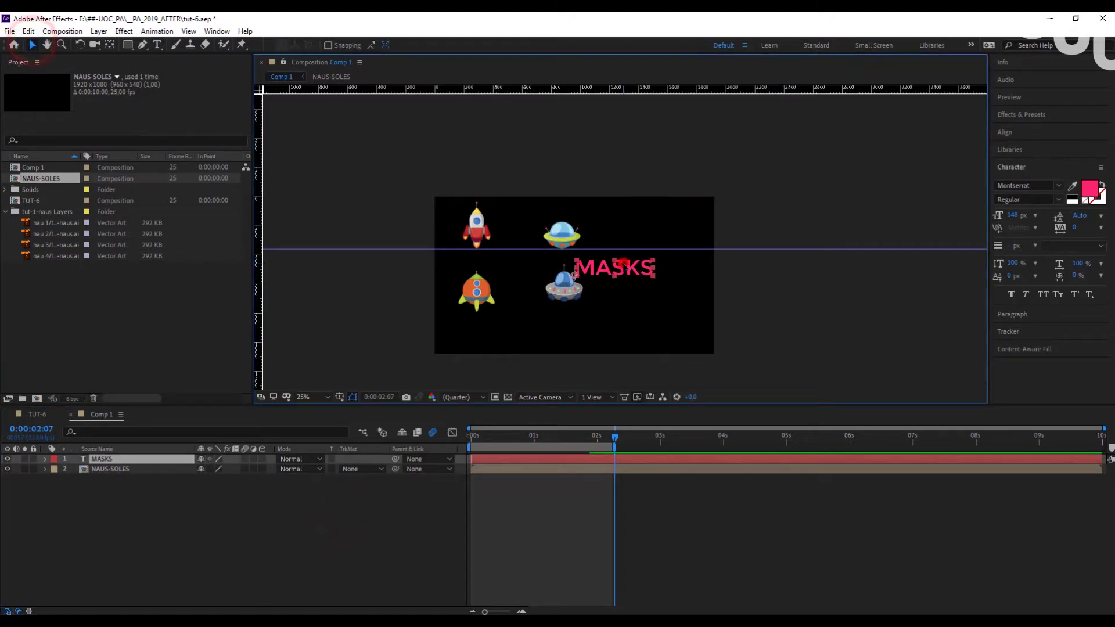
drag(621, 266, 689, 314)
scroll(667, 313, up, 4)
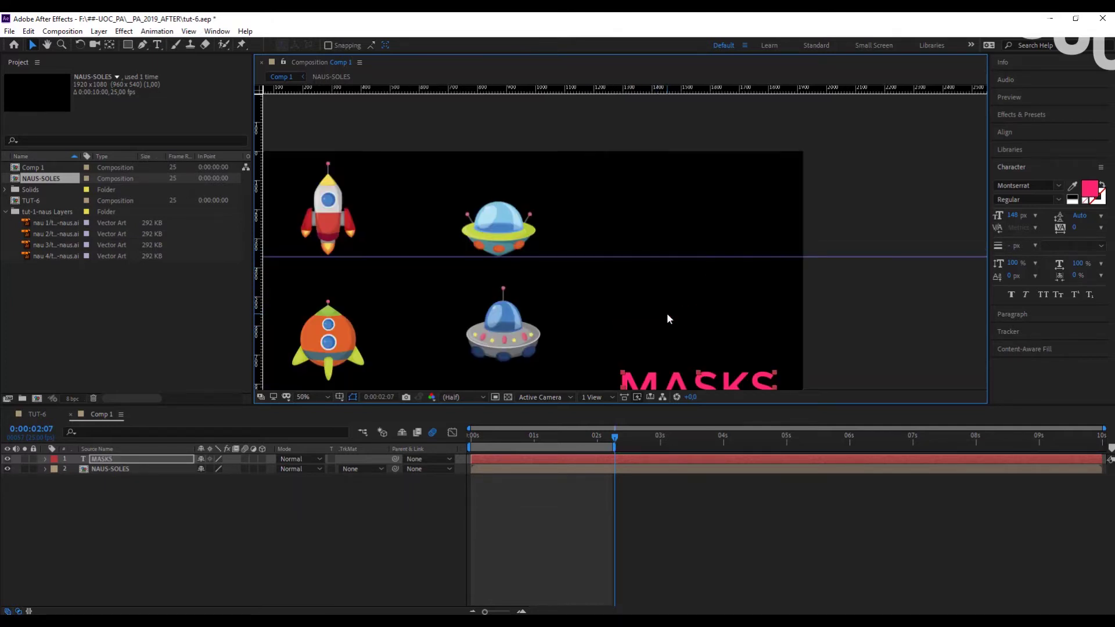
drag(600, 192, 598, 214)
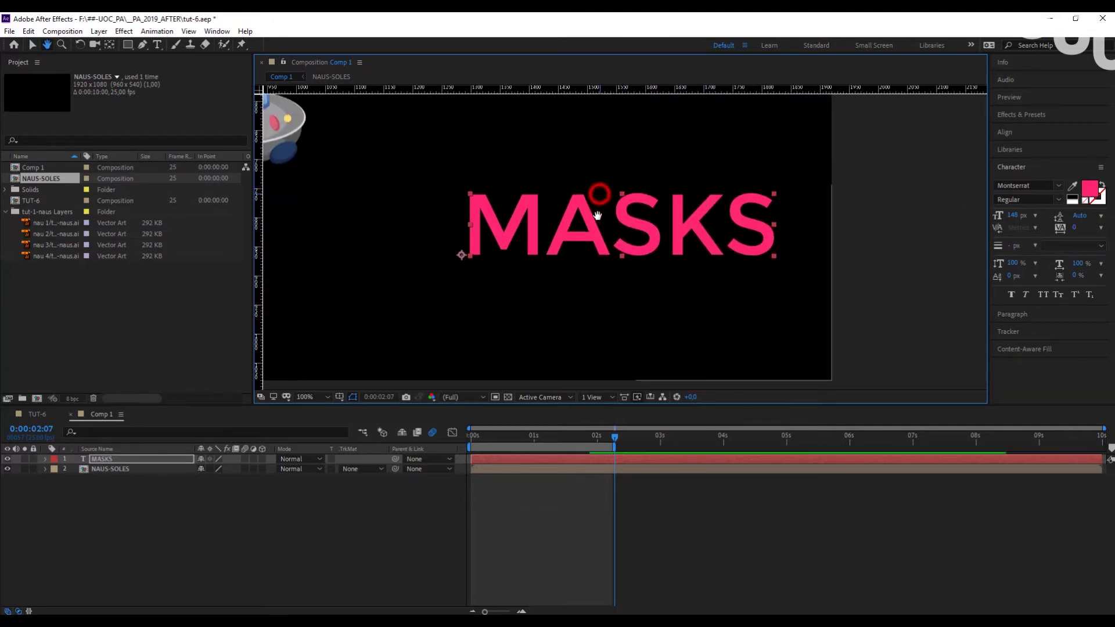
Step: Draw a rectangular mask on the MASKS text layer that tightly encloses the letters
click(344, 538)
click(529, 230)
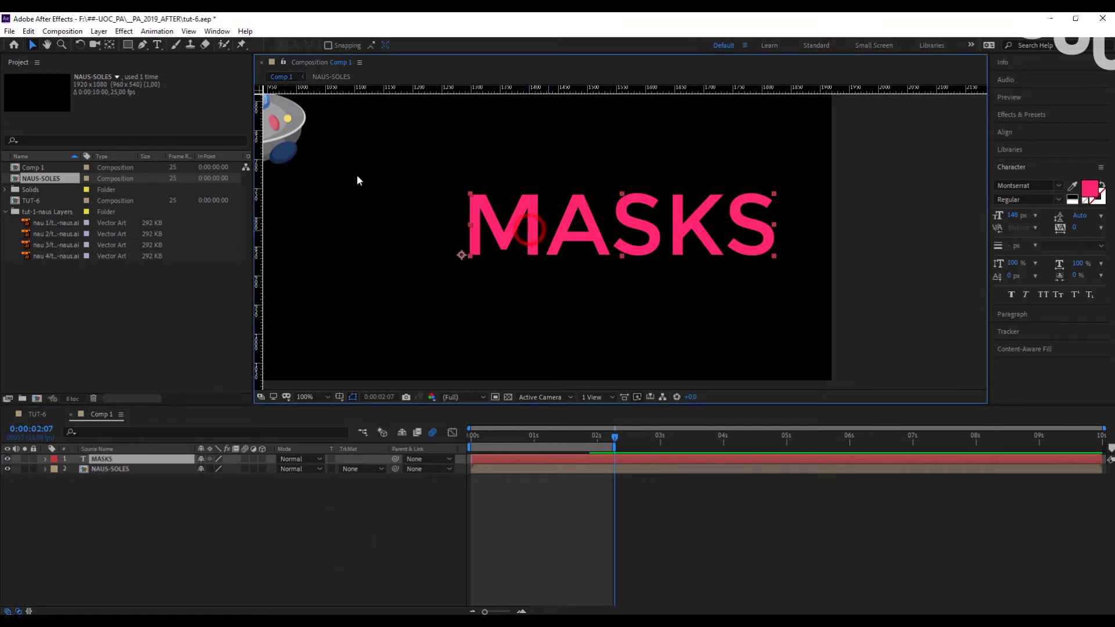
click(127, 45)
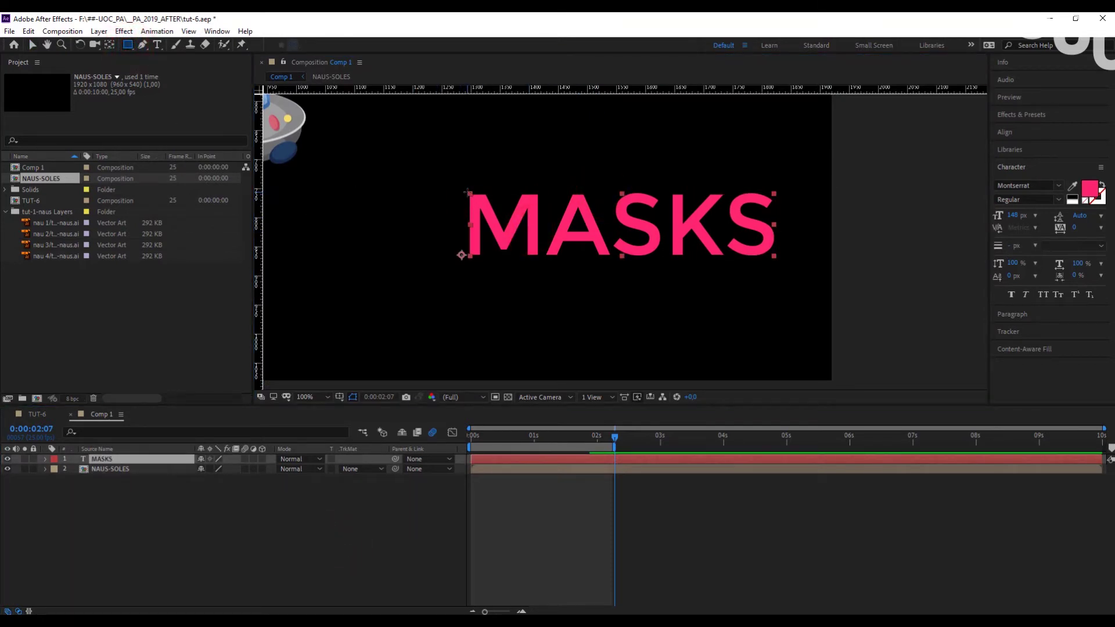
drag(467, 192, 775, 257)
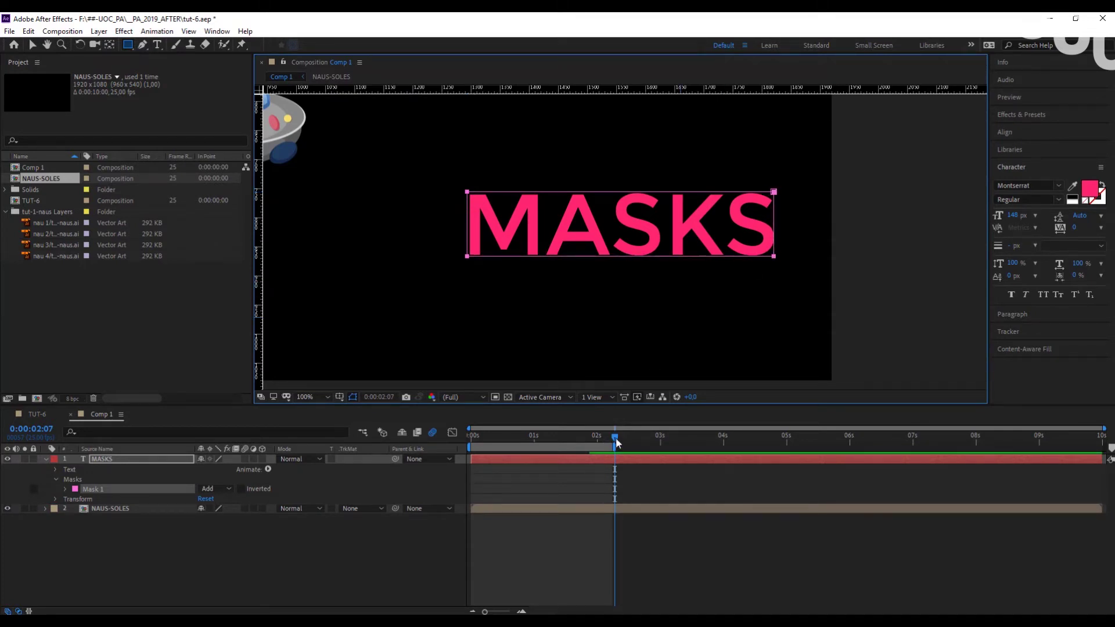
Step: Set Mask Path and Position keyframes for the MASKS layer at 0:00:01:00
drag(617, 444, 535, 443)
click(125, 579)
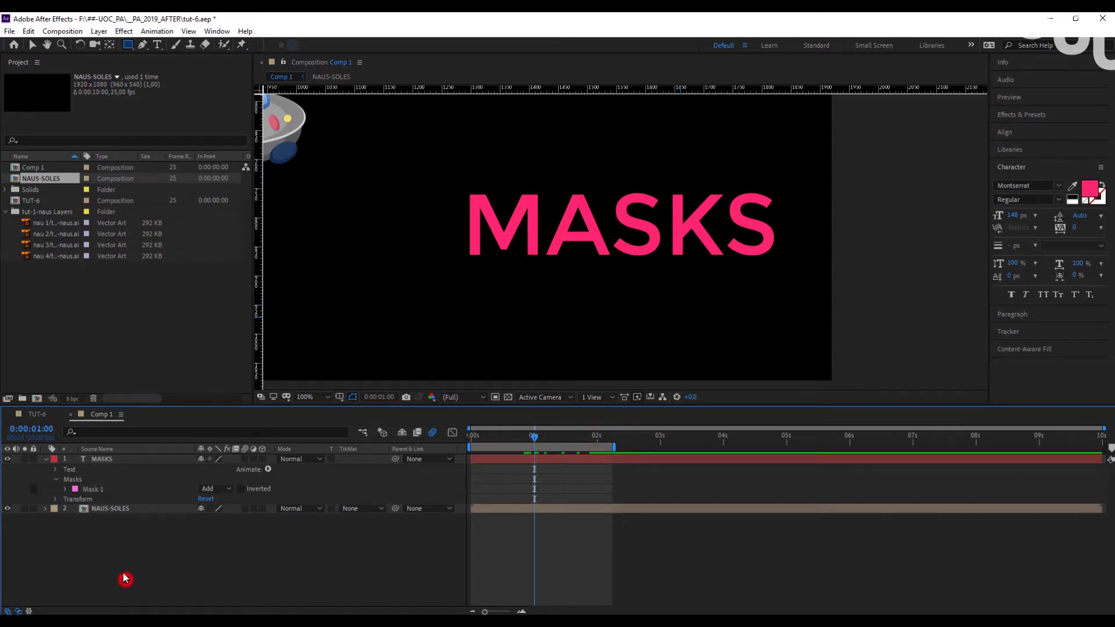
click(64, 490)
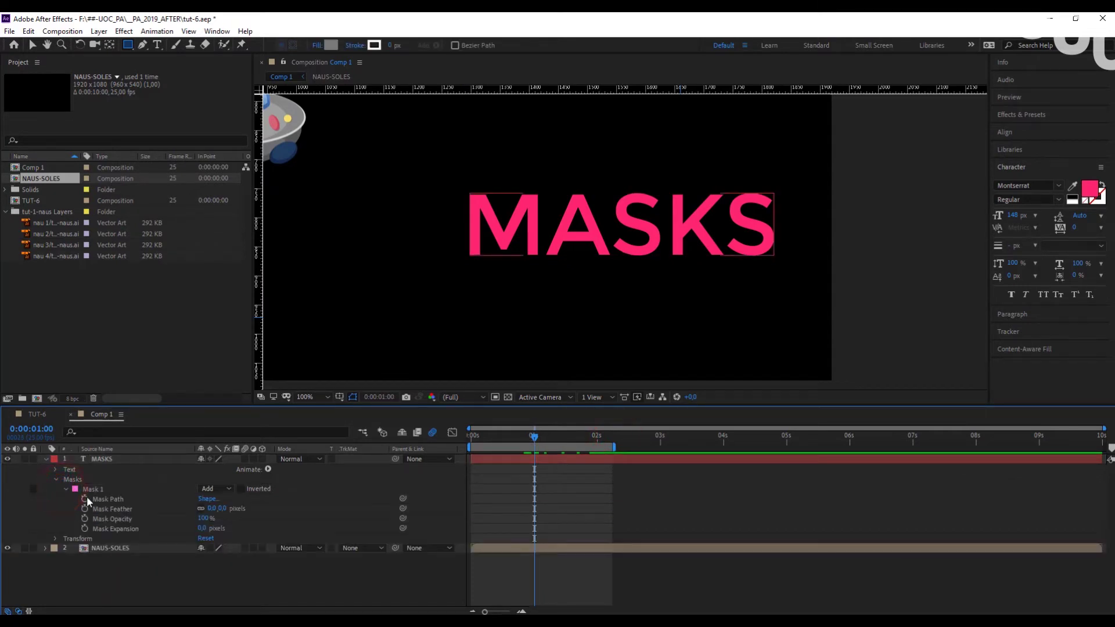
click(85, 499)
click(57, 539)
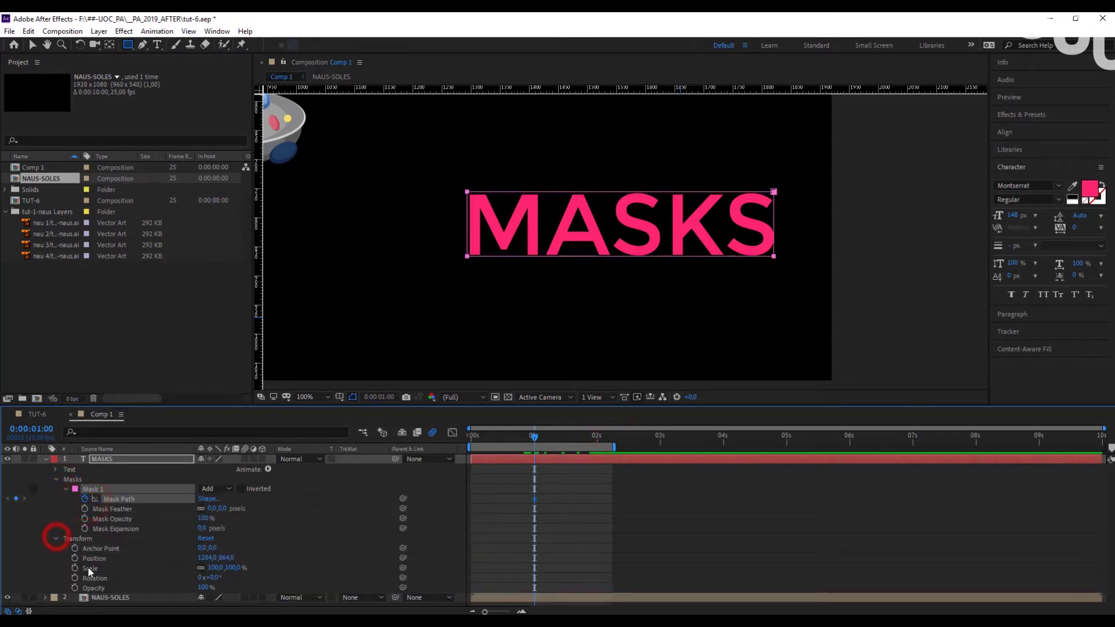
click(75, 558)
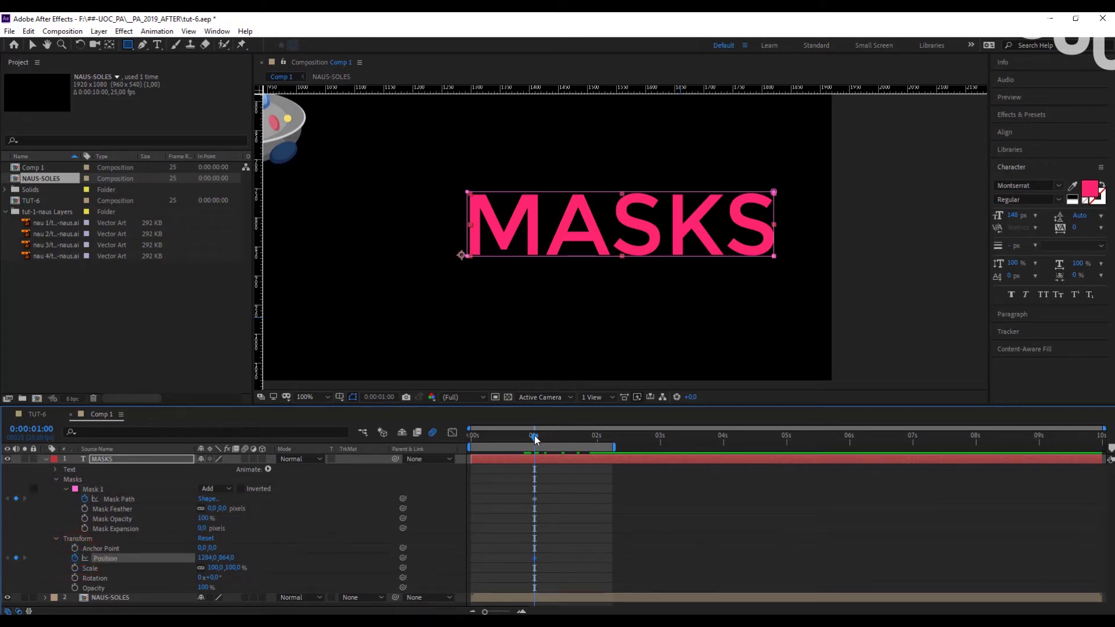
Step: At 0:00:00:00, add a horizontal guide along the title's baseline and move MASKS down to Position 1284, 971, just below it
drag(534, 435, 470, 439)
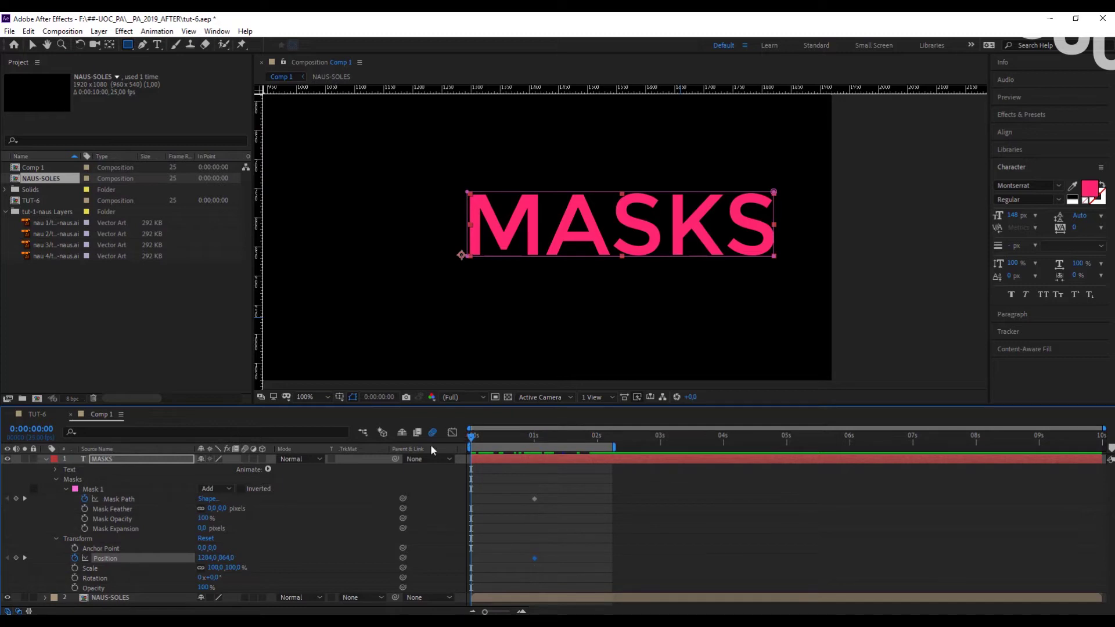
click(31, 45)
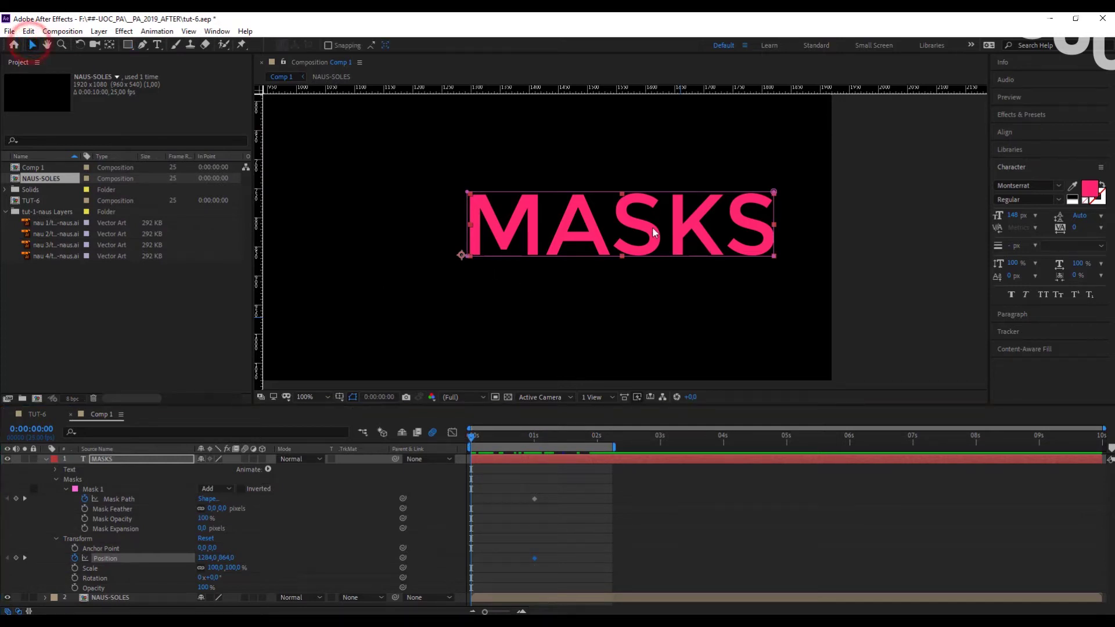
drag(647, 226, 657, 298)
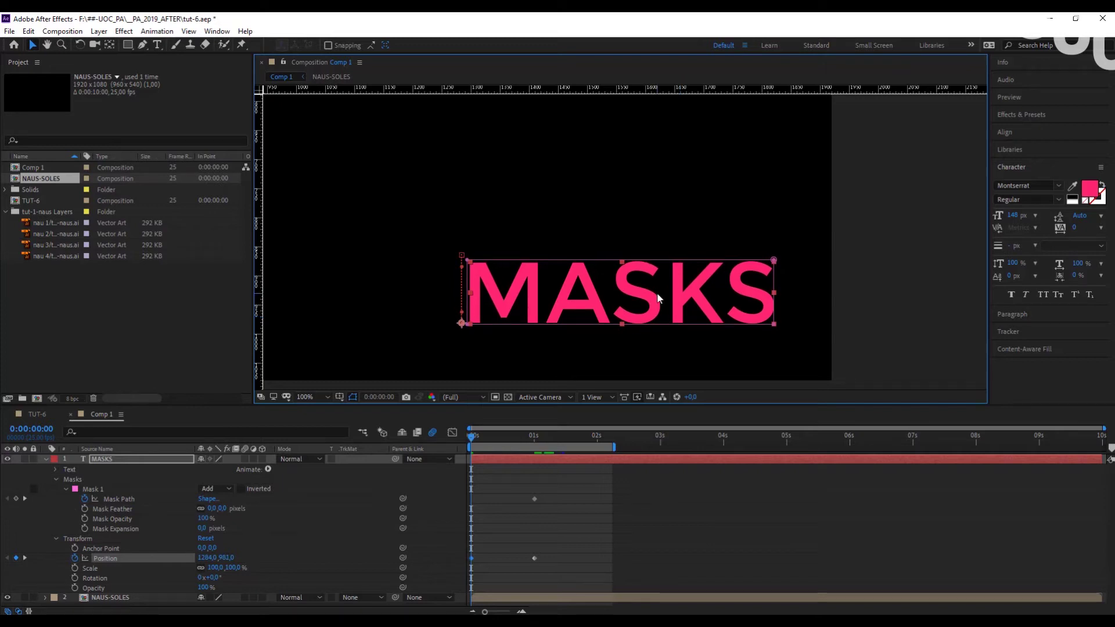
key(ctrl+z)
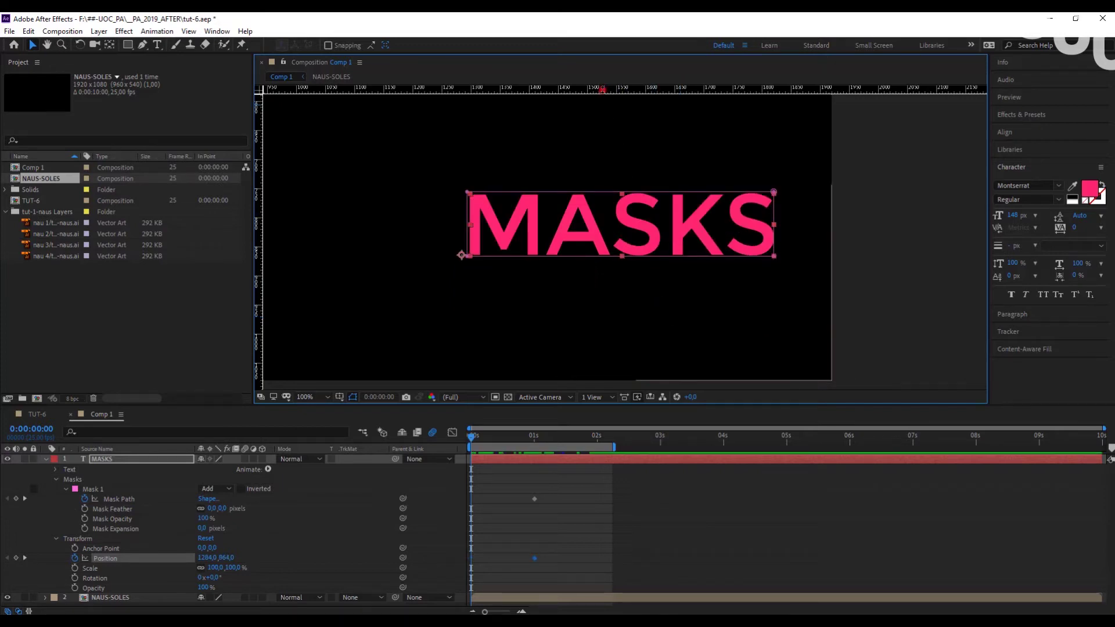
drag(603, 89, 782, 256)
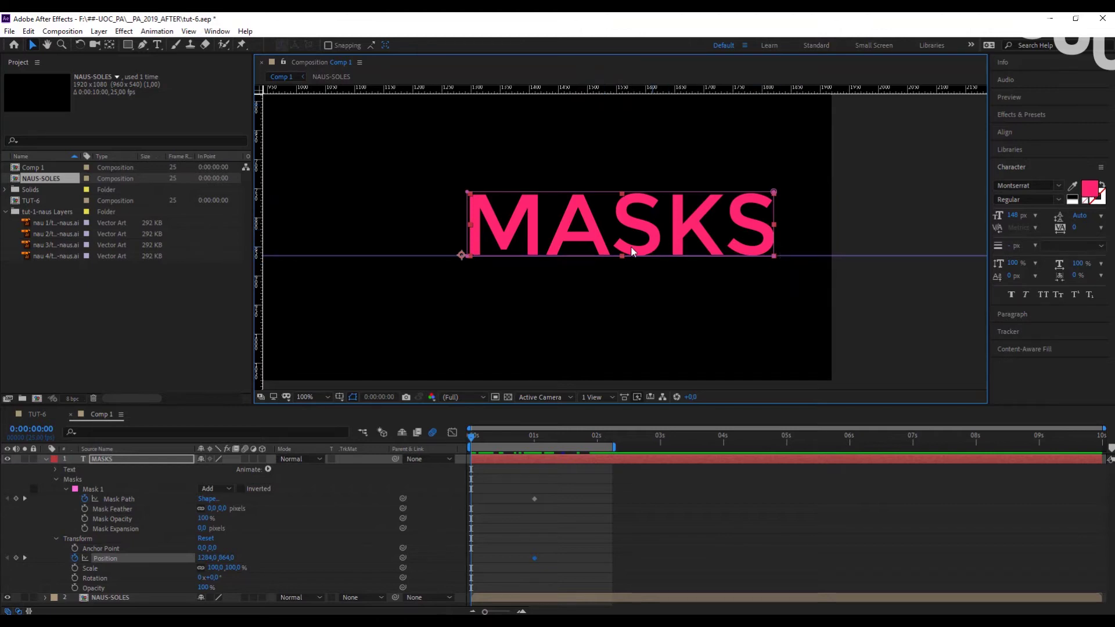
scroll(630, 245, up, 1)
scroll(629, 245, down, 1)
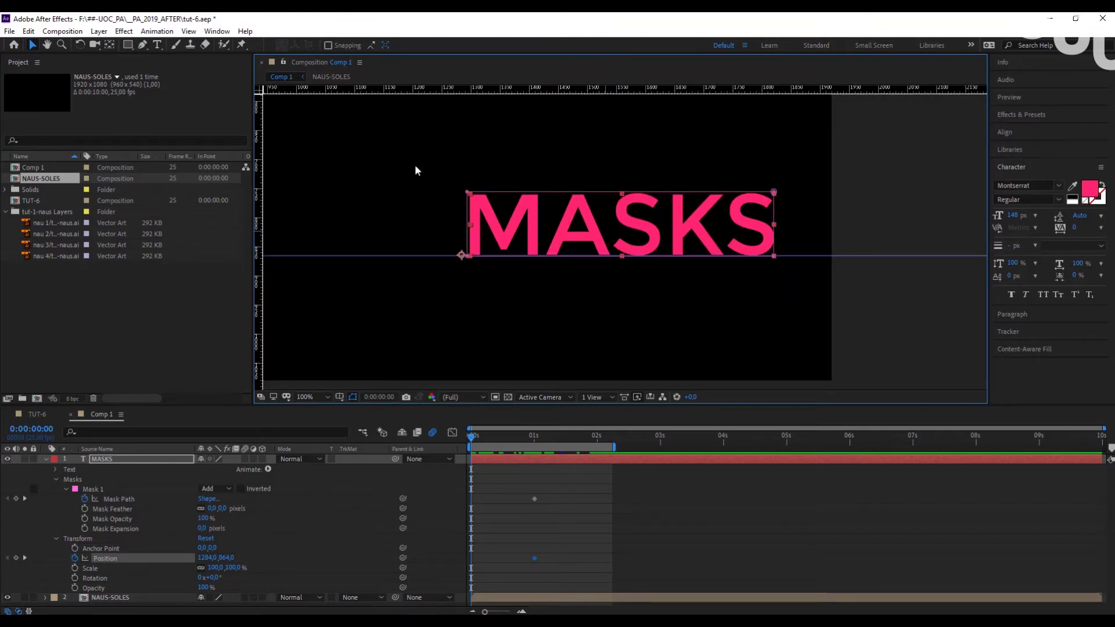
click(32, 44)
drag(636, 220, 652, 287)
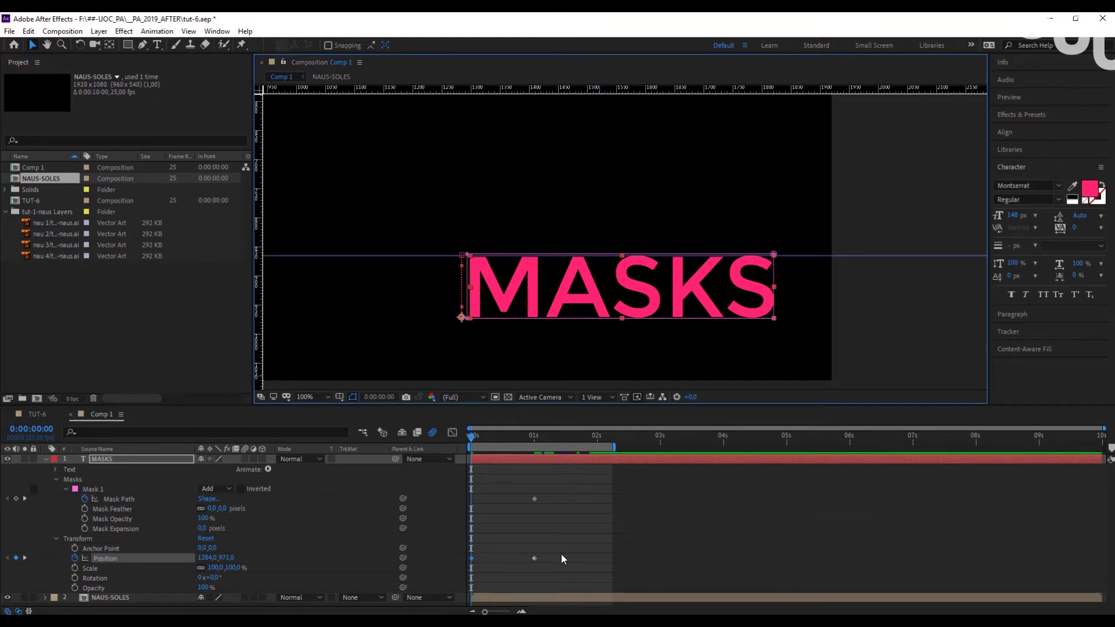
Step: Collapse the title's mask at 0:00:00:00 by setting its bounding box bottom to -108 px
click(207, 499)
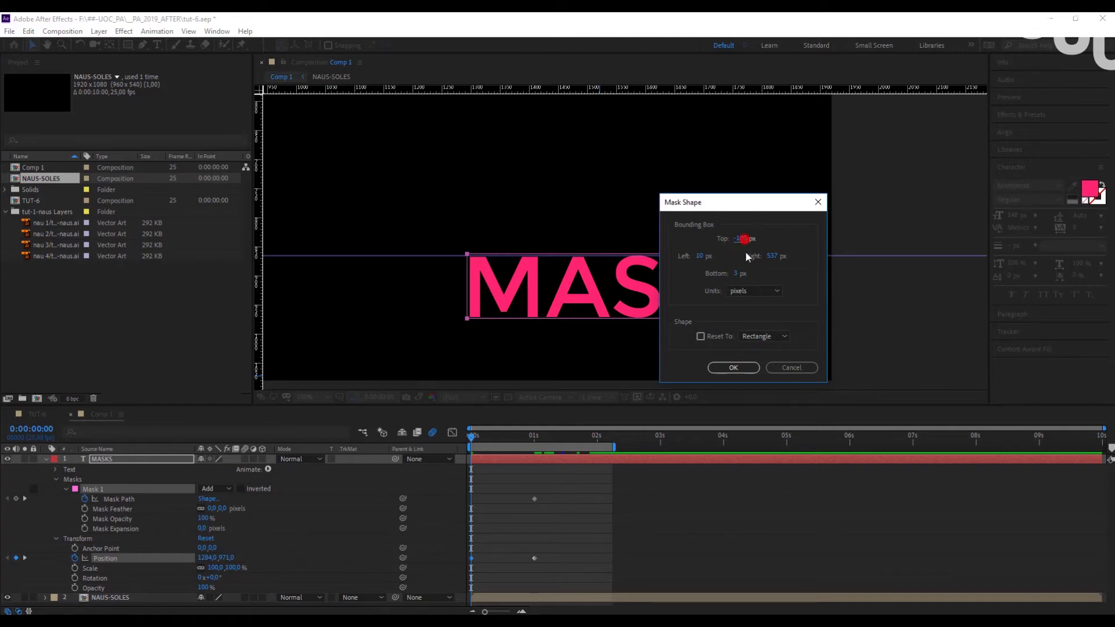
click(740, 273)
text(-108)
click(733, 368)
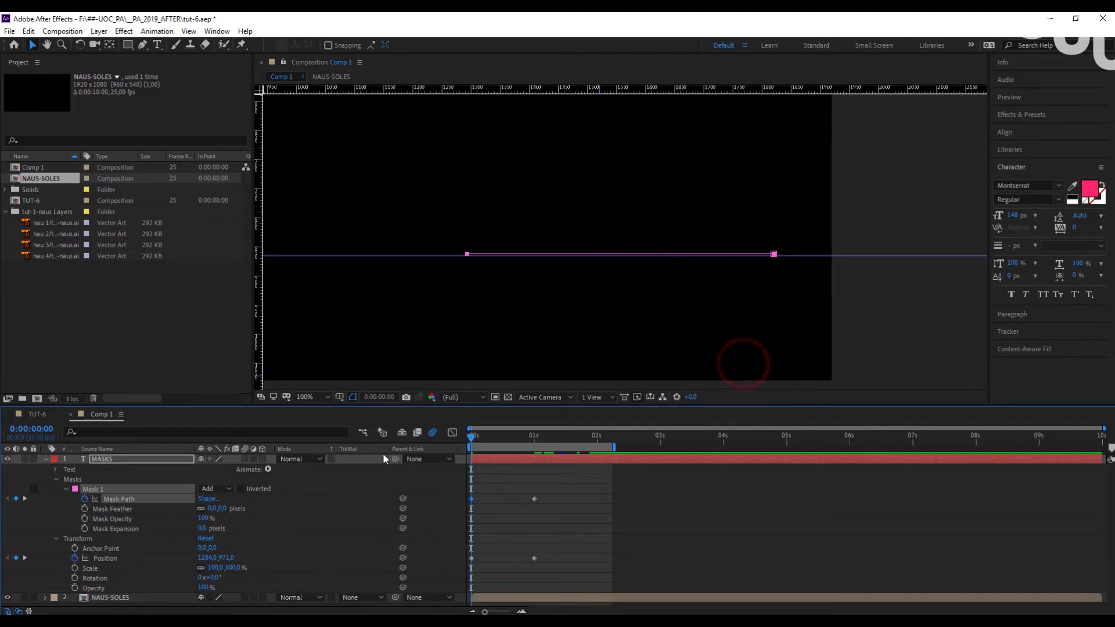
Step: Check the reveal at 0:00:00:13 and apply Easy Ease to all Mask Path and Position keyframes of the title
drag(472, 443, 503, 444)
drag(568, 563, 469, 489)
right_click(535, 500)
click(567, 493)
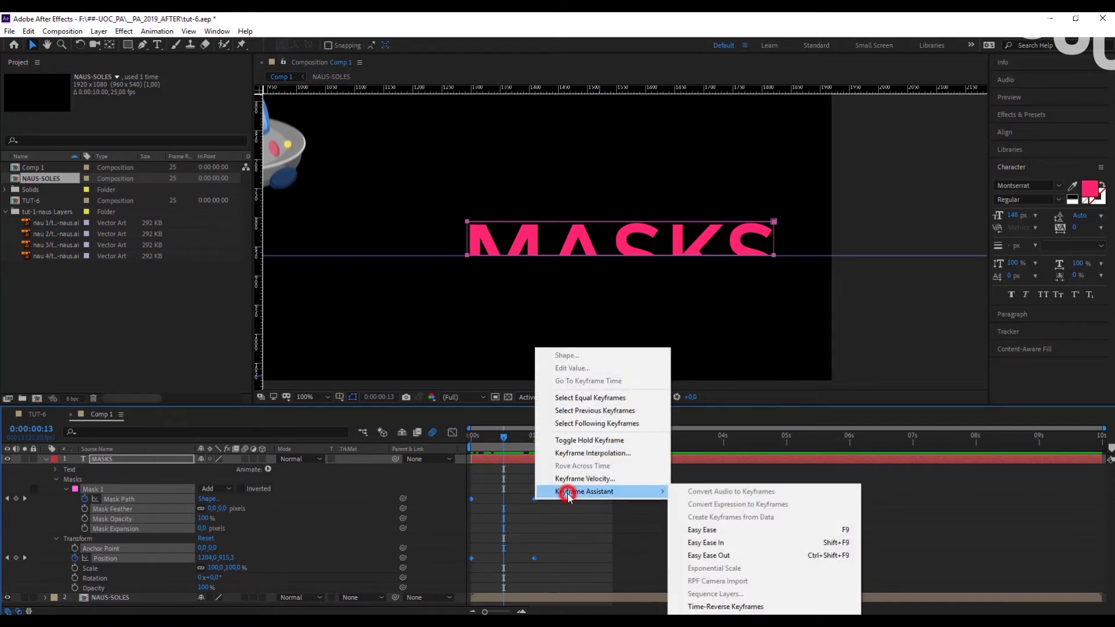
click(703, 529)
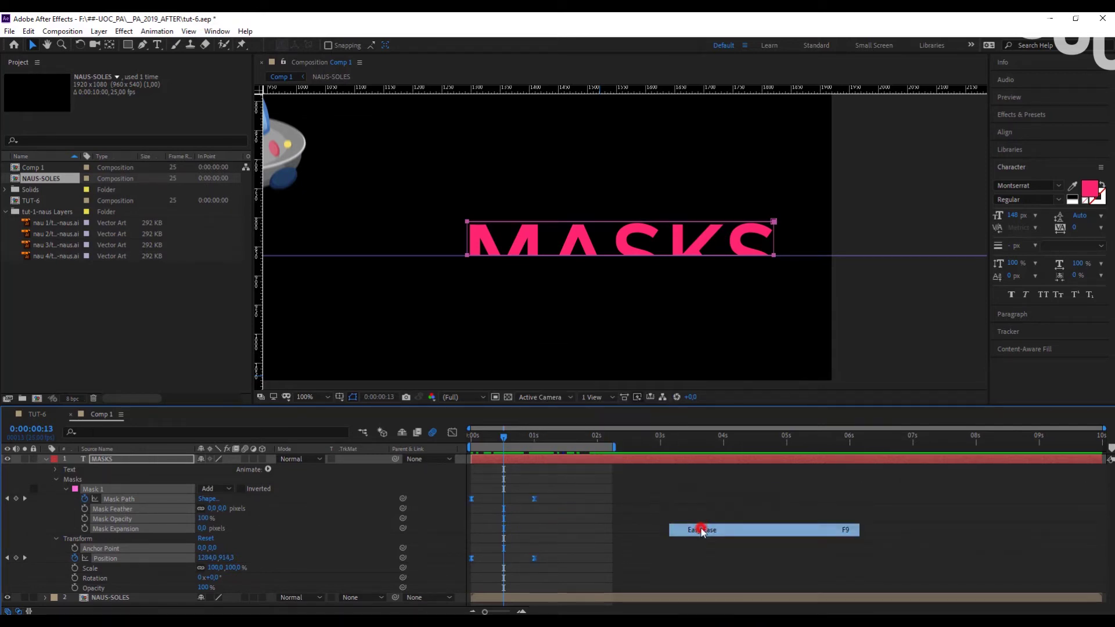
Step: Raise the end keyframes' incoming influence to about 90% in the speed graph and move them earlier to just after 0:00:00:13
click(454, 433)
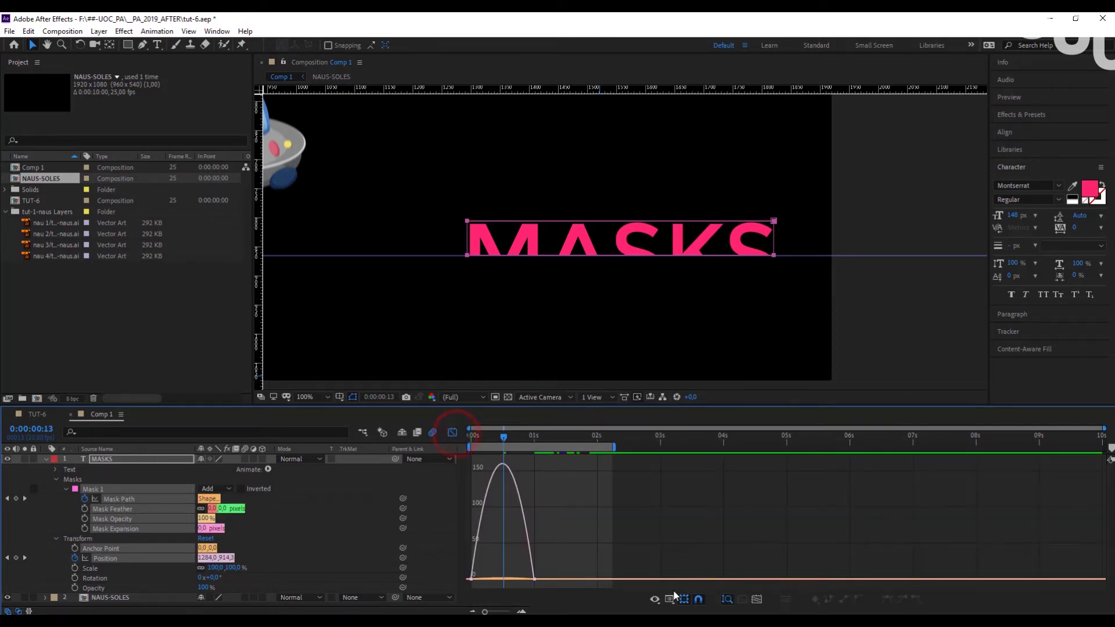
click(757, 600)
drag(1089, 554, 1109, 585)
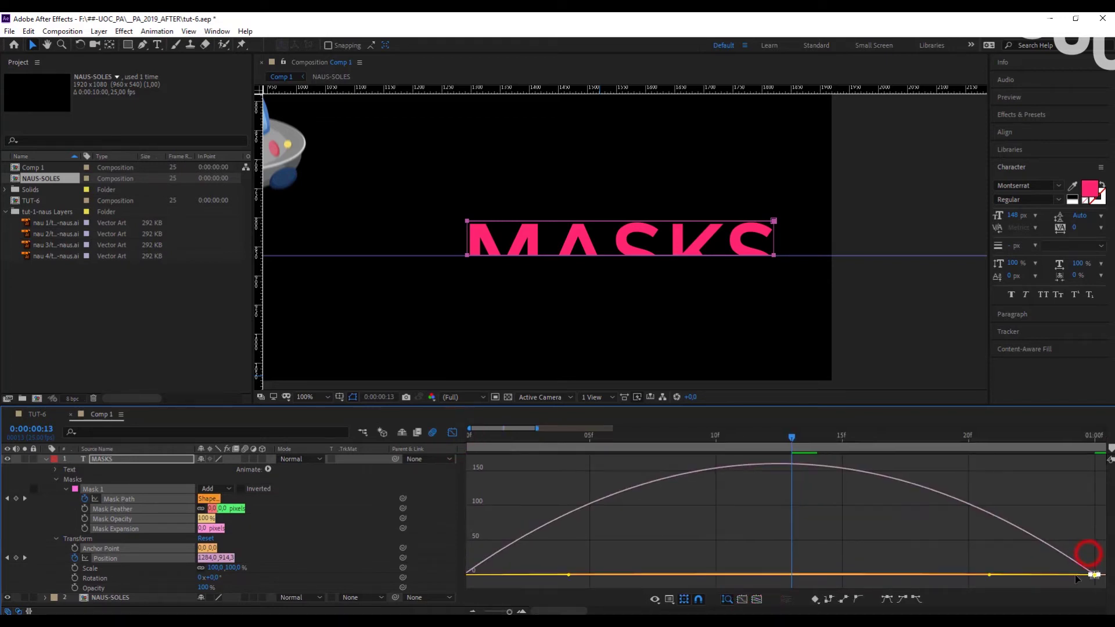
drag(989, 576, 811, 575)
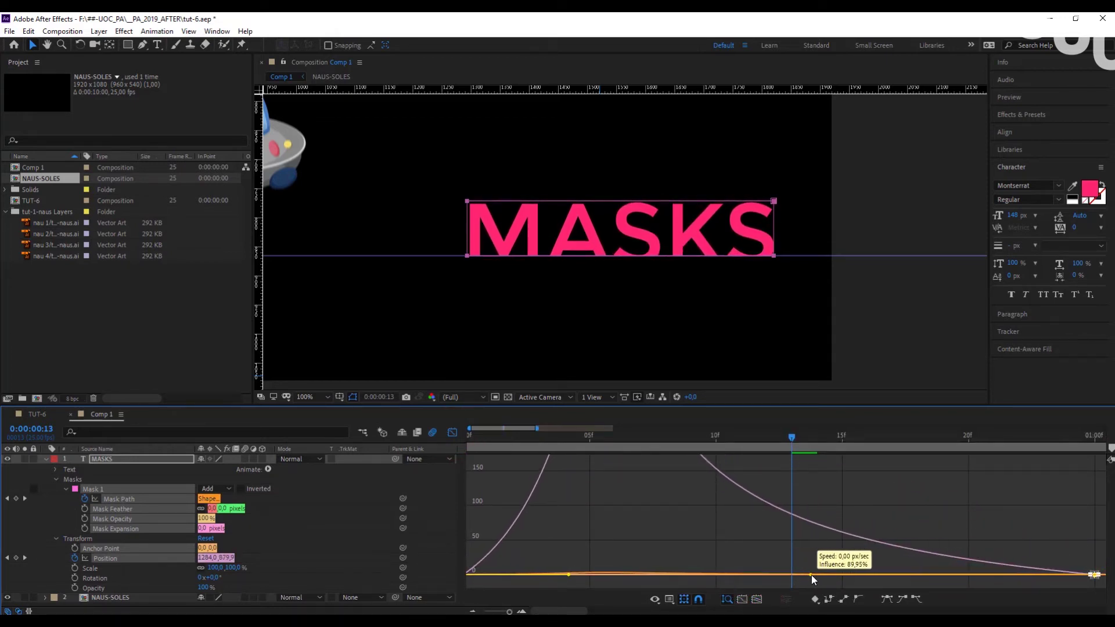
click(452, 431)
scroll(730, 546, down, 4)
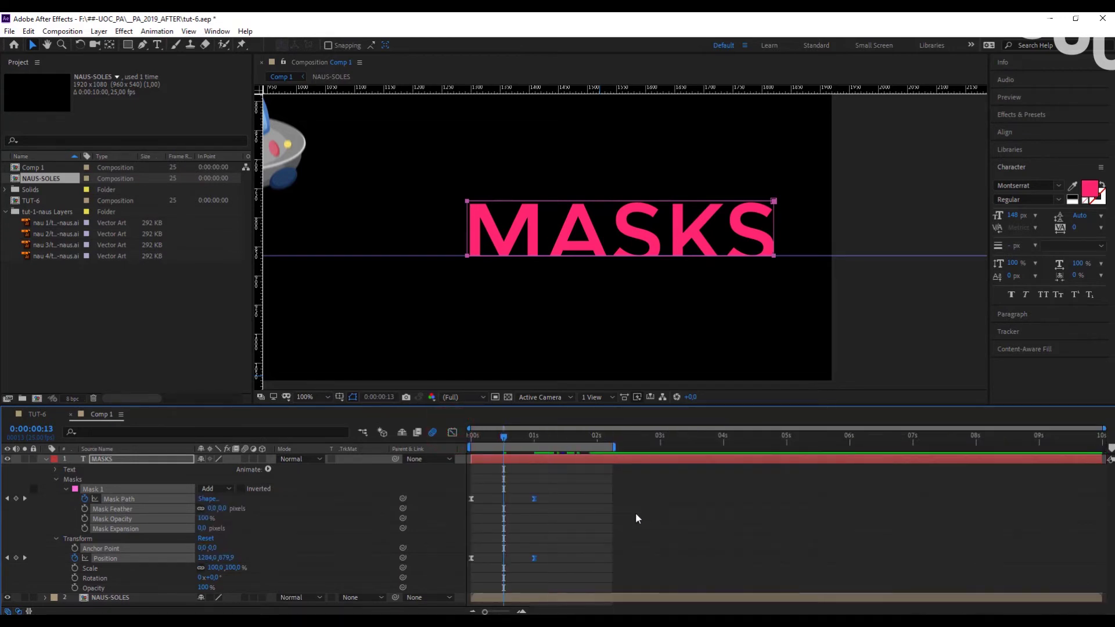
drag(551, 551, 509, 502)
Step: Turn on motion blur for the MASKS layer and preview the title reveal from 0:00:00:00
click(433, 431)
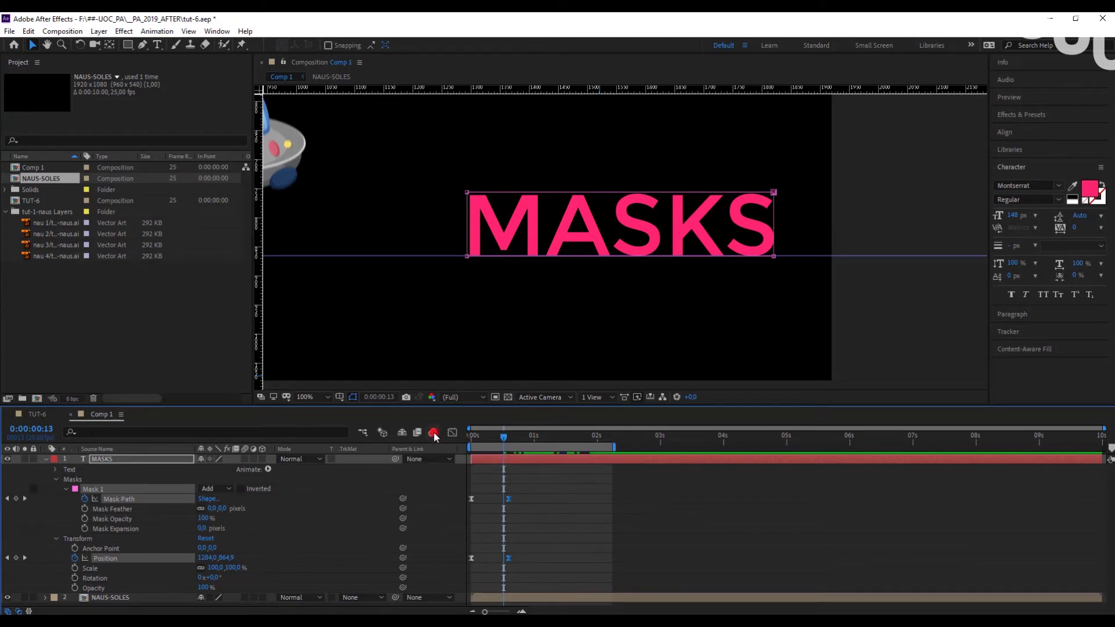
click(245, 459)
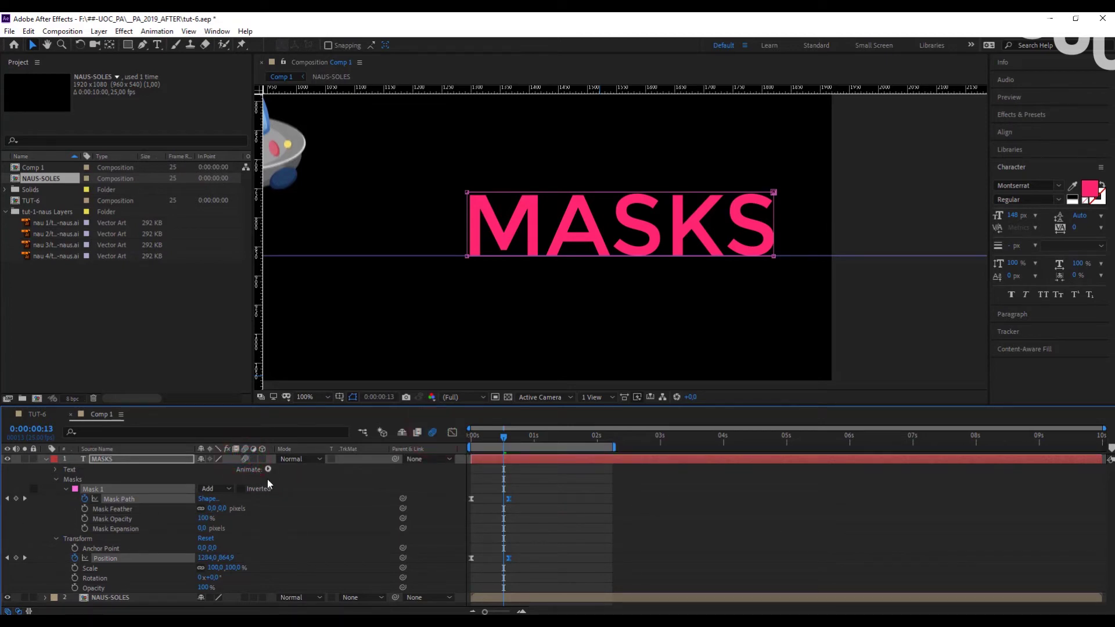
drag(502, 440, 471, 439)
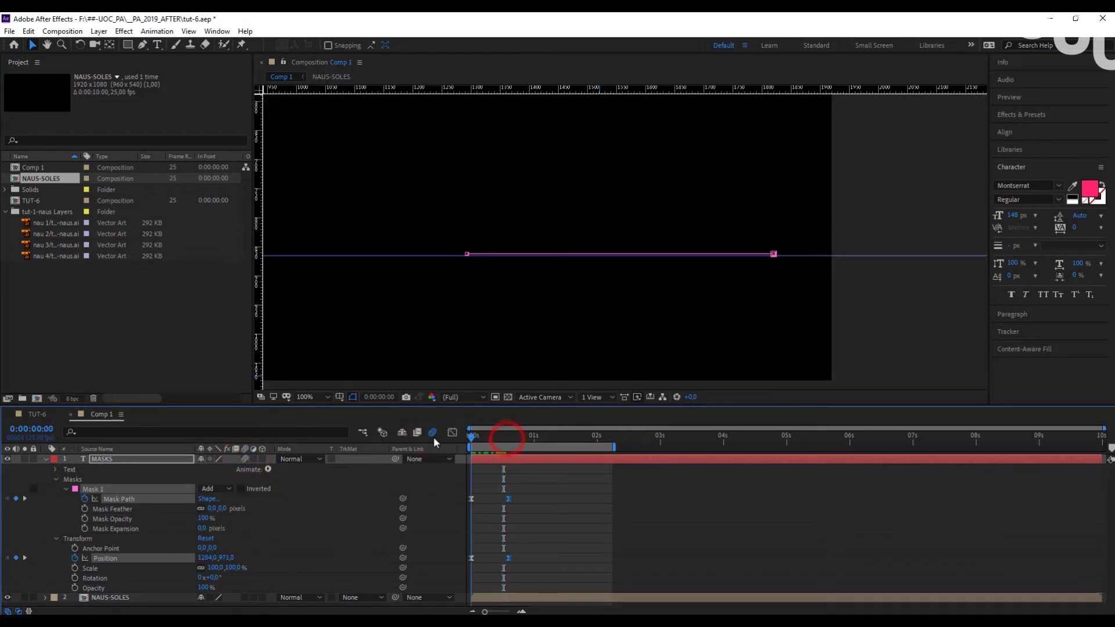
key(space)
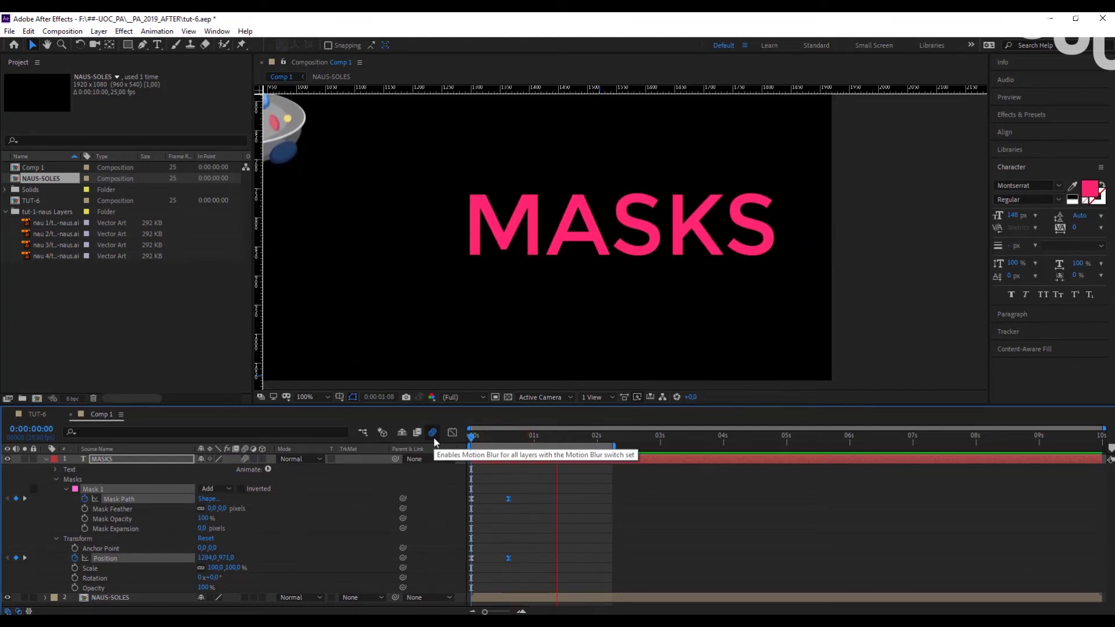
Step: Stop the preview, collapse the MASKS layer, and examine the coloured block's animation in the TUT-6 composition before returning to Comp 1
key(space)
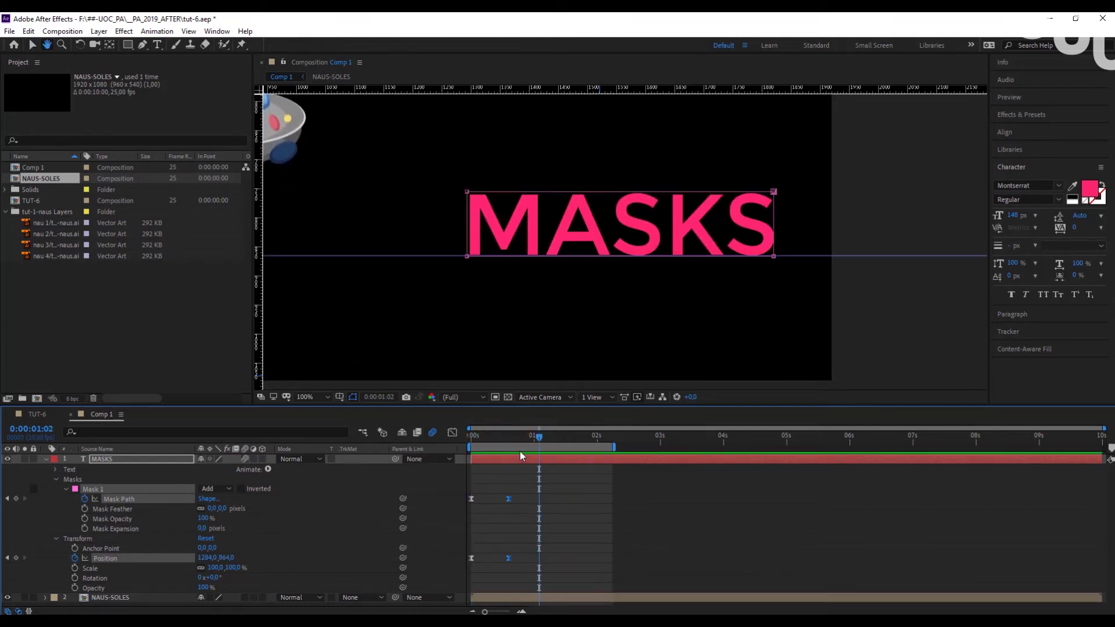
click(47, 460)
click(117, 501)
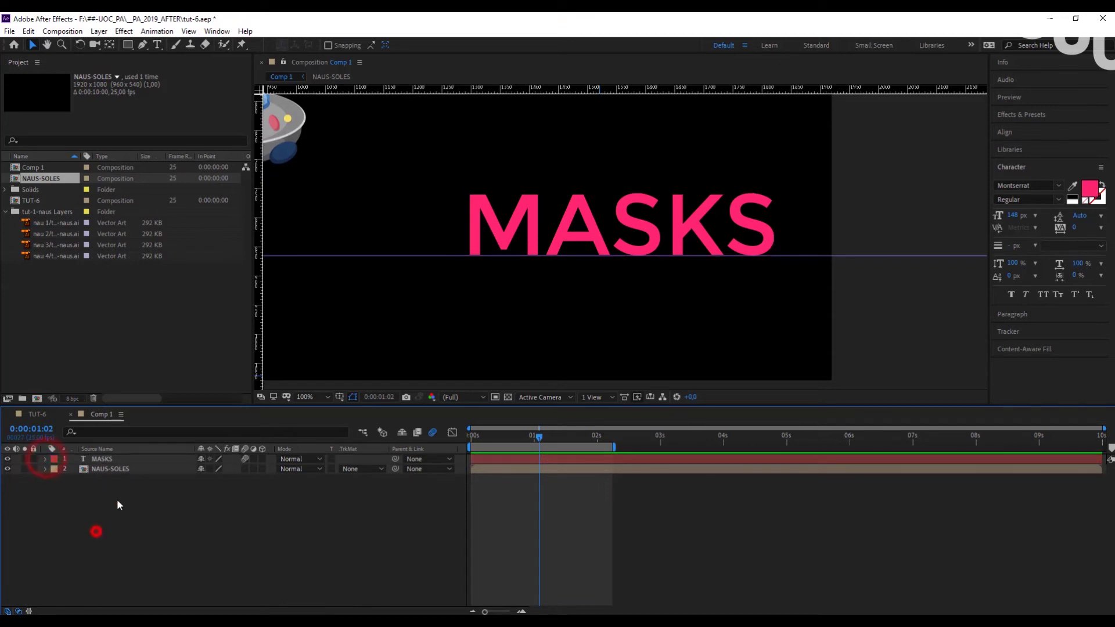
right_click(117, 499)
click(116, 514)
click(36, 416)
drag(594, 438, 646, 447)
click(96, 413)
Step: Create a magenta-red solid layer and place it just below the composition frame, at about 960, 1644
right_click(119, 500)
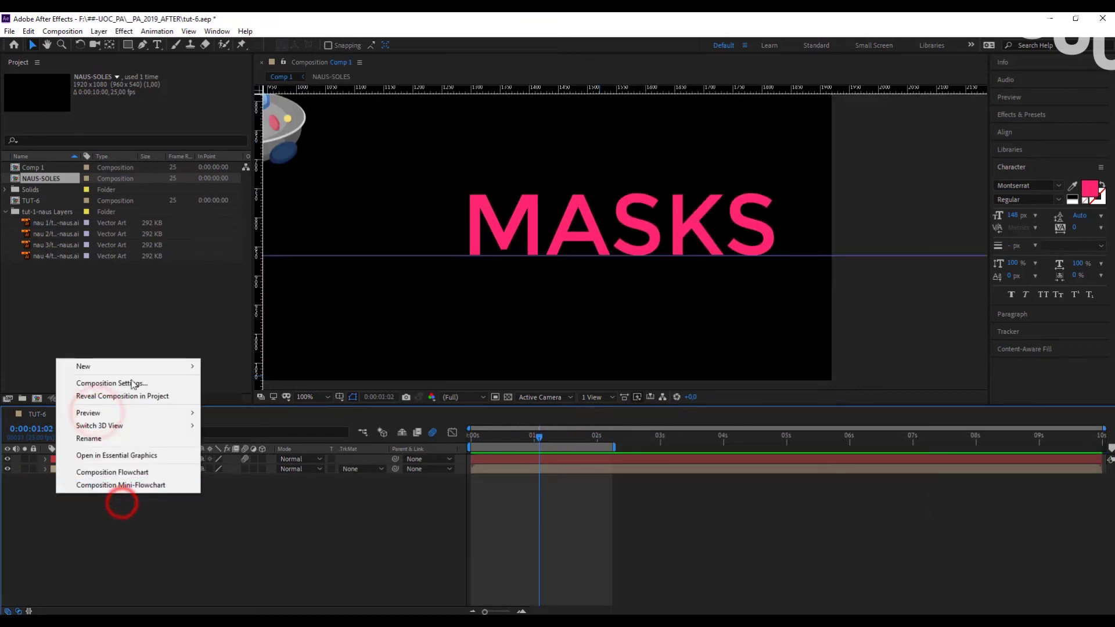
click(130, 367)
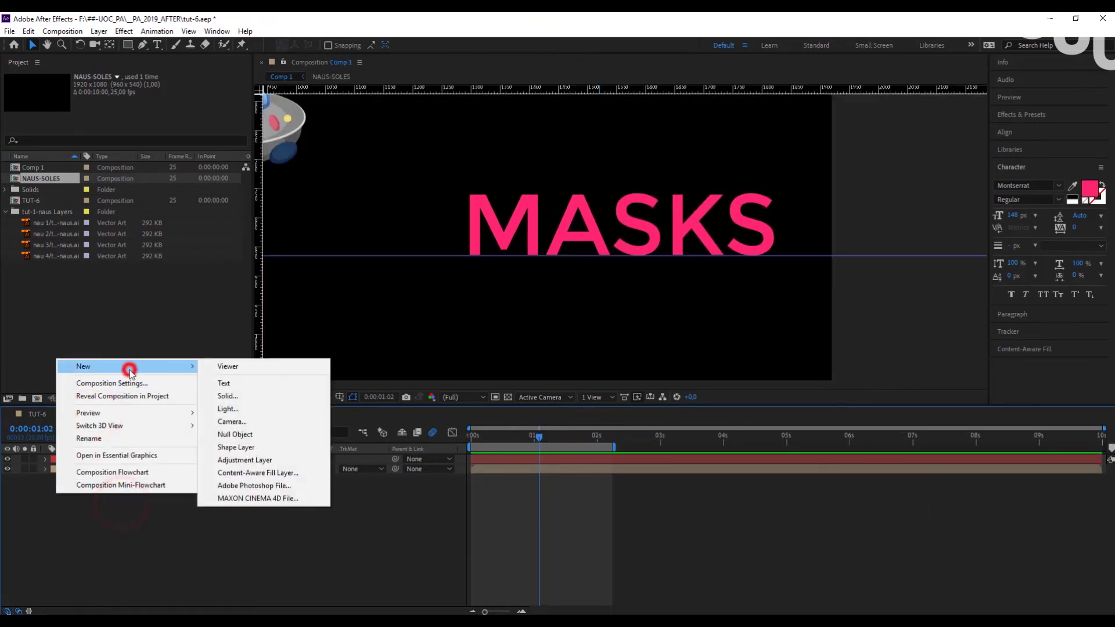
click(252, 399)
click(602, 423)
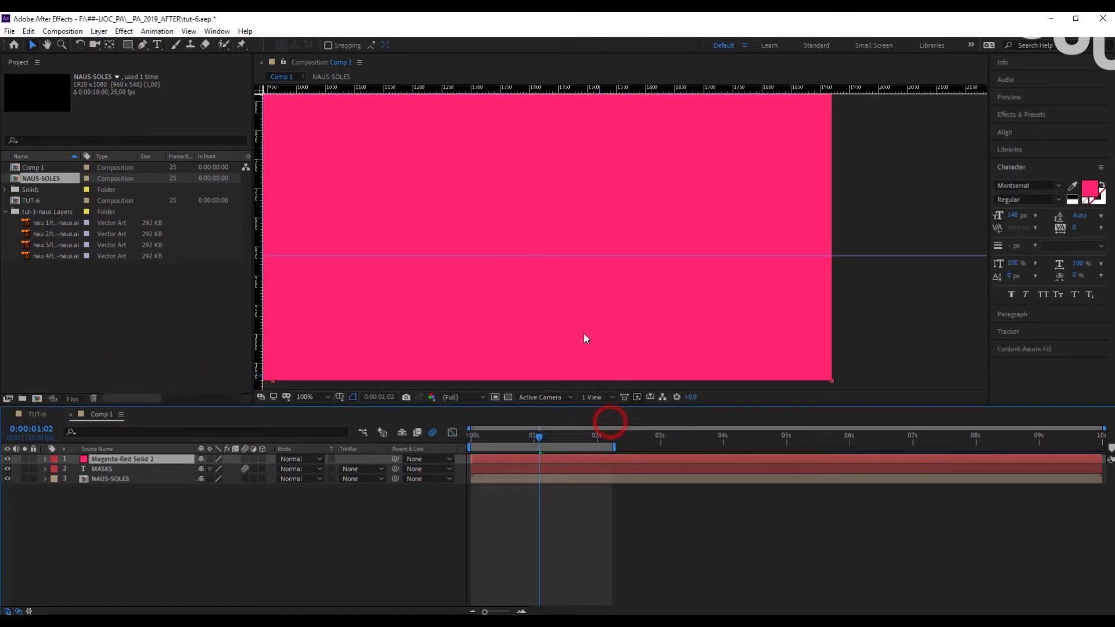
scroll(583, 333, down, 4)
drag(532, 195, 531, 236)
drag(584, 200, 609, 364)
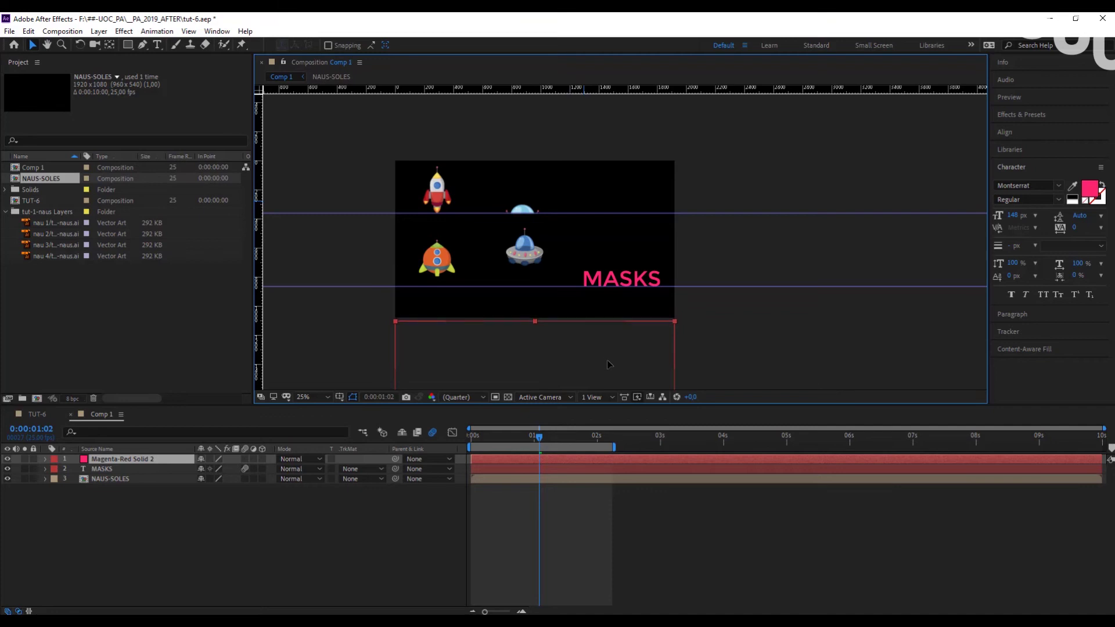
Step: Set a starting Position keyframe on the magenta-red solid at 0:00:00:00
click(174, 565)
click(136, 461)
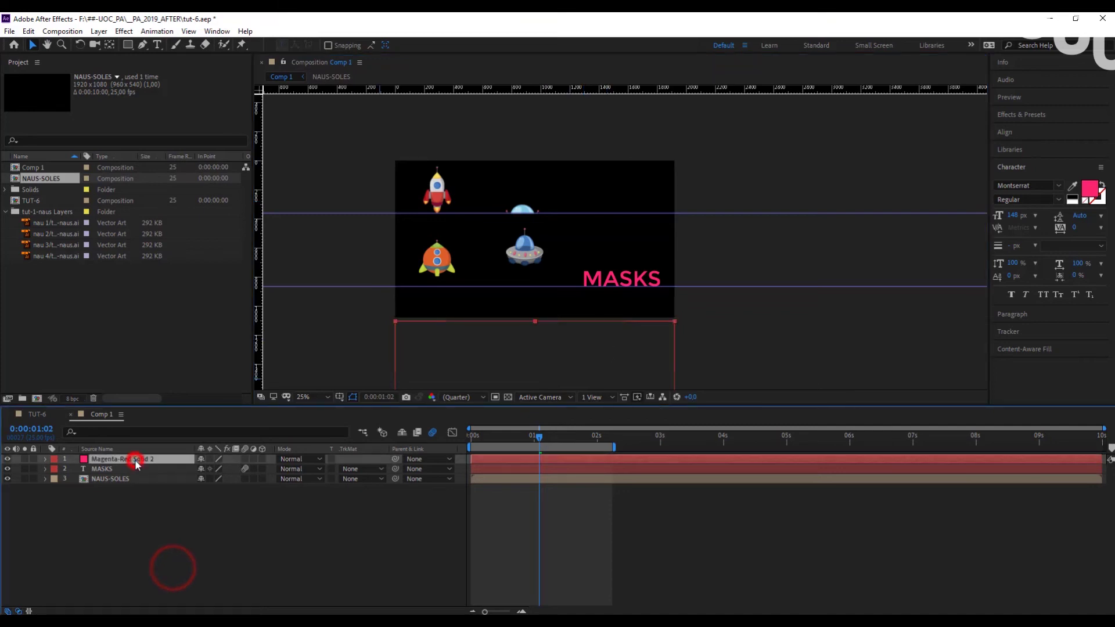
key(p)
Step: At 0:00:00:19, raise the solid to 960, 1404 so its upper edge meets the baseline of the MASKS title
mouse_move(538, 436)
mouse_down()
mouse_move(471, 437)
mouse_move(519, 437)
mouse_up()
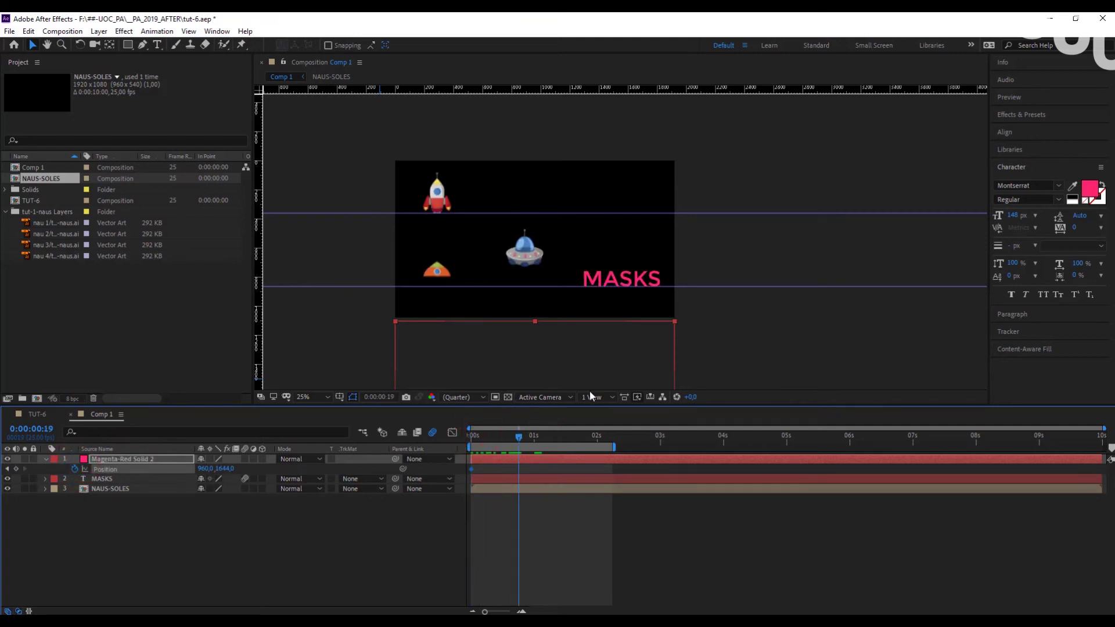
drag(647, 361, 595, 176)
scroll(646, 313, up, 4)
scroll(609, 252, up, 2)
drag(714, 259, 507, 383)
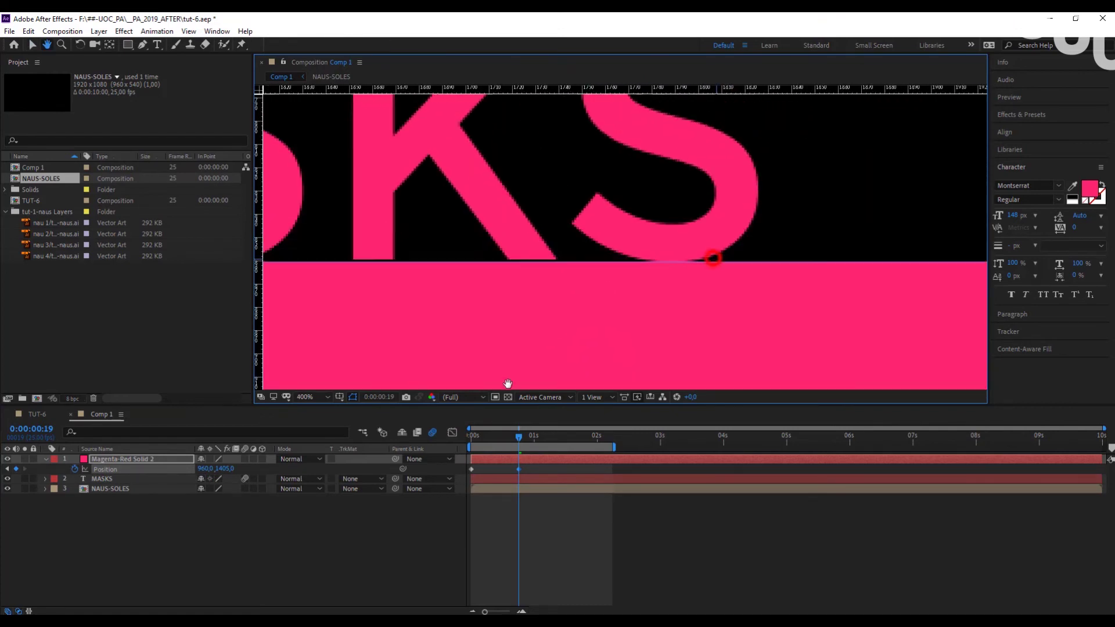
drag(922, 264, 749, 254)
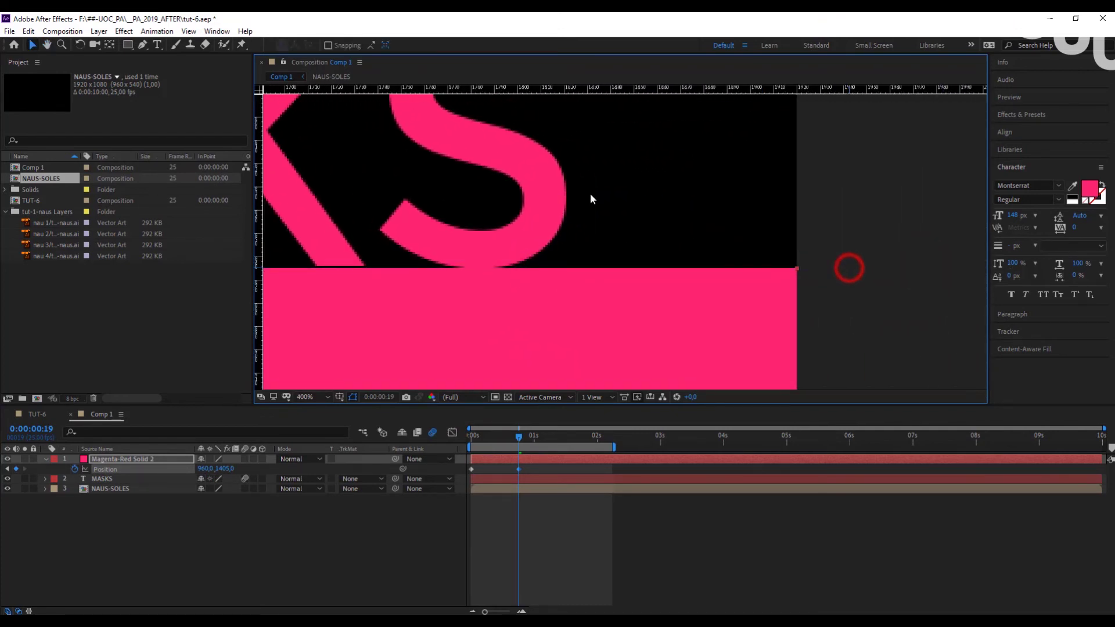
drag(465, 326, 726, 319)
scroll(700, 313, down, 6)
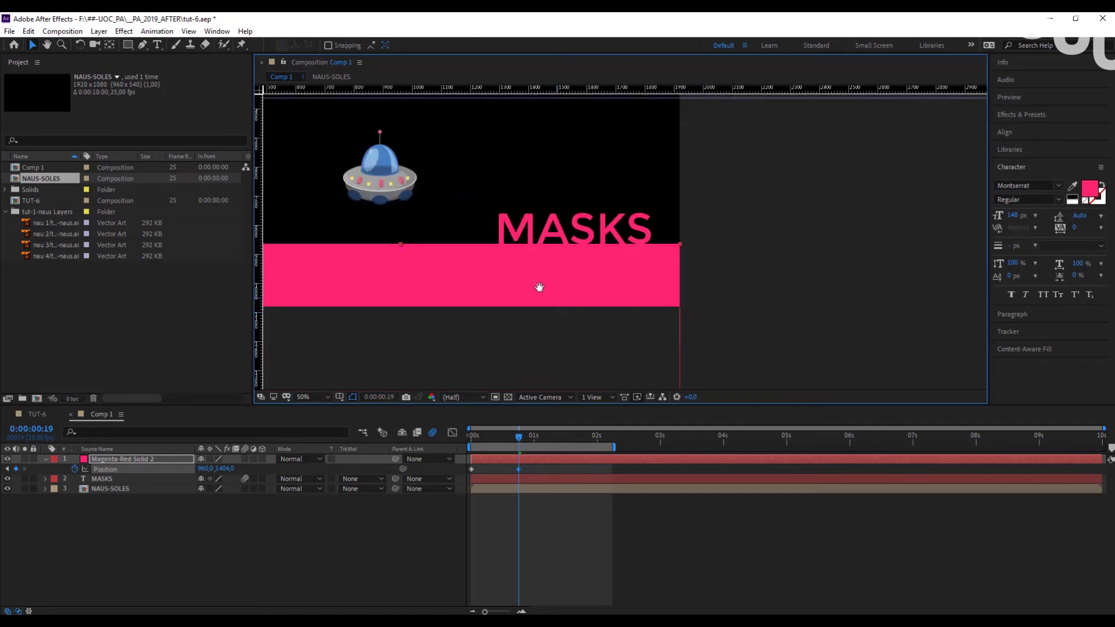
drag(540, 287, 699, 300)
Step: Apply Easy Ease to both Position keyframes of the magenta-red solid
drag(531, 471, 472, 469)
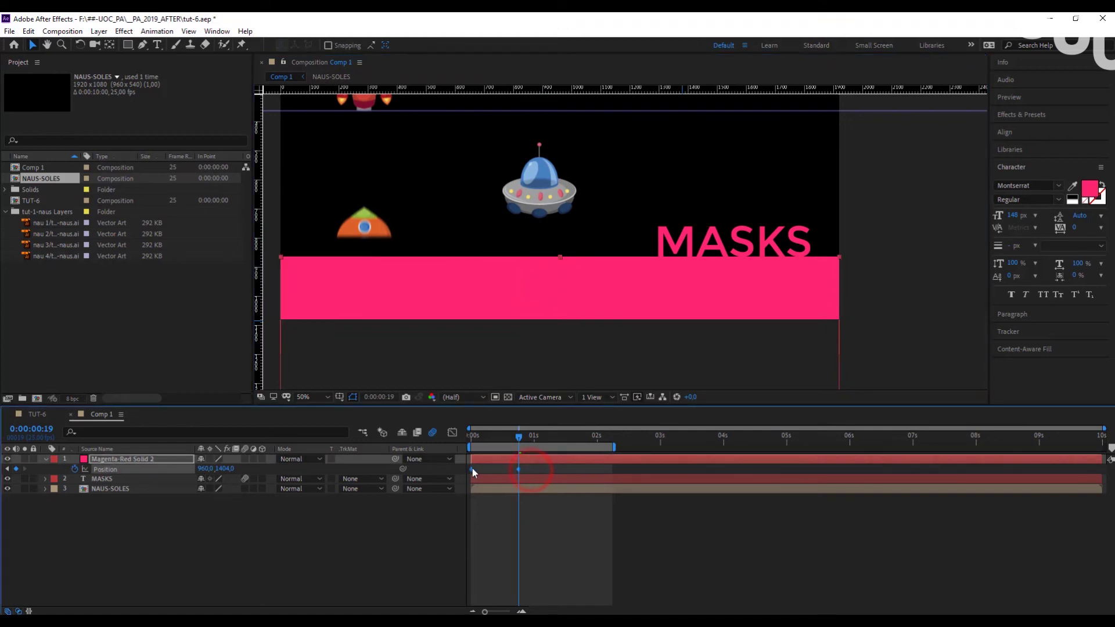
right_click(473, 468)
click(548, 463)
click(686, 503)
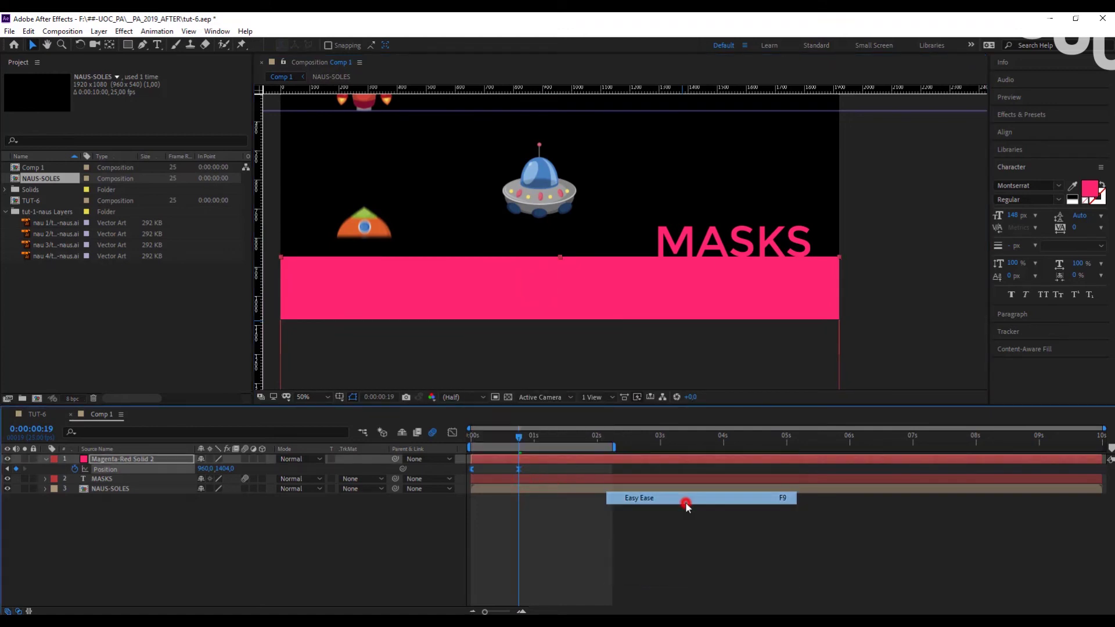
Step: Lengthen the incoming ease of the solid's end Position keyframe in the speed graph, and turn on motion blur for the solid
click(452, 432)
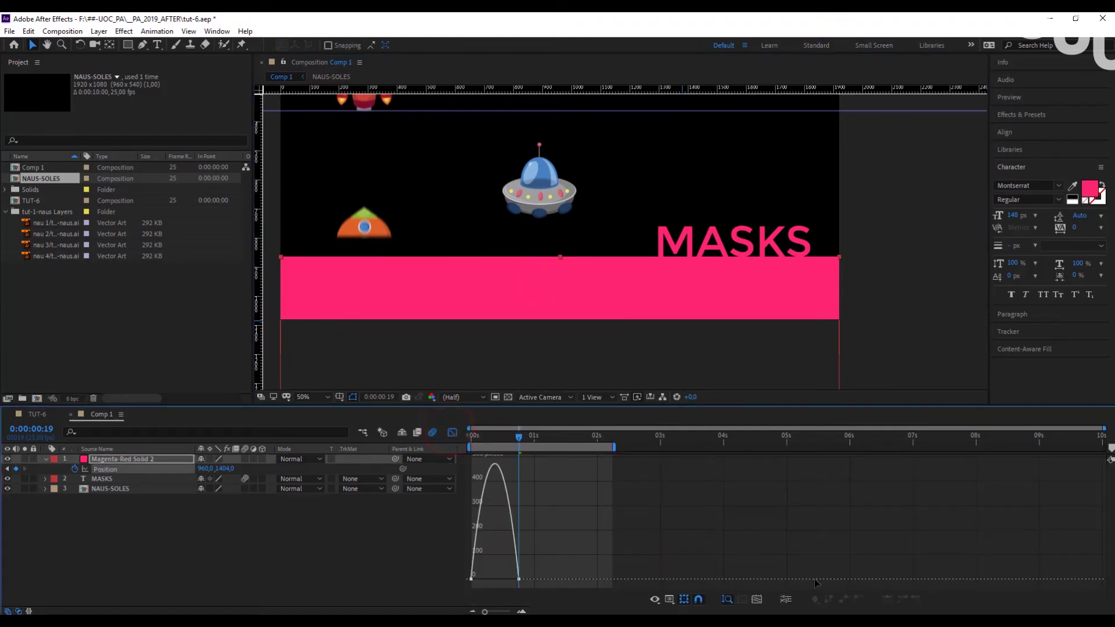
click(757, 600)
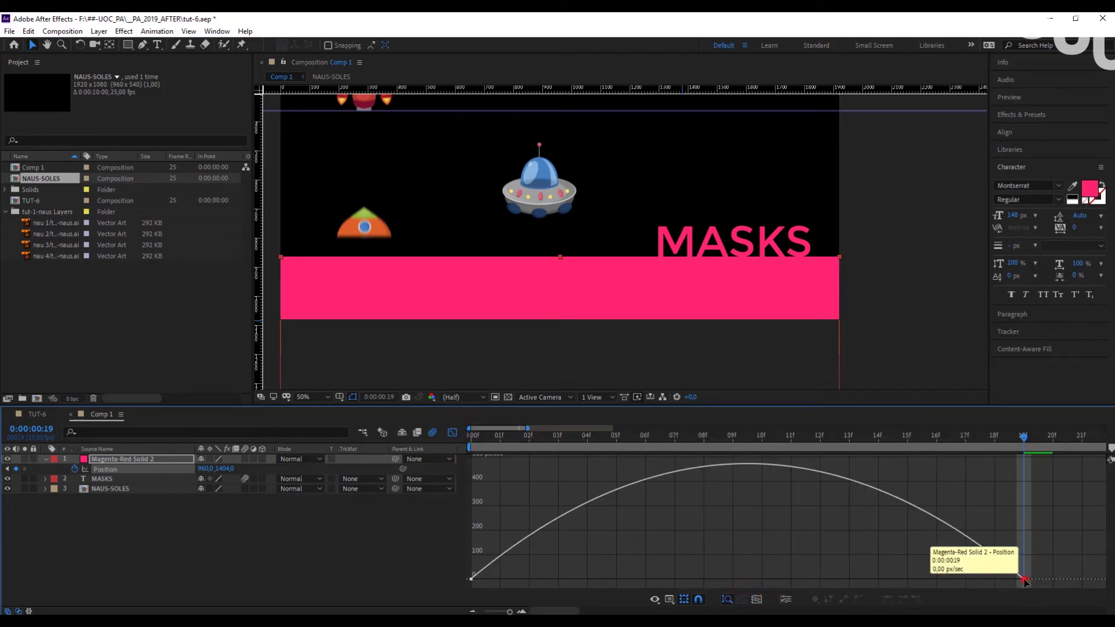
click(1024, 580)
drag(932, 579, 726, 579)
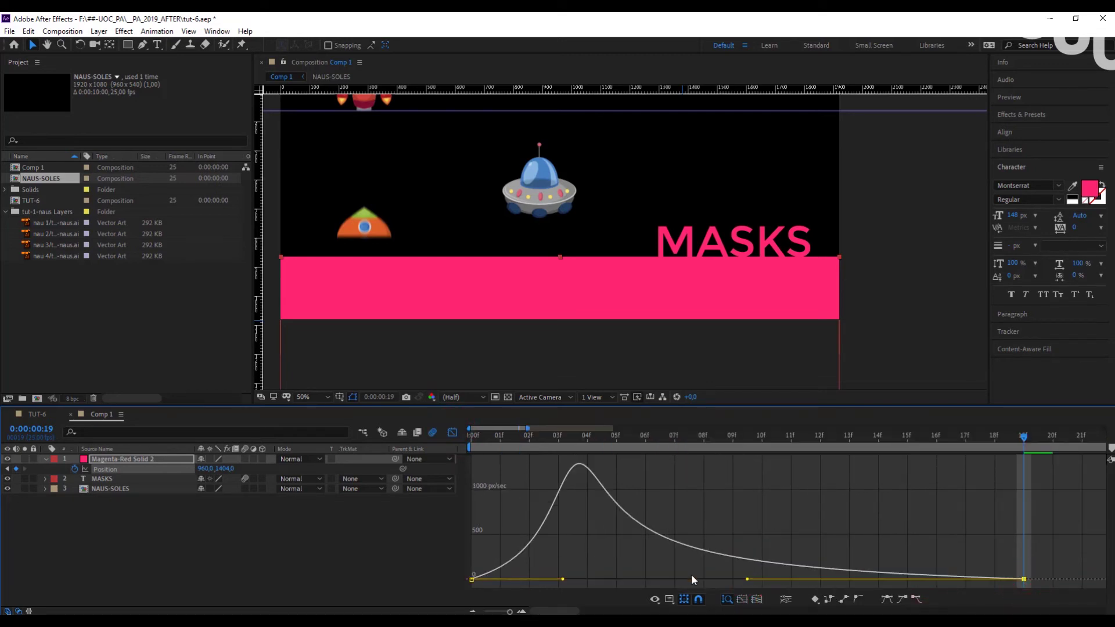
click(244, 459)
click(453, 435)
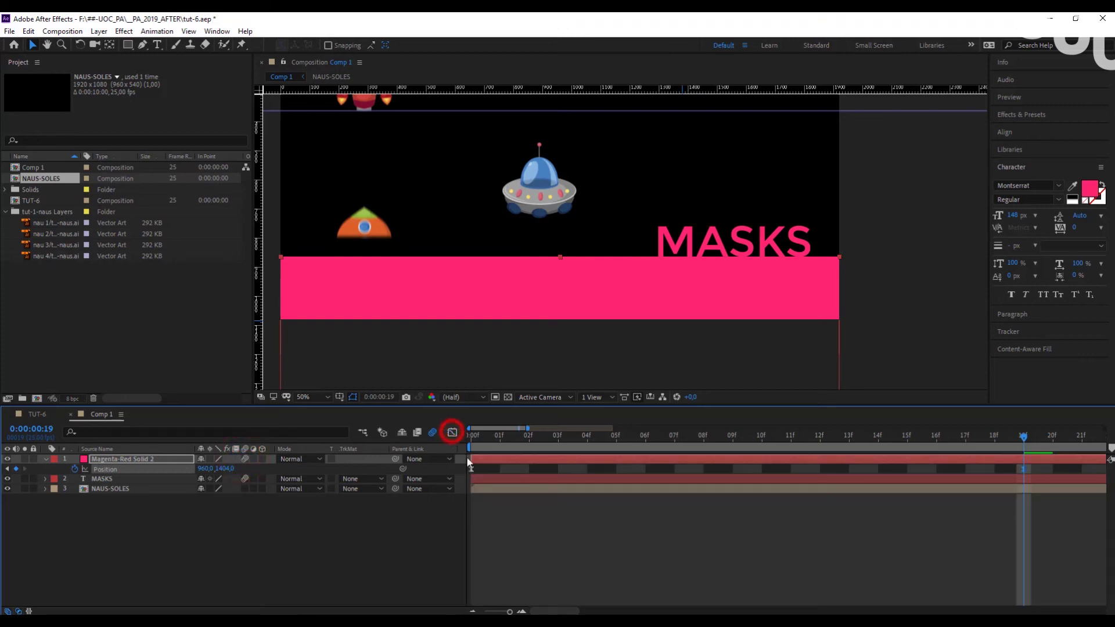
Step: Show more of the timeline and reveal the keyframes of both the solid and the MASKS layer
key(minus)
key(minus)
key(minus)
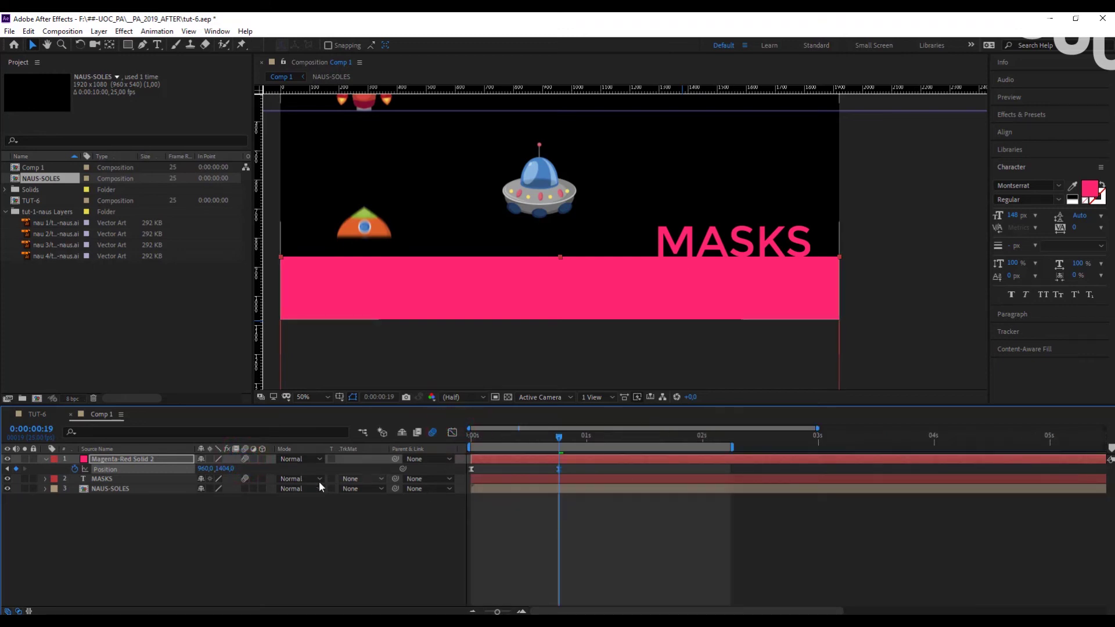
shift+click(129, 479)
key(u)
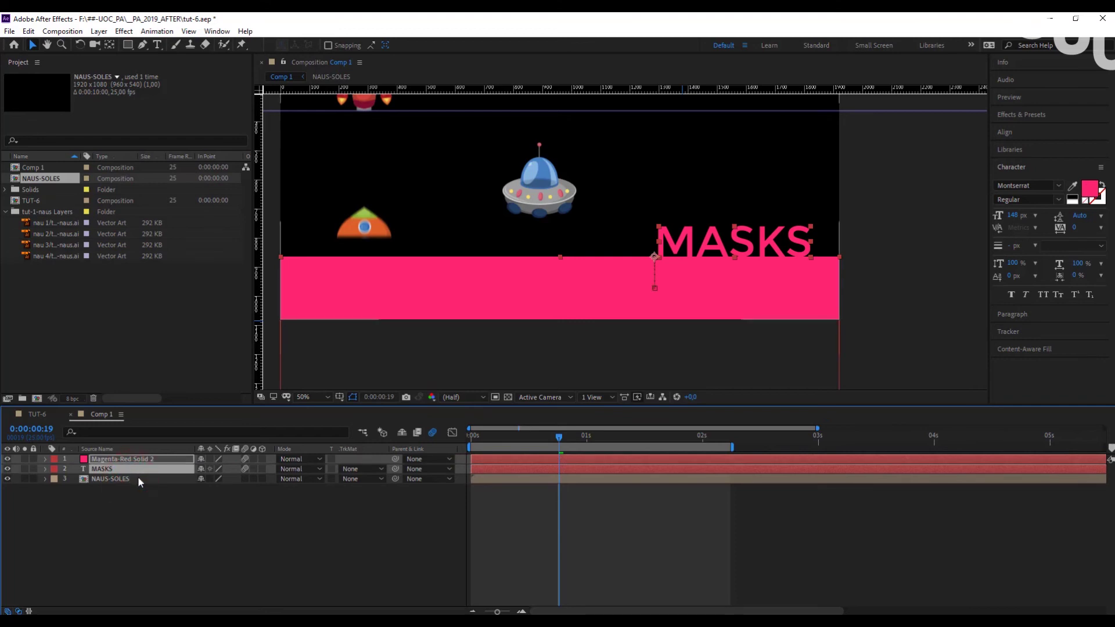
key(u)
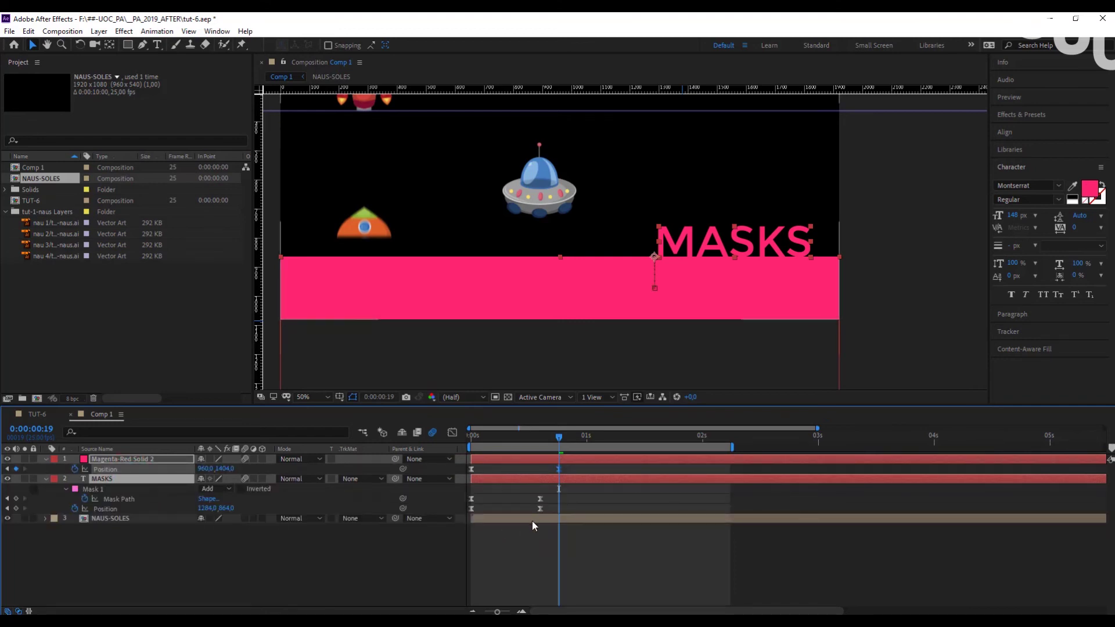
Step: Fit the composition in the viewer, hide the rulers, and preview the animation from 0:00:00:00
drag(556, 434, 457, 440)
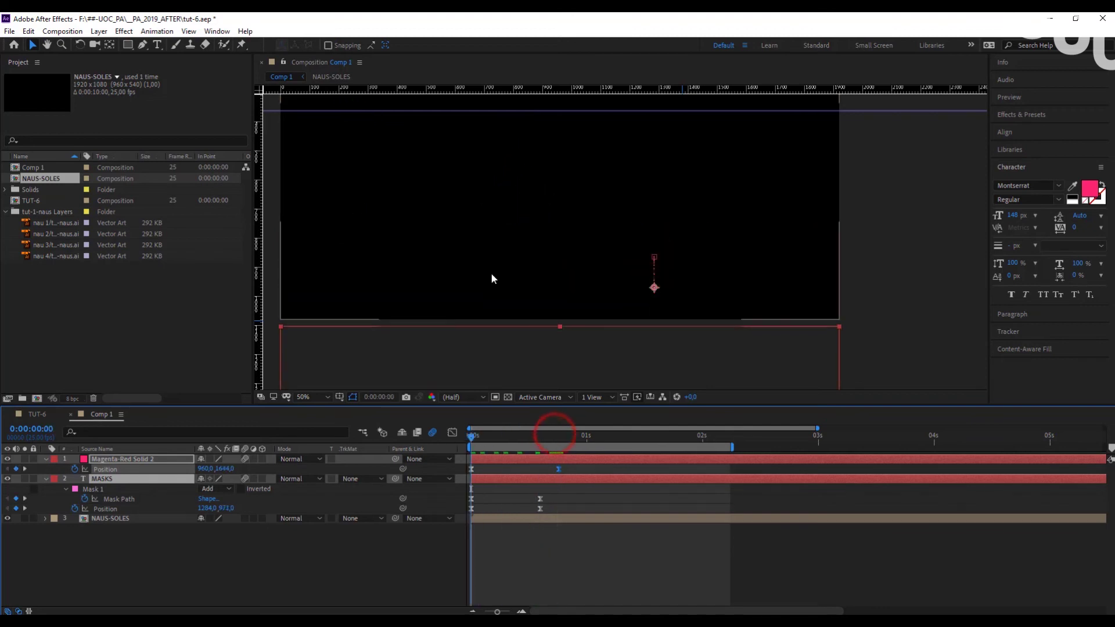
scroll(492, 278, down, 1)
click(314, 397)
click(321, 427)
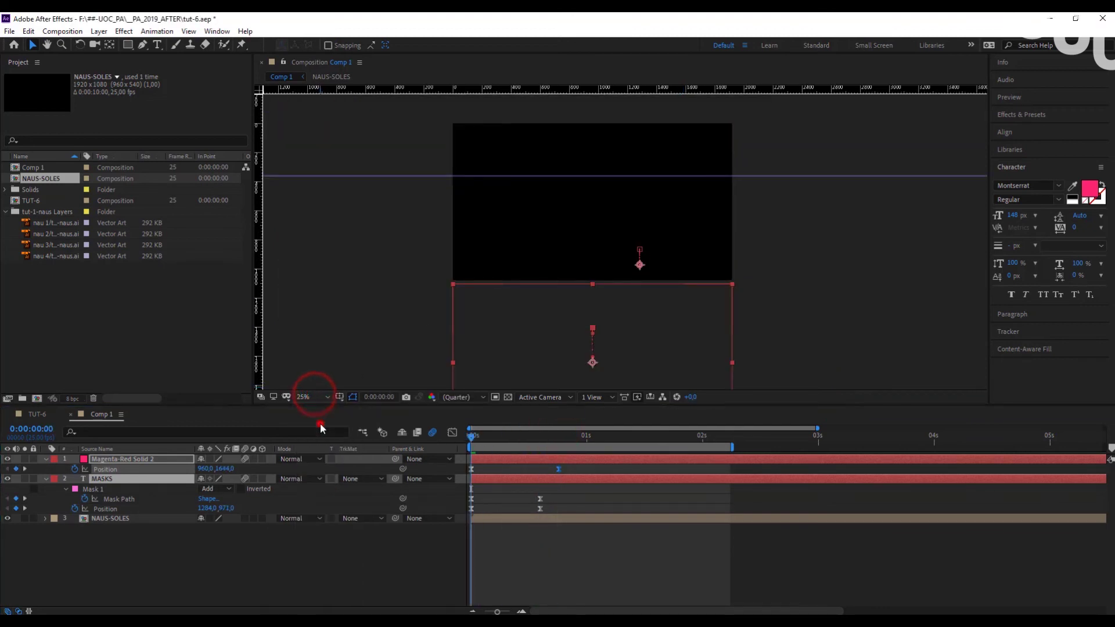
drag(962, 187, 888, 42)
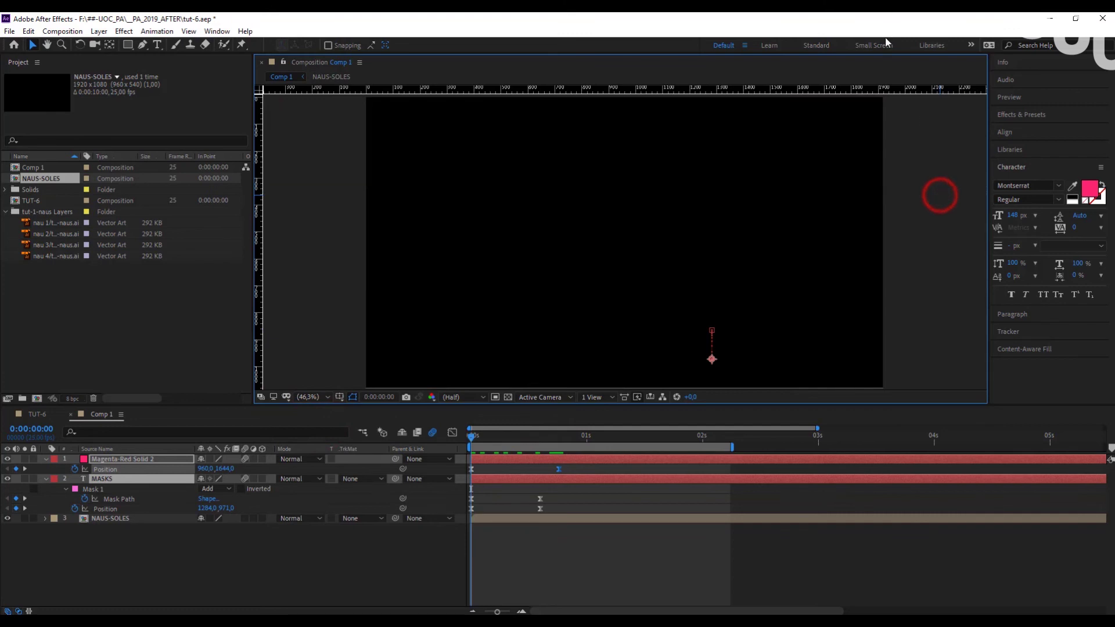
key(ctrl+r)
key(space)
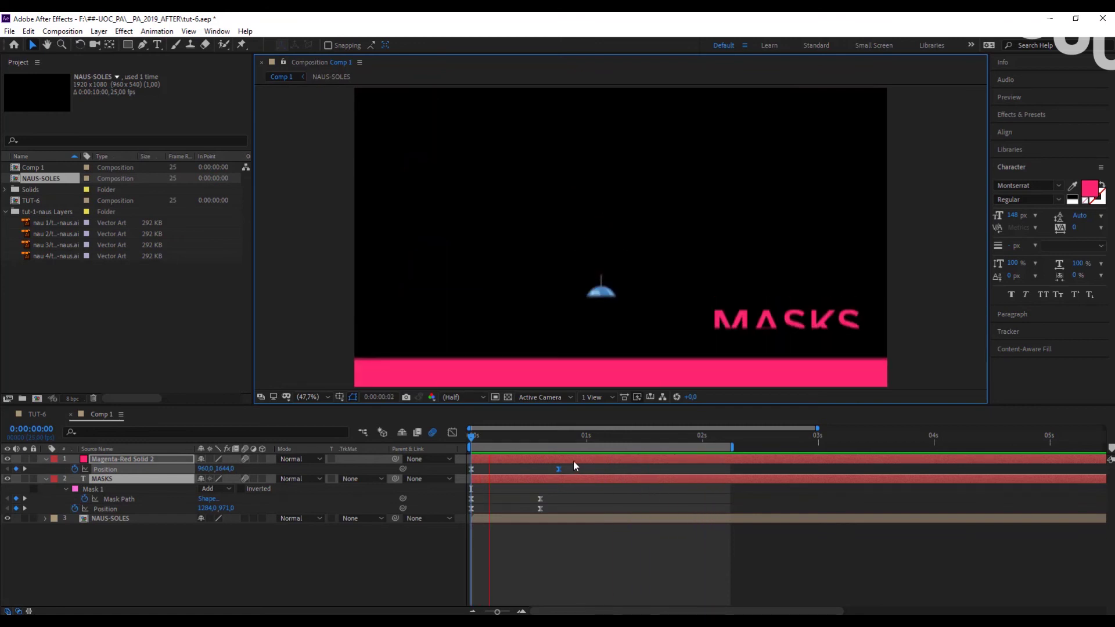
Step: Delay the MASKS layer to start at about 0:00:00:05 and the solid at about 0:00:00:09, and preview the staggered entrance
drag(596, 436, 517, 479)
click(546, 570)
drag(475, 437, 615, 442)
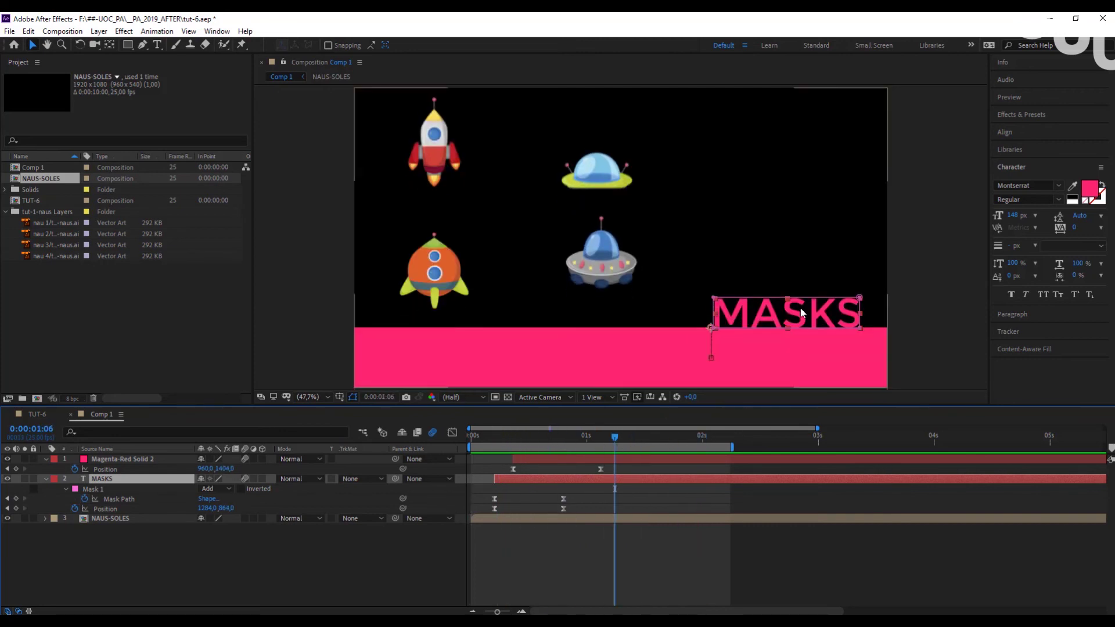
click(918, 264)
key(space)
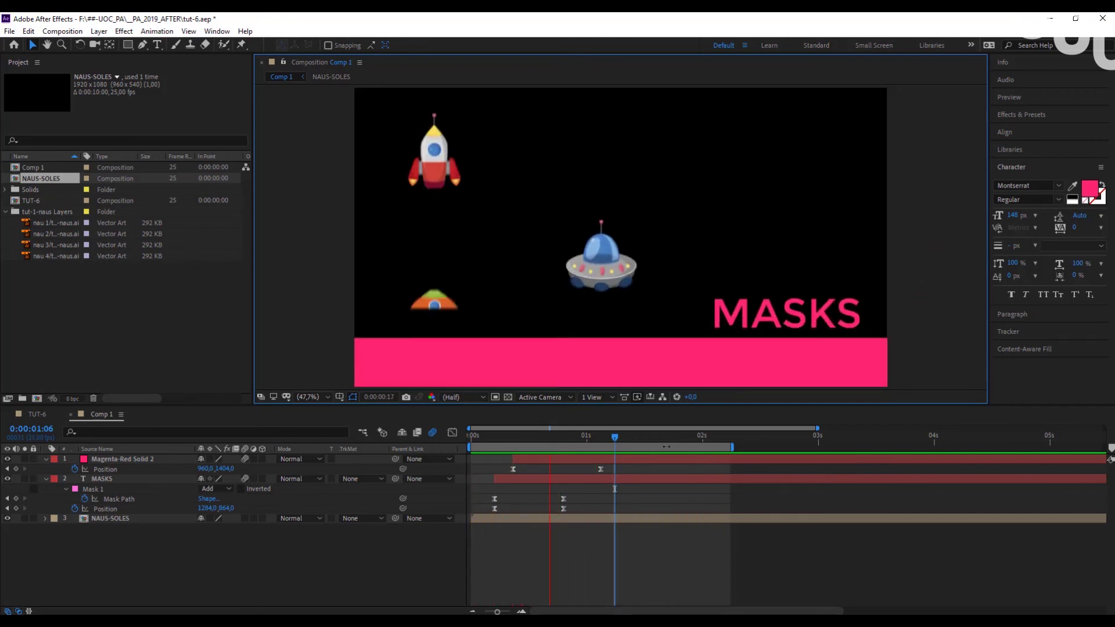
mouse_move(612, 437)
mouse_down()
mouse_move(646, 438)
mouse_move(596, 439)
mouse_up()
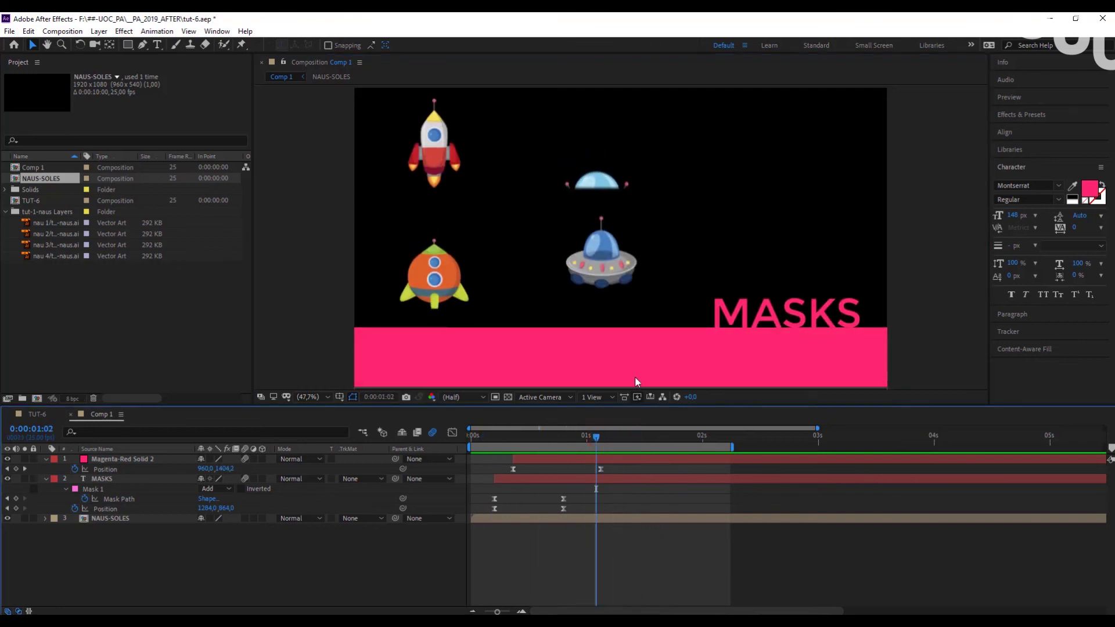
Step: Open the NAUS-SOLES pre-composition, check the end of the ship reveals around 0:00:01:21, and select the nau 4 layer
double_click(108, 518)
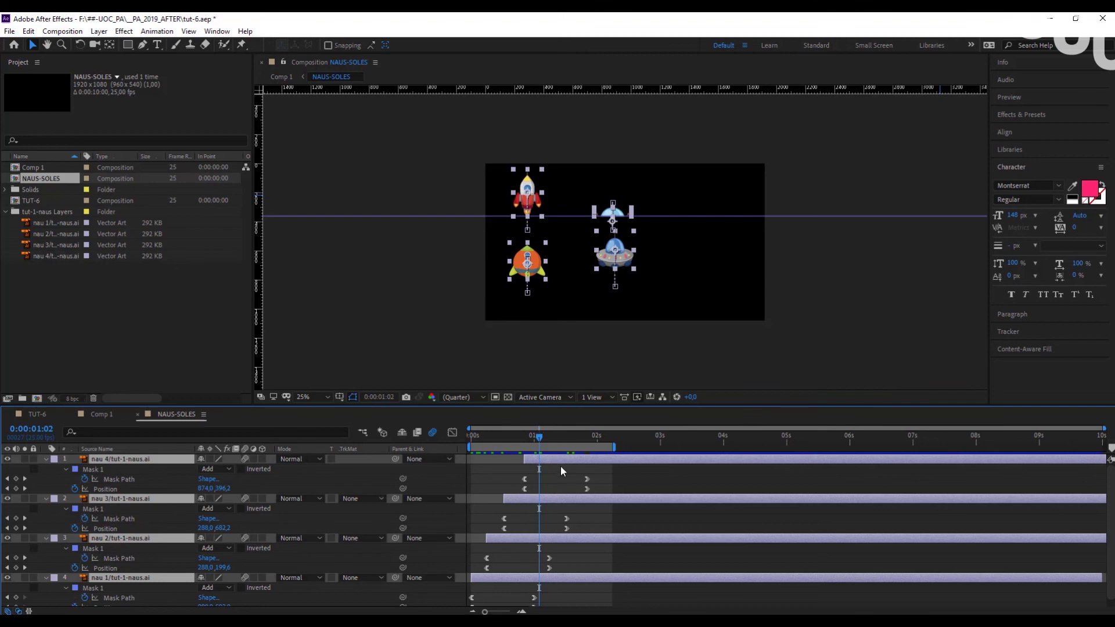
drag(540, 437, 583, 448)
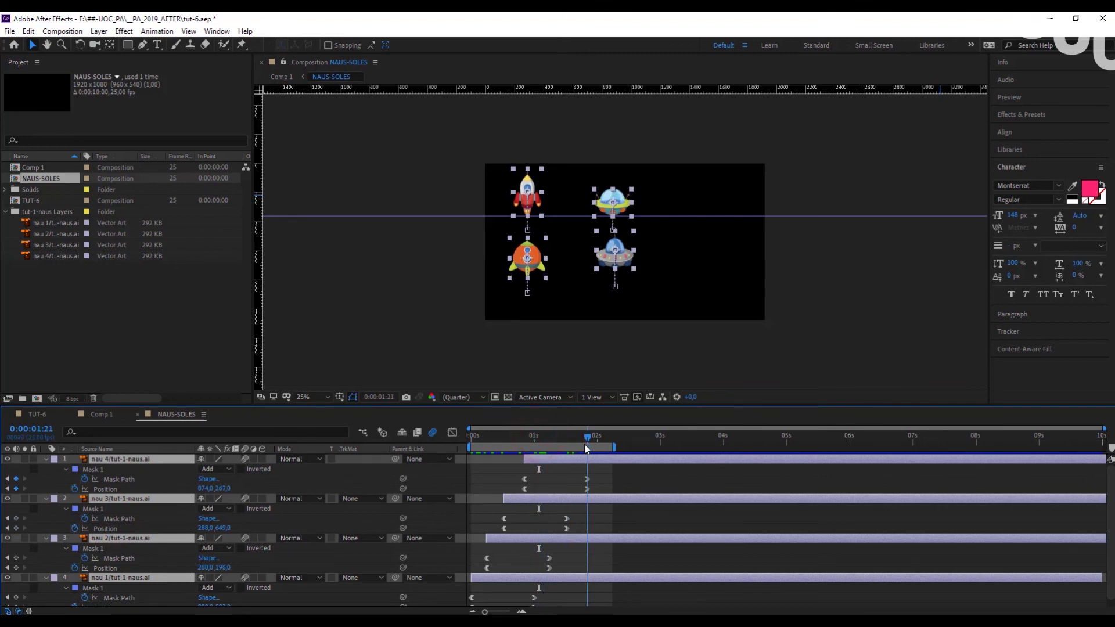
click(605, 494)
click(132, 459)
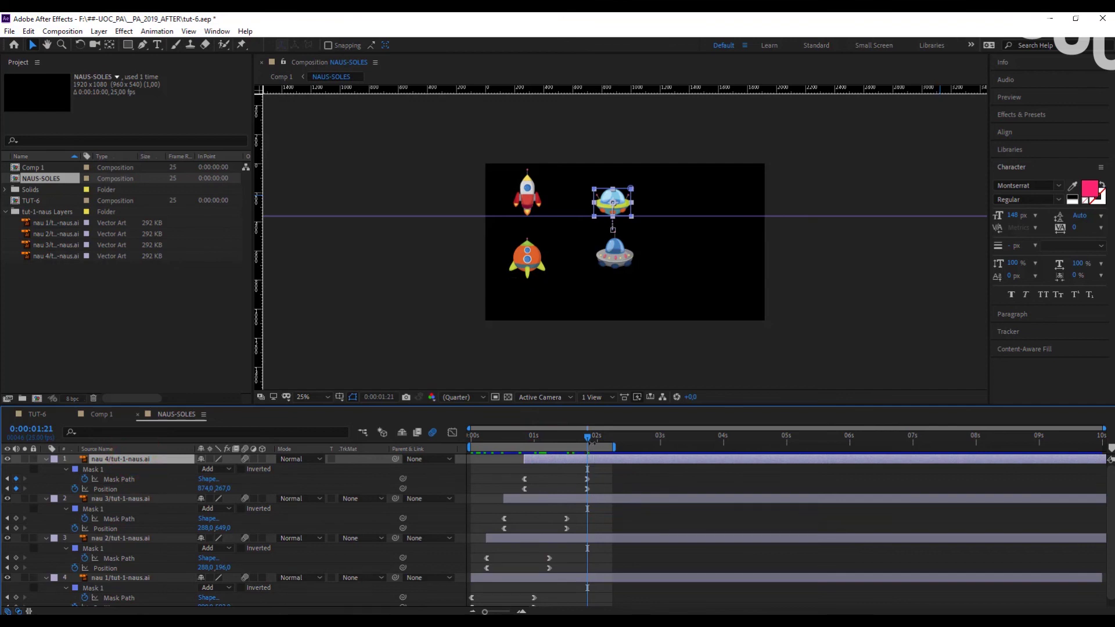
drag(587, 439, 573, 444)
Step: Jump back and forth between the nau 4 layer's start and end keyframes, finishing on the end keyframes at 0:00:01:21
key(k)
key(j)
key(k)
key(j)
key(k)
key(j)
key(j)
key(j)
key(k)
Step: Select both Position keyframes of nau 4, move the ship horizontally to X about 1566, and preview the change in Comp 1
drag(605, 492, 496, 476)
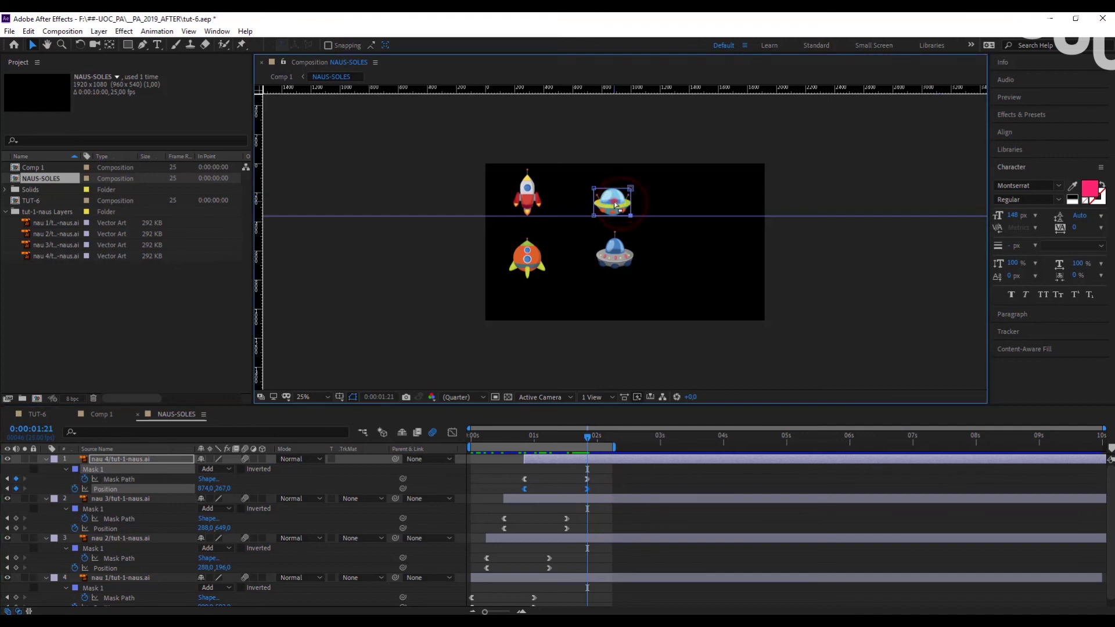
drag(614, 203, 716, 205)
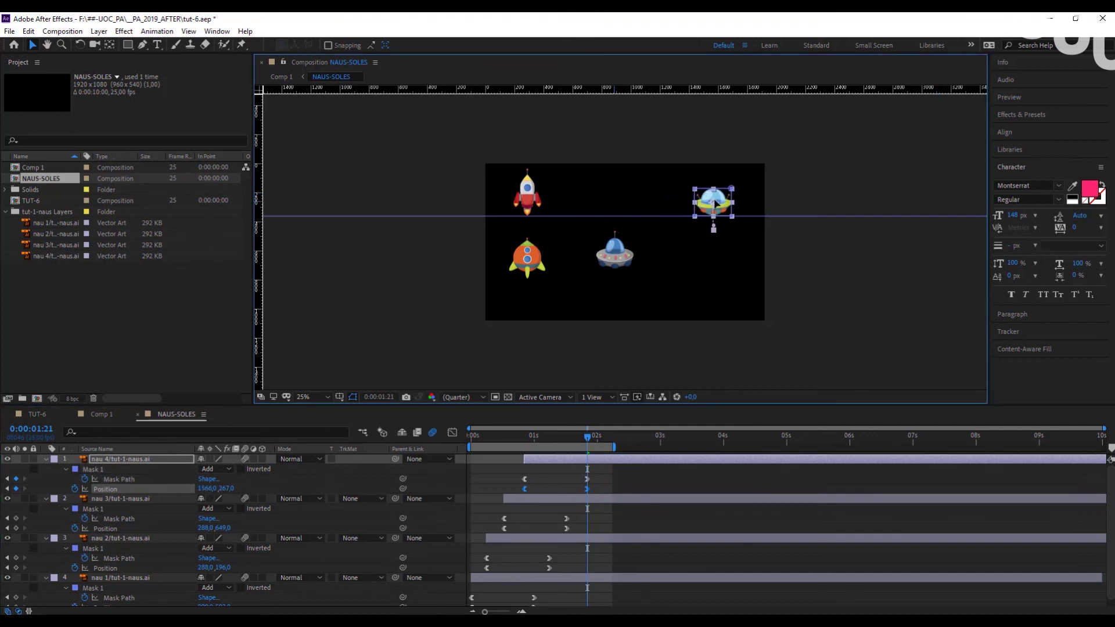
click(101, 415)
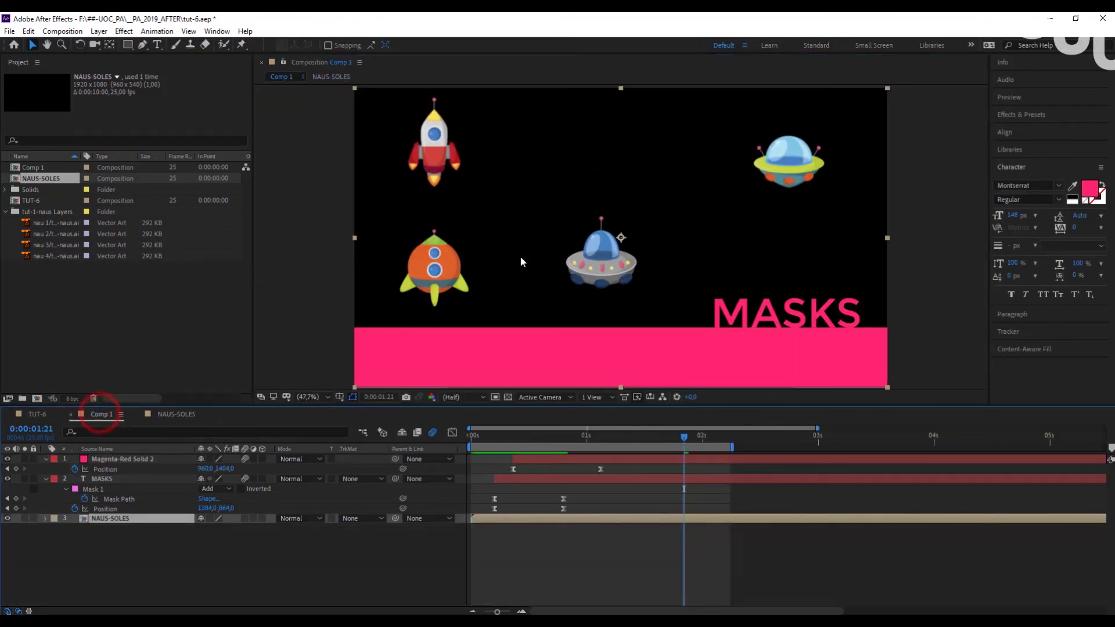
key(space)
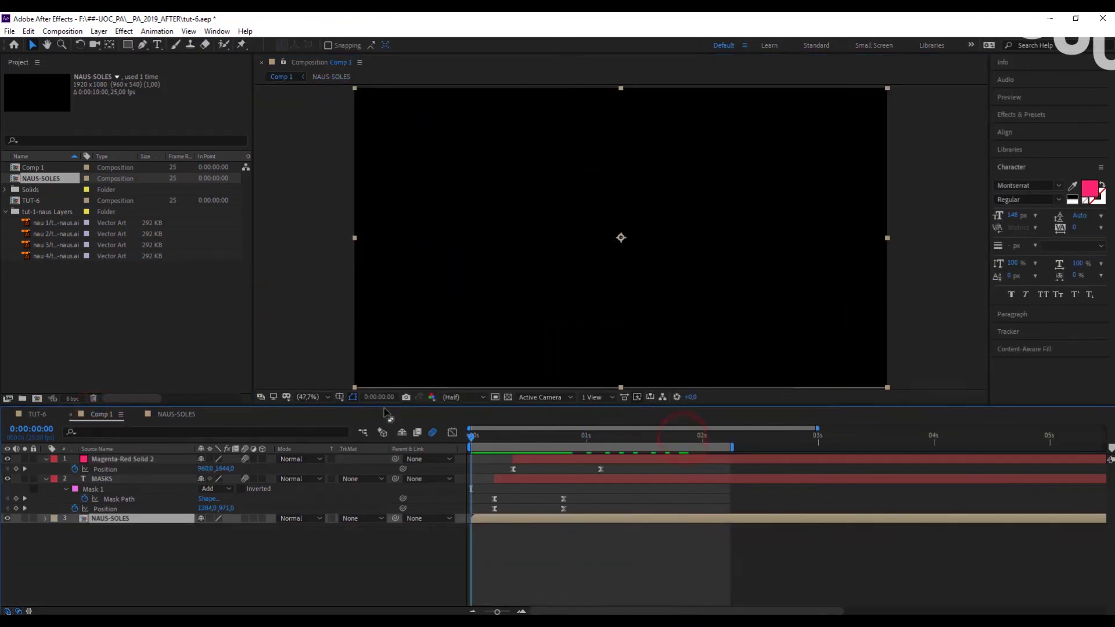